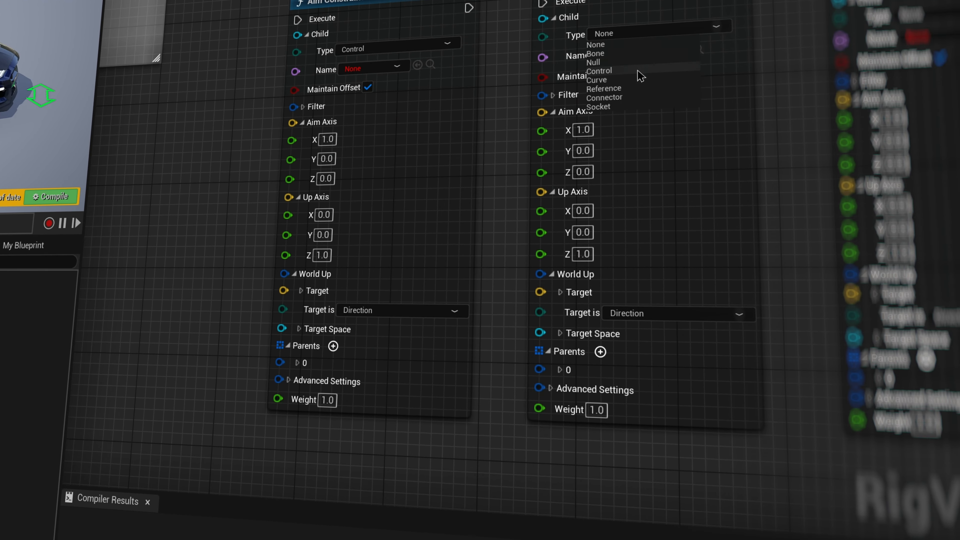
pyautogui.click(937, 177)
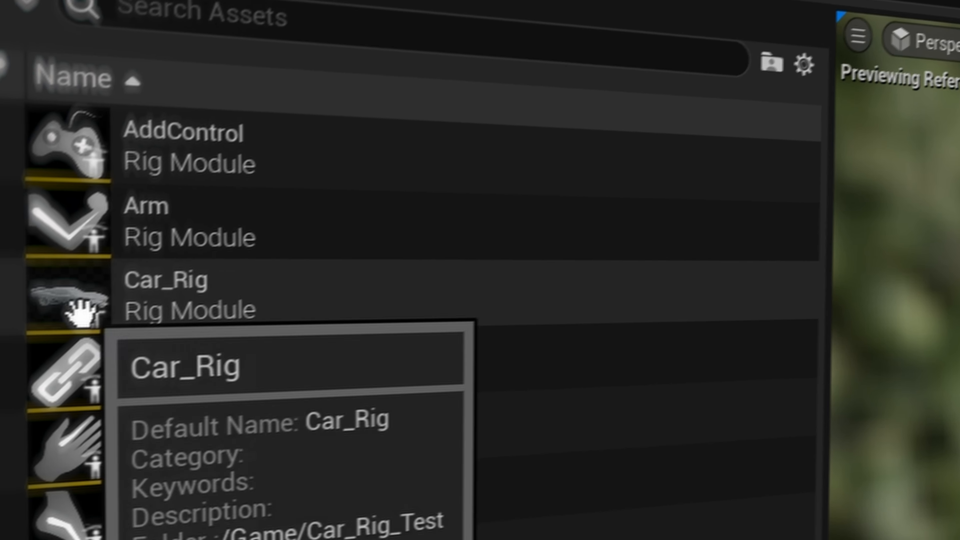
pyautogui.click(81, 317)
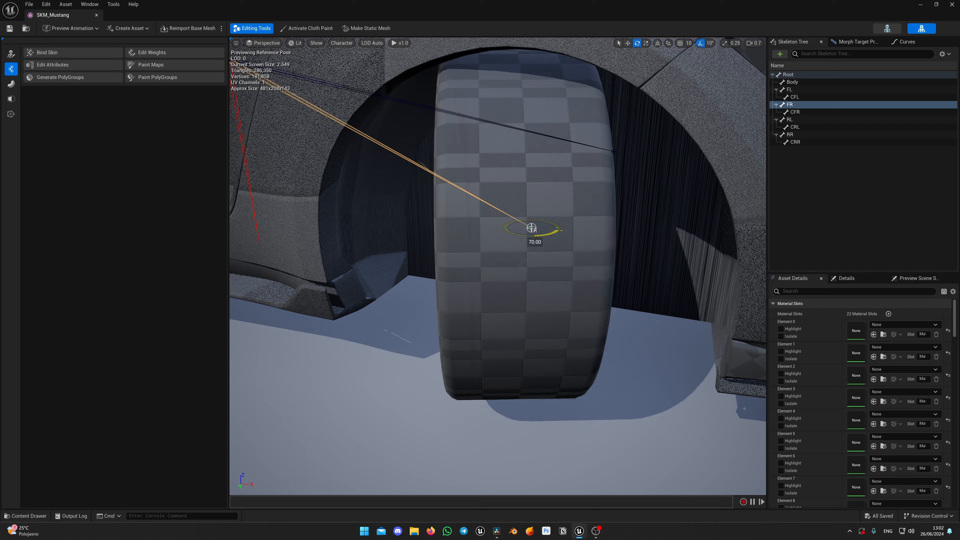
# - Rotate the FR wheel bone 70° about its vertical axis to test steering, and select the Body bone to check the skeleton
pyautogui.moveTo(547, 231); pyautogui.dragTo(557, 228)
pyautogui.scroll(-10, 498, 265)
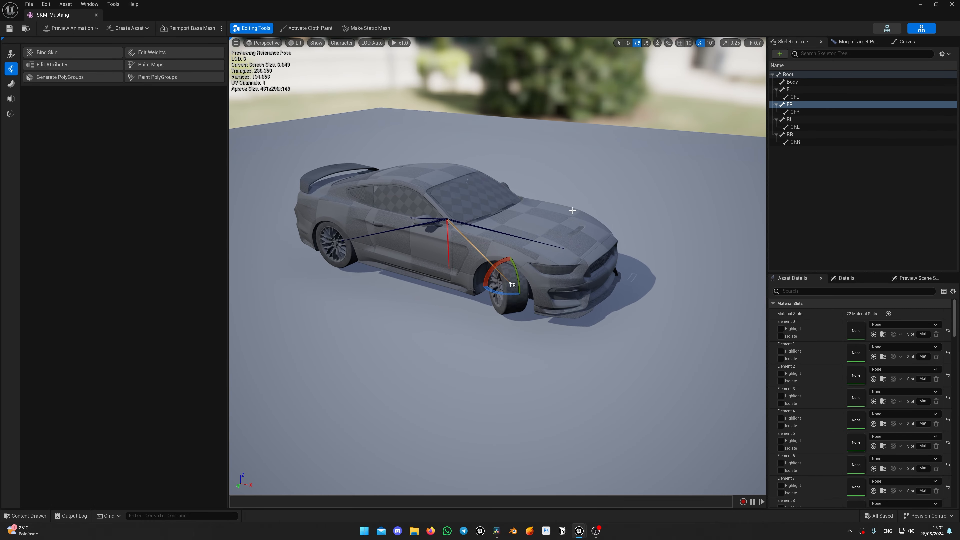
pyautogui.moveTo(621, 193); pyautogui.dragTo(575, 208)
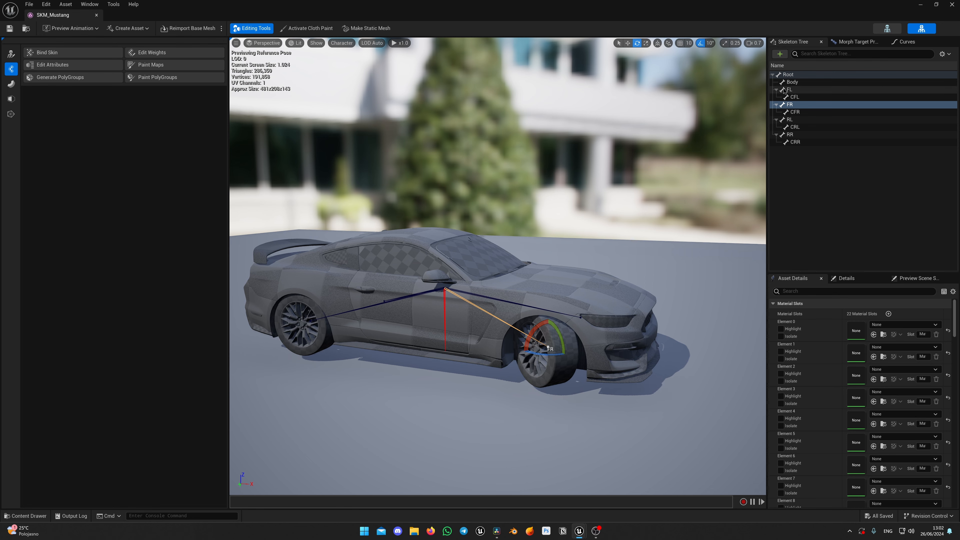
pyautogui.click(793, 82)
pyautogui.moveTo(442, 272); pyautogui.dragTo(445, 273)
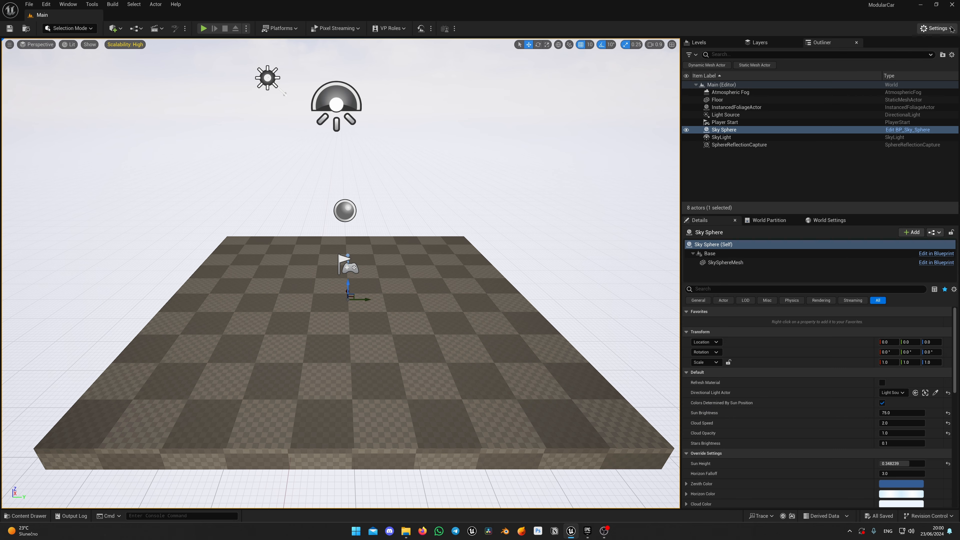
# - Search the project's plugins for "modules" and check that Control Rig Modules is enabled
pyautogui.click(936, 28)
pyautogui.click(901, 77)
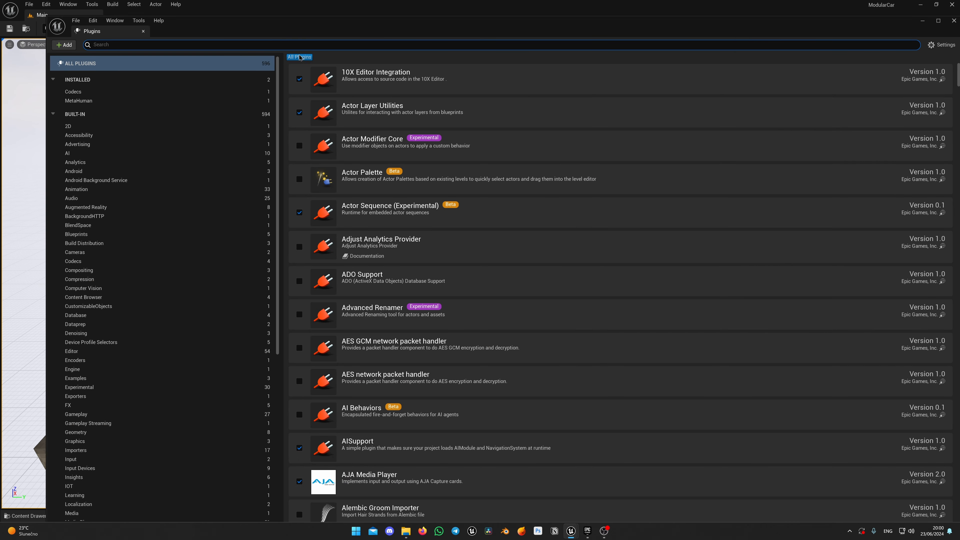
pyautogui.write('modules')
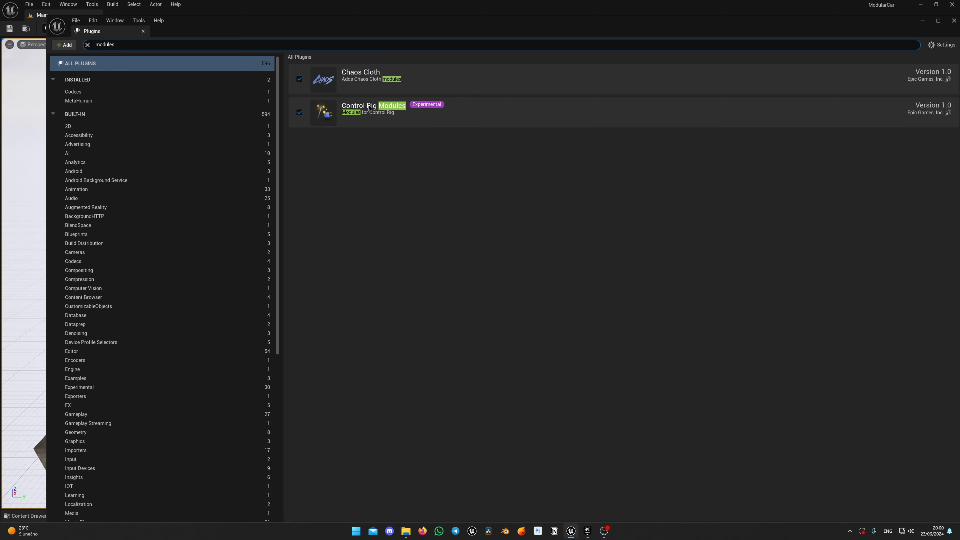
pyautogui.click(861, 284)
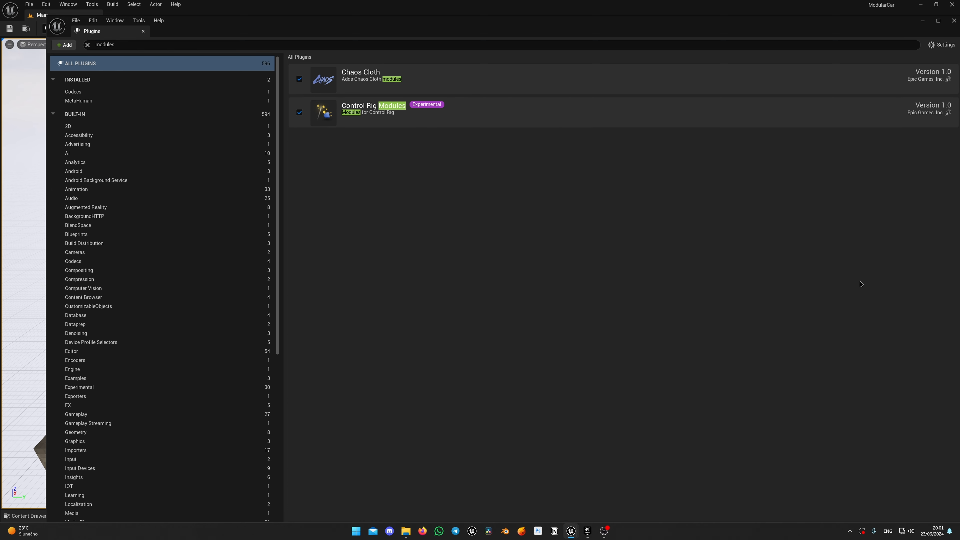
pyautogui.click(954, 21)
# - Look at the assets in the project's Car_Rig folder and check the ModularCar project folders in File Explorer
pyautogui.hotkey('ctrl', 'space')
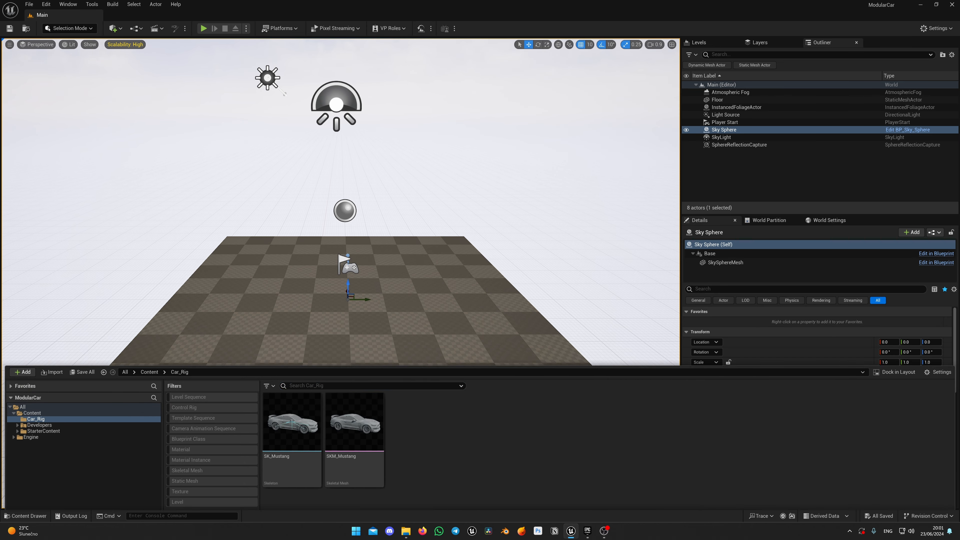
pyautogui.hotkey('ctrl', 'space')
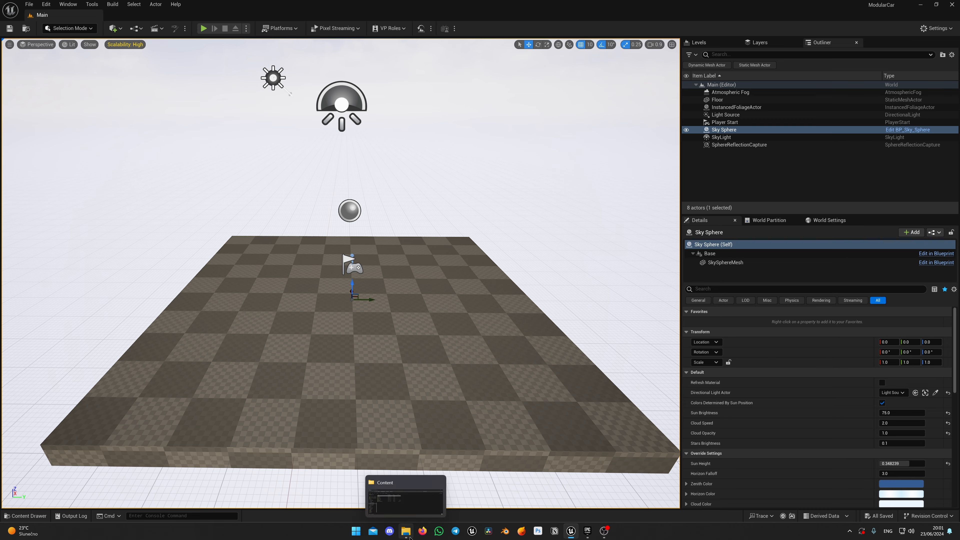
pyautogui.click(408, 532)
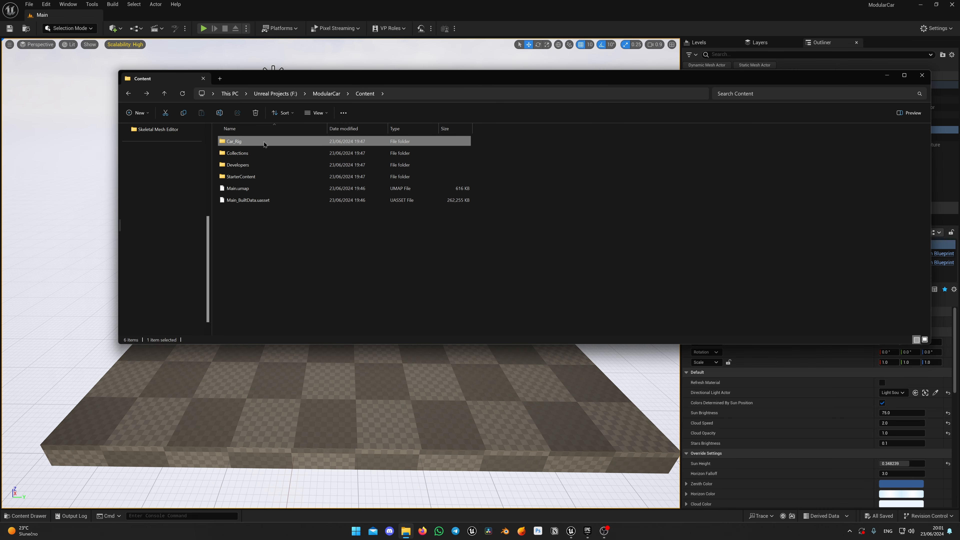
pyautogui.click(320, 94)
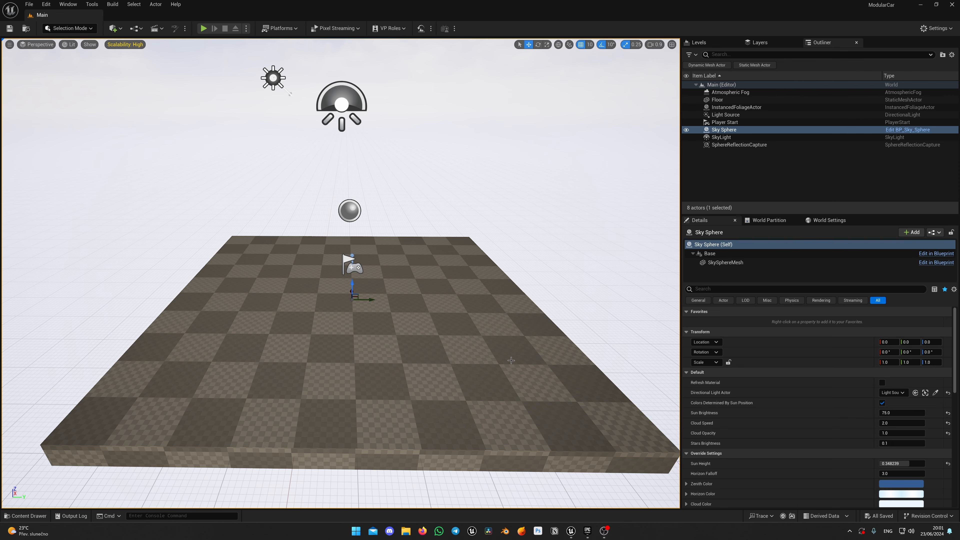
# - Create a Control Rig asset from the SKM_Mustang skeletal mesh in the Car_Rig folder
pyautogui.moveTo(486, 361); pyautogui.dragTo(486, 361, button='right')
pyautogui.hotkey('ctrl', 'space')
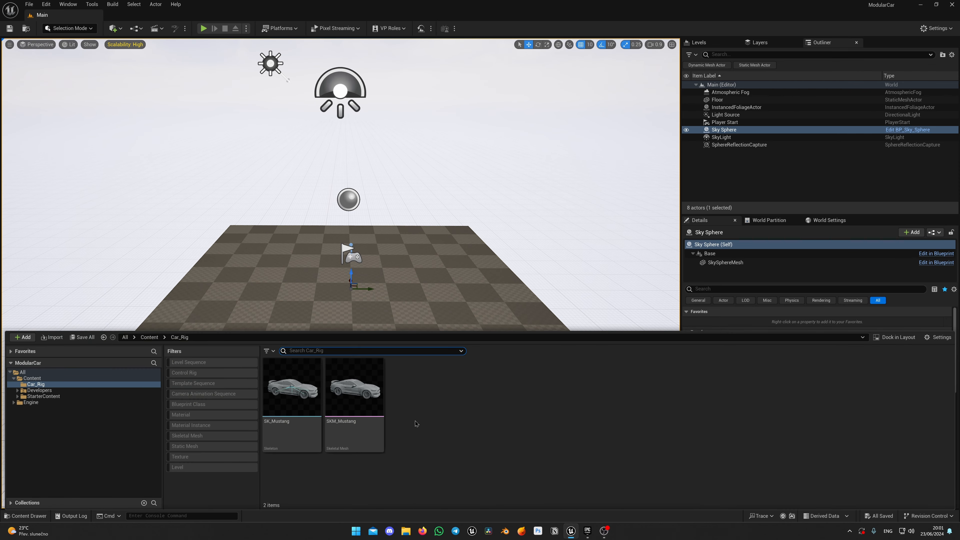
pyautogui.rightClick(361, 391)
pyautogui.moveTo(409, 156)
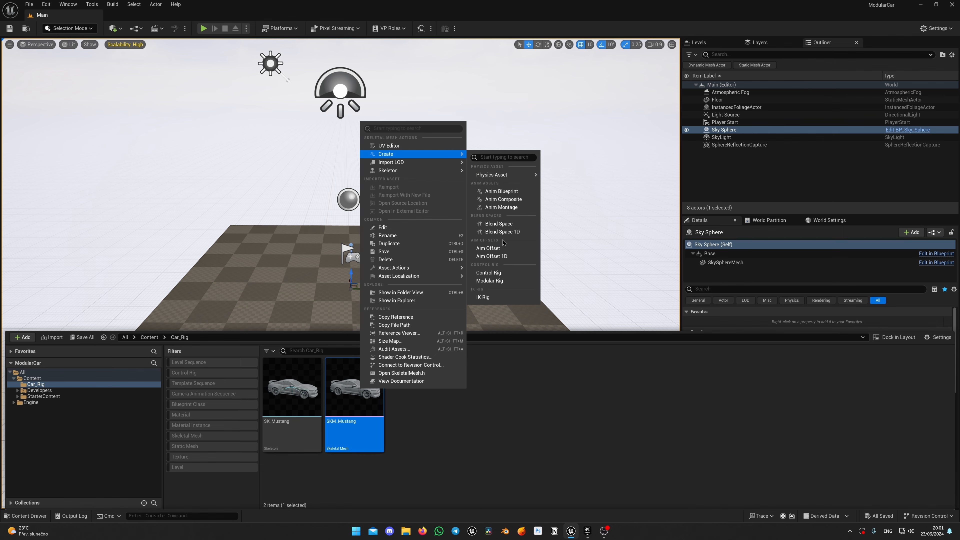
pyautogui.click(489, 273)
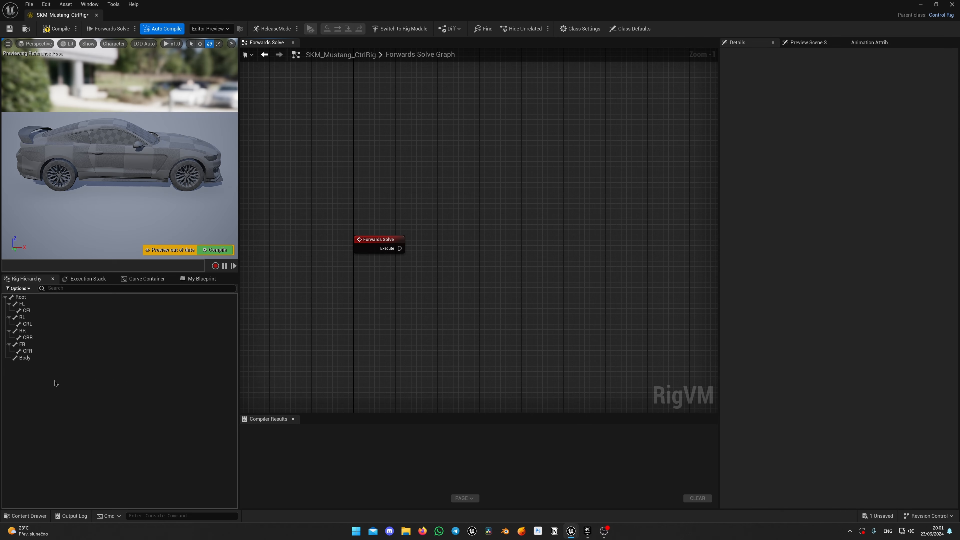
# - Add a new null to the rig hierarchy, outside the Root bone chain, and name it Control Space
pyautogui.rightClick(55, 383)
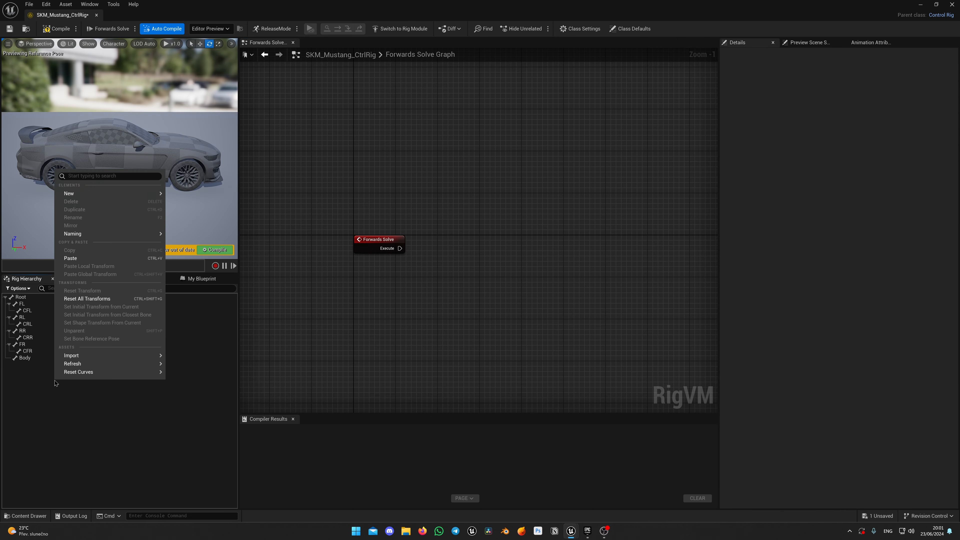
pyautogui.moveTo(103, 196)
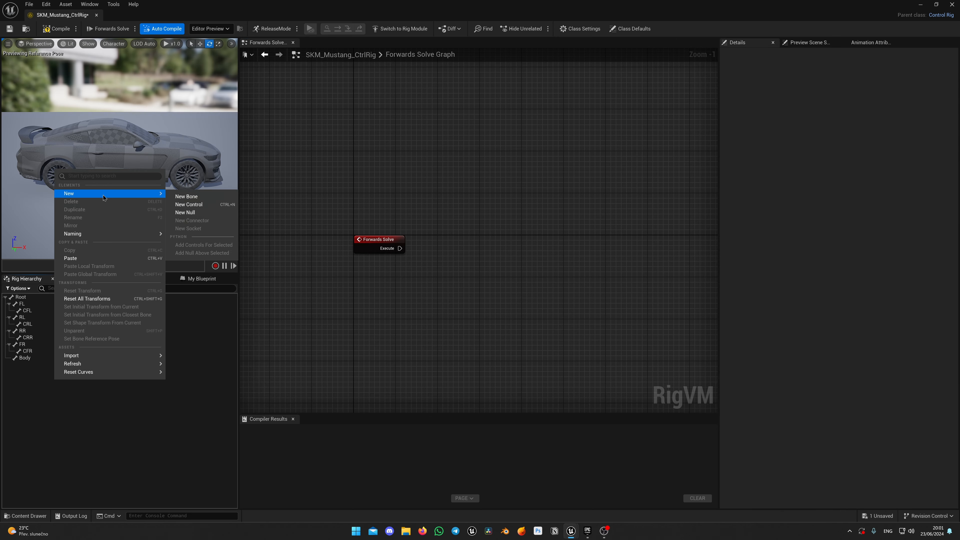
pyautogui.click(192, 213)
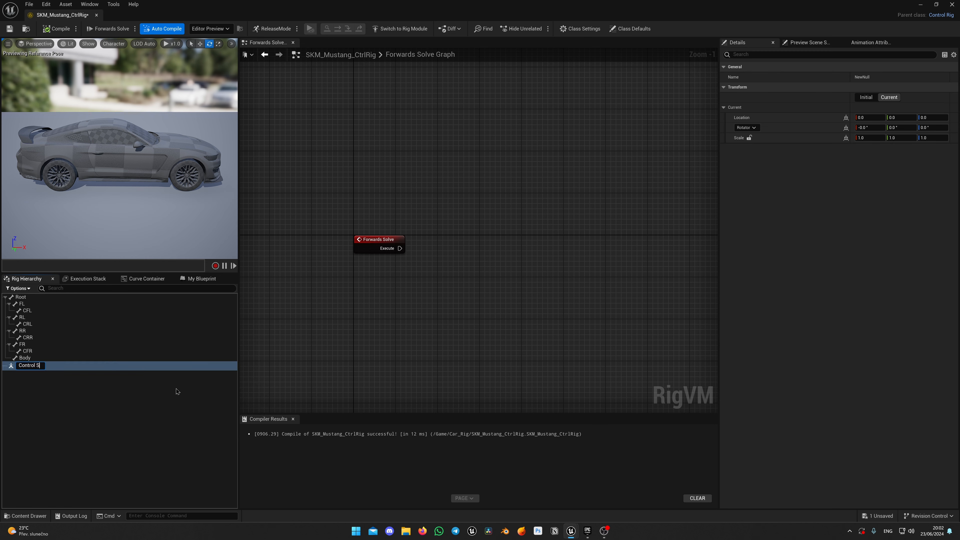
pyautogui.write('Control Space')
pyautogui.press('Return')
pyautogui.click(37, 366)
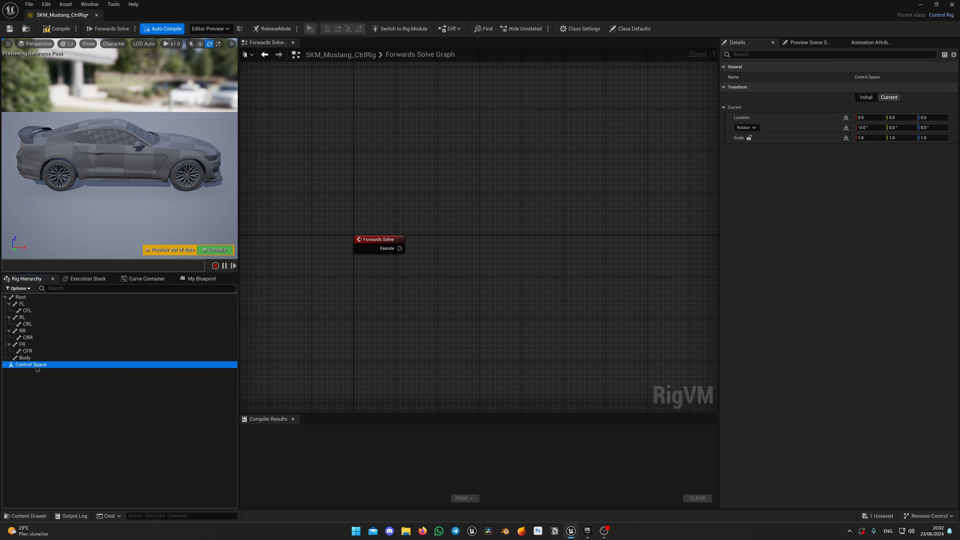
# - Add a new unparented animation control to the rig hierarchy and name it Body
pyautogui.click(37, 373)
pyautogui.rightClick(36, 373)
pyautogui.moveTo(87, 186)
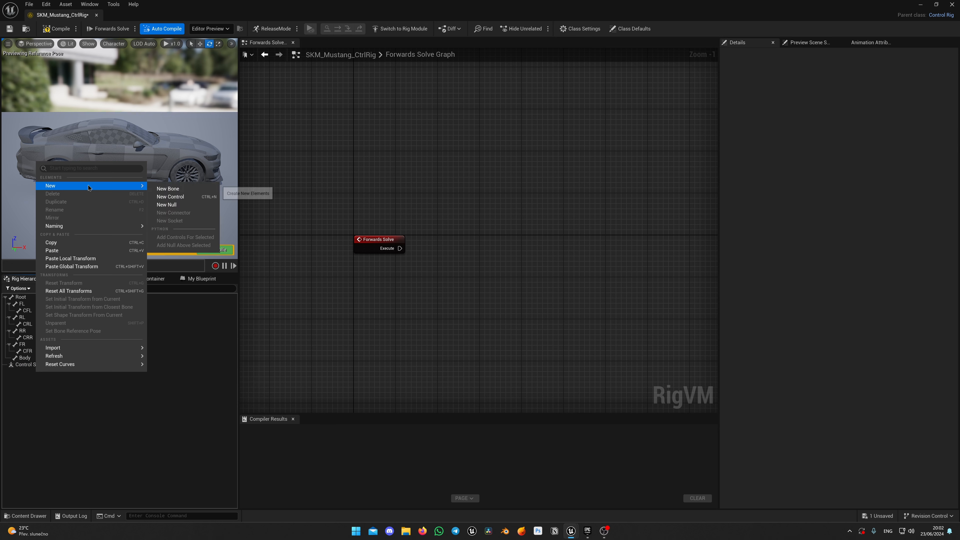
pyautogui.click(192, 196)
pyautogui.write('Bo')
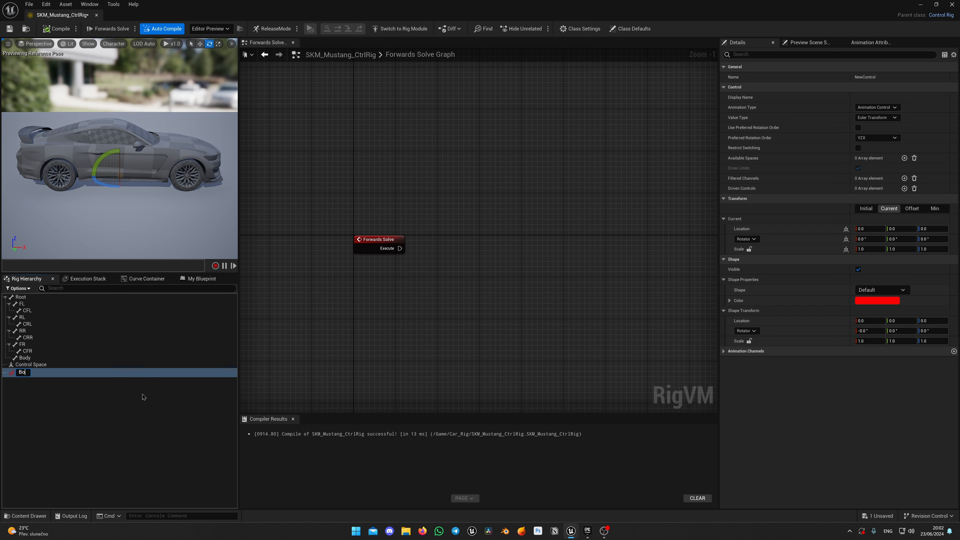
pyautogui.write('dy')
pyautogui.press('Return')
# - Set the Body control's shape color to blue, hex sRGB 0056FFFF
pyautogui.click(56, 374)
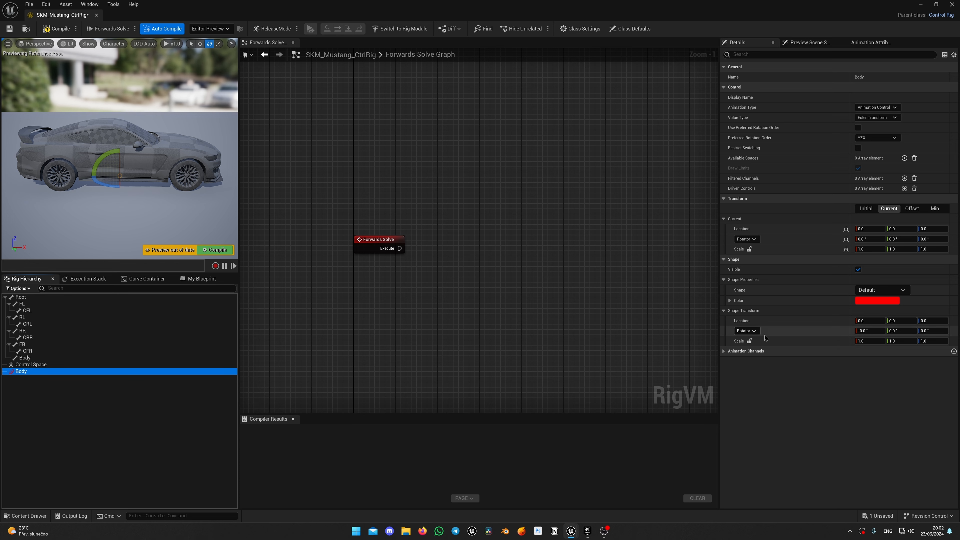
pyautogui.click(876, 301)
pyautogui.moveTo(722, 351); pyautogui.dragTo(719, 330)
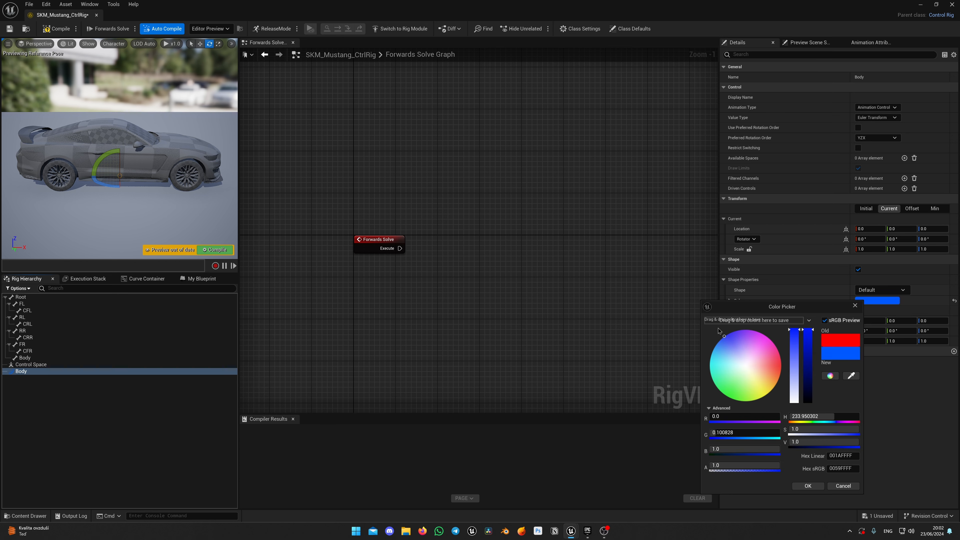
pyautogui.click(808, 486)
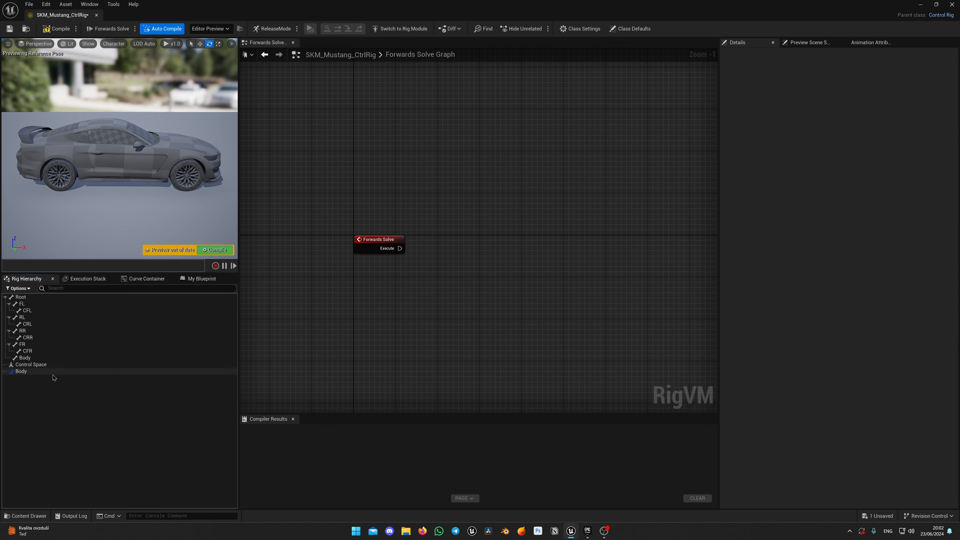
# - Duplicate the Body control and rename the copy Wheel Rotation
pyautogui.hotkey('ctrl', 'd')
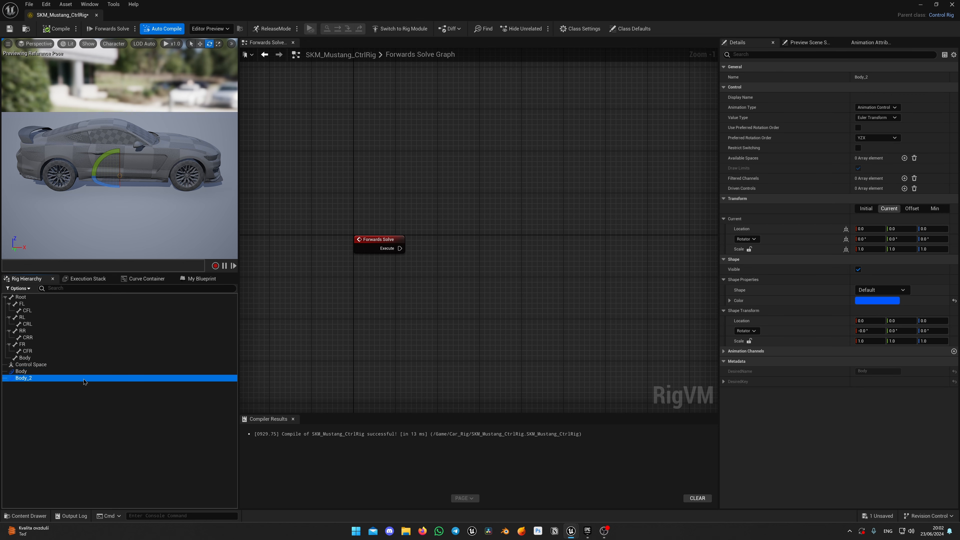
pyautogui.press('F2')
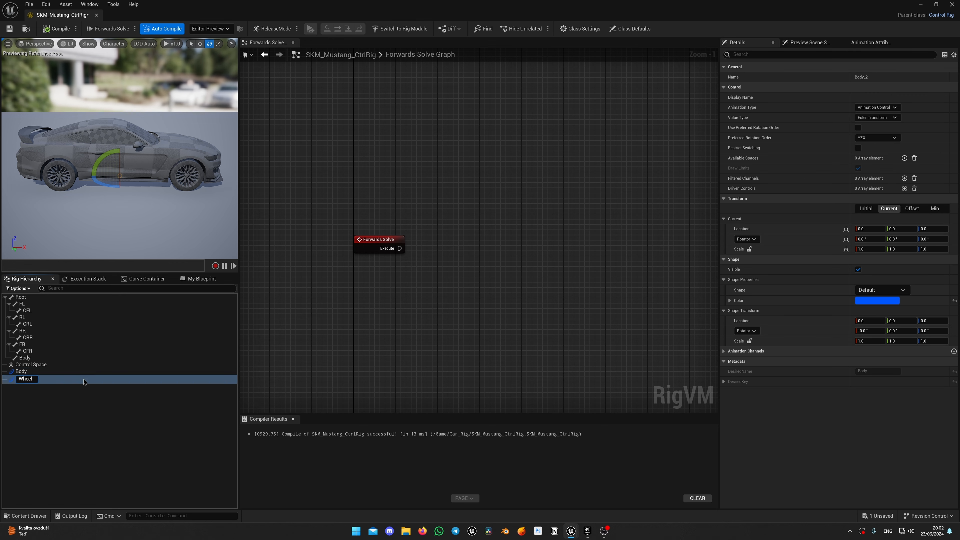
pyautogui.press('Return')
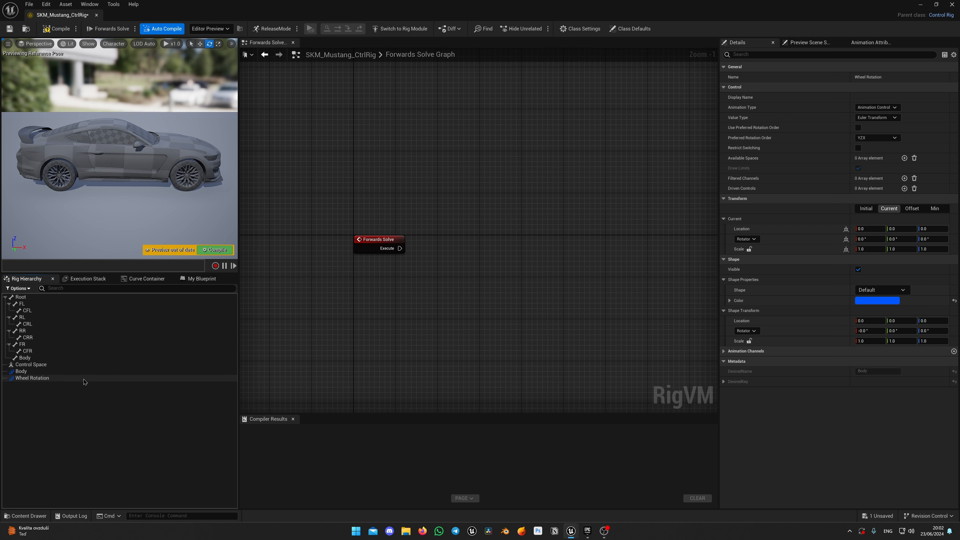
# - Duplicate the Wheel Rotation control and rename the copy Steering
pyautogui.click(83, 379)
pyautogui.hotkey('ctrl', 'd')
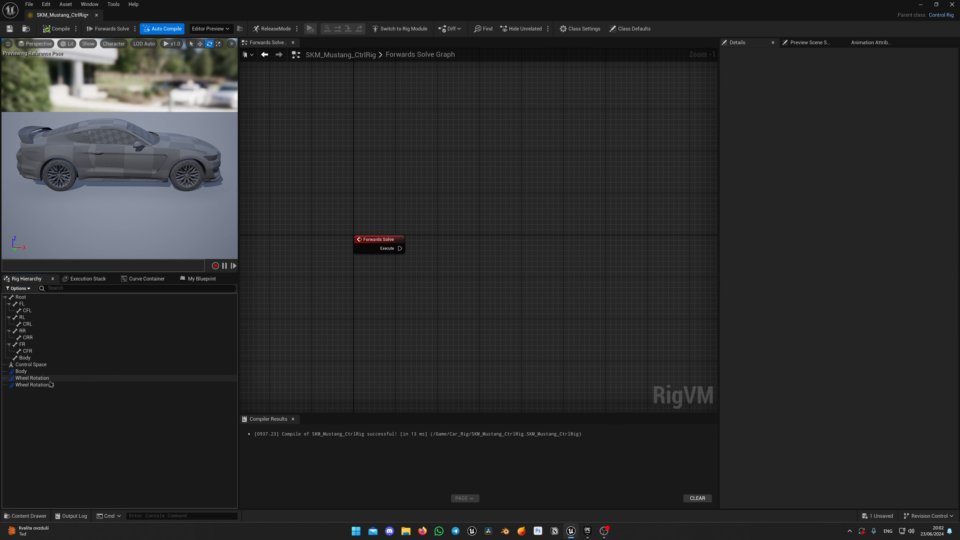
pyautogui.press('F2')
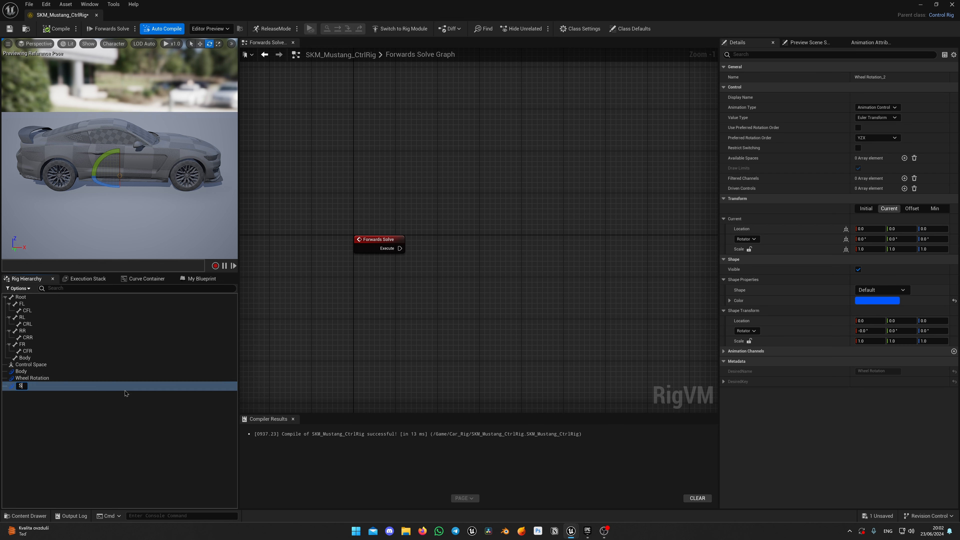
pyautogui.write('Steering')
pyautogui.press('Return')
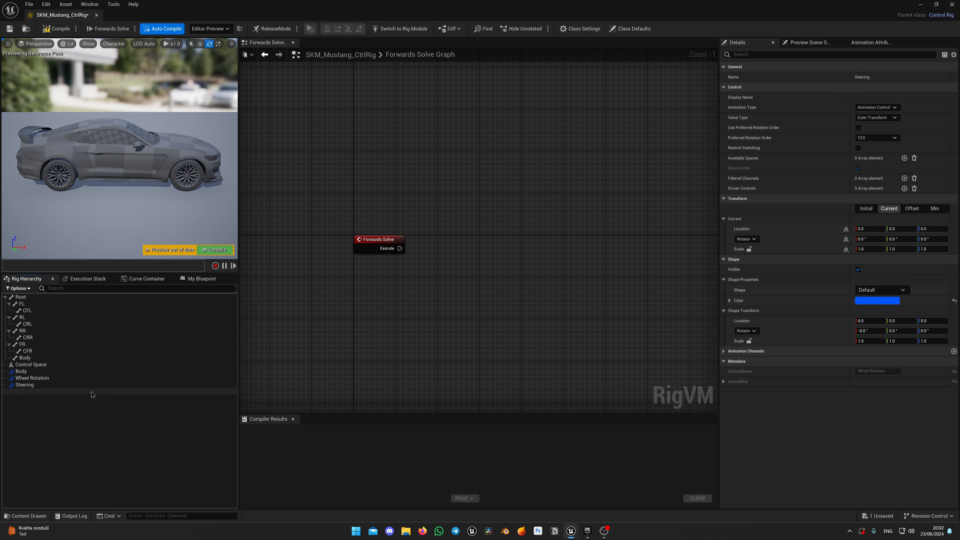
# - Set the Wheel Rotation control's shape color to bright yellow
pyautogui.click(32, 378)
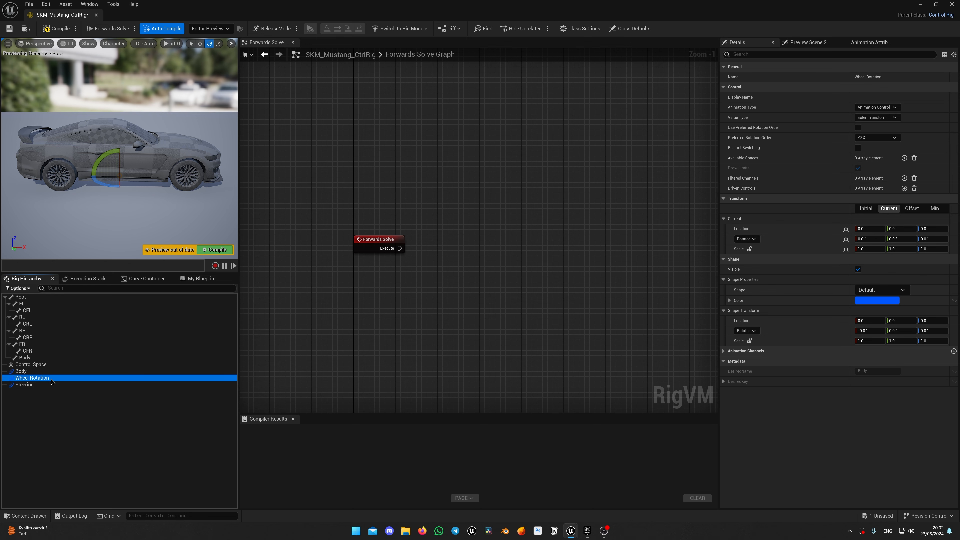
pyautogui.click(877, 300)
pyautogui.moveTo(760, 389); pyautogui.dragTo(773, 406)
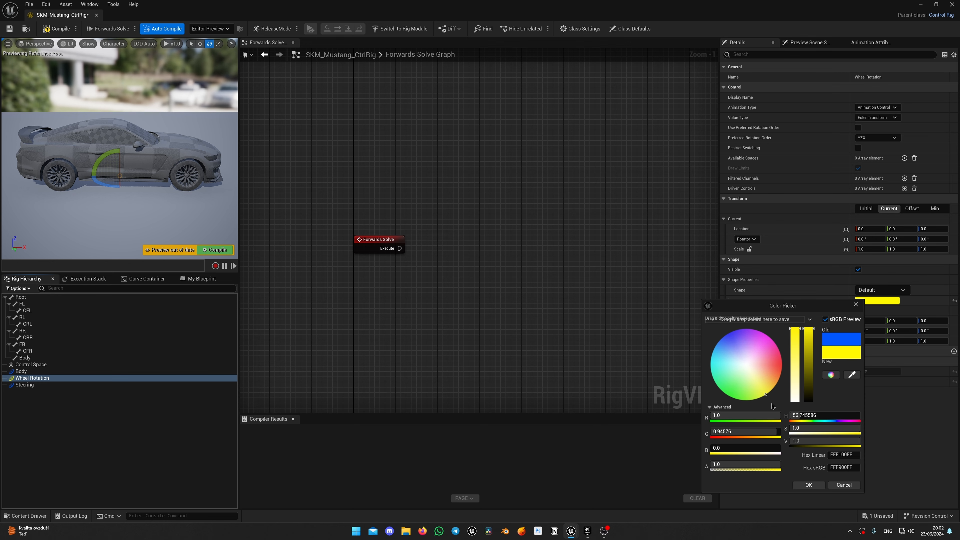
pyautogui.click(808, 485)
# - Set the Steering control's shape color to bright green
pyautogui.press('Down')
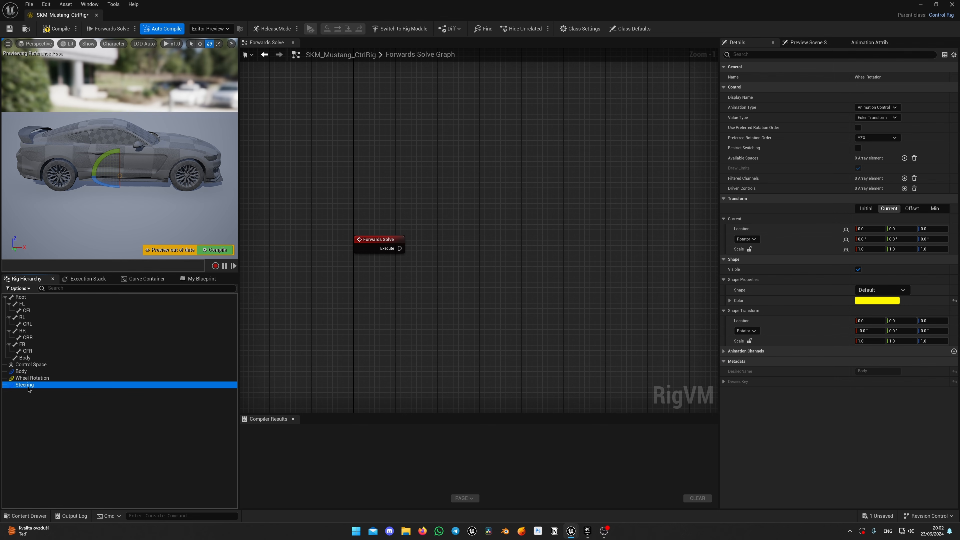
pyautogui.click(876, 303)
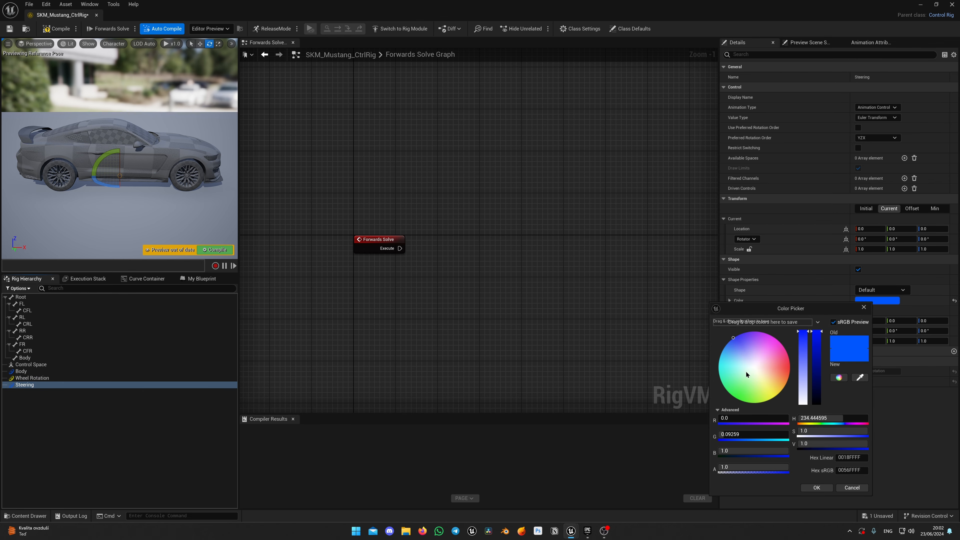
pyautogui.moveTo(746, 372); pyautogui.dragTo(721, 408)
pyautogui.click(818, 487)
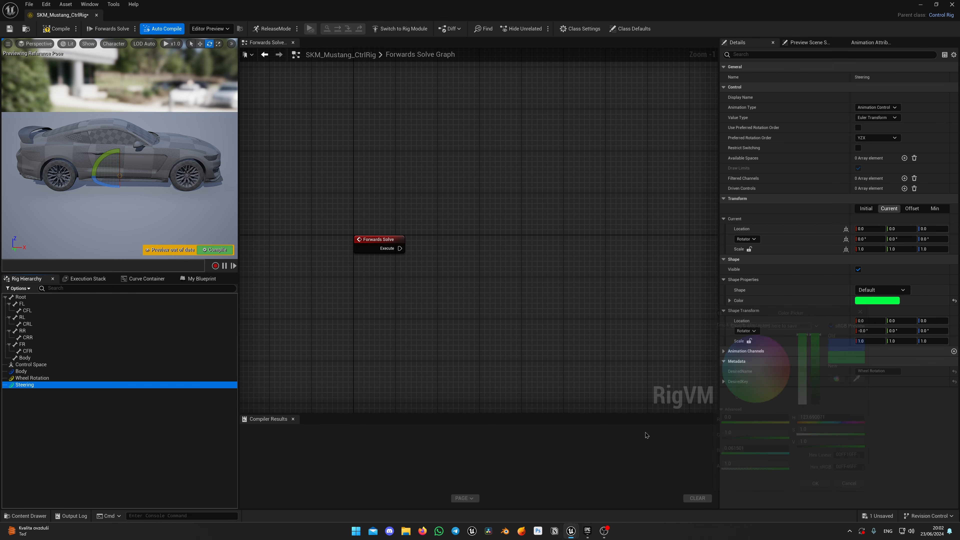
# - Add a Sequence node to the Forwards Solve graph, connect it to the Forwards Solve execution output and line the two up
pyautogui.click(185, 434)
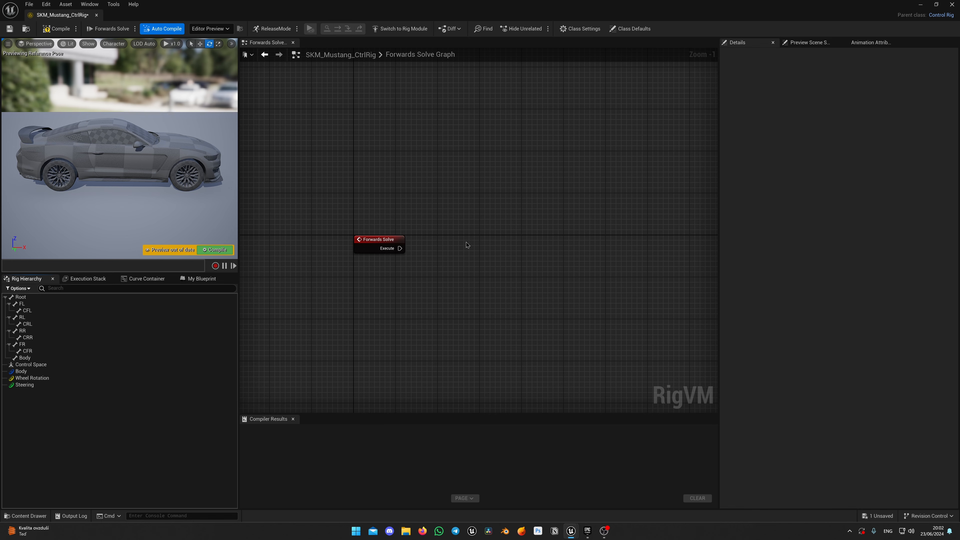
pyautogui.rightClick(467, 245)
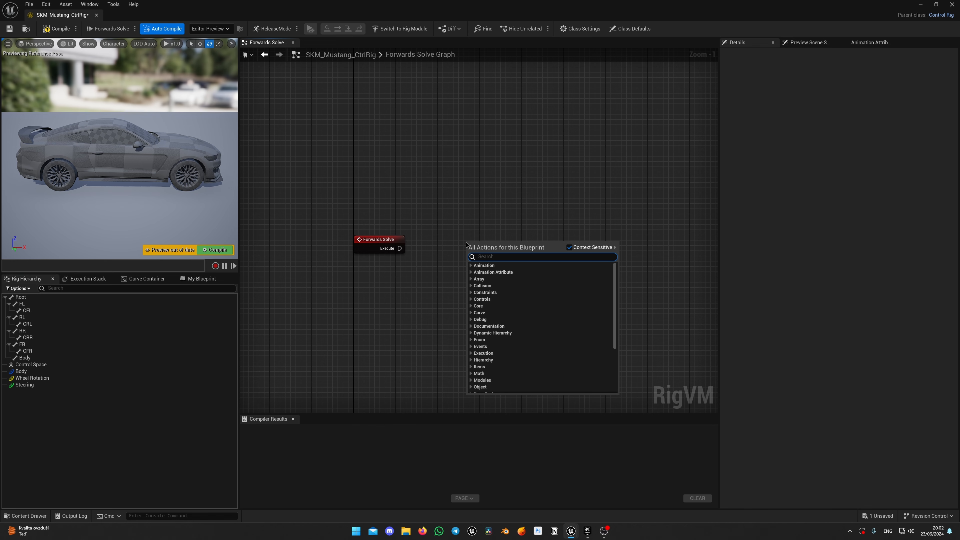
pyautogui.write('sequence')
pyautogui.press('Return')
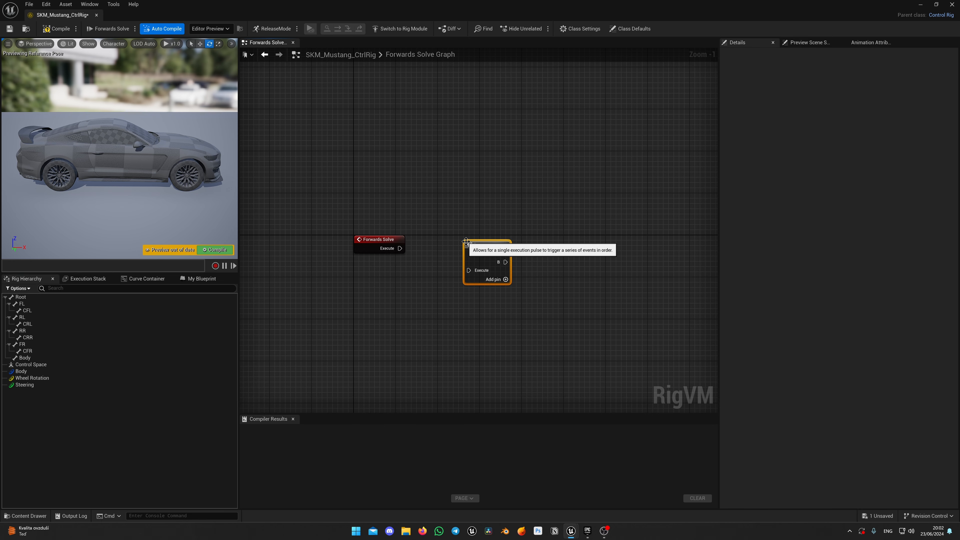
pyautogui.moveTo(468, 273); pyautogui.dragTo(468, 271)
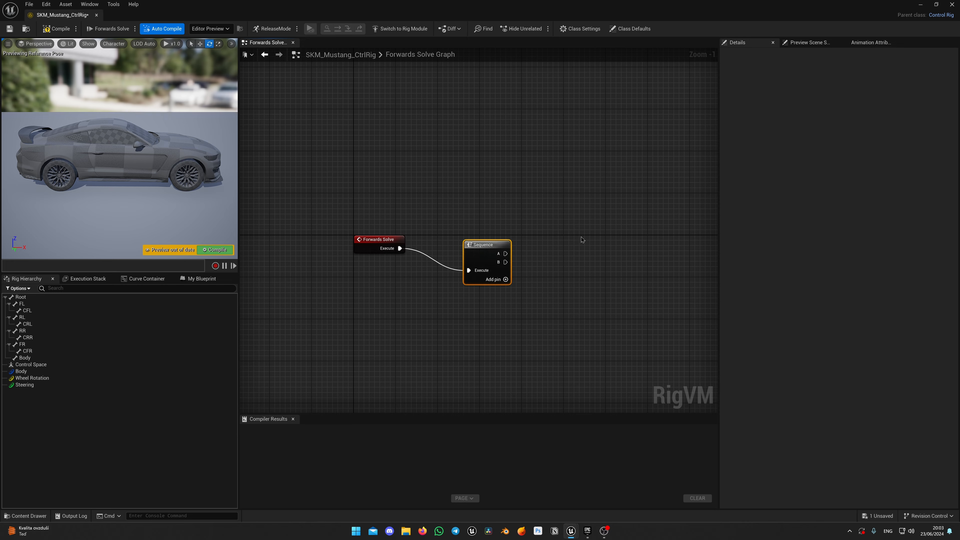
pyautogui.moveTo(582, 239); pyautogui.dragTo(478, 274, button='right')
pyautogui.moveTo(396, 278); pyautogui.dragTo(395, 261)
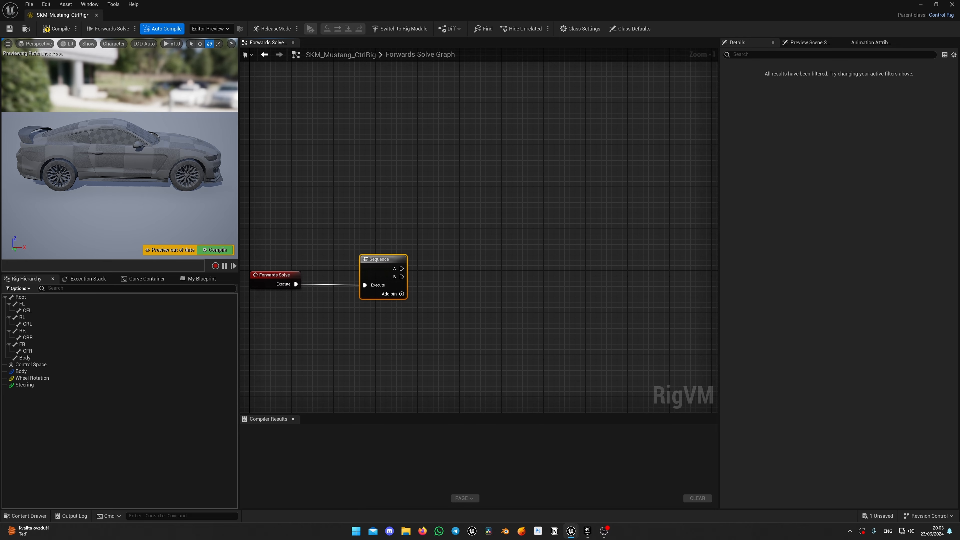
# - Add a Get Transform node for the Body control beside the Sequence node
pyautogui.moveTo(467, 264); pyautogui.dragTo(405, 296, button='right')
pyautogui.scroll(-1, 404, 297)
pyautogui.click(405, 297)
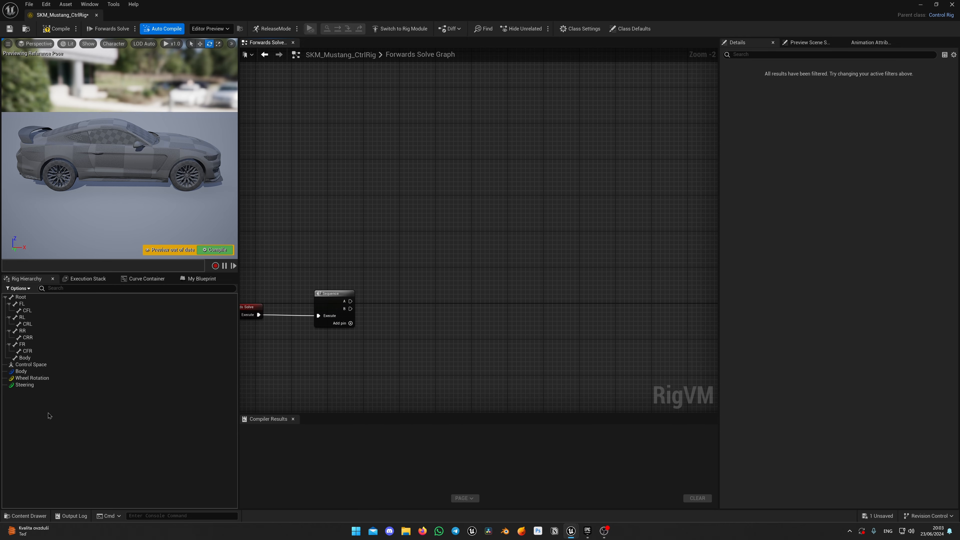
pyautogui.click(21, 372)
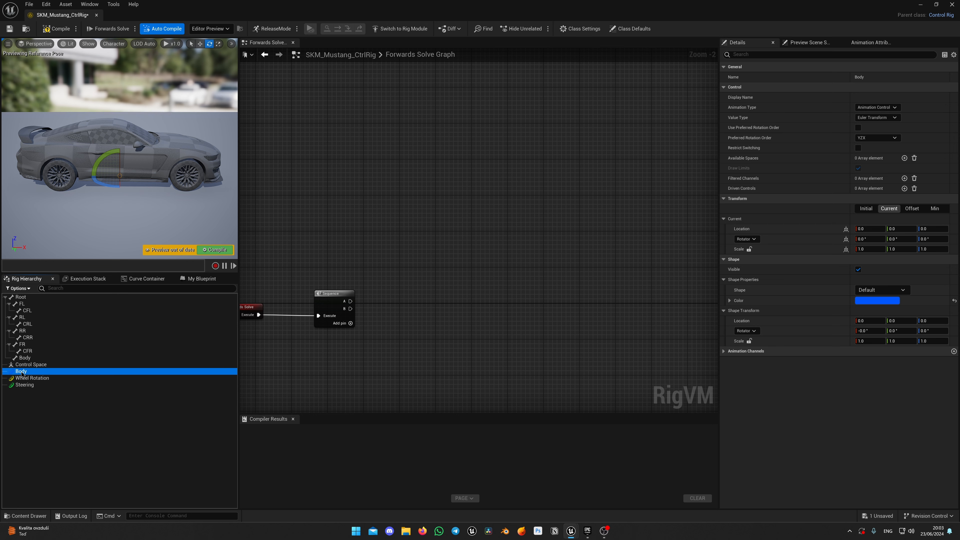
pyautogui.moveTo(446, 242); pyautogui.dragTo(414, 252)
pyautogui.click(427, 280)
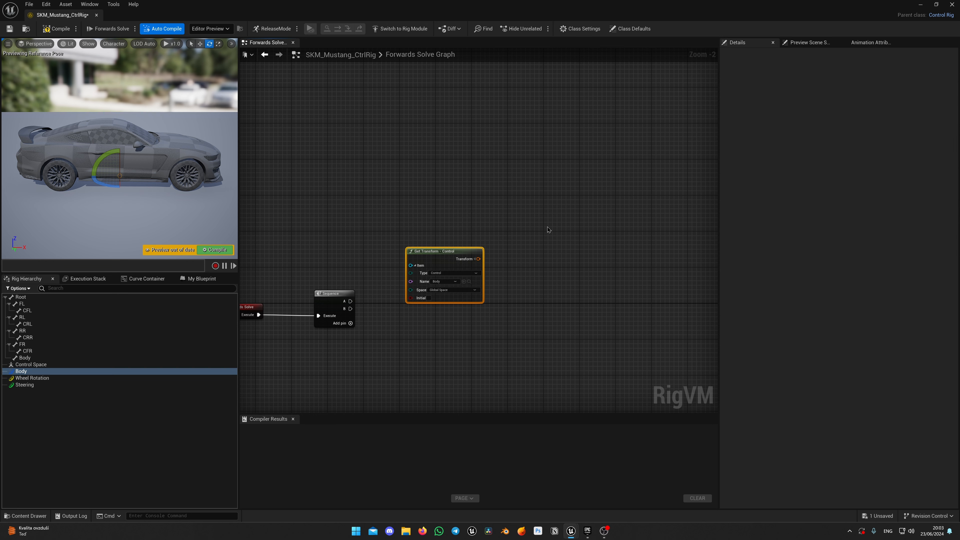
# - Add an Offset Transform node for the Body bone, driven by the Body control's transform and executed from Sequence output A
pyautogui.moveTo(544, 225); pyautogui.dragTo(505, 264, button='right')
pyautogui.click(505, 264)
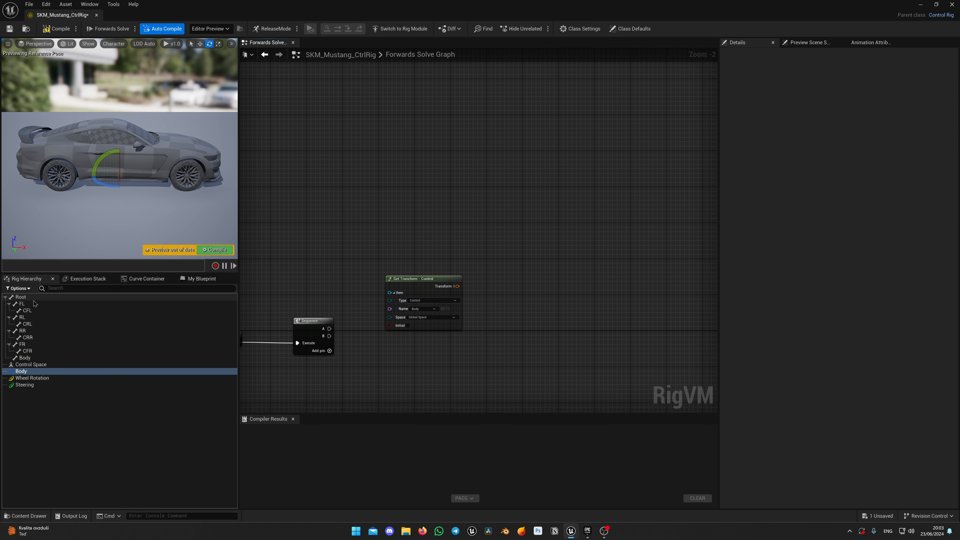
pyautogui.click(30, 358)
pyautogui.moveTo(348, 332); pyautogui.dragTo(540, 215)
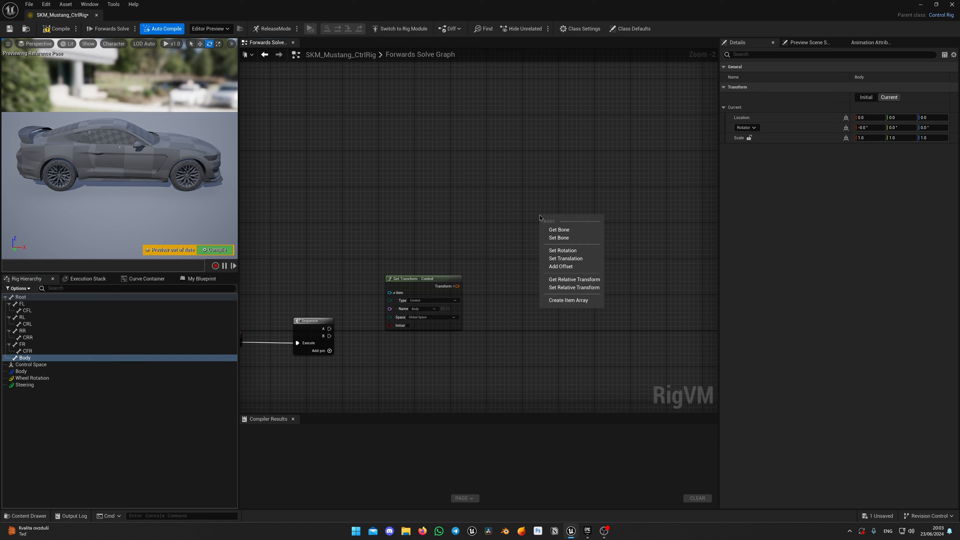
pyautogui.click(572, 266)
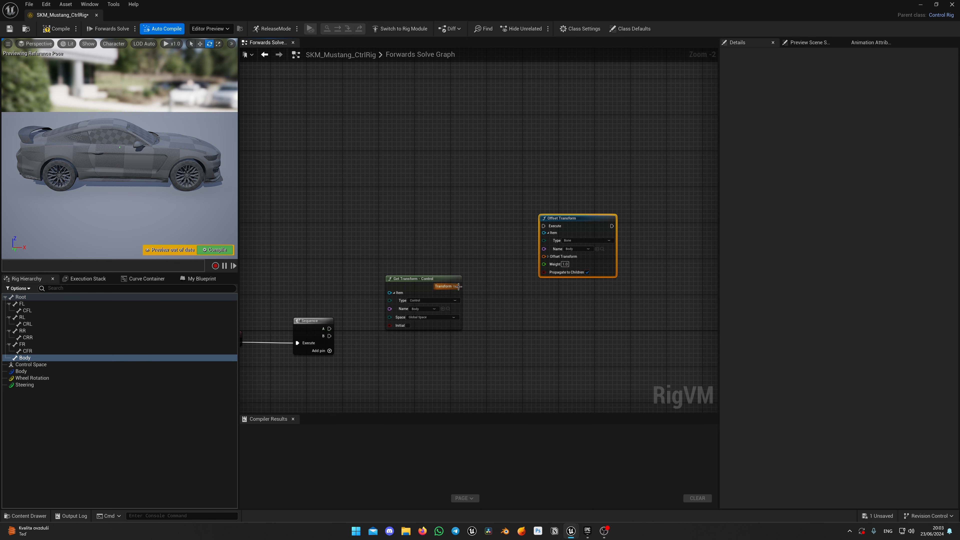
pyautogui.moveTo(330, 329); pyautogui.dragTo(543, 226)
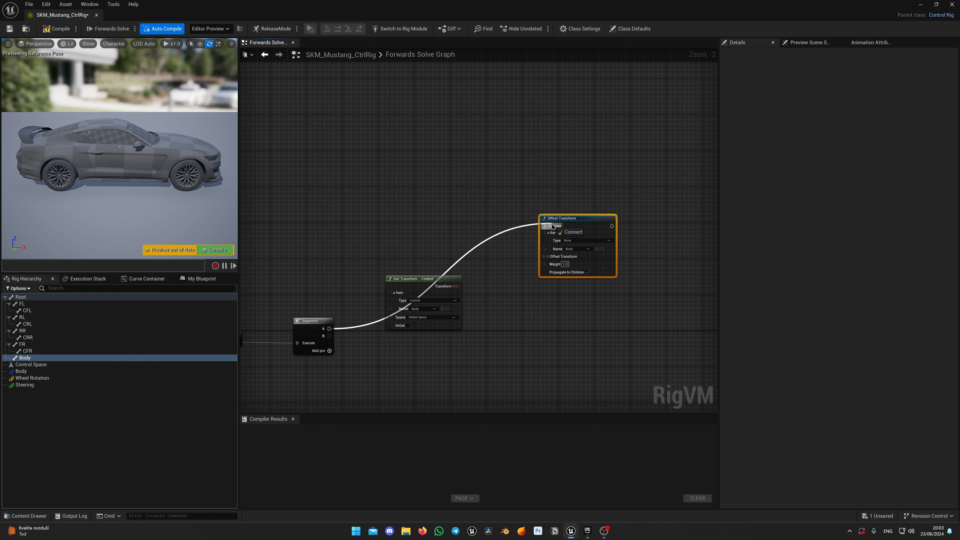
pyautogui.moveTo(427, 282); pyautogui.dragTo(443, 315)
# - Turn off location and rotation snapping in the preview viewport for the selected Body control
pyautogui.click(67, 371)
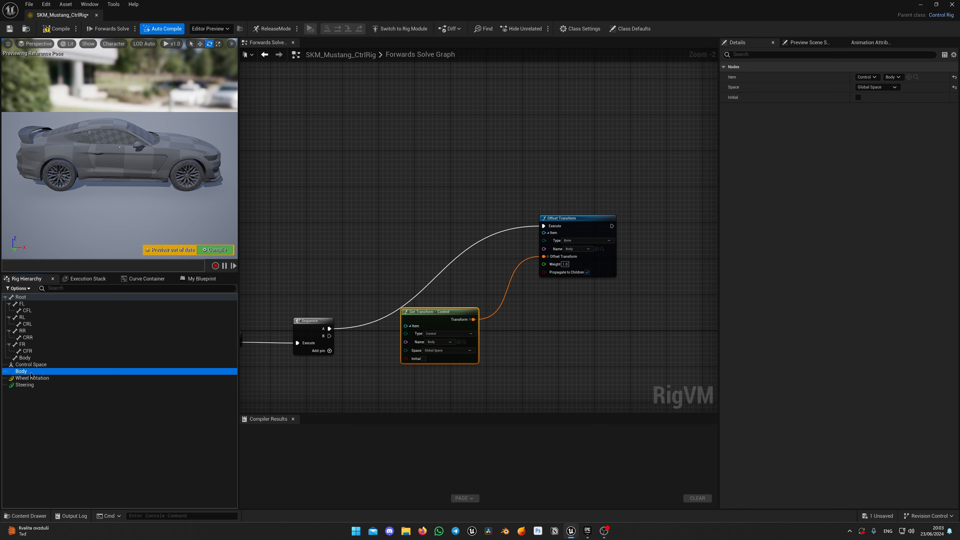
pyautogui.moveTo(122, 158)
pyautogui.mouseDown()
pyautogui.moveTo(122, 167)
pyautogui.moveTo(122, 150)
pyautogui.moveTo(121, 159)
pyautogui.mouseUp()
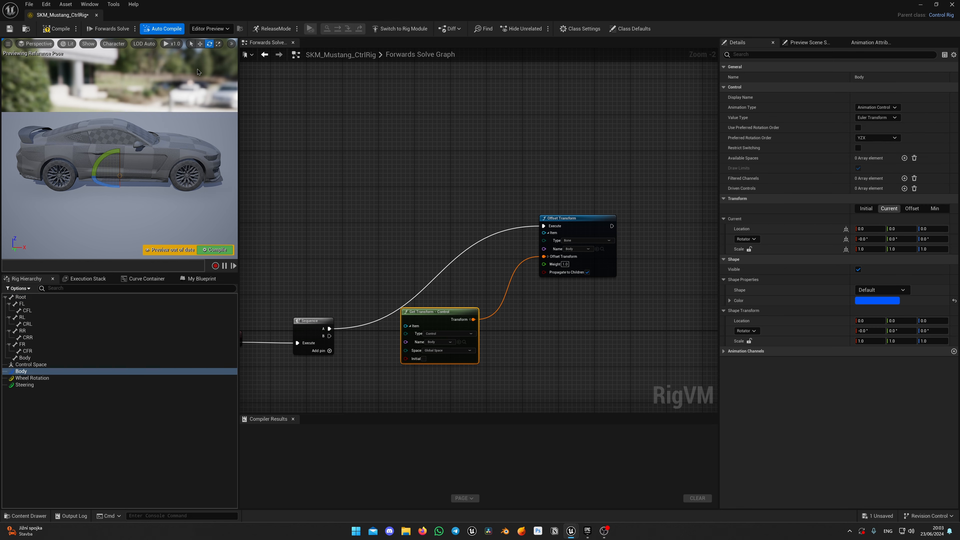
pyautogui.moveTo(239, 73); pyautogui.dragTo(336, 53)
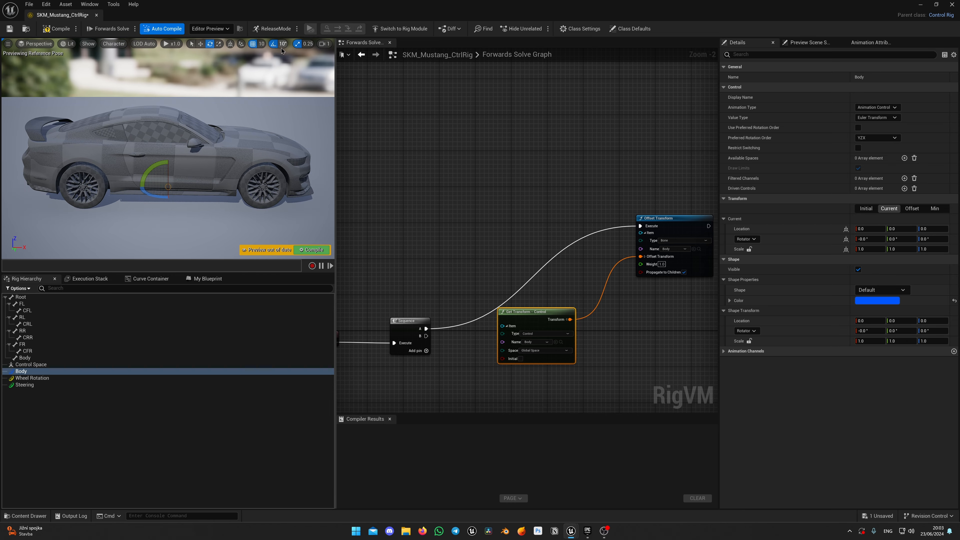
pyautogui.click(252, 43)
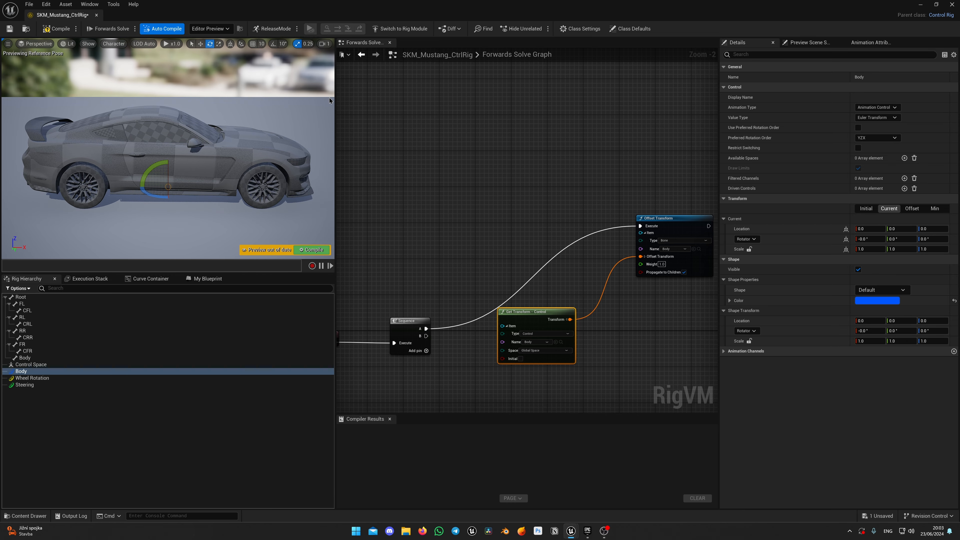
pyautogui.moveTo(335, 95); pyautogui.dragTo(243, 102)
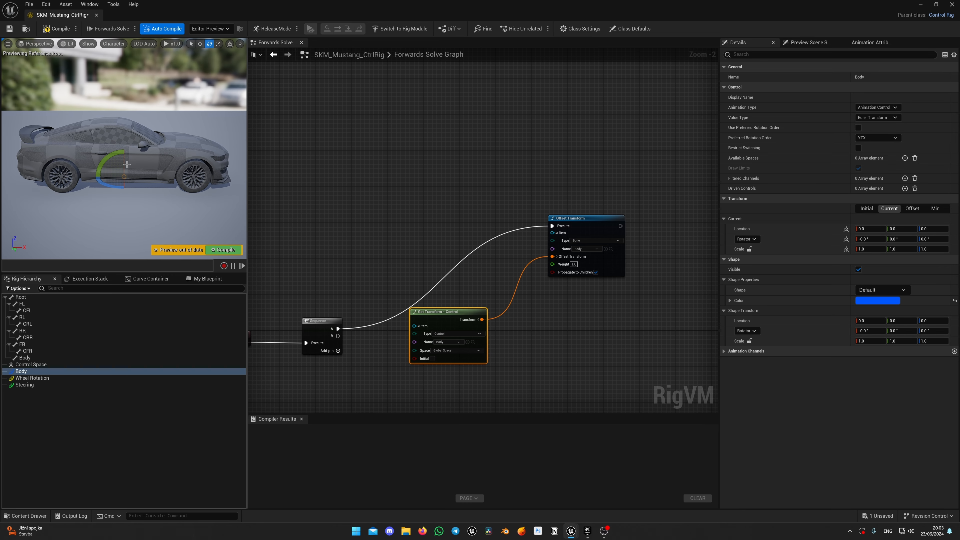
pyautogui.moveTo(122, 152)
pyautogui.mouseDown()
pyautogui.moveTo(109, 150)
pyautogui.moveTo(114, 156)
pyautogui.mouseUp()
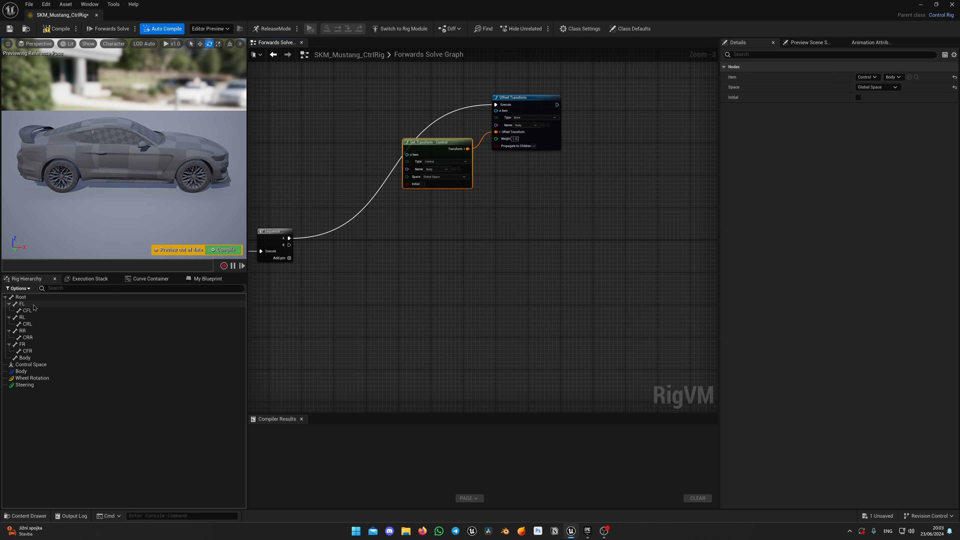
# - Add Offset Transform nodes for the FL and FR bones and stack them below the Body nodes
pyautogui.click(33, 304)
pyautogui.keyDown('ctrl'); pyautogui.click(63, 317); pyautogui.keyUp('ctrl')
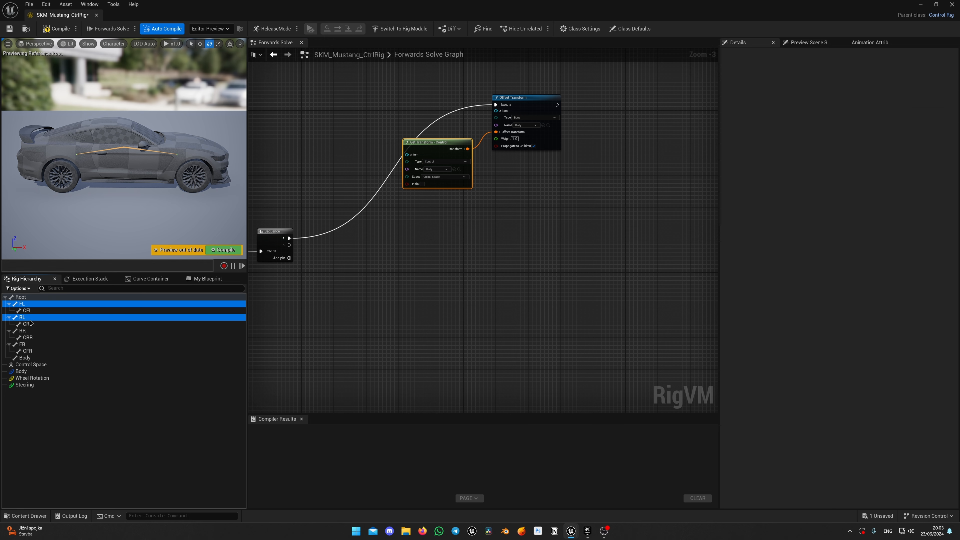
pyautogui.keyDown('ctrl'); pyautogui.click(63, 318); pyautogui.keyUp('ctrl')
pyautogui.keyDown('ctrl'); pyautogui.click(35, 344); pyautogui.keyUp('ctrl')
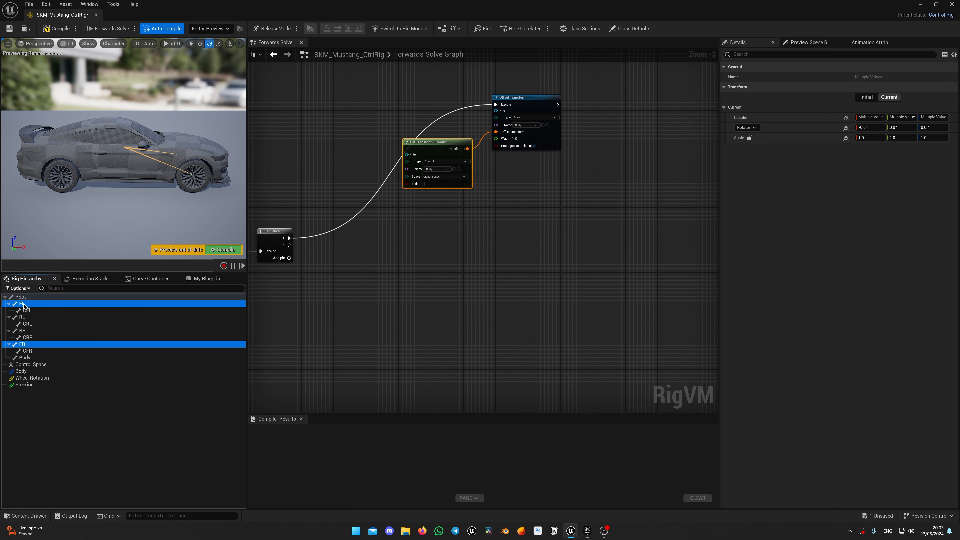
pyautogui.moveTo(612, 206); pyautogui.dragTo(613, 206)
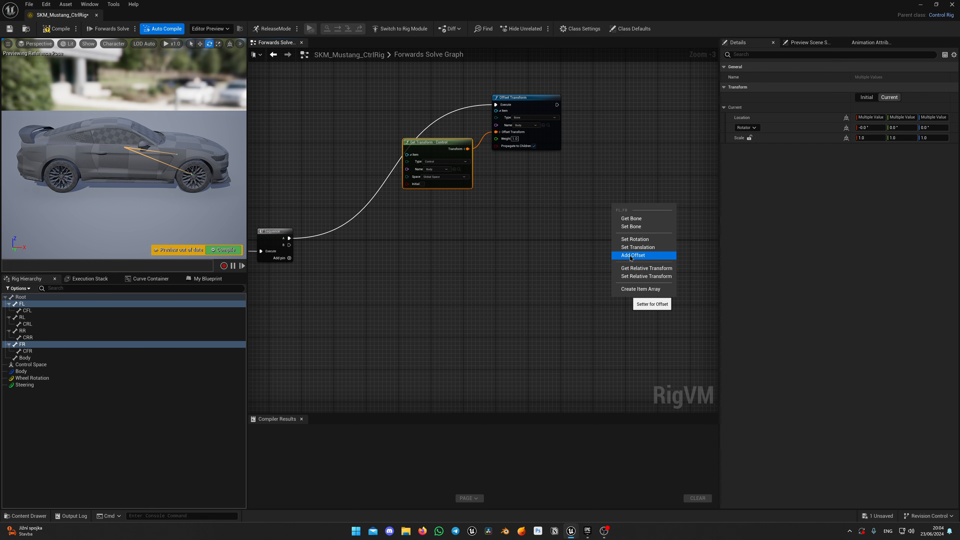
pyautogui.click(630, 256)
pyautogui.moveTo(625, 286); pyautogui.dragTo(545, 274, button='right')
pyautogui.click(574, 271)
pyautogui.moveTo(656, 195); pyautogui.dragTo(557, 256)
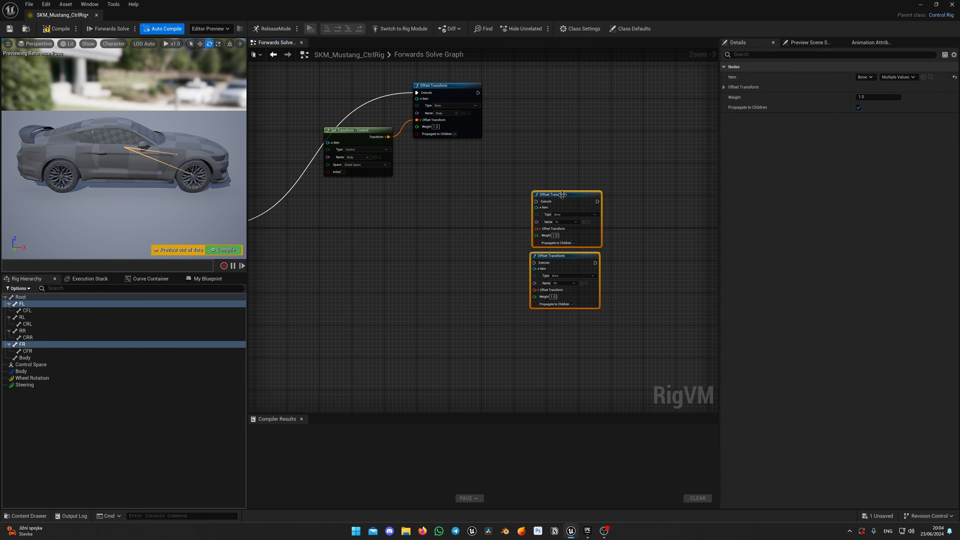
pyautogui.moveTo(562, 195); pyautogui.dragTo(560, 240)
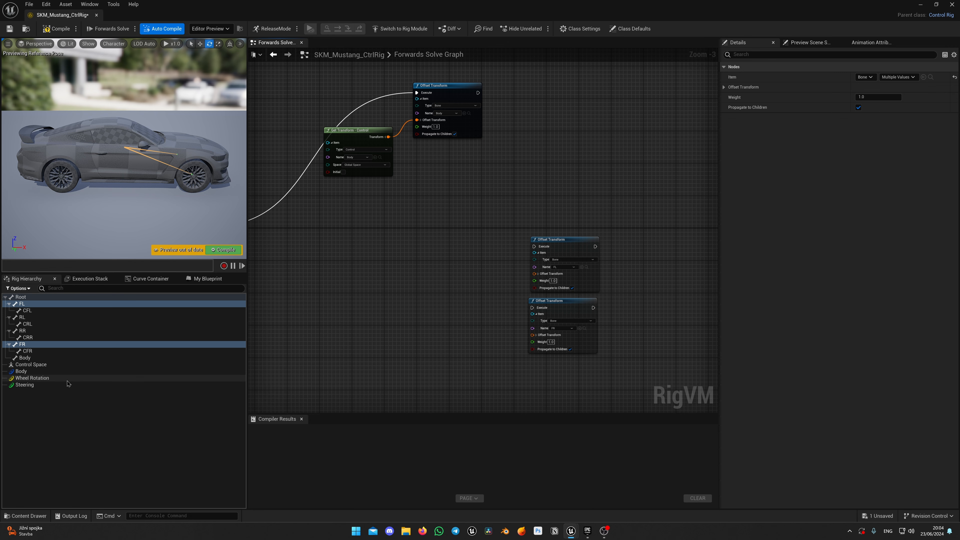
# - Add a Get Transform node for the Steering control in front of the FL and FR offset nodes
pyautogui.moveTo(68, 384); pyautogui.dragTo(374, 280)
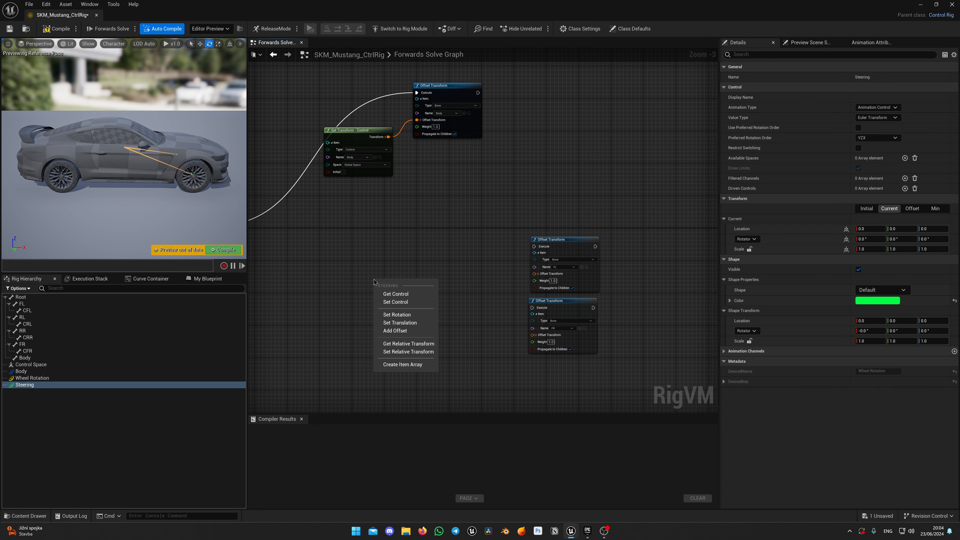
pyautogui.click(399, 293)
pyautogui.moveTo(399, 293); pyautogui.dragTo(324, 289)
# - Expand the Steering control's Translation output and feed its Y value into a Multiply node with B set to 0.35
pyautogui.moveTo(446, 298); pyautogui.dragTo(443, 268, button='right')
pyautogui.scroll(2, 413, 281)
pyautogui.moveTo(387, 286); pyautogui.dragTo(411, 267, button='right')
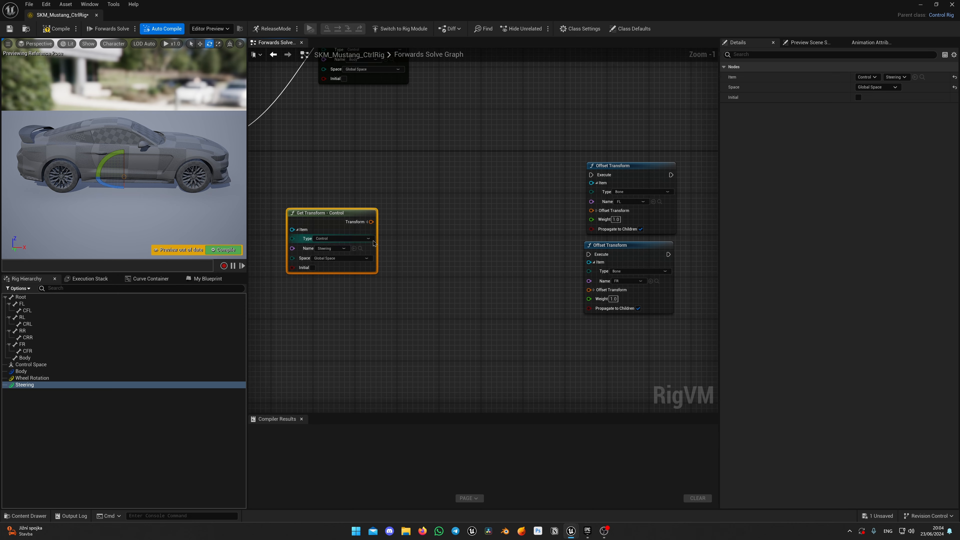
pyautogui.click(366, 222)
pyautogui.click(363, 238)
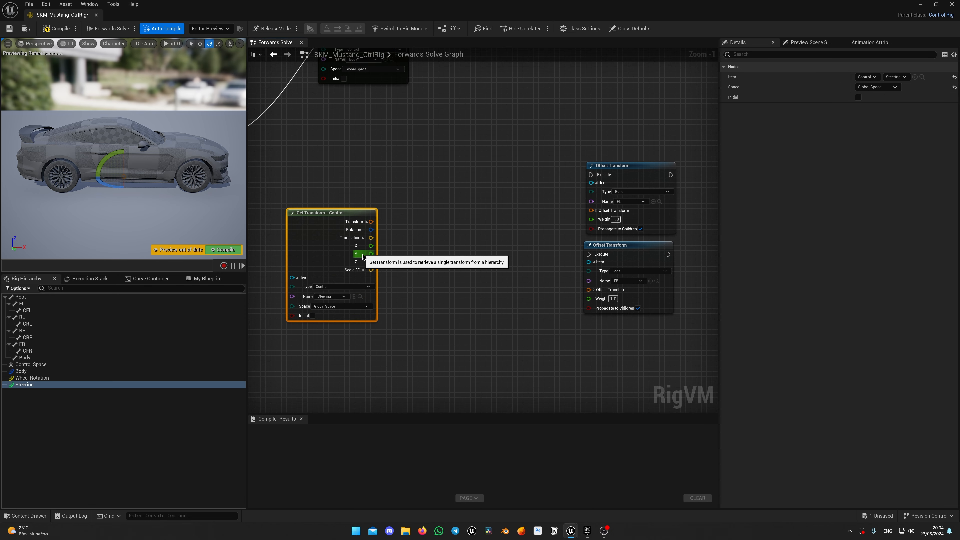
pyautogui.moveTo(364, 255); pyautogui.dragTo(416, 251)
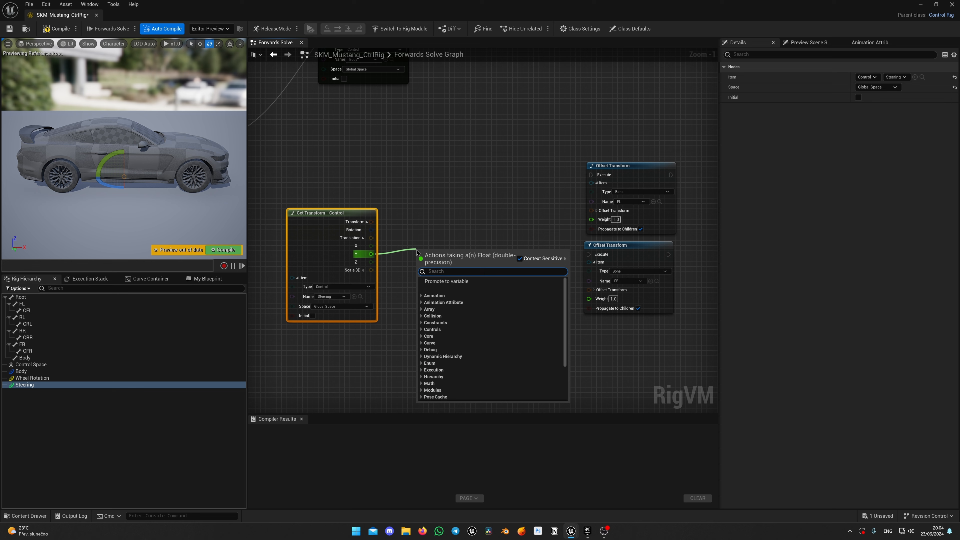
pyautogui.write('multiply')
pyautogui.press('Return')
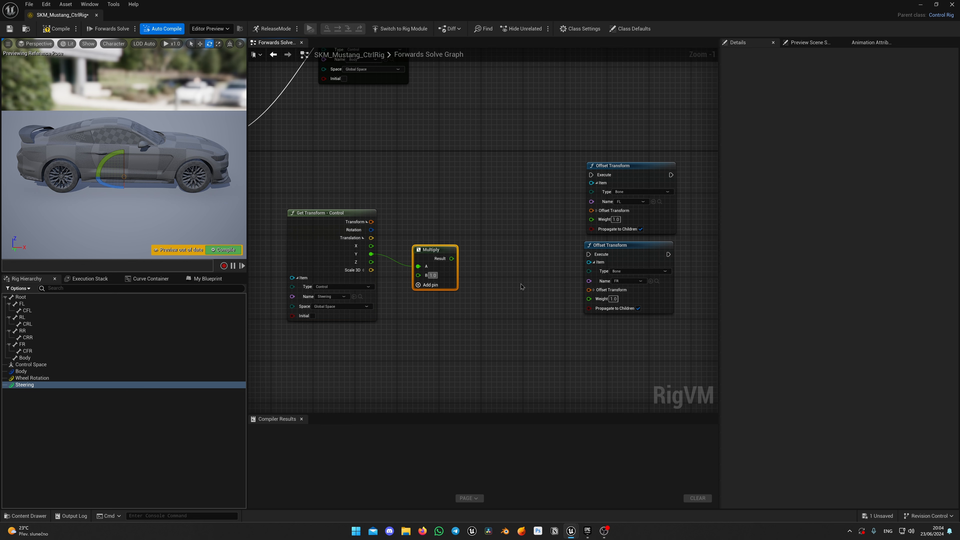
pyautogui.moveTo(525, 287); pyautogui.dragTo(463, 296, button='right')
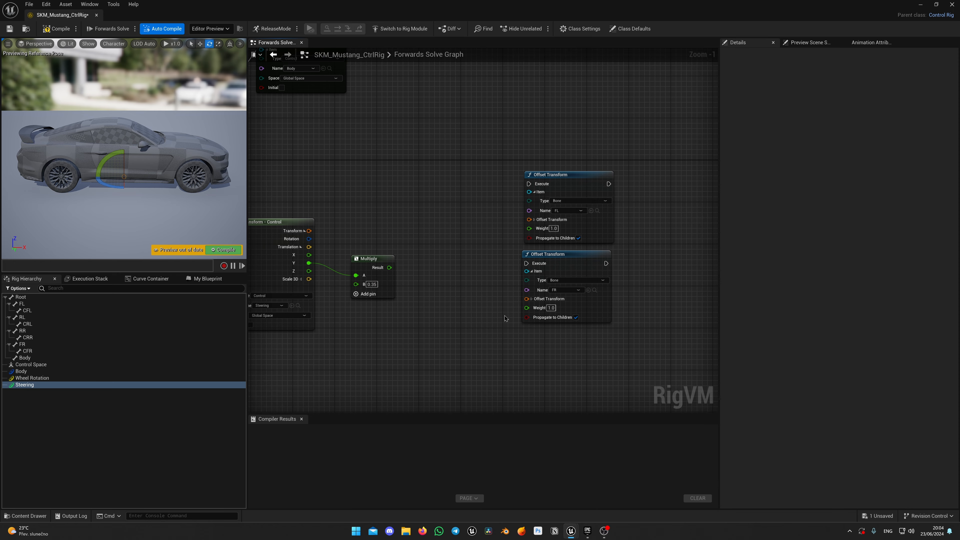
# - Move the FR offset node lower and add a From Euler (Quaternion) node from the Multiply result
pyautogui.moveTo(548, 254); pyautogui.dragTo(545, 290)
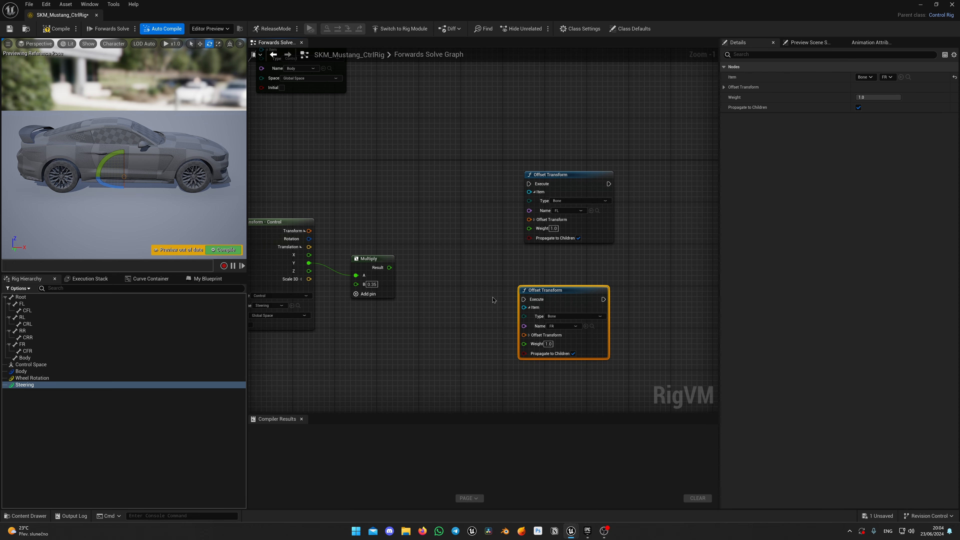
pyautogui.moveTo(389, 267); pyautogui.dragTo(372, 347)
pyautogui.write('from')
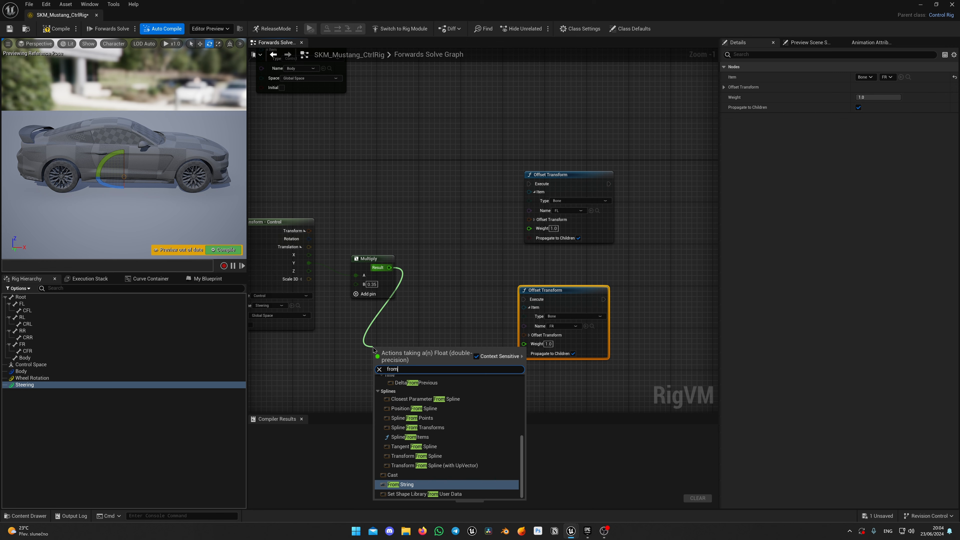
pyautogui.write(' eu')
pyautogui.press('Up')
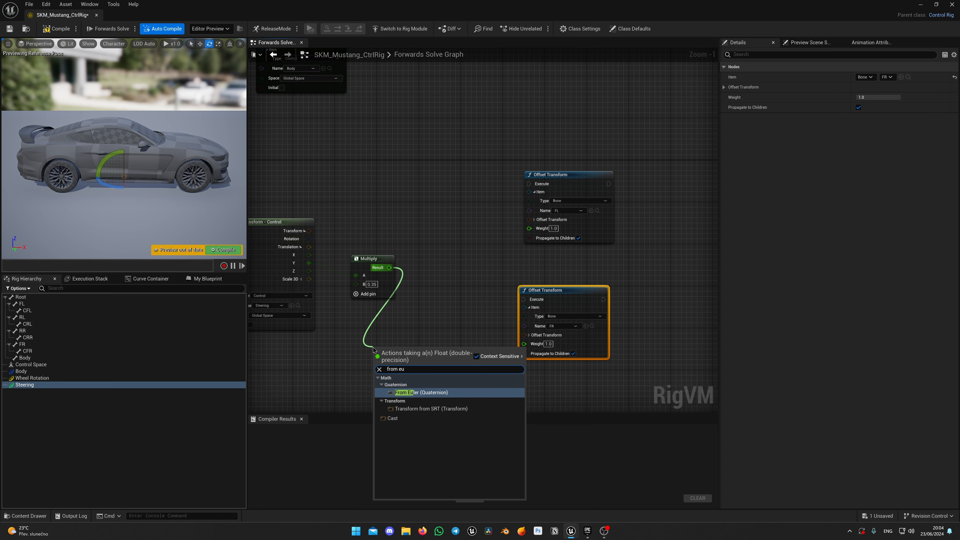
pyautogui.press('Return')
# - Delete the automatic conversion node, expand From Euler's Euler input and connect the Multiply result directly to its Z value
pyautogui.moveTo(490, 289); pyautogui.dragTo(489, 270, button='right')
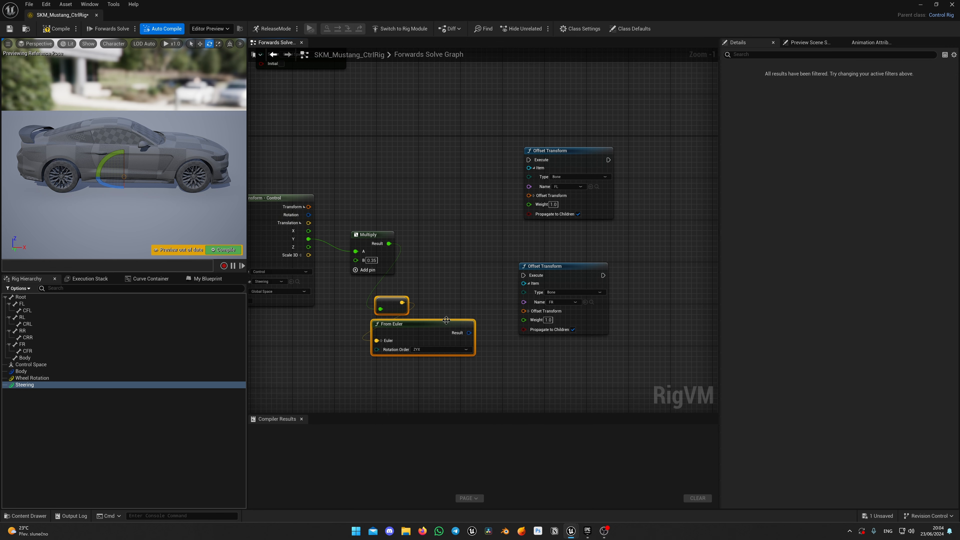
pyautogui.click(436, 324)
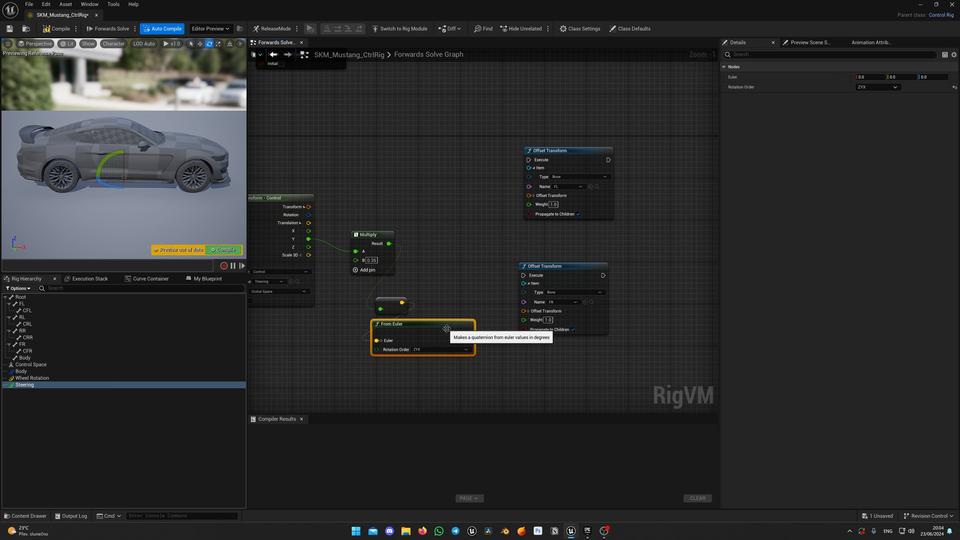
pyautogui.click(381, 340)
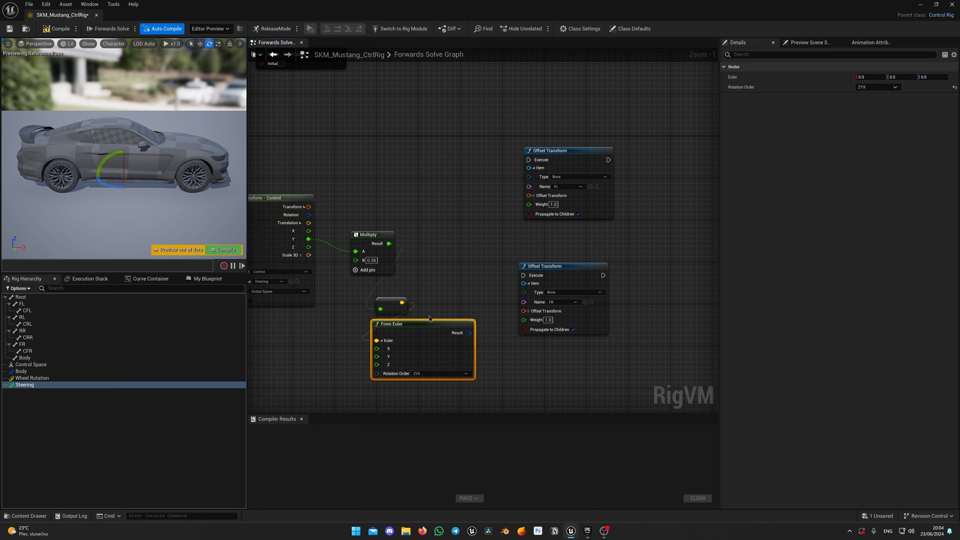
pyautogui.moveTo(395, 303); pyautogui.dragTo(407, 296, button='right')
pyautogui.click(407, 296)
pyautogui.press('Delete')
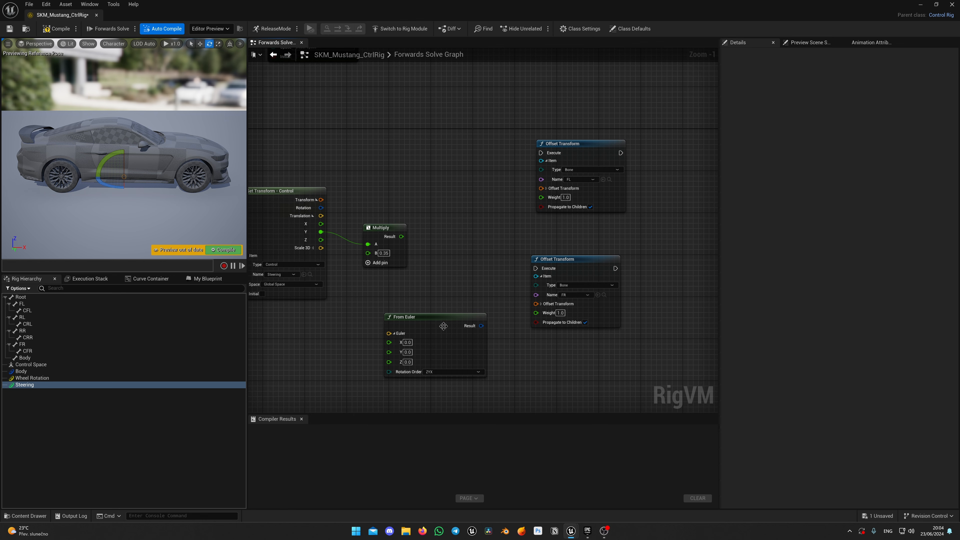
pyautogui.moveTo(443, 326); pyautogui.dragTo(448, 315)
pyautogui.moveTo(402, 236); pyautogui.dragTo(394, 351)
pyautogui.moveTo(454, 352); pyautogui.dragTo(393, 352, button='right')
# - Expand the offset transforms of the FL and FR nodes and connect the From Euler result to both Rotation inputs
pyautogui.click(522, 261)
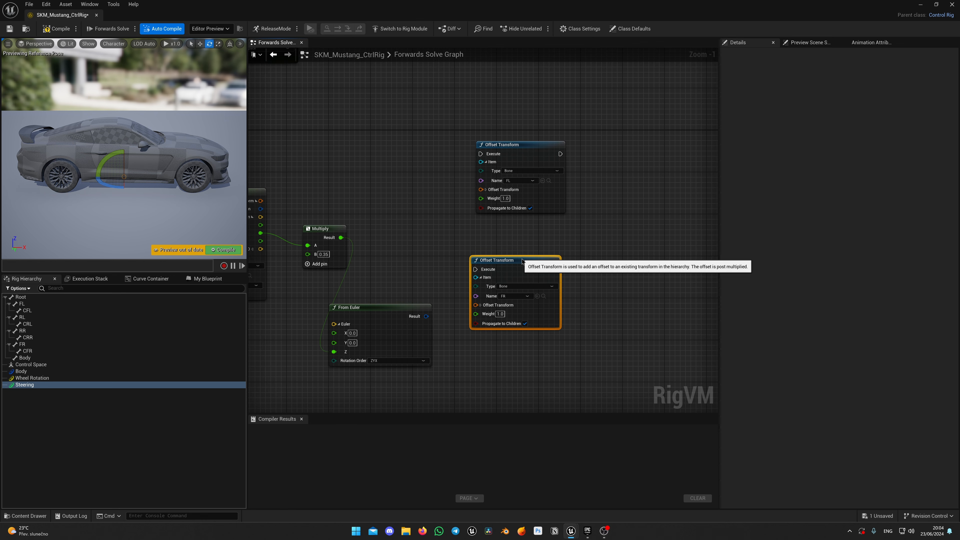
pyautogui.moveTo(517, 214); pyautogui.dragTo(478, 239, button='right')
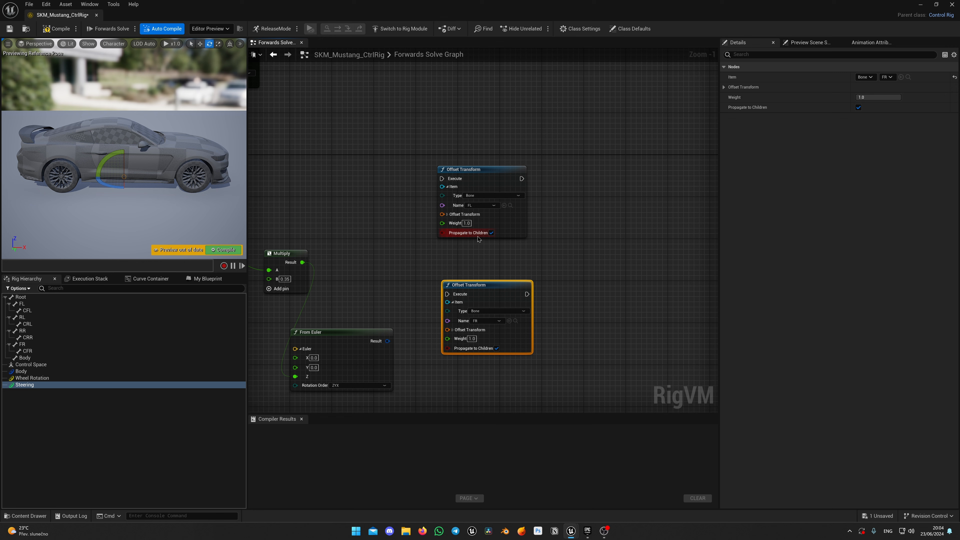
pyautogui.click(449, 215)
pyautogui.click(453, 330)
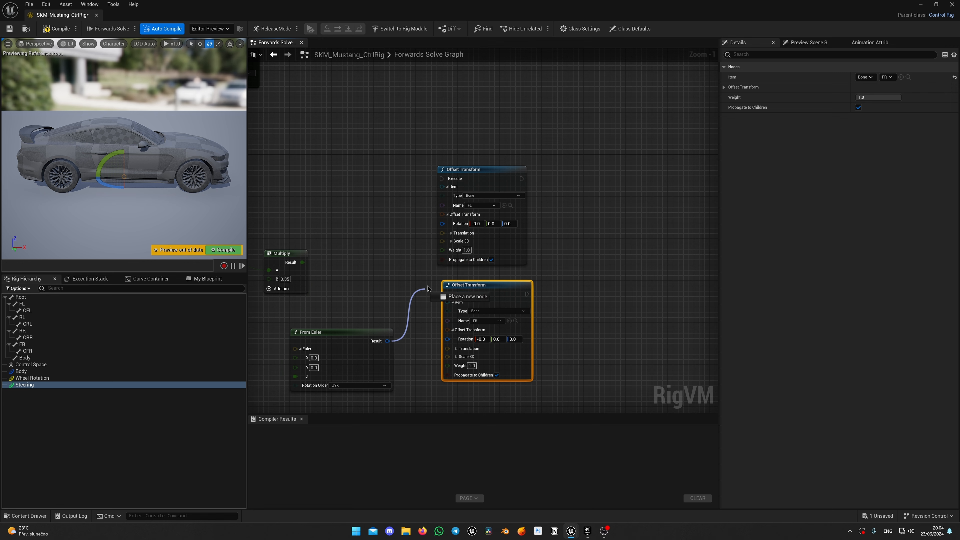
pyautogui.moveTo(428, 288); pyautogui.dragTo(443, 223)
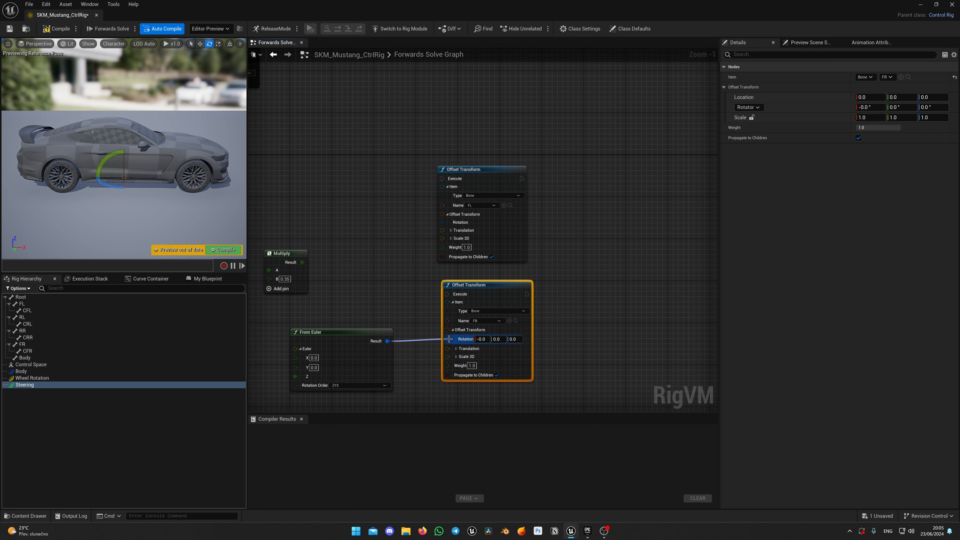
pyautogui.moveTo(449, 339); pyautogui.dragTo(449, 339)
# - Wire the Sequence node's B output into the FL Offset Transform's execution and continue it to the FR Offset Transform
pyautogui.scroll(-1, 381, 263)
pyautogui.moveTo(381, 264); pyautogui.dragTo(548, 224, button='right')
pyautogui.scroll(-1, 378, 190)
pyautogui.moveTo(270, 172); pyautogui.dragTo(591, 184)
pyautogui.moveTo(652, 184); pyautogui.dragTo(601, 277)
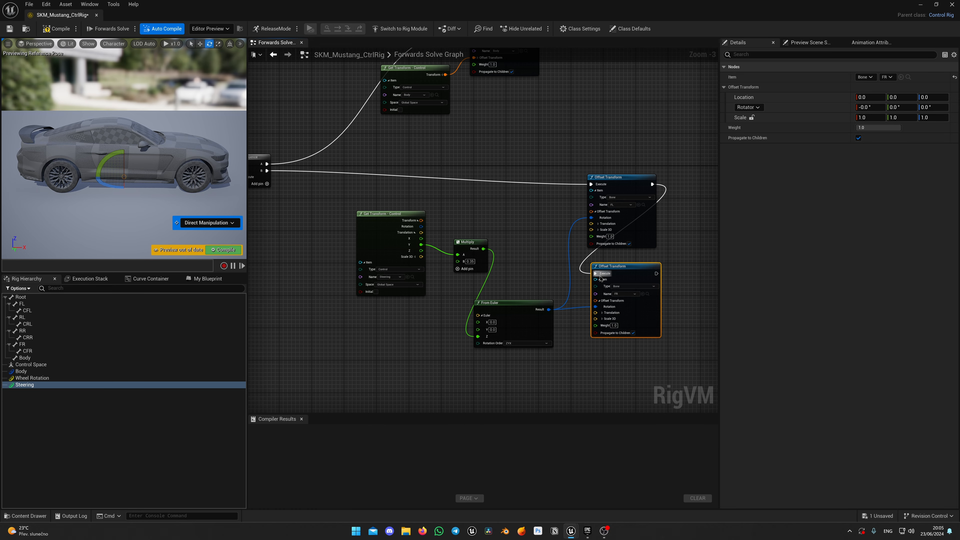
# - Move the Steering control along Y in the viewport to test how the front wheels turn
pyautogui.click(33, 385)
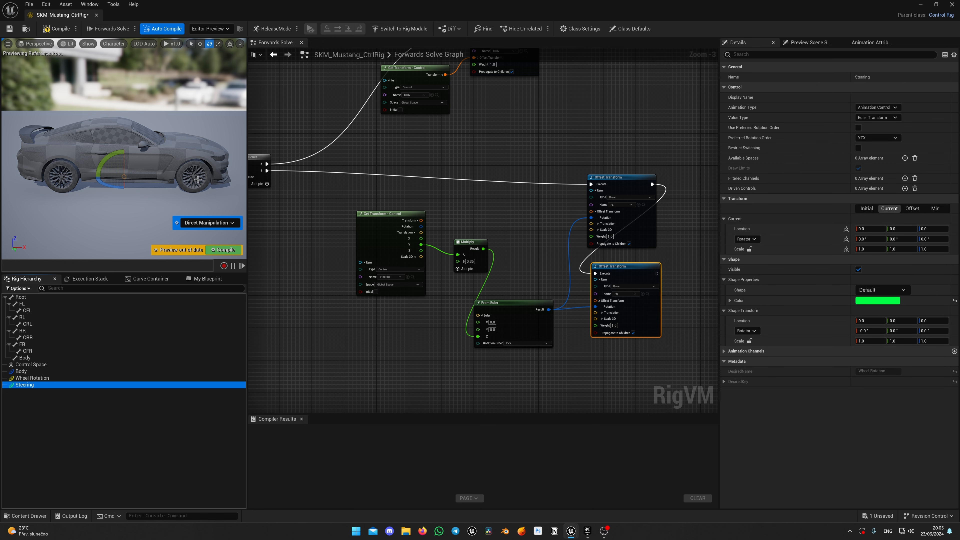
pyautogui.keyDown('alt'); pyautogui.moveTo(196, 177); pyautogui.dragTo(170, 184); pyautogui.keyUp('alt')
pyautogui.press('w')
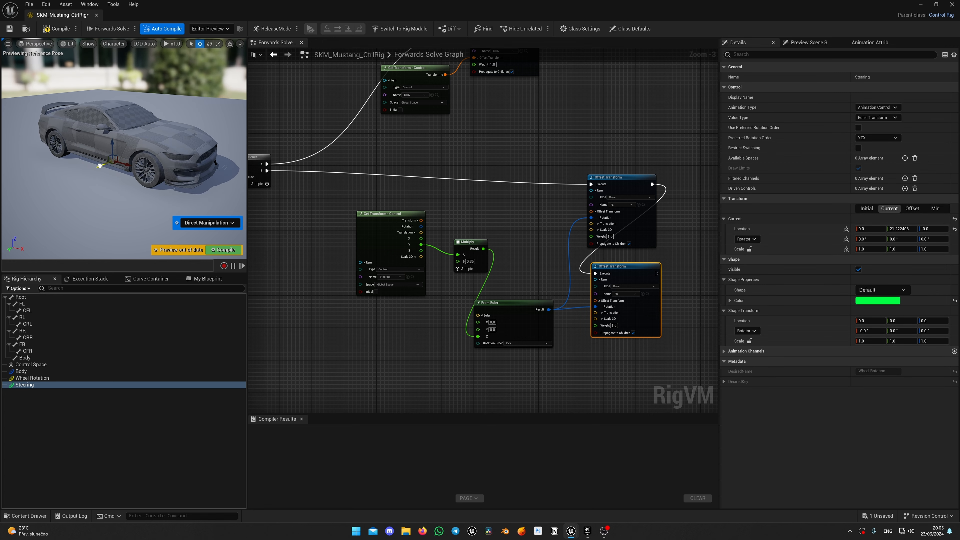
pyautogui.moveTo(99, 165)
pyautogui.mouseDown()
pyautogui.moveTo(141, 150)
pyautogui.moveTo(110, 166)
pyautogui.mouseUp()
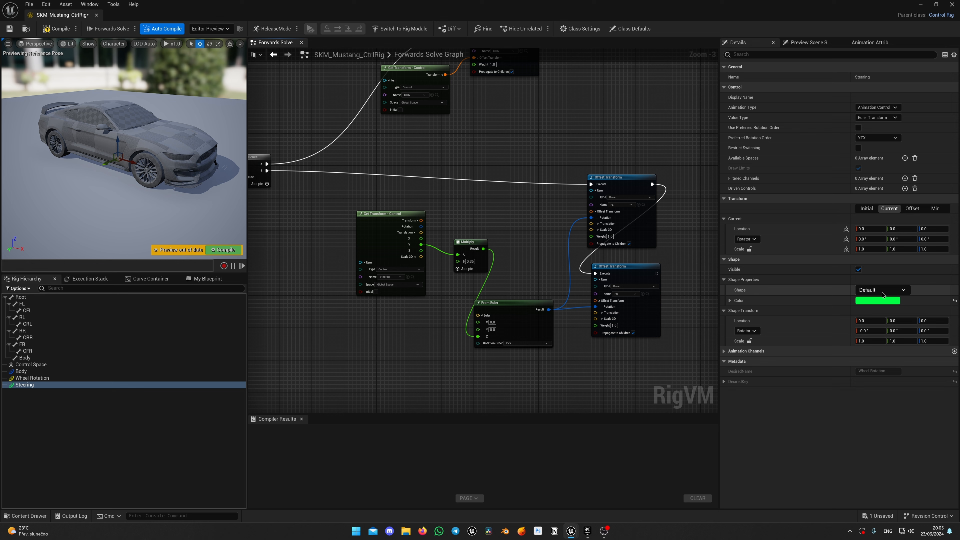
# - Change the Steering control's shape to Arrow2_Thick
pyautogui.click(883, 290)
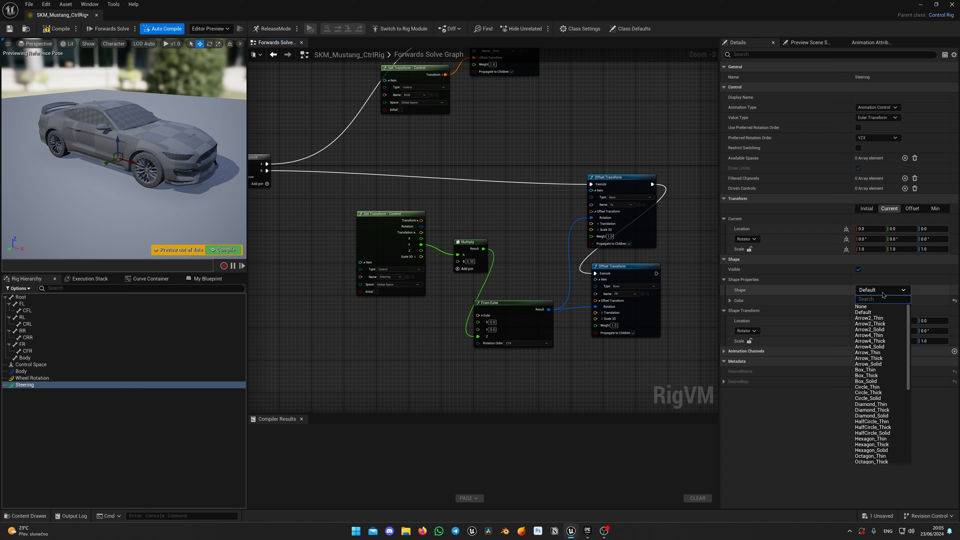
pyautogui.click(877, 325)
pyautogui.moveTo(187, 216); pyautogui.dragTo(129, 210, button='right')
# - Set the Steering control's offset location to about X 280.53 and Z 17.32, in front of the car
pyautogui.click(911, 209)
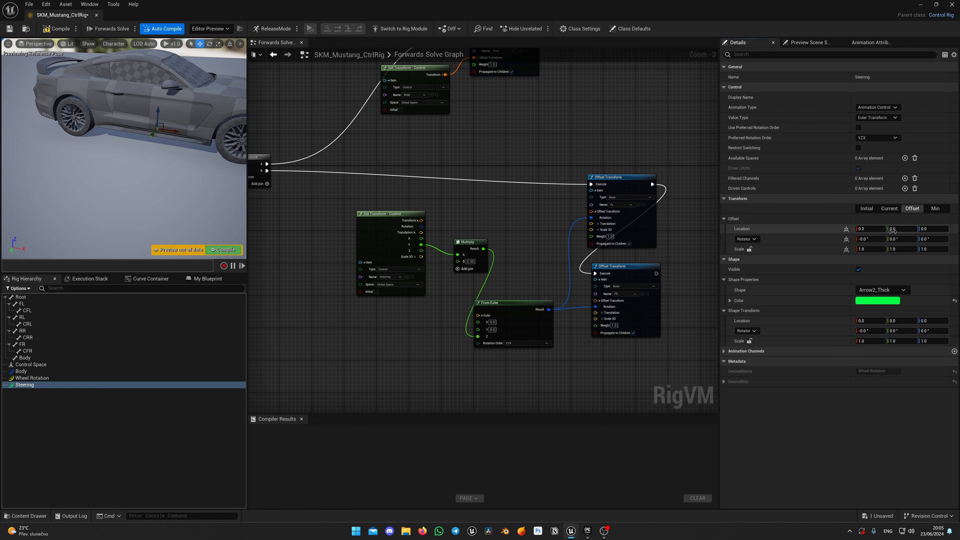
pyautogui.moveTo(220, 161); pyautogui.dragTo(236, 162, button='right')
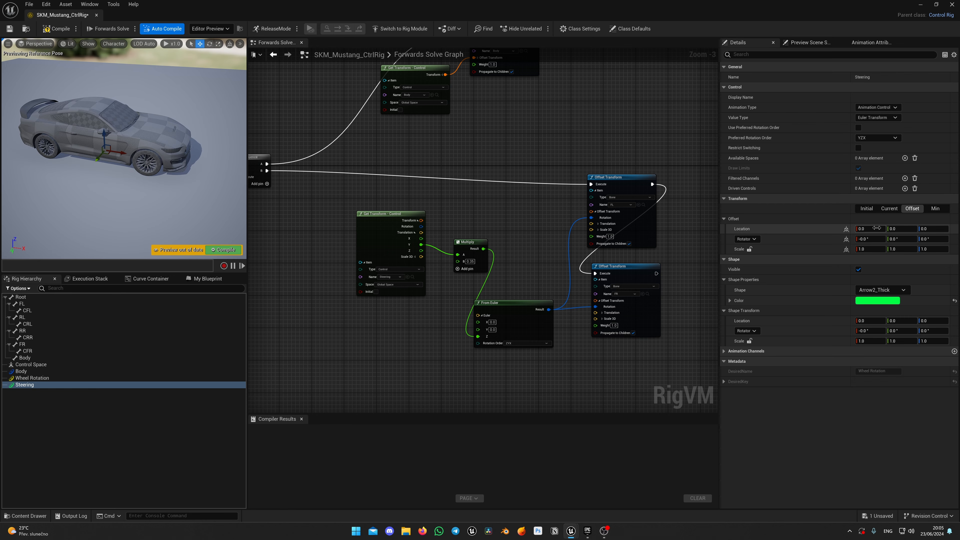
pyautogui.moveTo(877, 228); pyautogui.dragTo(886, 228)
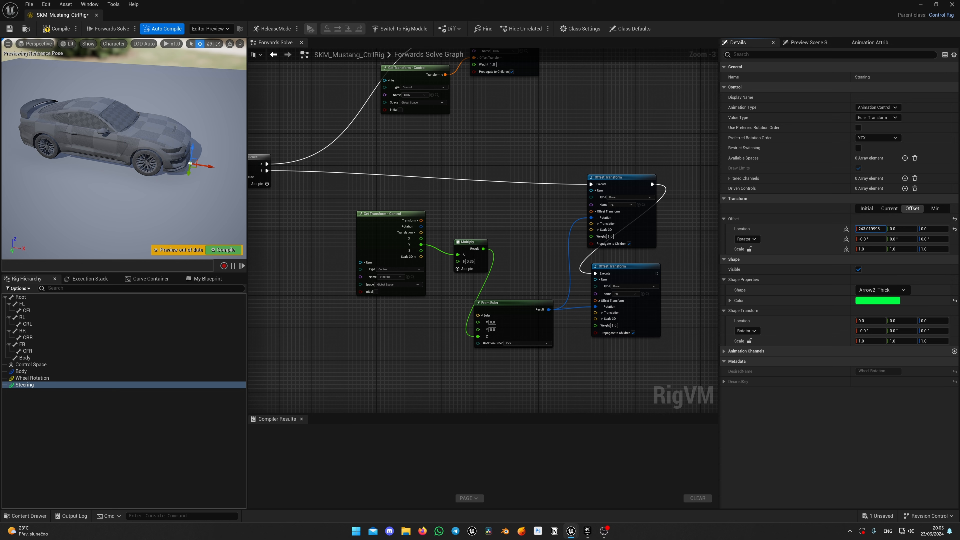
pyautogui.moveTo(886, 228); pyautogui.dragTo(945, 228)
pyautogui.moveTo(204, 182); pyautogui.dragTo(177, 193, button='right')
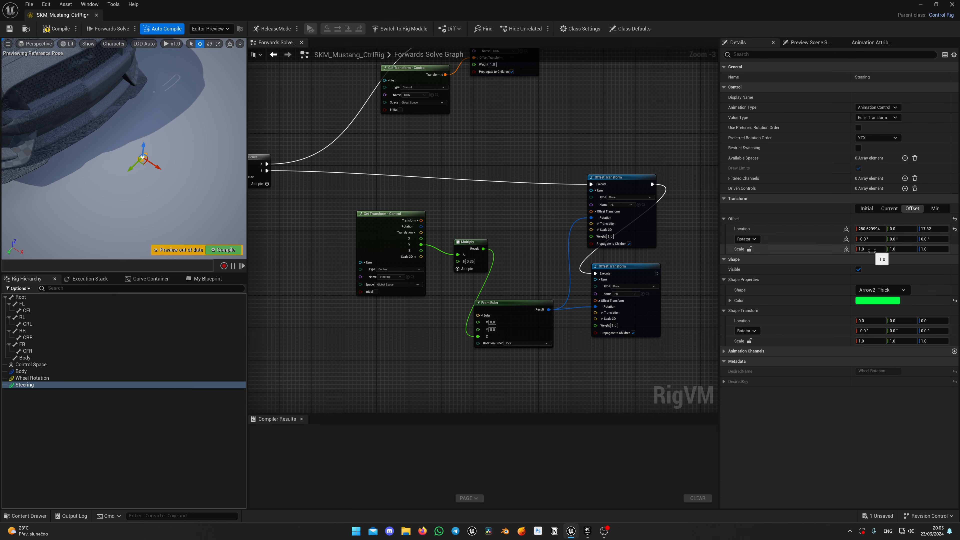
# - Lock the Steering control's offset scale proportions and set the scale to 10 on all axes
pyautogui.click(749, 249)
pyautogui.moveTo(870, 249); pyautogui.dragTo(892, 248)
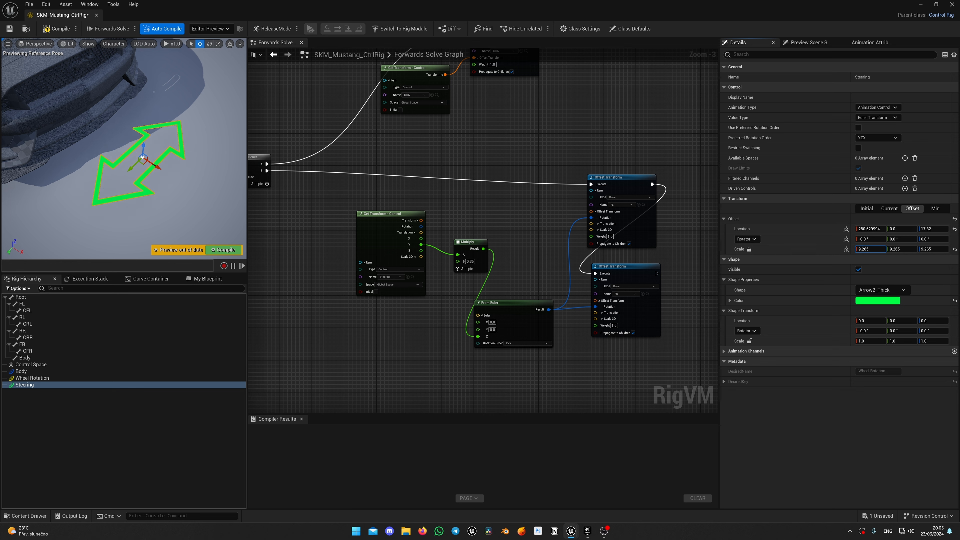
pyautogui.click(869, 249)
pyautogui.write('10')
pyautogui.press('Return')
pyautogui.scroll(-10, 173, 193)
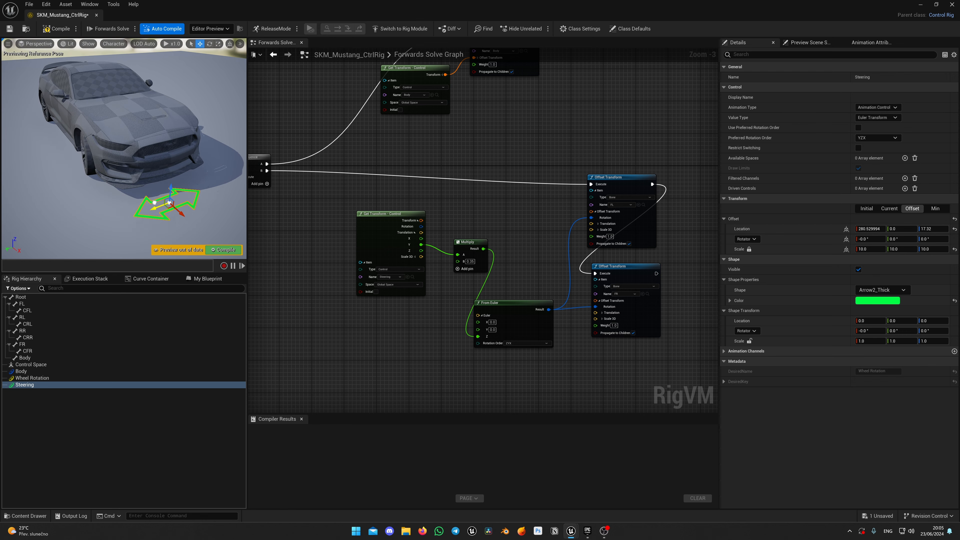
# - Compile and save the control rig, and undo the last control move
pyautogui.click(58, 31)
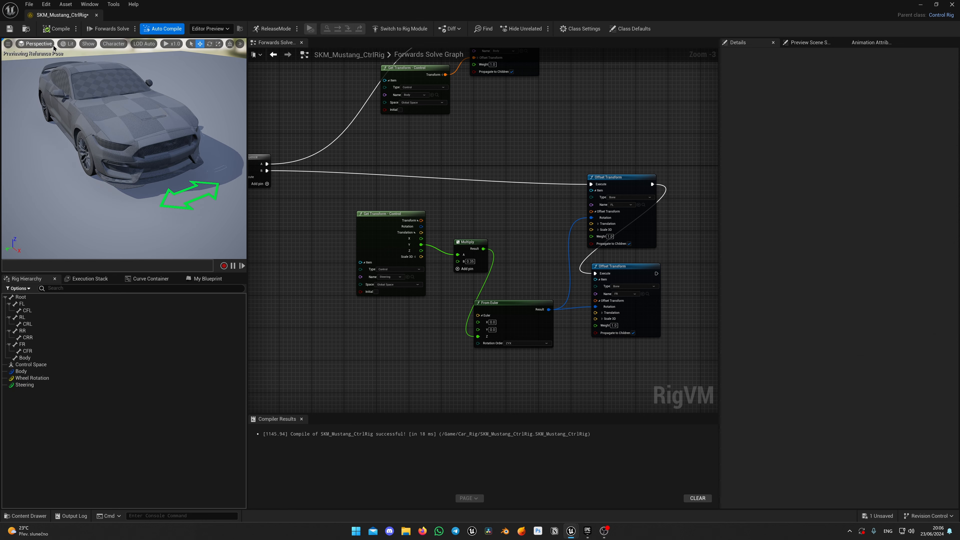
pyautogui.click(9, 29)
pyautogui.hotkey('ctrl', 'z')
# - Wrap the Body control's Get Transform and Offset Transform nodes in a comment named "Body Control"
pyautogui.scroll(-2, 429, 210)
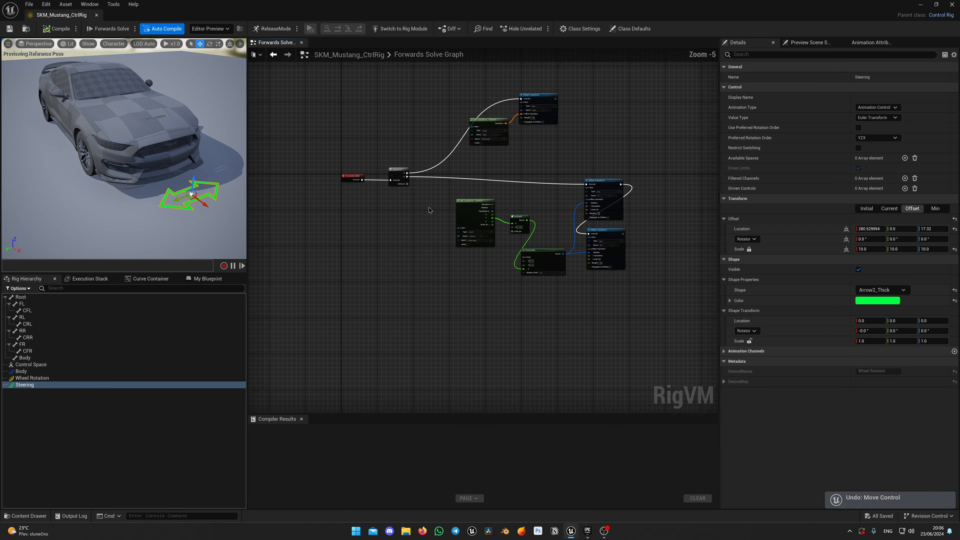
pyautogui.moveTo(441, 210); pyautogui.dragTo(376, 192, button='right')
pyautogui.scroll(1, 379, 198)
pyautogui.moveTo(470, 195); pyautogui.dragTo(430, 248, button='right')
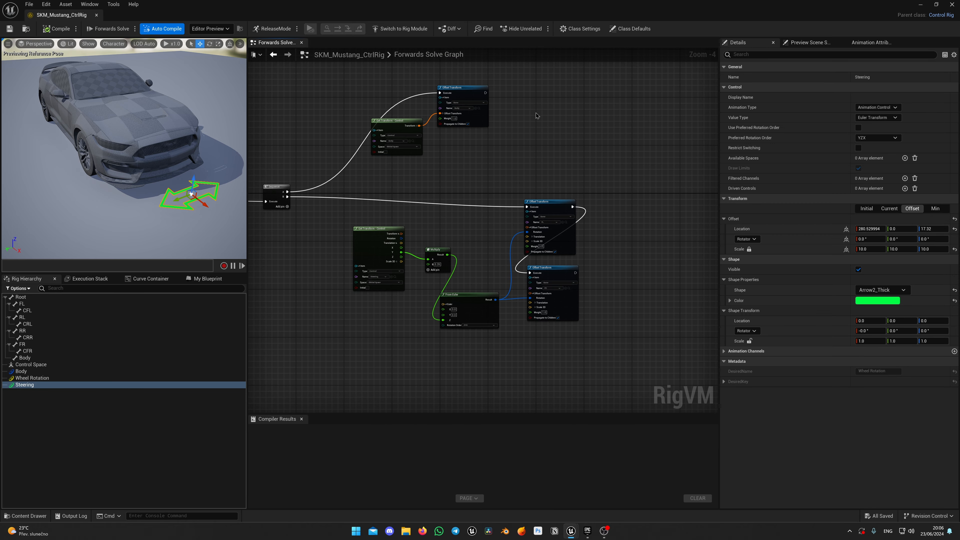
pyautogui.moveTo(537, 116); pyautogui.dragTo(574, 171, button='right')
pyautogui.scroll(3, 491, 116)
pyautogui.moveTo(348, 133); pyautogui.dragTo(598, 306)
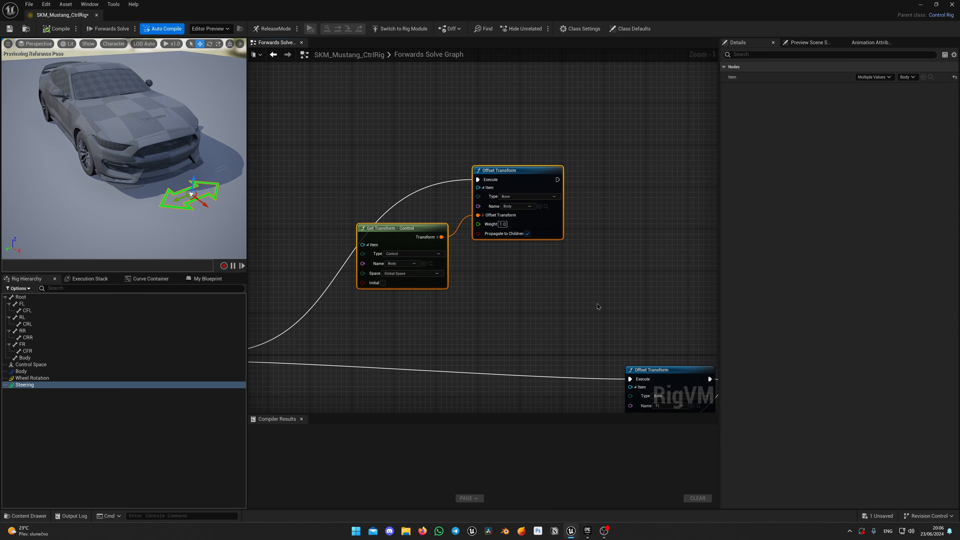
pyautogui.press('c')
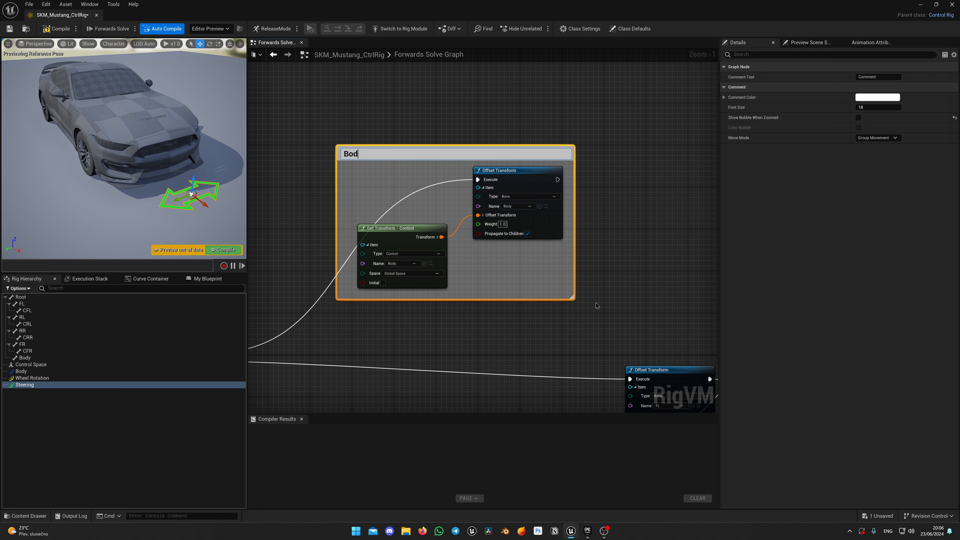
pyautogui.press('Return')
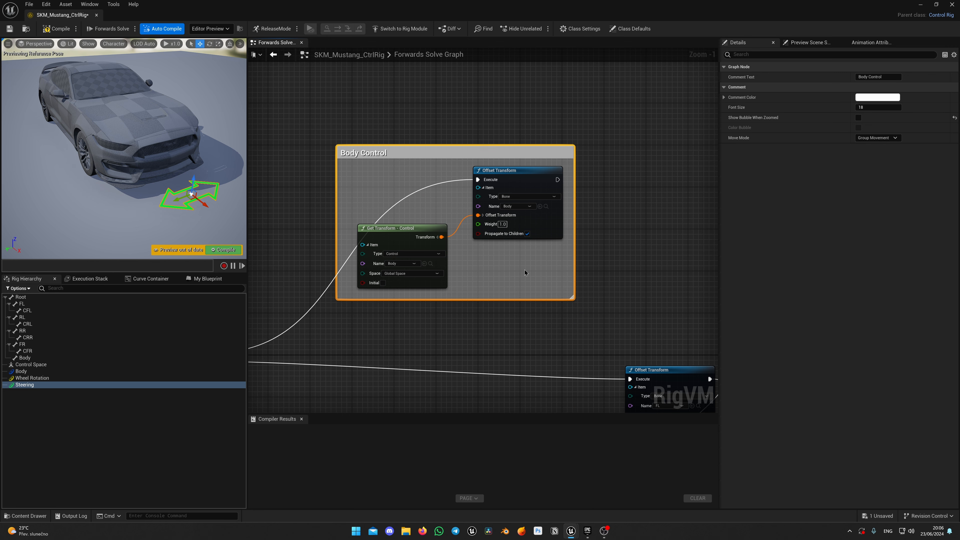
# - Set the Body Control comment's colour to black
pyautogui.click(878, 97)
pyautogui.moveTo(814, 166); pyautogui.dragTo(811, 346)
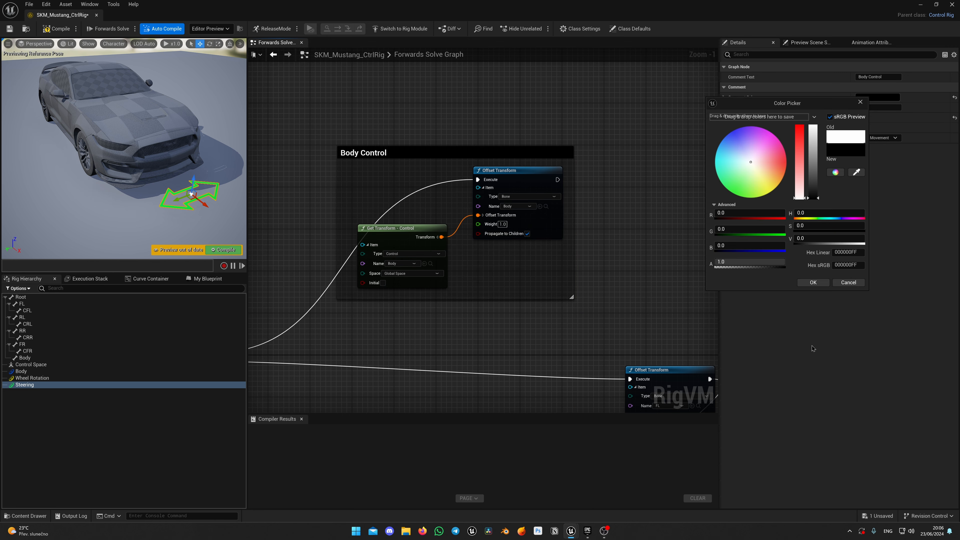
pyautogui.click(756, 304)
# - Wrap the Steering Get Transform, Multiply, From Euler and FL/FR Offset Transform nodes in a comment named "Steering"
pyautogui.moveTo(551, 366); pyautogui.dragTo(433, 223, button='right')
pyautogui.scroll(-3, 412, 255)
pyautogui.moveTo(412, 259); pyautogui.dragTo(484, 194, button='right')
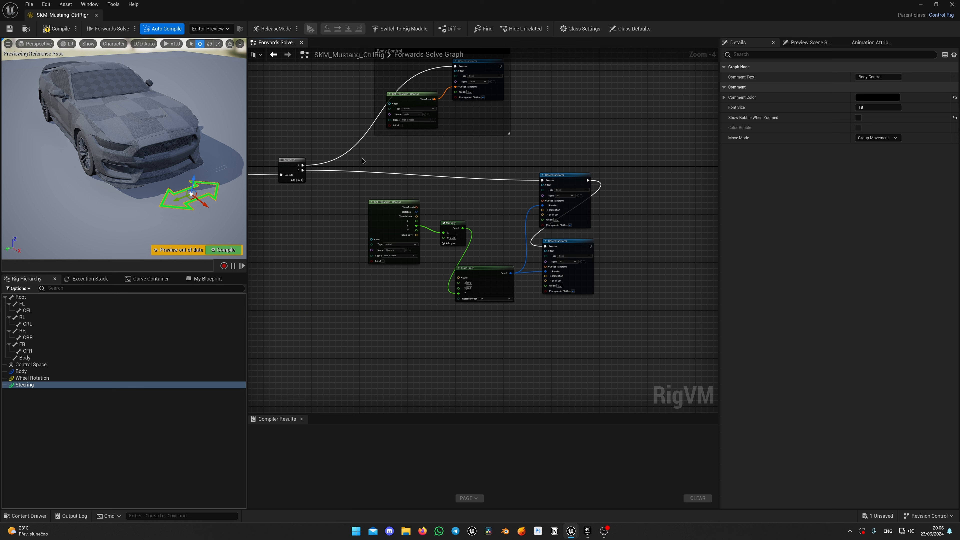
pyautogui.moveTo(362, 159); pyautogui.dragTo(612, 329)
pyautogui.press('c')
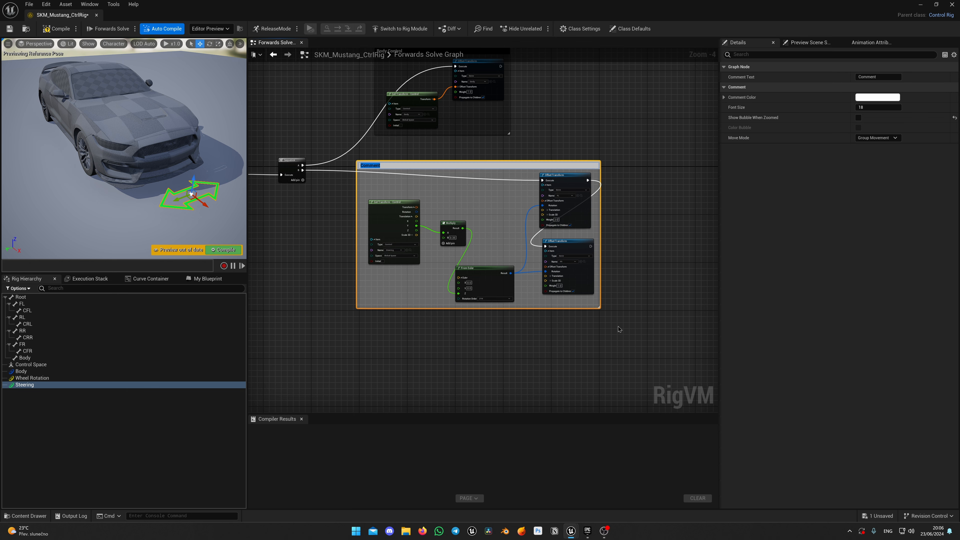
pyautogui.write('Steering')
pyautogui.press('Return')
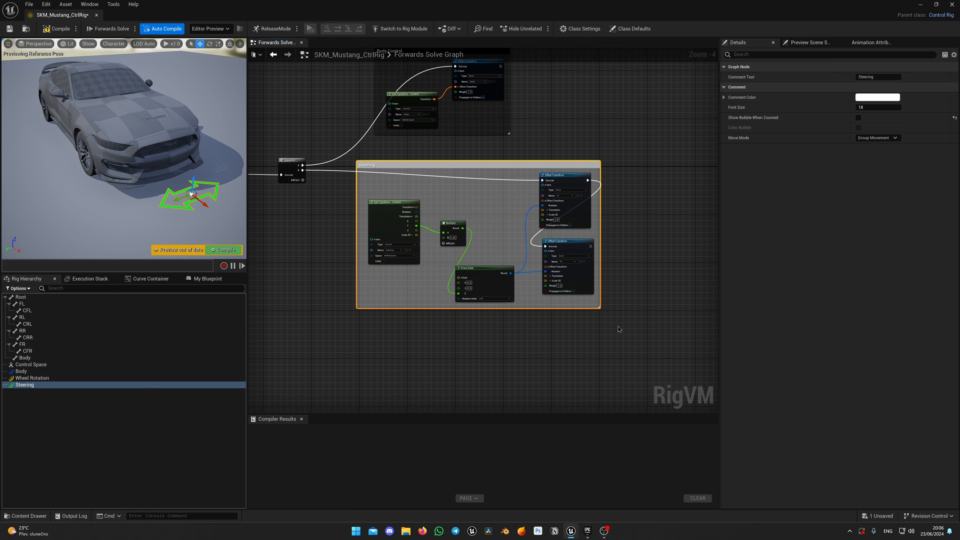
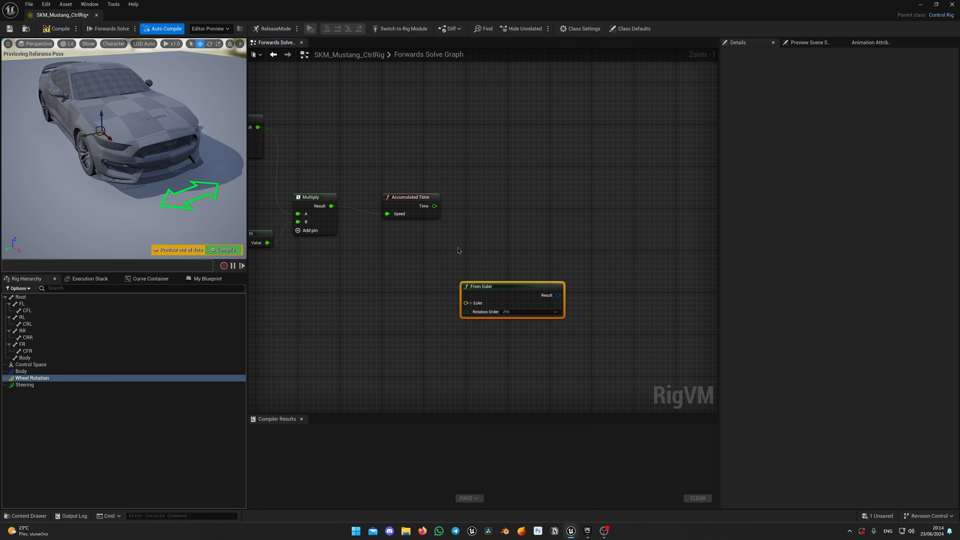
# - Expand the new From Euler node's Euler input and connect the Accumulated Time output to its Y value
pyautogui.click(471, 304)
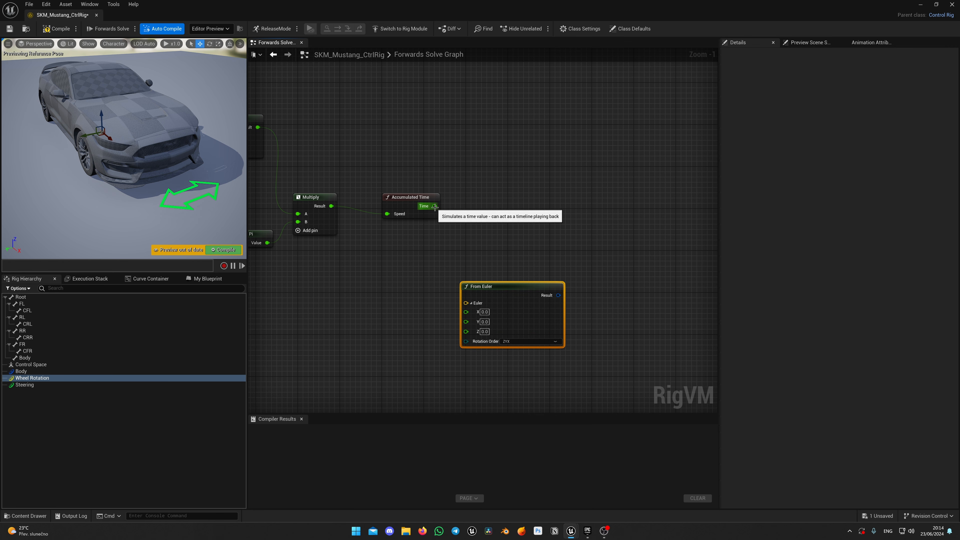
pyautogui.moveTo(434, 206); pyautogui.dragTo(466, 321)
pyautogui.scroll(-3, 570, 251)
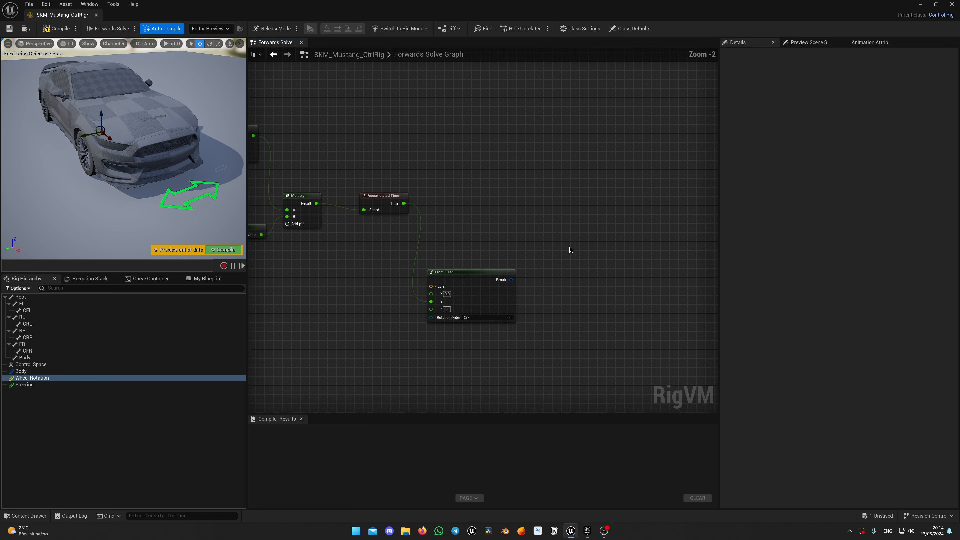
pyautogui.moveTo(468, 288); pyautogui.dragTo(476, 288)
# - Add Offset Transform nodes for the FL, RL, RR and FR bones beside the wheel-rotation From Euler node
pyautogui.click(21, 304)
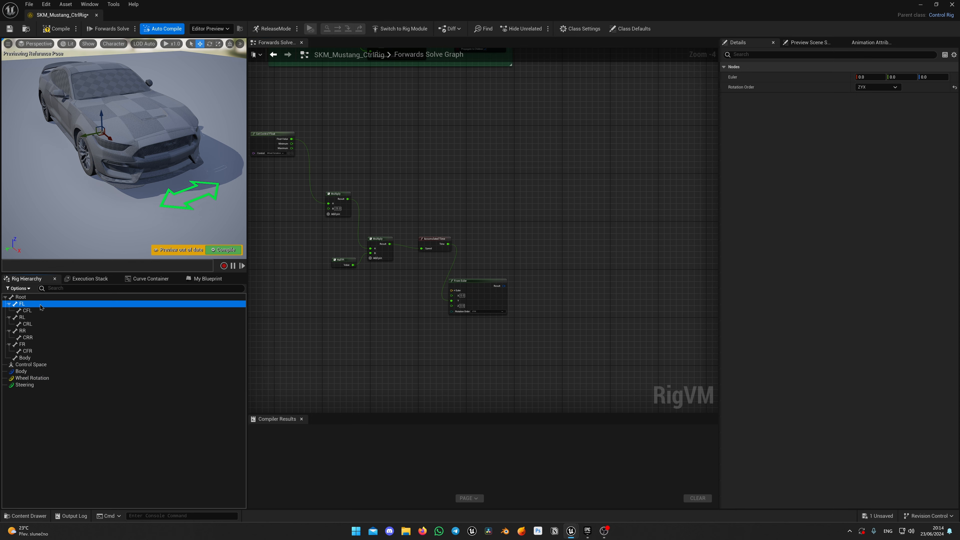
pyautogui.keyDown('ctrl'); pyautogui.click(22, 317); pyautogui.keyUp('ctrl')
pyautogui.keyDown('ctrl'); pyautogui.click(22, 331); pyautogui.keyUp('ctrl')
pyautogui.keyDown('ctrl'); pyautogui.click(22, 344); pyautogui.keyUp('ctrl')
pyautogui.moveTo(53, 344); pyautogui.dragTo(566, 205)
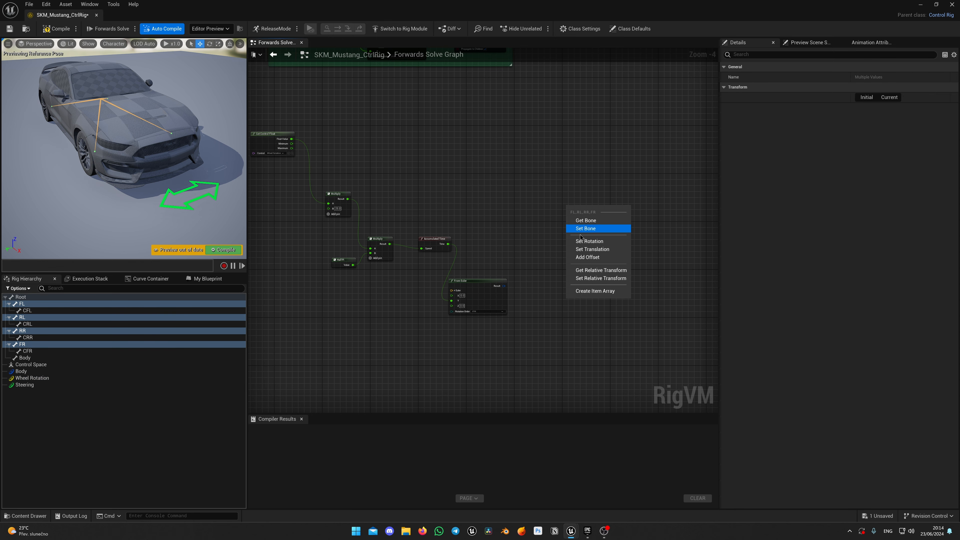
pyautogui.click(586, 259)
pyautogui.moveTo(582, 310); pyautogui.dragTo(561, 261, button='right')
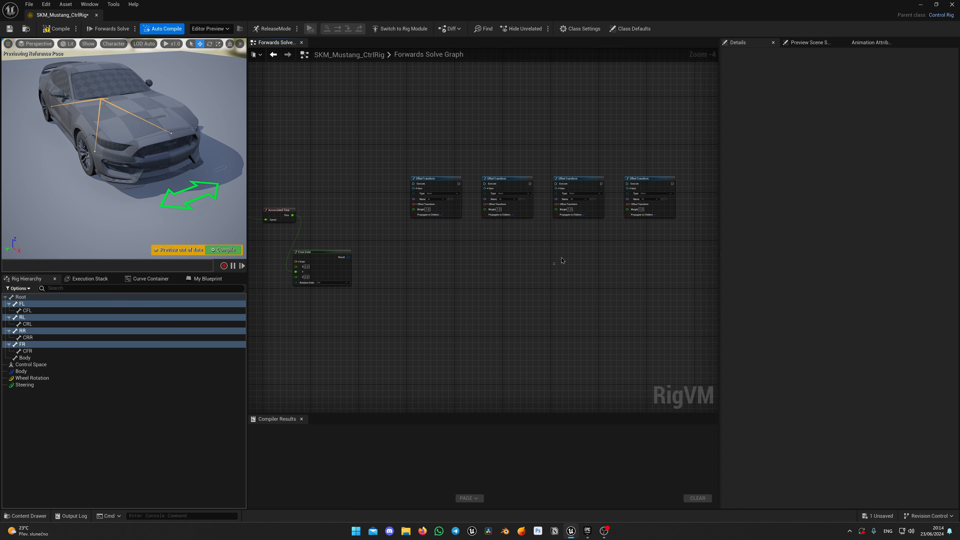
# - Move the RR and FR Offset Transform nodes beneath the FL and RL Offset Transform nodes
pyautogui.click(643, 178)
pyautogui.keyDown('shift'); pyautogui.click(574, 186); pyautogui.keyUp('shift')
pyautogui.moveTo(574, 185); pyautogui.dragTo(426, 271)
pyautogui.click(438, 257)
pyautogui.scroll(4, 458, 215)
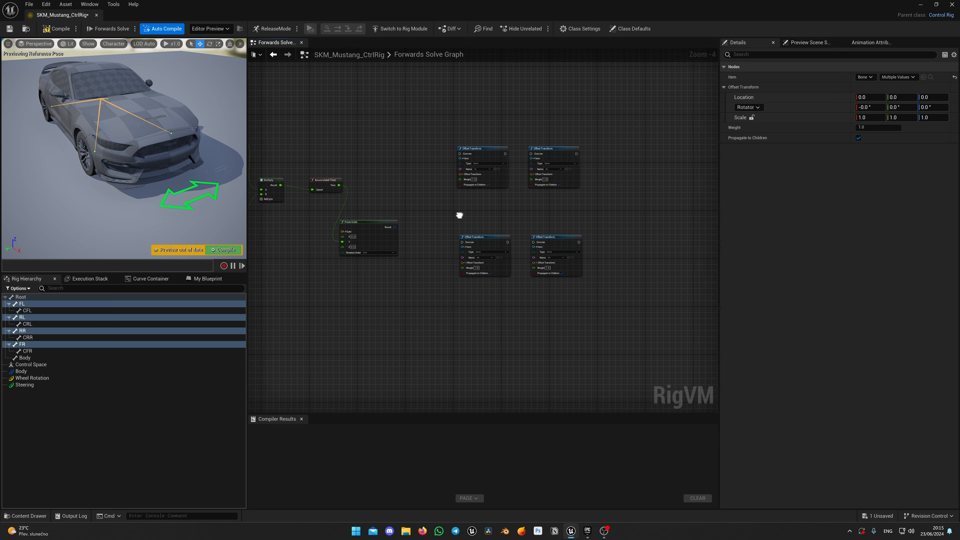
# - Expand the Offset Transform input on the FL, RL, RR and FR nodes to expose their Rotation pins
pyautogui.click(477, 127)
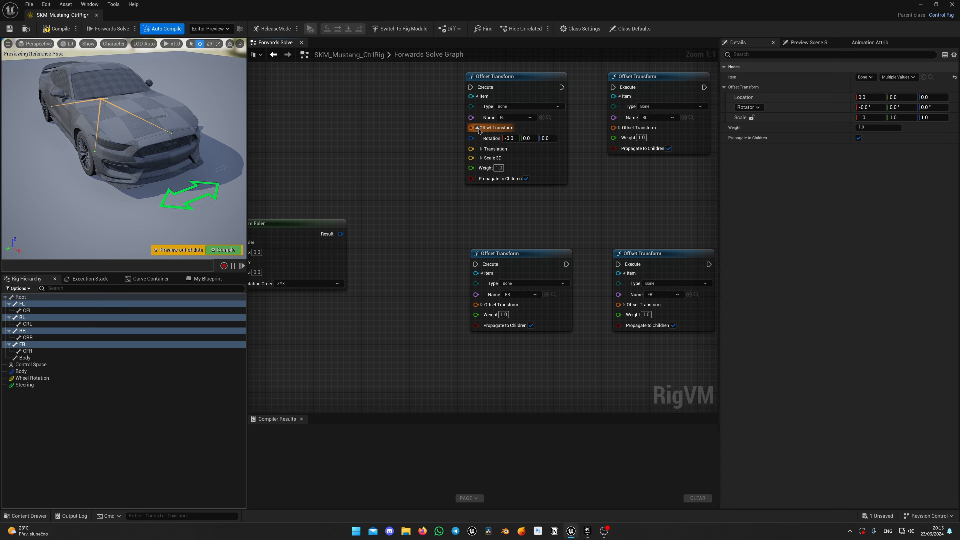
pyautogui.click(618, 128)
pyautogui.click(482, 304)
pyautogui.click(625, 304)
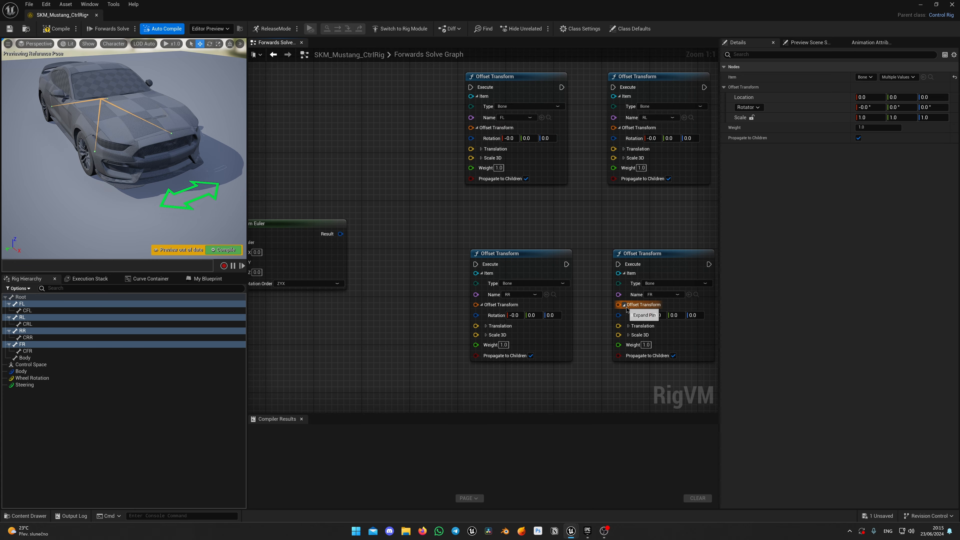
# - Connect the wheel-rotation From Euler node's Result to the Rotation input of the FL, RR, RL and FR Offset Transform nodes
pyautogui.moveTo(437, 239); pyautogui.dragTo(497, 298, button='right')
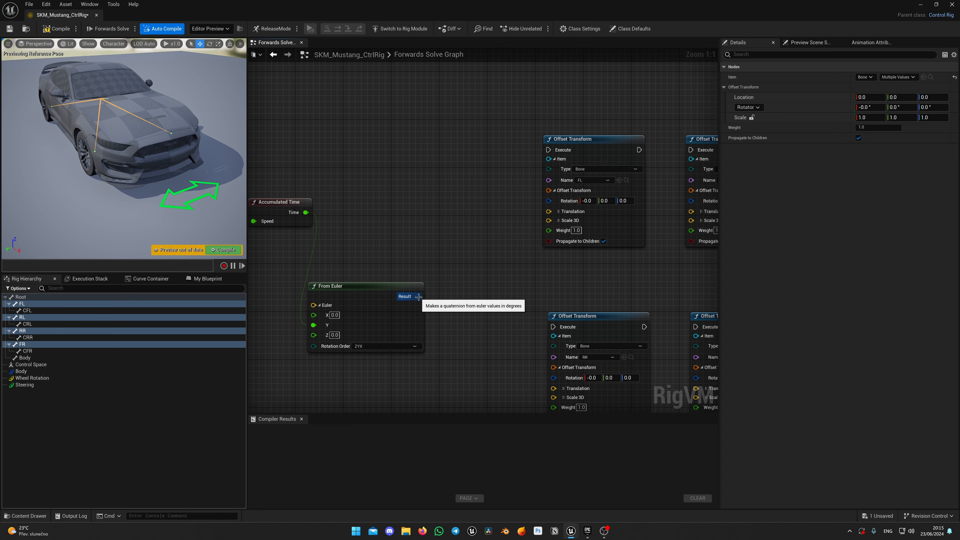
pyautogui.moveTo(418, 296); pyautogui.dragTo(495, 238)
pyautogui.moveTo(551, 203); pyautogui.dragTo(550, 203)
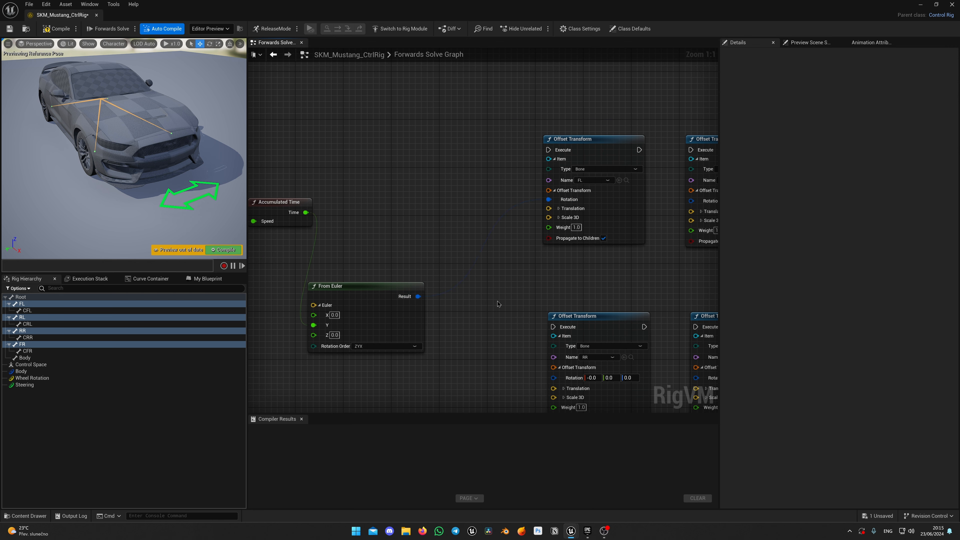
pyautogui.moveTo(551, 203); pyautogui.dragTo(463, 121, button='right')
pyautogui.moveTo(330, 215); pyautogui.dragTo(467, 301)
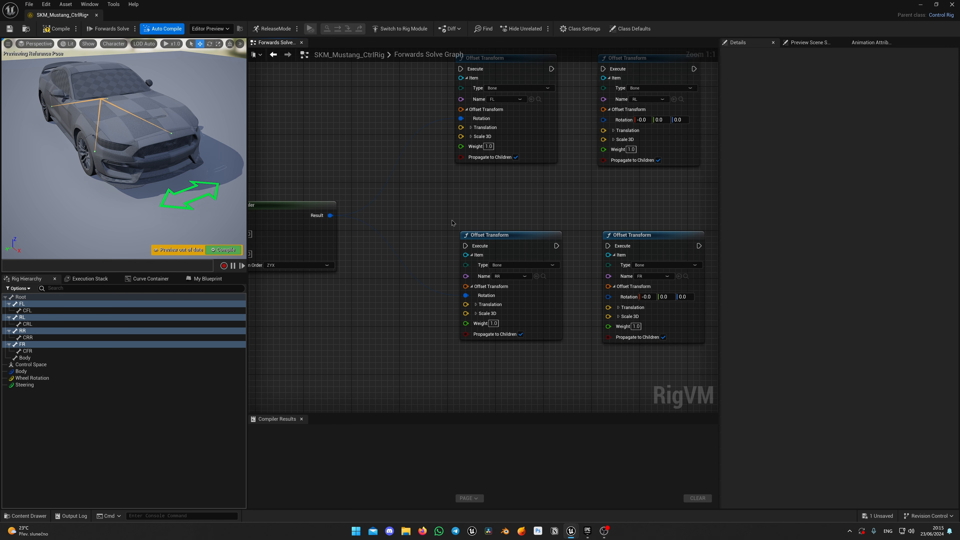
pyautogui.moveTo(348, 216); pyautogui.dragTo(312, 267, button='right')
pyautogui.moveTo(401, 263); pyautogui.dragTo(568, 170)
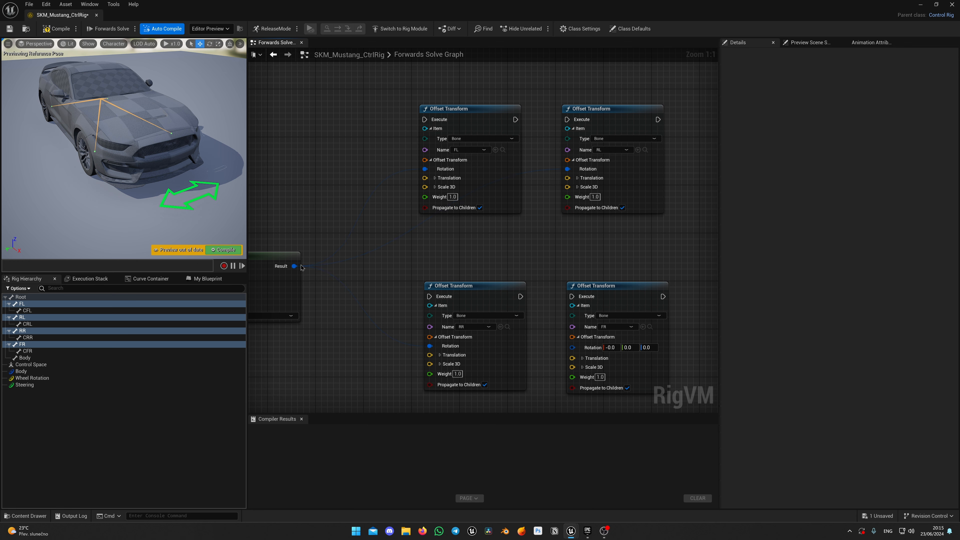
pyautogui.moveTo(294, 266); pyautogui.dragTo(573, 353)
# - Connect the Sequence node's third execution output to the Execute input of the wheel-rotation FL Offset Transform node
pyautogui.scroll(-2, 543, 238)
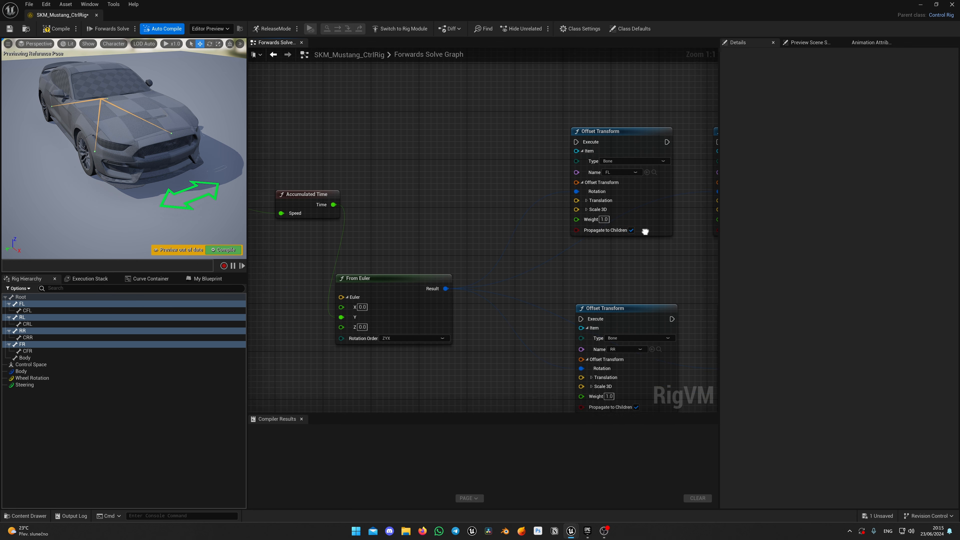
pyautogui.moveTo(543, 238); pyautogui.dragTo(550, 264, button='right')
pyautogui.scroll(-1, 522, 296)
pyautogui.moveTo(522, 296); pyautogui.dragTo(407, 266, button='right')
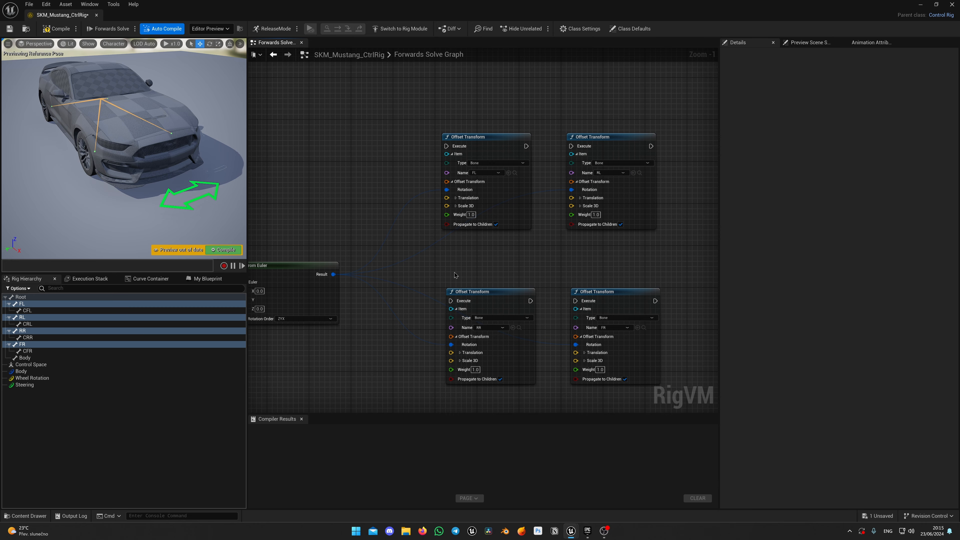
pyautogui.moveTo(456, 275); pyautogui.dragTo(491, 268, button='right')
pyautogui.scroll(-3, 433, 171)
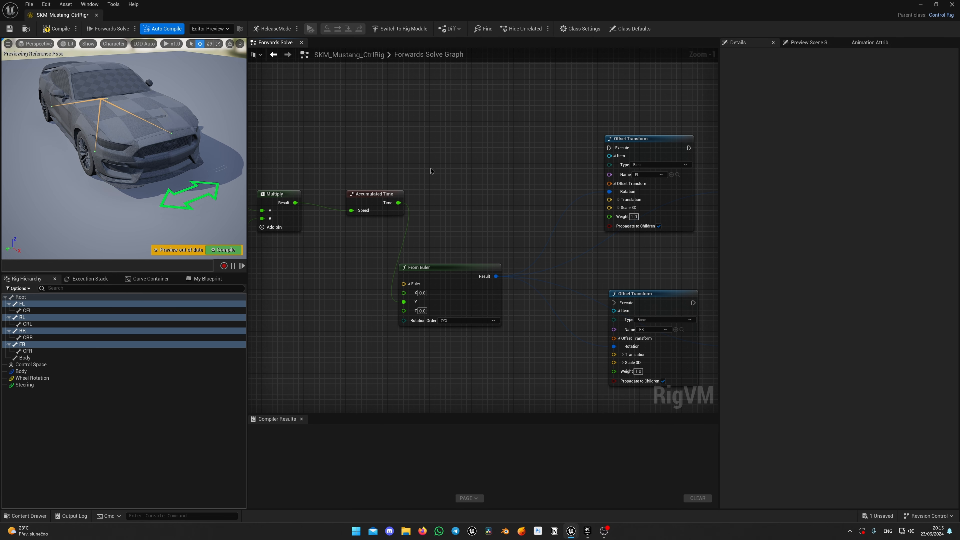
pyautogui.moveTo(431, 180); pyautogui.dragTo(377, 158, button='right')
pyautogui.moveTo(345, 112); pyautogui.dragTo(507, 252)
# - Chain the Execute pins of the wheel-rotation Offset Transform nodes in the order FL, RL, RR, FR
pyautogui.scroll(3, 567, 258)
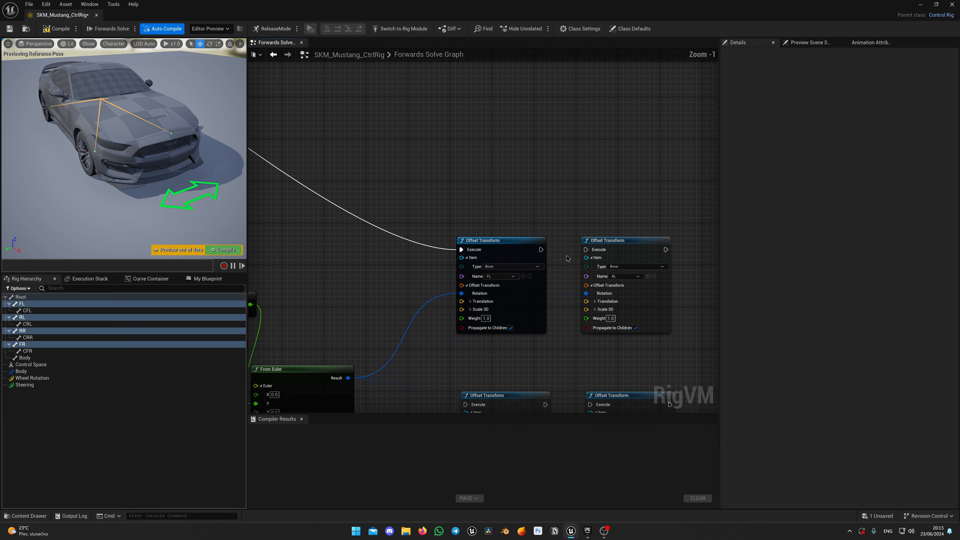
pyautogui.moveTo(585, 250); pyautogui.dragTo(585, 249)
pyautogui.moveTo(585, 249); pyautogui.dragTo(604, 171, button='right')
pyautogui.moveTo(684, 171); pyautogui.dragTo(688, 181)
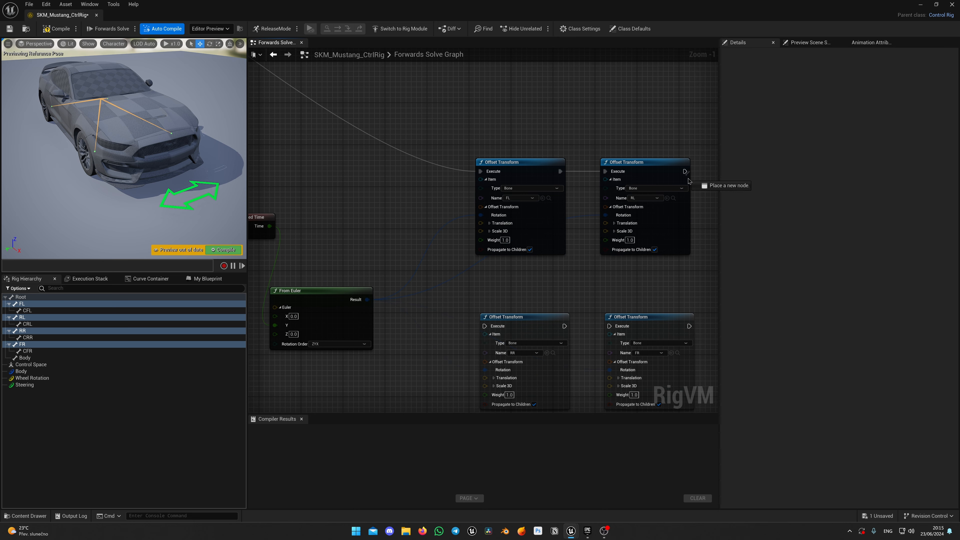
pyautogui.moveTo(484, 332); pyautogui.dragTo(485, 332)
pyautogui.moveTo(590, 301); pyautogui.dragTo(547, 238, button='right')
pyautogui.moveTo(521, 263); pyautogui.dragTo(565, 264)
# - Set the Wheel Rotation control's value type to Position and its shape to Arrow2_Thick with a scale of 10
pyautogui.scroll(-3, 487, 236)
pyautogui.moveTo(488, 237); pyautogui.dragTo(488, 239, button='right')
pyautogui.scroll(2, 337, 253)
pyautogui.click(114, 377)
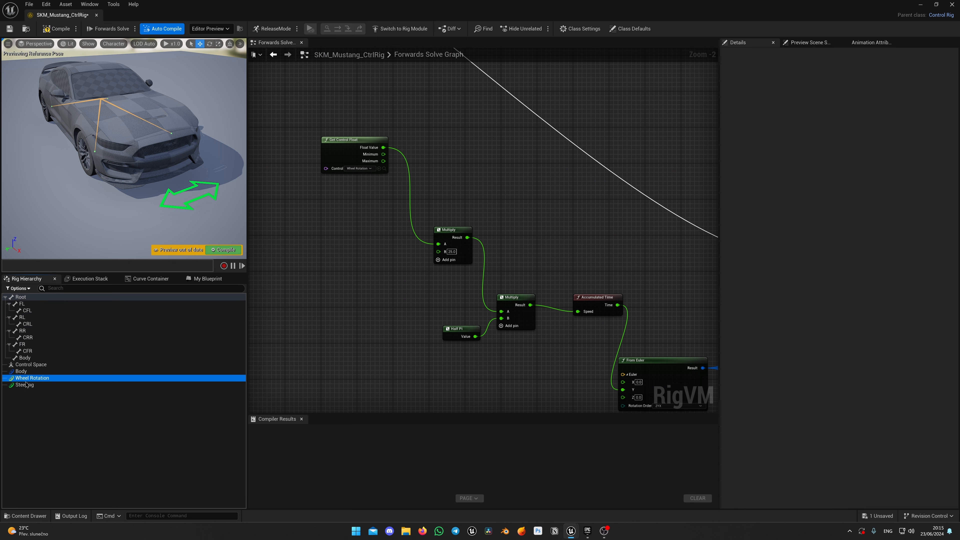
pyautogui.click(894, 118)
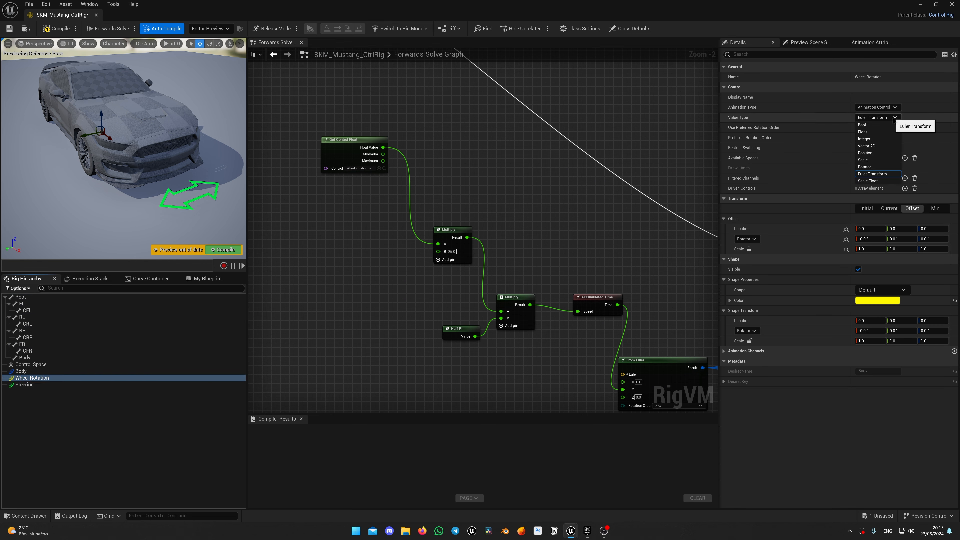
pyautogui.click(879, 153)
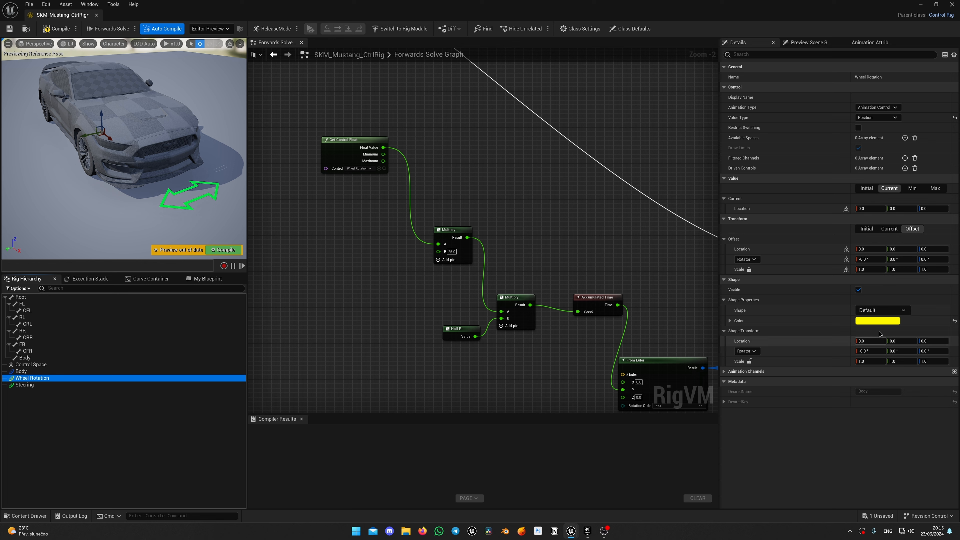
pyautogui.click(885, 310)
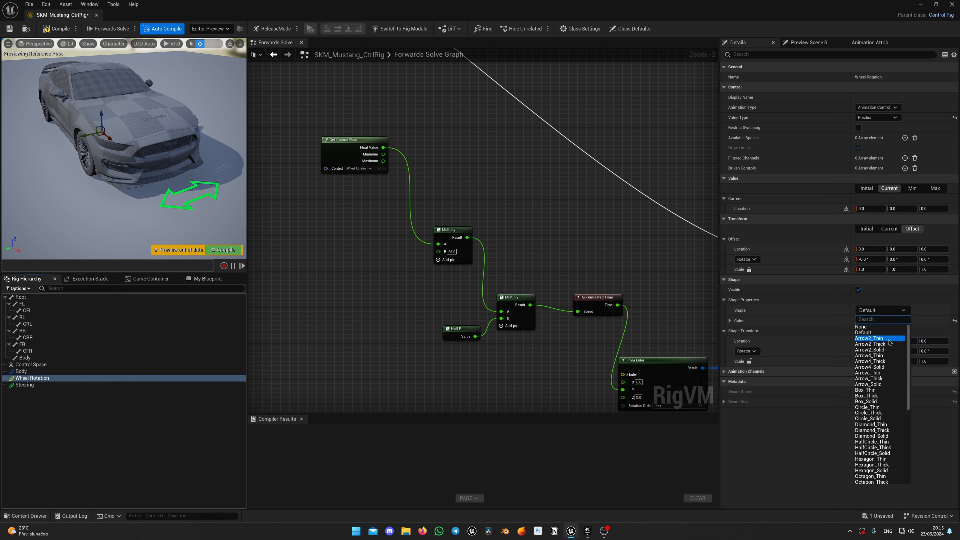
pyautogui.press('Escape')
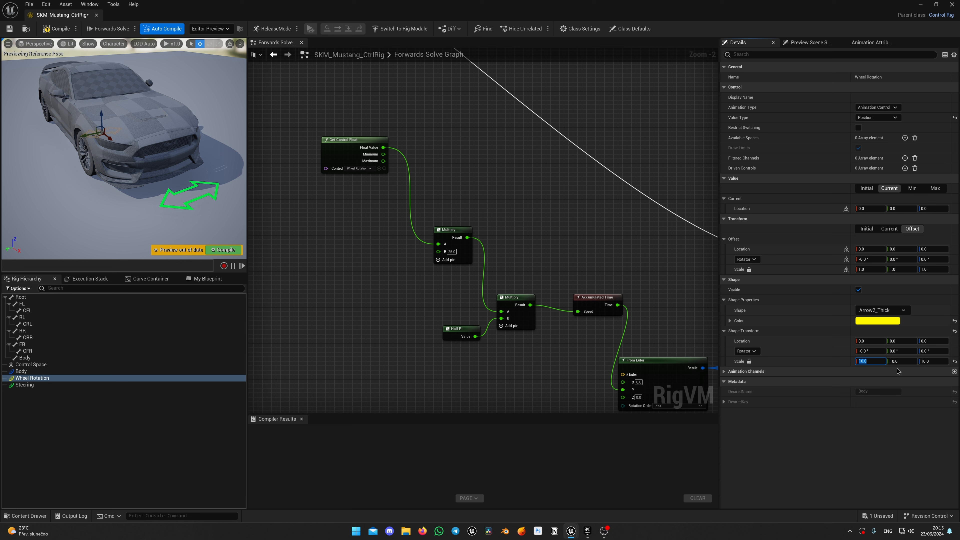
# - Rotate the arrow shape to lie along the car's side and set the control's initial location to about 0, 103.92, 55.35
pyautogui.moveTo(177, 181); pyautogui.dragTo(132, 181)
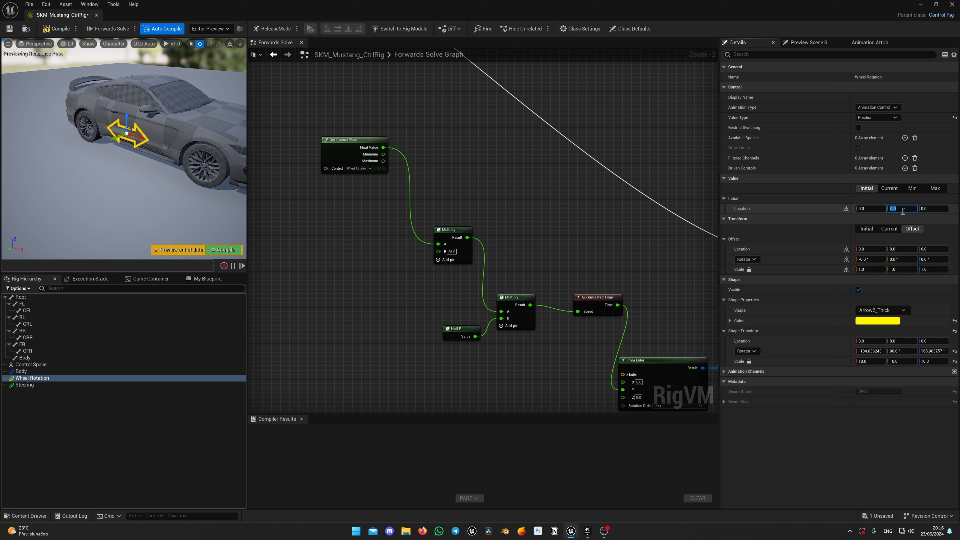
pyautogui.press('Tab')
pyautogui.click(867, 188)
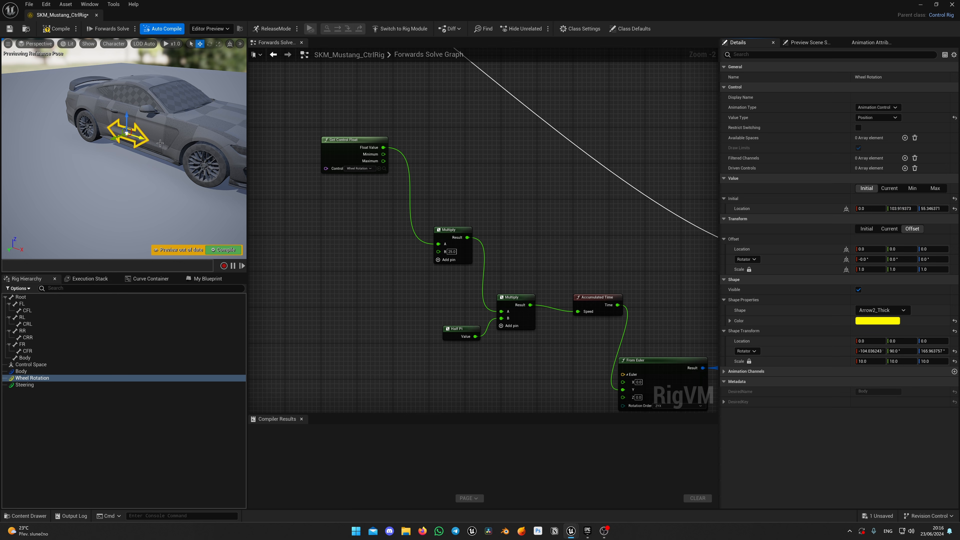
pyautogui.moveTo(153, 180); pyautogui.dragTo(175, 165, button='right')
pyautogui.press('w')
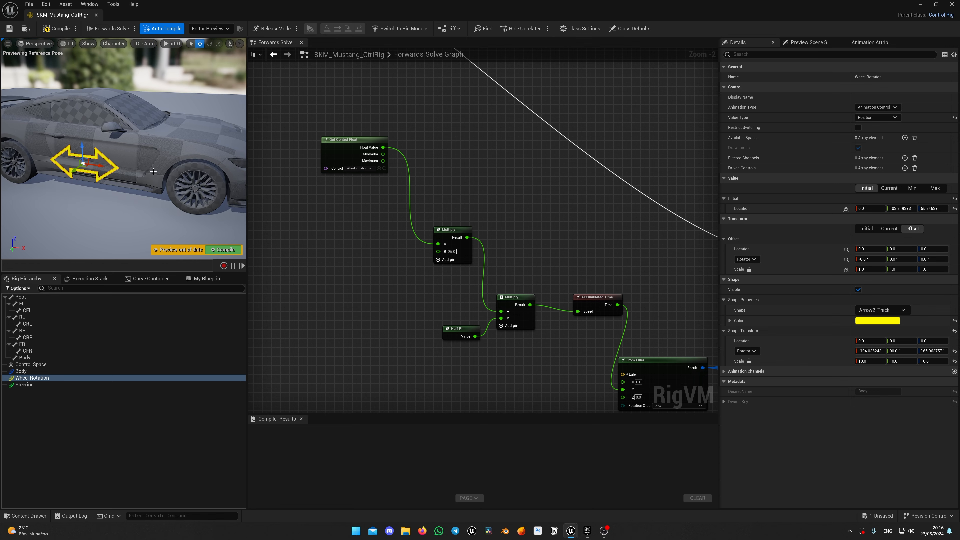
# - Compile and save the rig, testing the Wheel Rotation arrow's movement in the preview
pyautogui.click(58, 30)
pyautogui.click(98, 153)
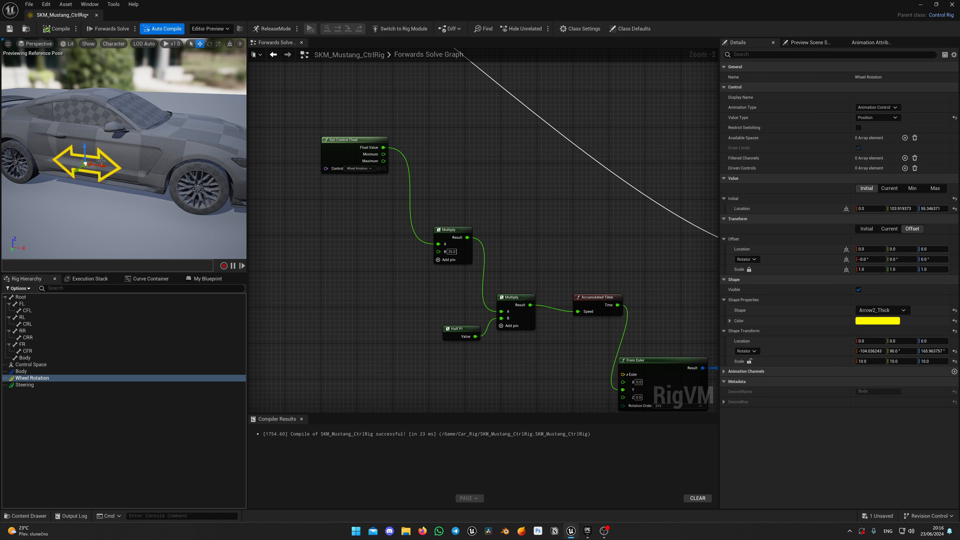
pyautogui.moveTo(97, 153)
pyautogui.mouseDown()
pyautogui.moveTo(86, 164)
pyautogui.moveTo(131, 169)
pyautogui.moveTo(43, 168)
pyautogui.moveTo(191, 172)
pyautogui.moveTo(104, 170)
pyautogui.mouseUp()
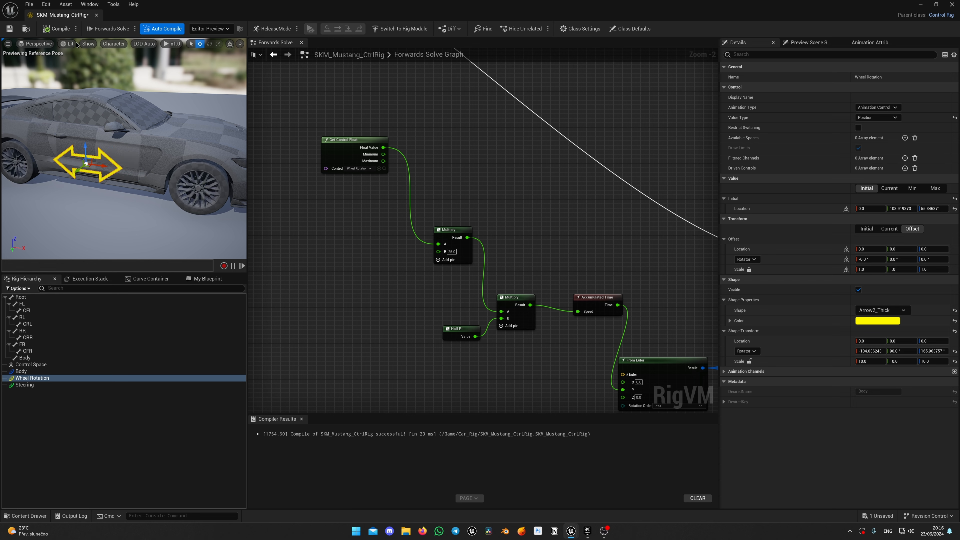
pyautogui.click(56, 29)
pyautogui.click(98, 151)
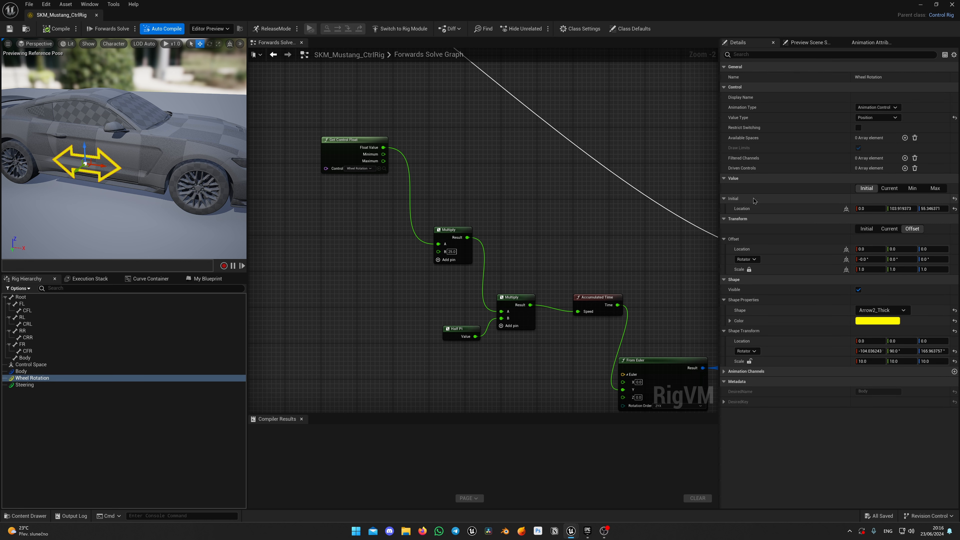
# - Enable the Wheel Rotation control's X location limits with a maximum of 20 and test the arrow's travel in the preview
pyautogui.click(915, 190)
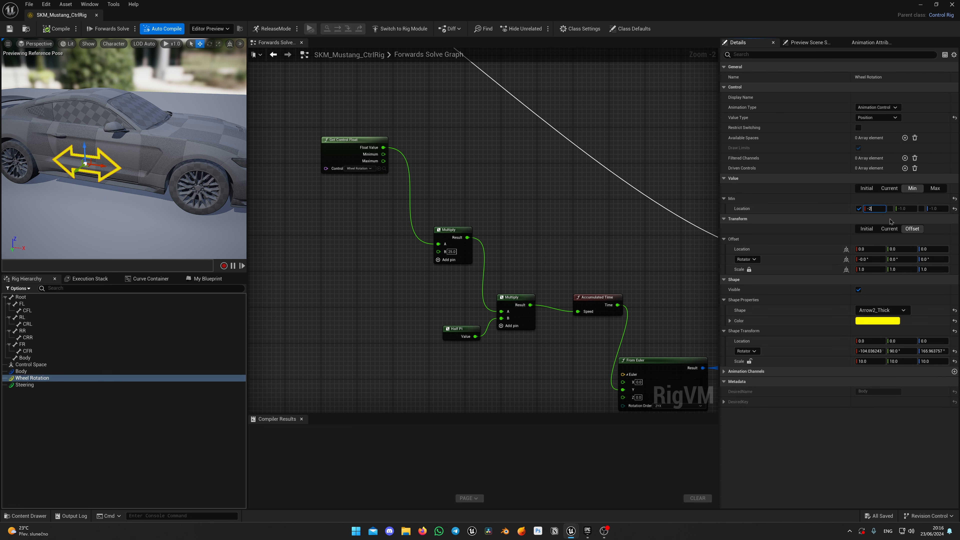
pyautogui.click(935, 188)
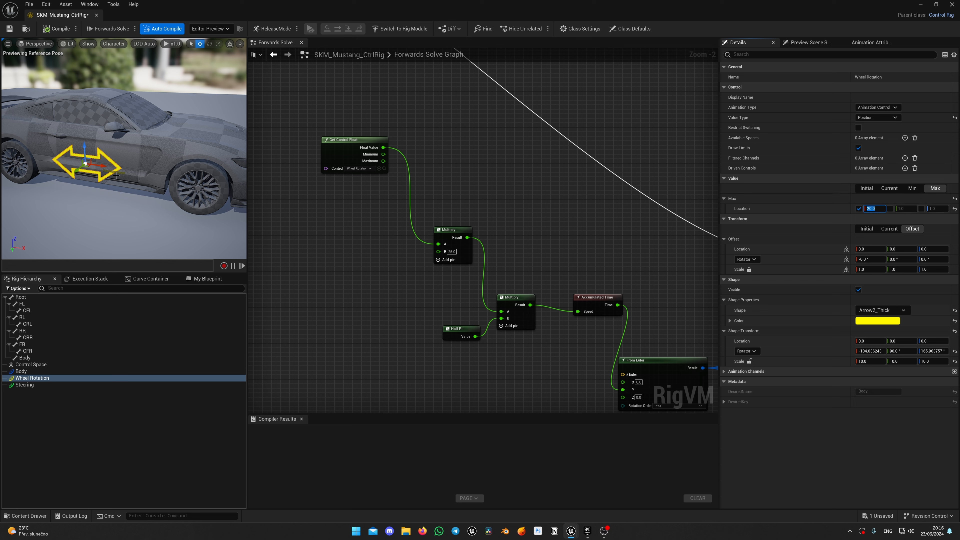
pyautogui.moveTo(99, 165); pyautogui.dragTo(113, 167)
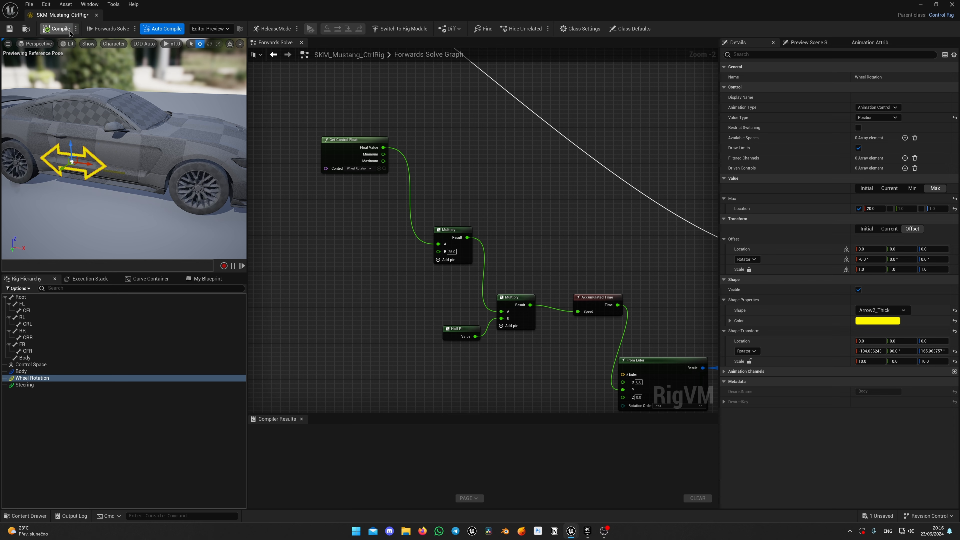
# - Turn off Draw Limits for the Wheel Rotation control, compile the rig and save it
pyautogui.click(56, 29)
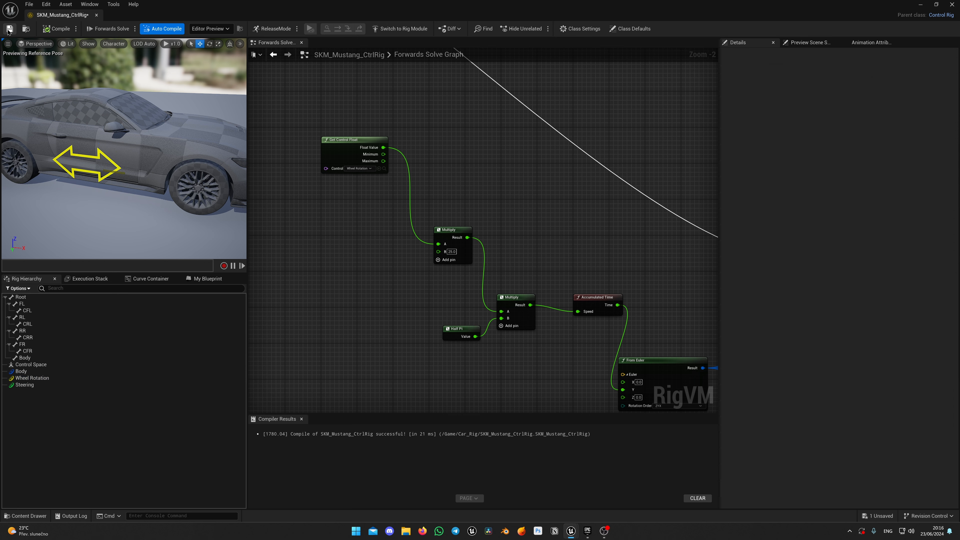
pyautogui.click(98, 155)
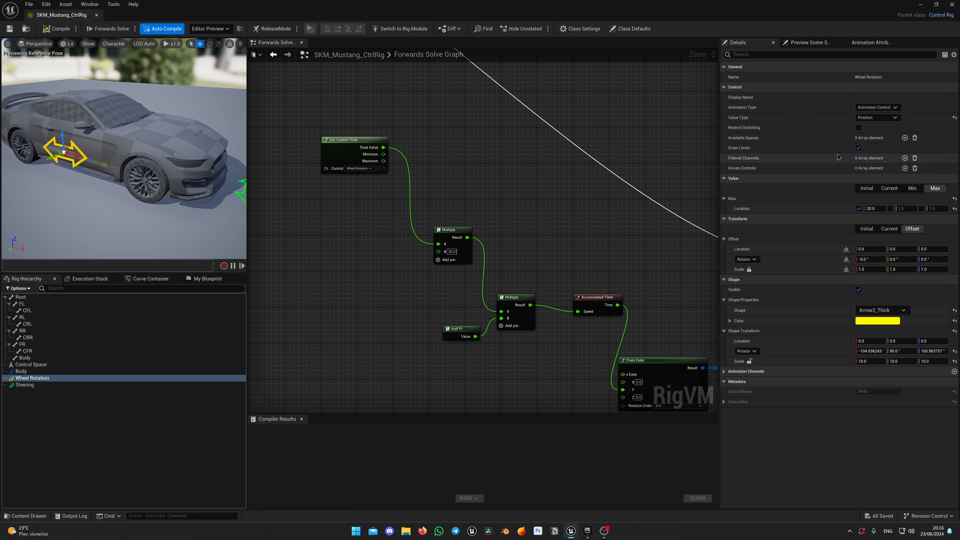
pyautogui.click(858, 147)
pyautogui.click(57, 28)
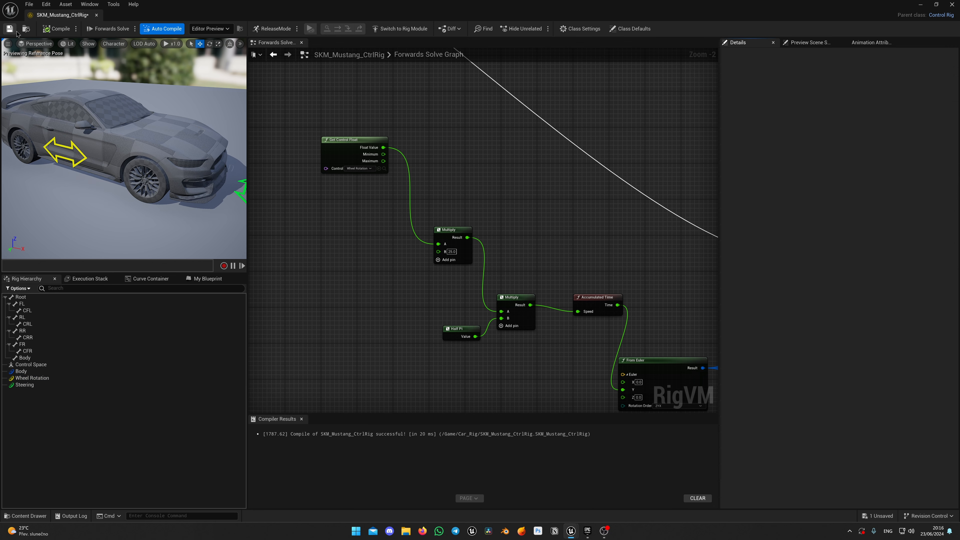
# - Move the wheel-rotation nodes closer beneath the Steering comment, with the four Offset Transform nodes nearer to From Euler
pyautogui.scroll(-2, 461, 221)
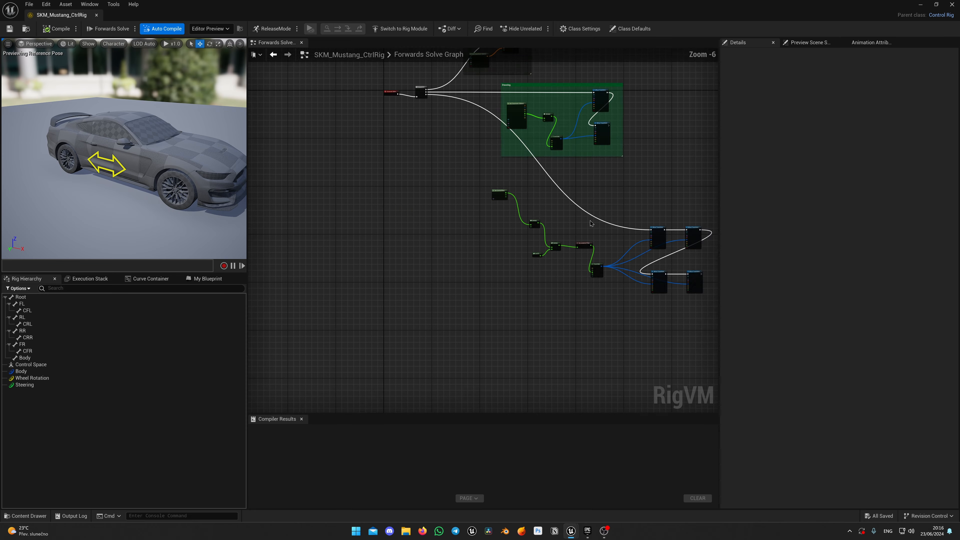
pyautogui.scroll(-1, 461, 221)
pyautogui.moveTo(461, 221); pyautogui.dragTo(459, 199, button='right')
pyautogui.moveTo(317, 319); pyautogui.dragTo(476, 167)
pyautogui.moveTo(478, 268); pyautogui.dragTo(389, 208)
pyautogui.moveTo(518, 329); pyautogui.dragTo(616, 223)
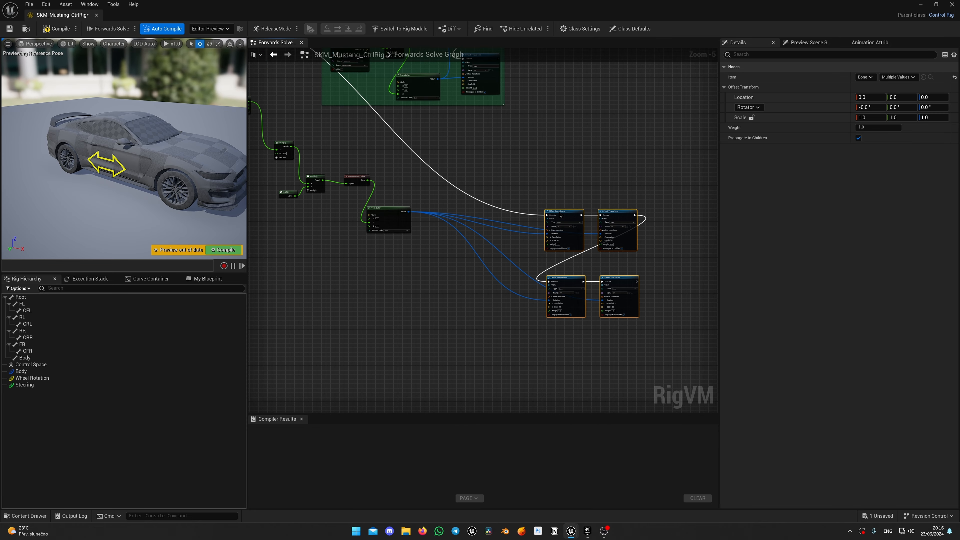
pyautogui.moveTo(563, 210); pyautogui.dragTo(505, 178)
# - Tighten the layout of the Get Control Float, Multiply, Half Pi, Accumulated Time and From Euler nodes
pyautogui.moveTo(397, 234); pyautogui.dragTo(460, 286, button='right')
pyautogui.moveTo(280, 276); pyautogui.dragTo(381, 157)
pyautogui.moveTo(347, 192); pyautogui.dragTo(384, 258)
pyautogui.moveTo(420, 226); pyautogui.dragTo(446, 235)
pyautogui.moveTo(445, 258); pyautogui.dragTo(467, 259)
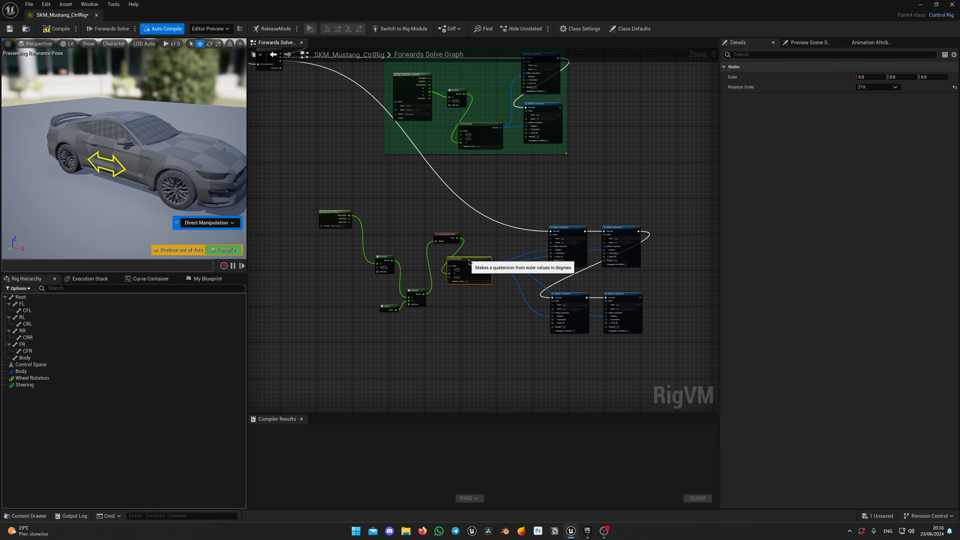
# - Wrap all the wheel-rotation nodes in a comment named "Wheel Rotation"
pyautogui.click(420, 196)
pyautogui.scroll(-1, 416, 193)
pyautogui.scroll(1, 406, 199)
pyautogui.moveTo(317, 194); pyautogui.dragTo(633, 339)
pyautogui.press('c')
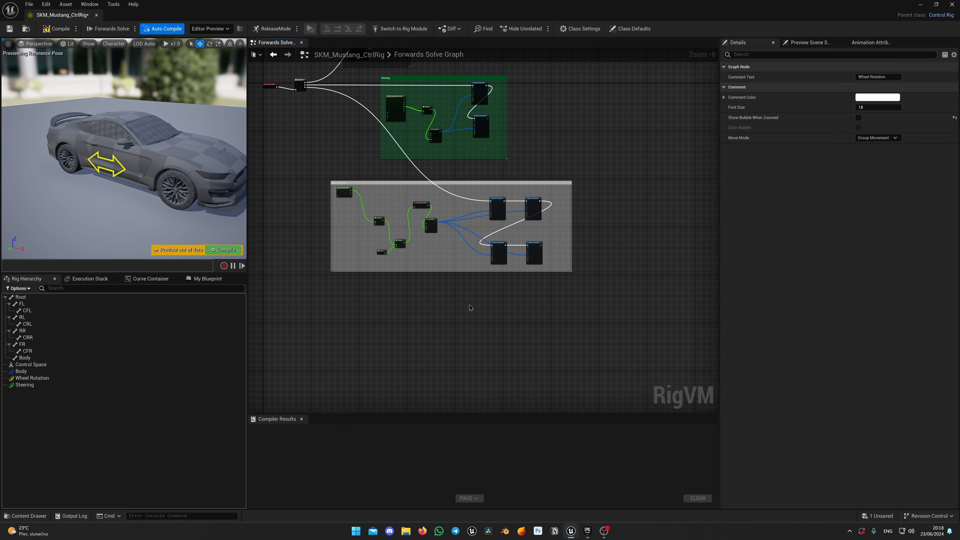
# - Open the SKM_Mustang skeletal mesh from the Car_Rig content folder
pyautogui.hotkey('ctrl', 'space')
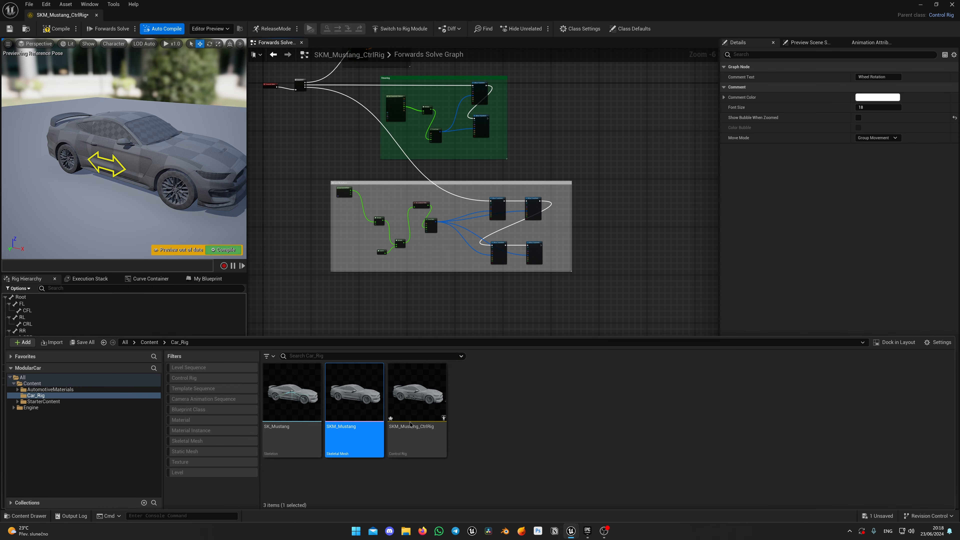
pyautogui.doubleClick(340, 405)
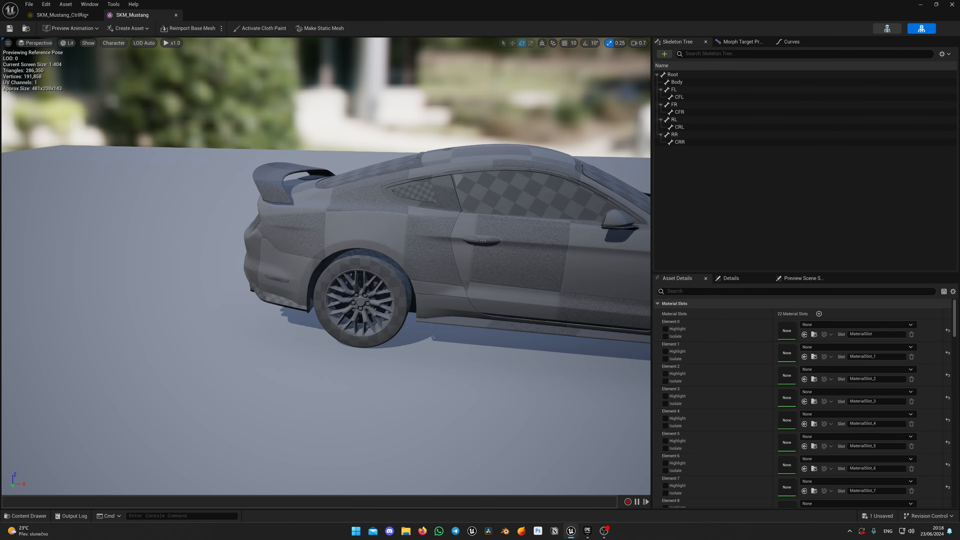
# - Isolate material Element 21 of the Mustang mesh in the viewport to reveal the brake calipers
pyautogui.press('w')
pyautogui.scroll(-2, 344, 268)
pyautogui.moveTo(340, 264); pyautogui.dragTo(374, 266, button='right')
pyautogui.press('d')
pyautogui.scroll(-10, 751, 342)
pyautogui.scroll(-4, 750, 342)
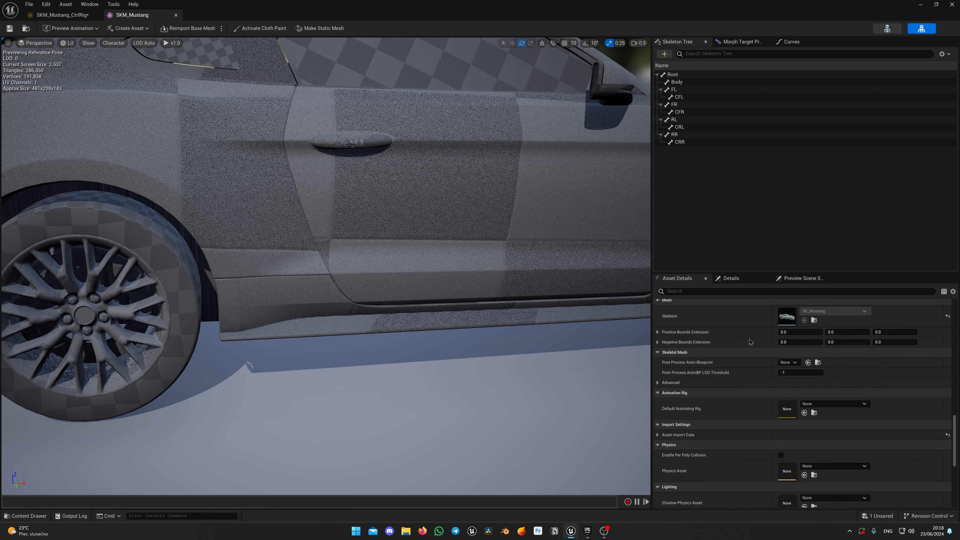
pyautogui.scroll(8, 737, 350)
pyautogui.scroll(-2, 731, 354)
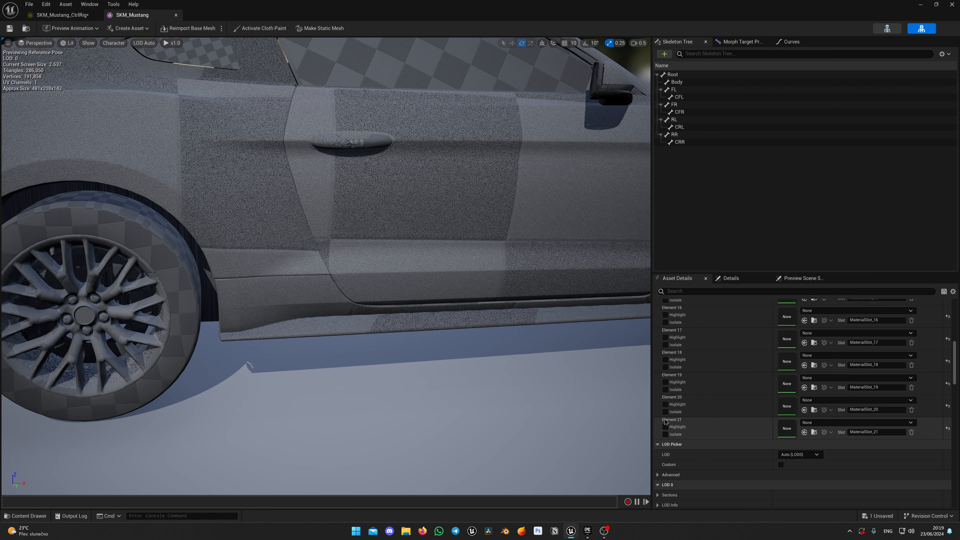
pyautogui.click(666, 434)
pyautogui.press('a')
pyautogui.moveTo(371, 343); pyautogui.dragTo(368, 344, button='right')
# - Search the AutomotiveMaterials folder for "caliper", assign MI_Caliper_Red to Element 21 and show the whole car again
pyautogui.hotkey('ctrl', 'space')
pyautogui.click(65, 390)
pyautogui.click(301, 356)
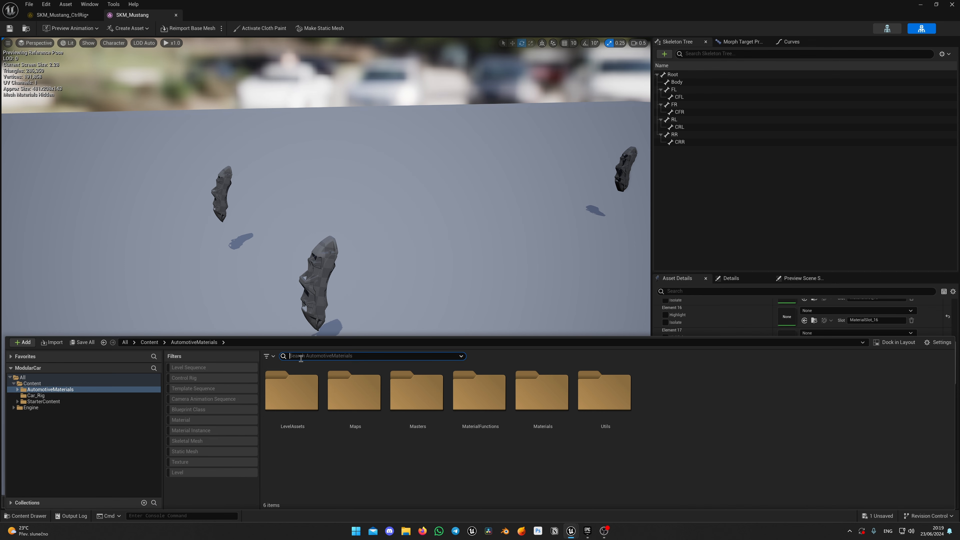
pyautogui.write('caliper')
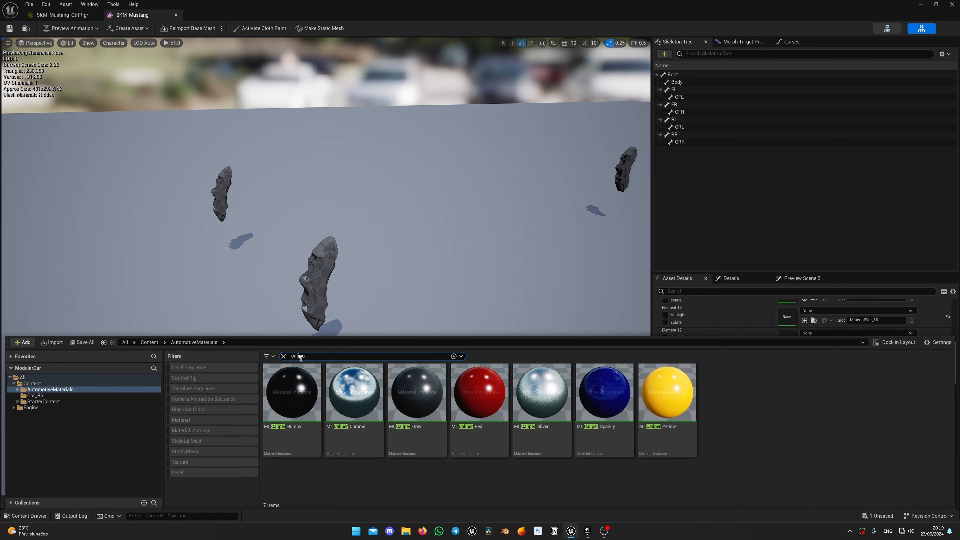
pyautogui.click(468, 409)
pyautogui.moveTo(535, 309)
pyautogui.mouseDown(button='right')
pyautogui.moveTo(558, 327)
pyautogui.moveTo(535, 309)
pyautogui.mouseUp(button='right')
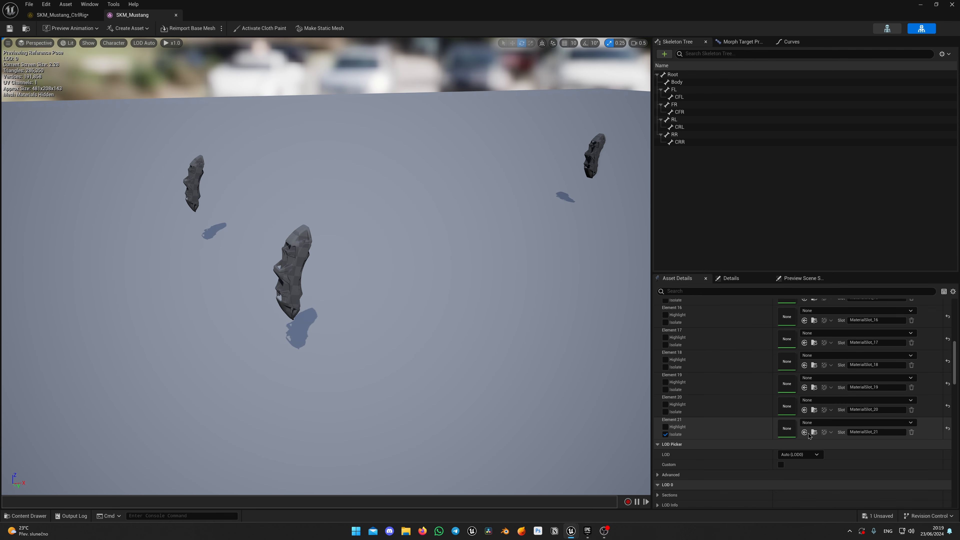
pyautogui.click(665, 434)
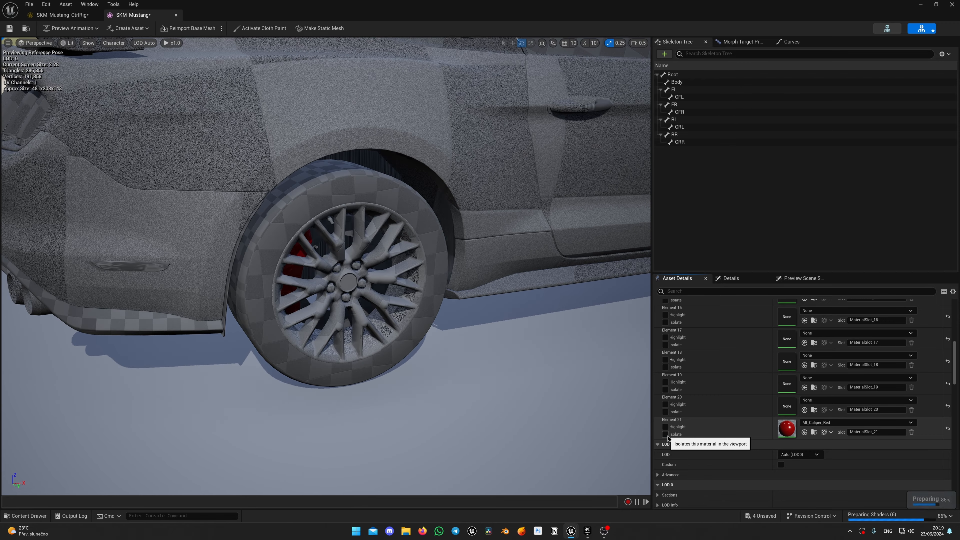
pyautogui.scroll(5, 226, 160)
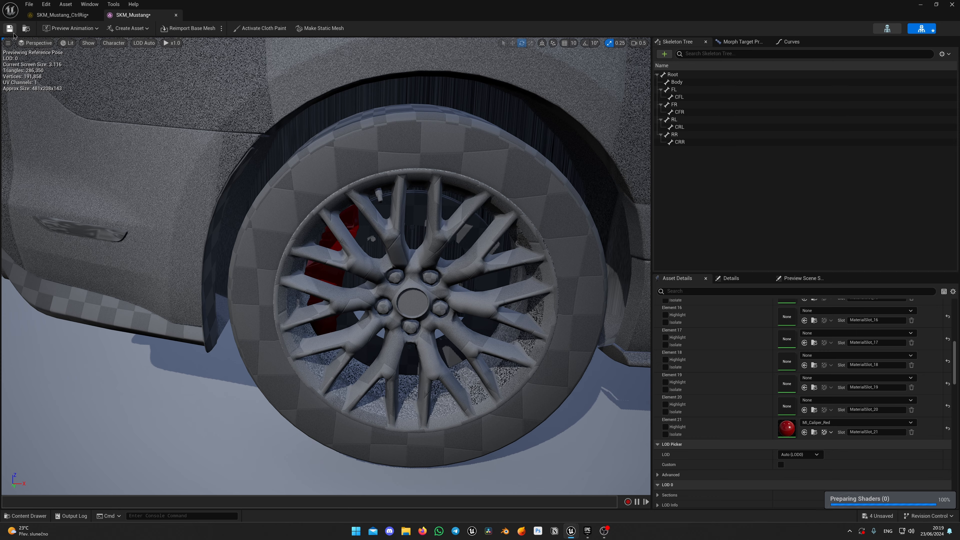
# - Switch to the SKM_Mustang_CtrlRig asset, compile the rig and save it
pyautogui.click(62, 15)
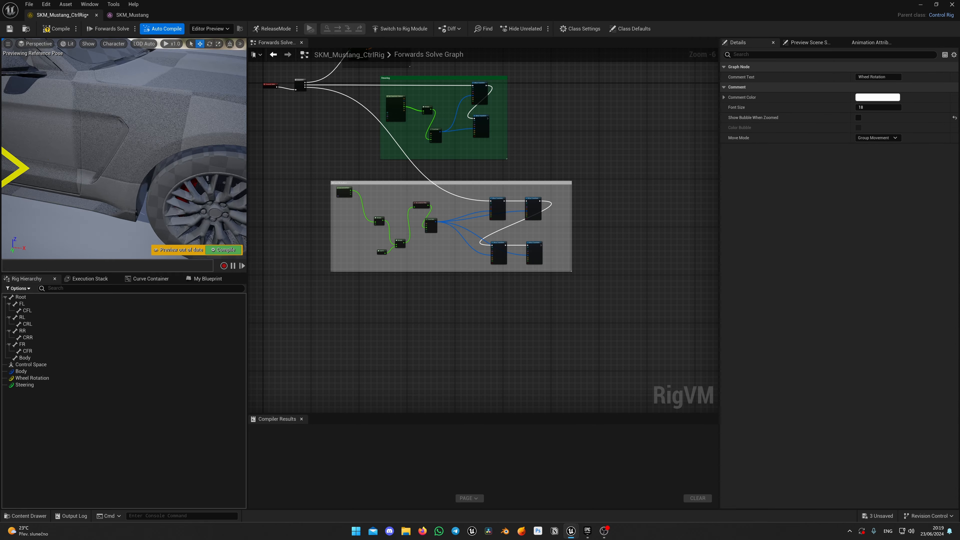
pyautogui.moveTo(125, 151); pyautogui.dragTo(113, 134, button='right')
pyautogui.click(93, 139)
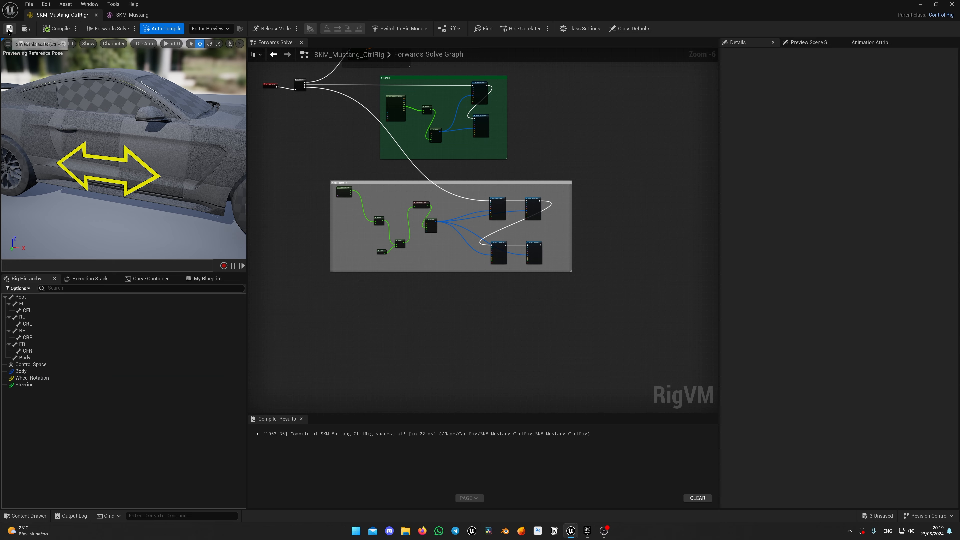
pyautogui.click(9, 29)
# - Turn off Propagate to Children on the FL, RL, RR and FR Offset Transform nodes of Wheel Rotation and compile
pyautogui.scroll(6, 529, 236)
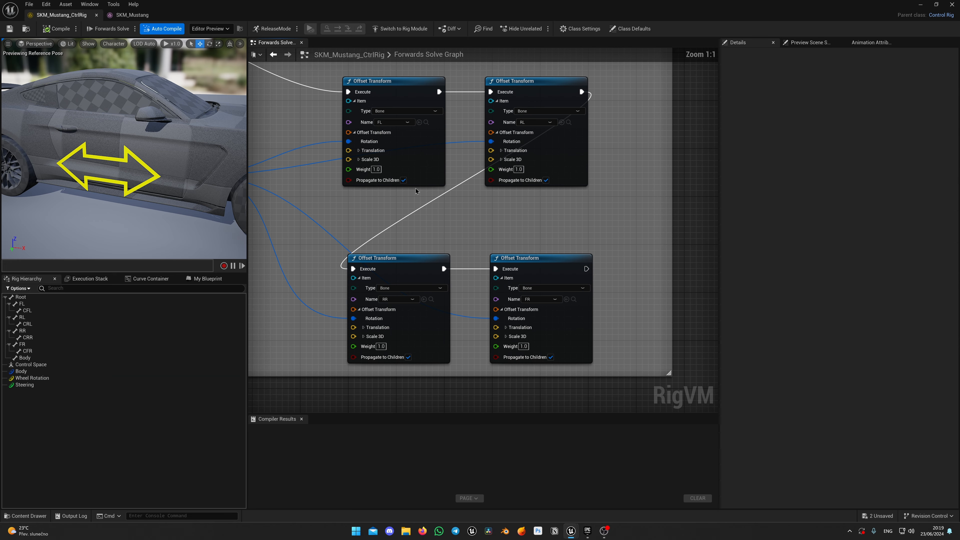
pyautogui.click(545, 180)
pyautogui.click(409, 357)
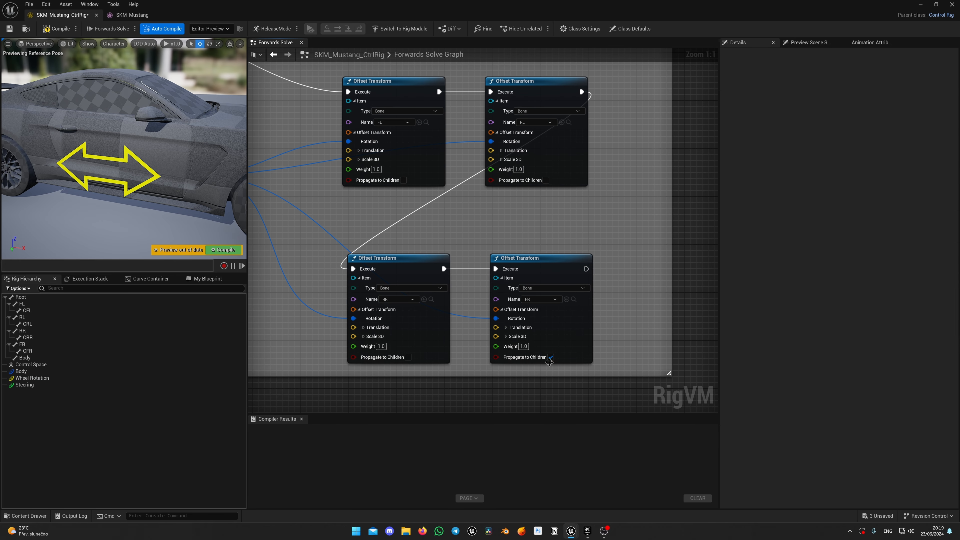
pyautogui.click(551, 357)
pyautogui.click(57, 29)
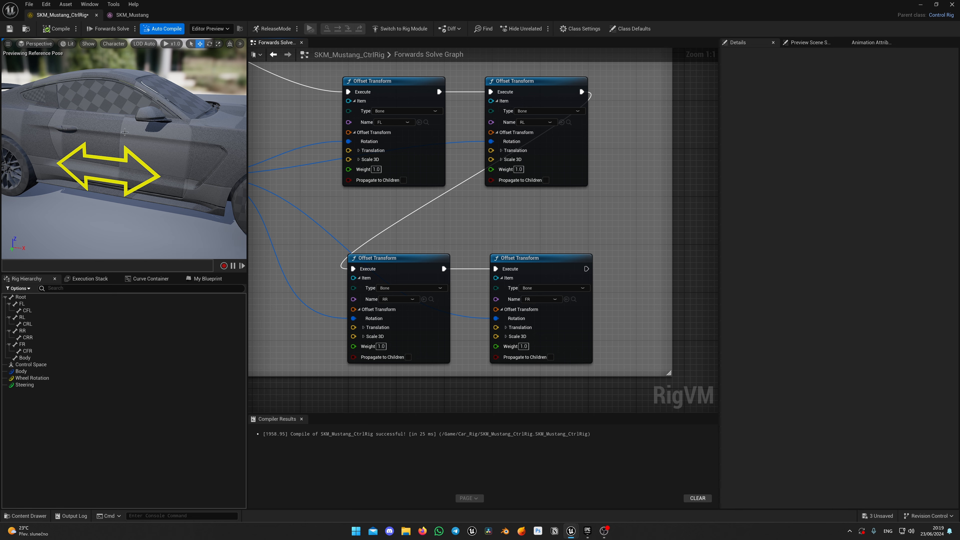
# - Check the Wheel Rotation and Steering controls around the car with the preview set to Unlit
pyautogui.click(100, 141)
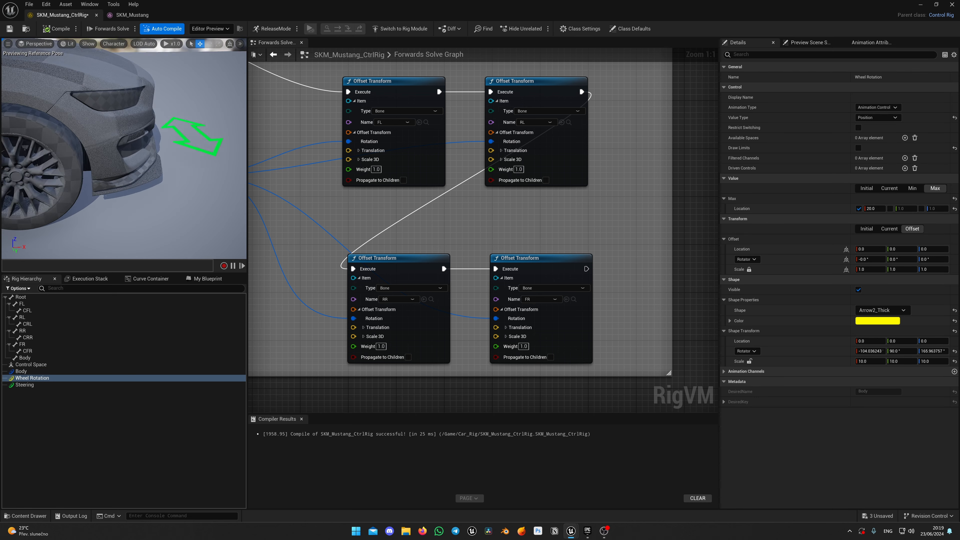
pyautogui.click(145, 144)
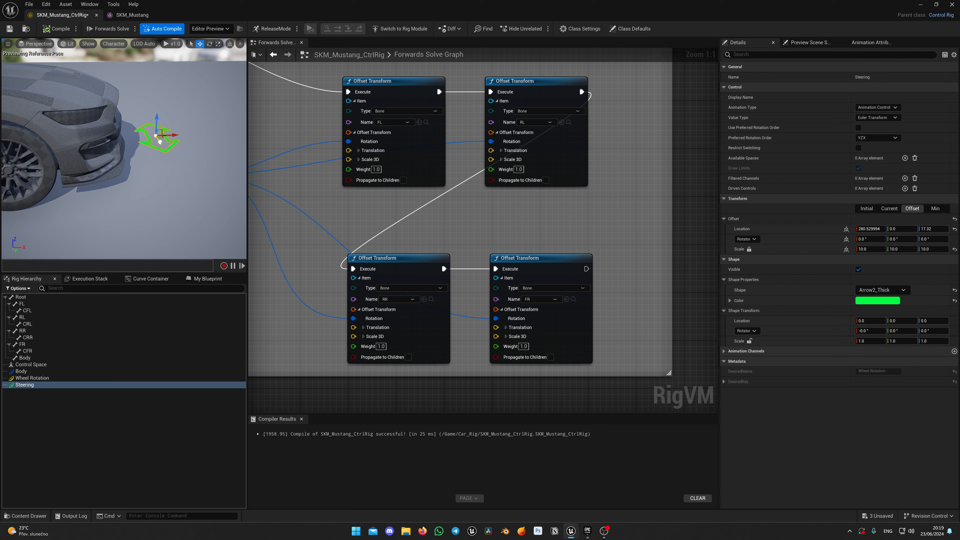
pyautogui.moveTo(128, 145); pyautogui.dragTo(157, 128, button='right')
pyautogui.moveTo(176, 171)
pyautogui.mouseDown(button='right')
pyautogui.moveTo(183, 185)
pyautogui.moveTo(166, 182)
pyautogui.moveTo(181, 185)
pyautogui.mouseUp(button='right')
pyautogui.hotkey('alt', '3')
pyautogui.moveTo(138, 106); pyautogui.dragTo(65, 129, button='right')
pyautogui.click(45, 30)
# - Raise the Body control's shape above the car's roof and set its shape scale to 15 on all axes
pyautogui.click(32, 378)
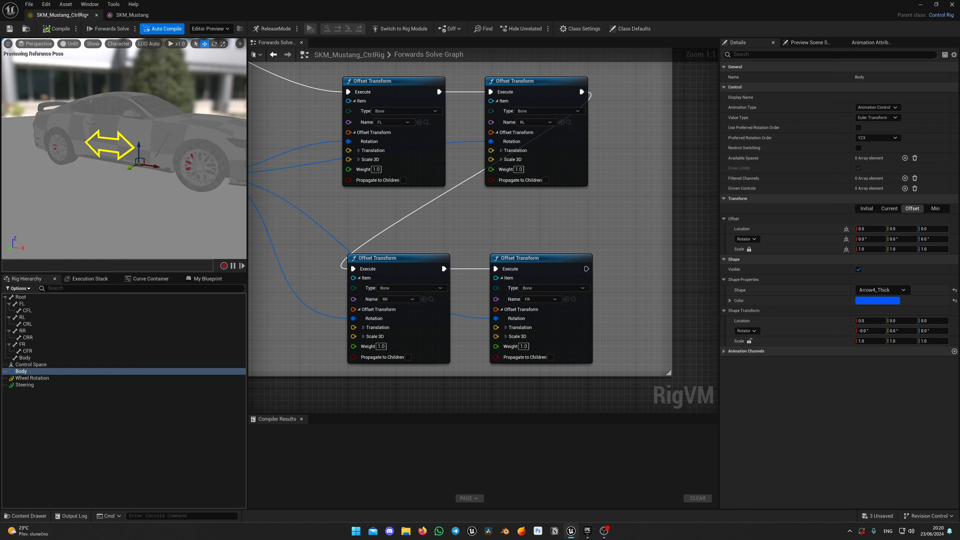
pyautogui.moveTo(125, 158); pyautogui.dragTo(125, 151, button='right')
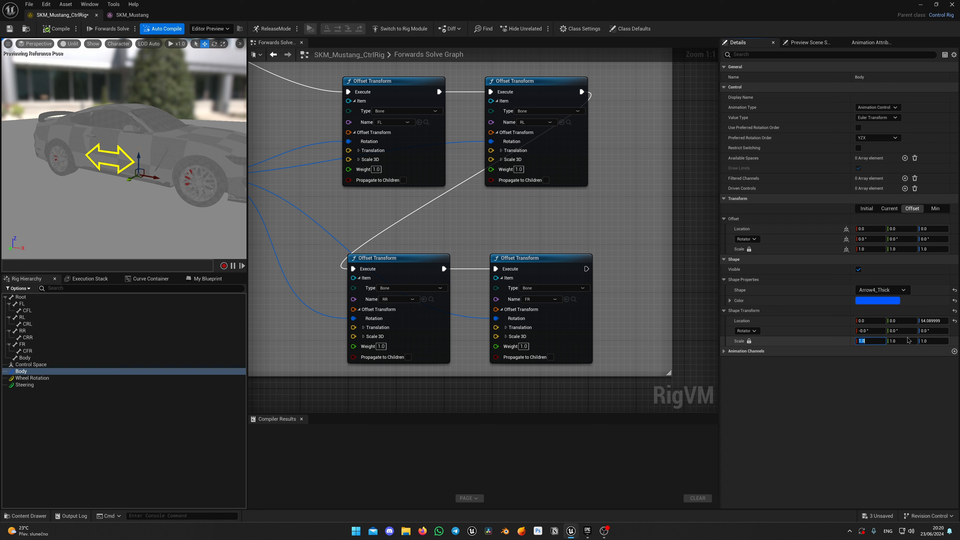
pyautogui.moveTo(932, 321); pyautogui.dragTo(941, 321)
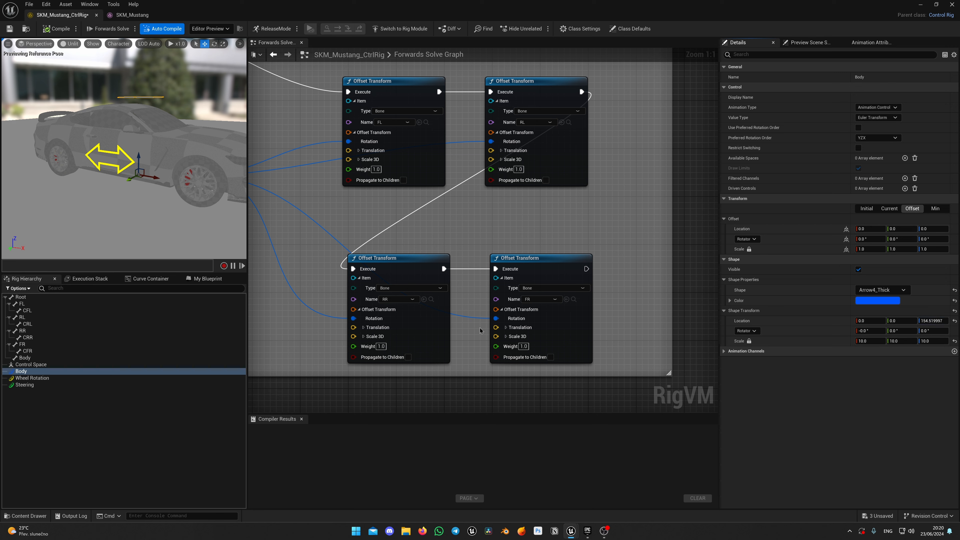
pyautogui.keyDown('alt'); pyautogui.moveTo(201, 197); pyautogui.dragTo(143, 189); pyautogui.keyUp('alt')
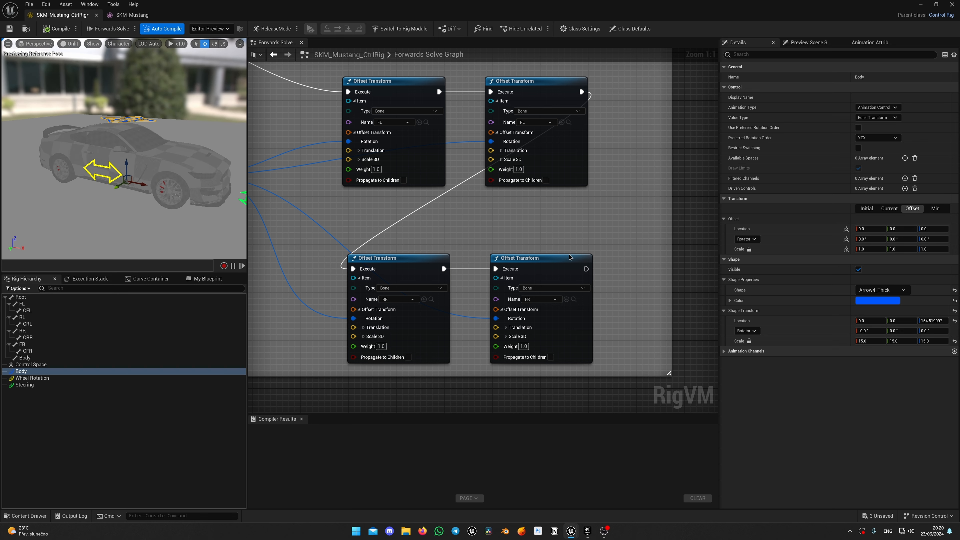
pyautogui.moveTo(932, 320); pyautogui.dragTo(936, 320)
pyautogui.keyDown('alt'); pyautogui.moveTo(178, 204); pyautogui.dragTo(169, 233); pyautogui.keyUp('alt')
pyautogui.click(159, 227)
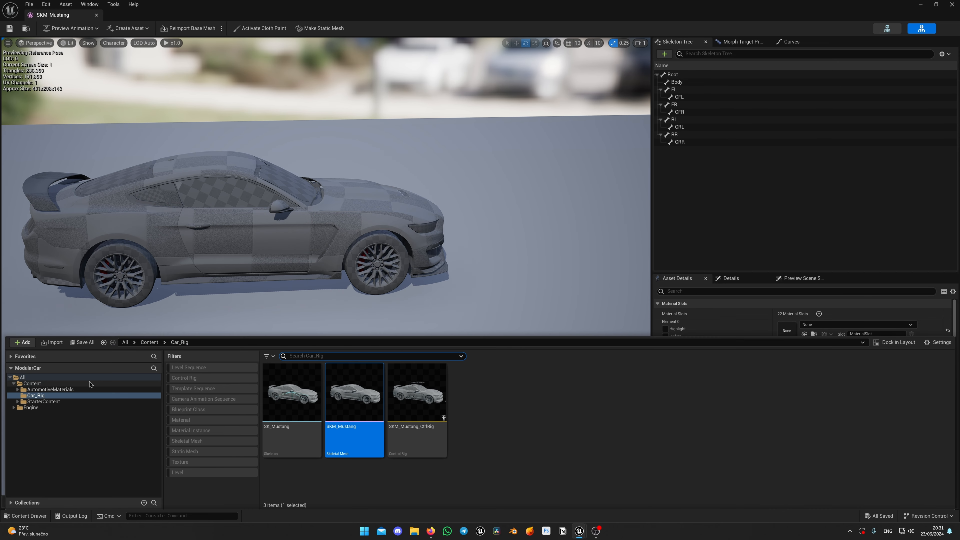
# - Search AutomotiveMaterials for "tire" and assign MI_Tire_Tread to Element 0 and MI_Tire_Sidewall_Shiny to Element 1 of SKM_Mustang
pyautogui.click(50, 389)
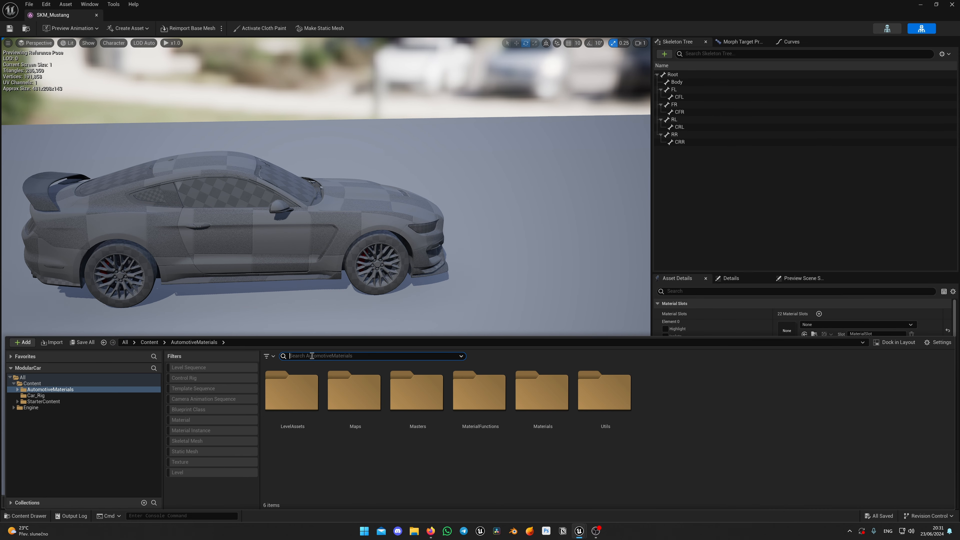
pyautogui.write('tire')
pyautogui.click(428, 400)
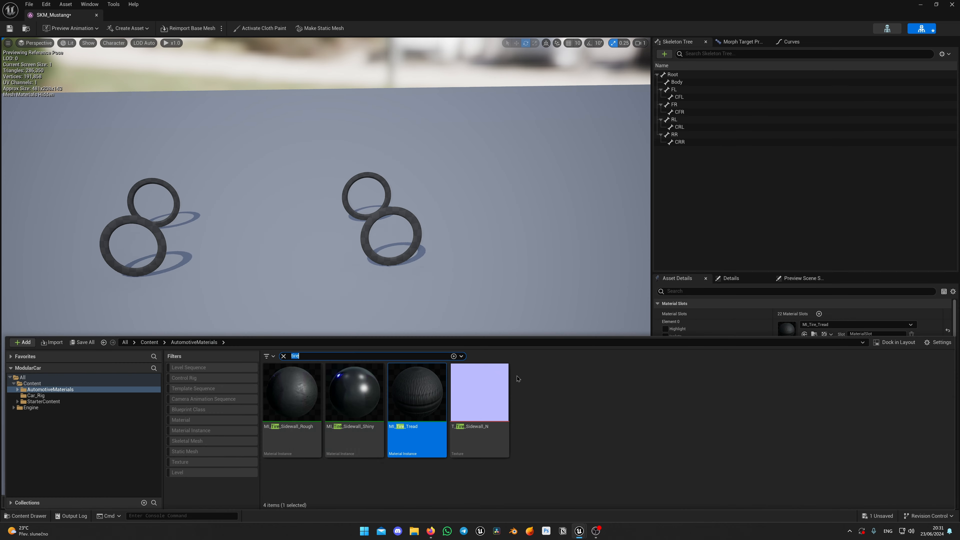
pyautogui.click(355, 393)
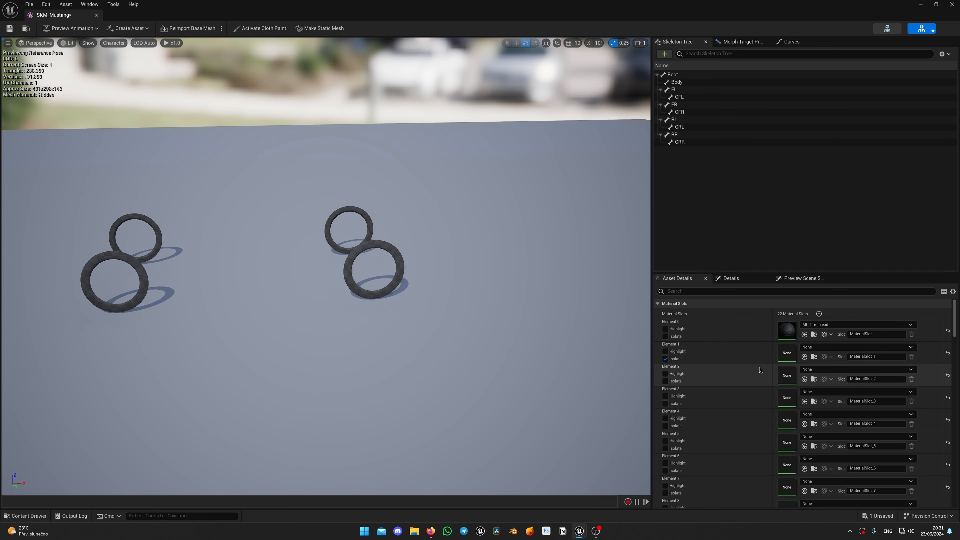
pyautogui.click(665, 358)
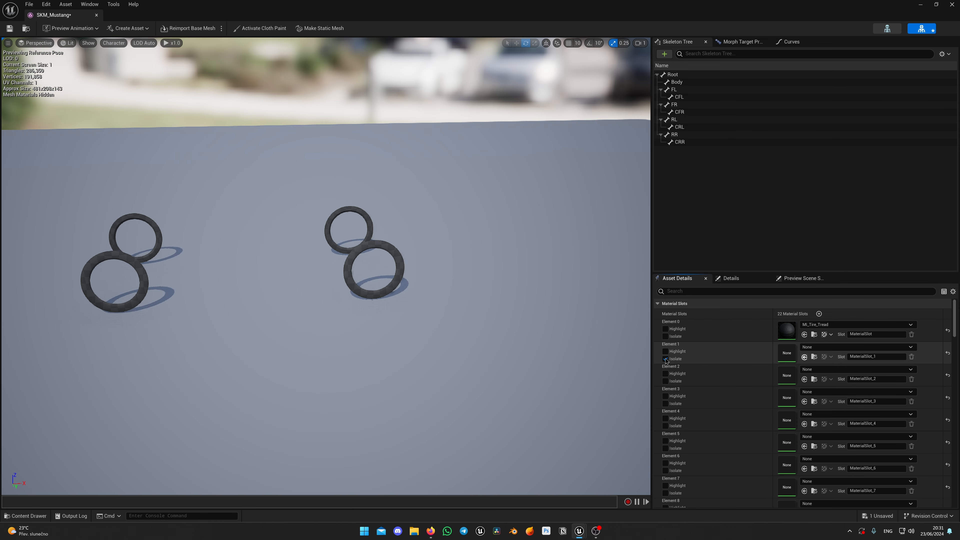
# - Isolate the wheel rims in Element 2 and assign MI_Metal_Silver to them
pyautogui.click(665, 381)
pyautogui.hotkey('ctrl', 'space')
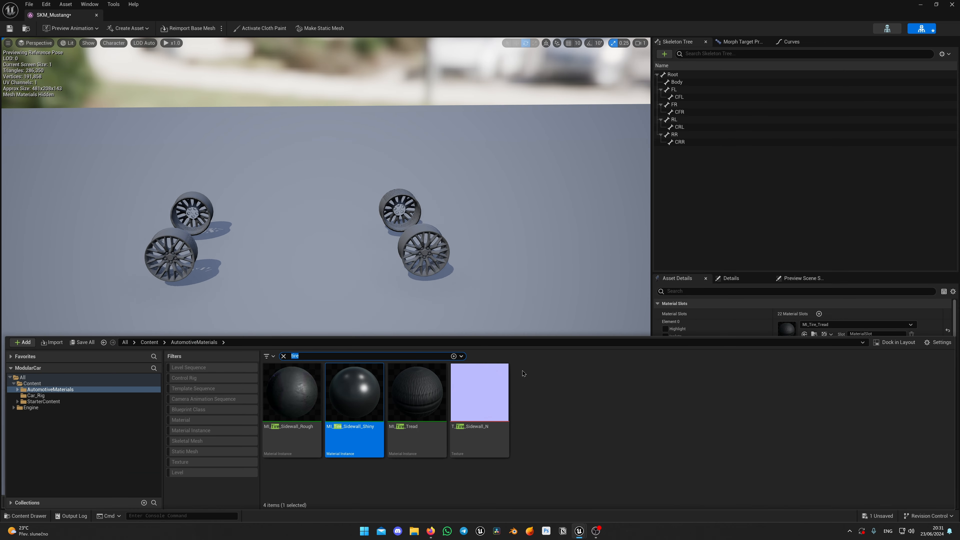
pyautogui.moveTo(480, 394); pyautogui.dragTo(787, 375)
pyautogui.click(665, 381)
# - Isolate Element 3, search the materials for "brake" and assign MI_BrakeRotor_Iron to it
pyautogui.click(665, 381)
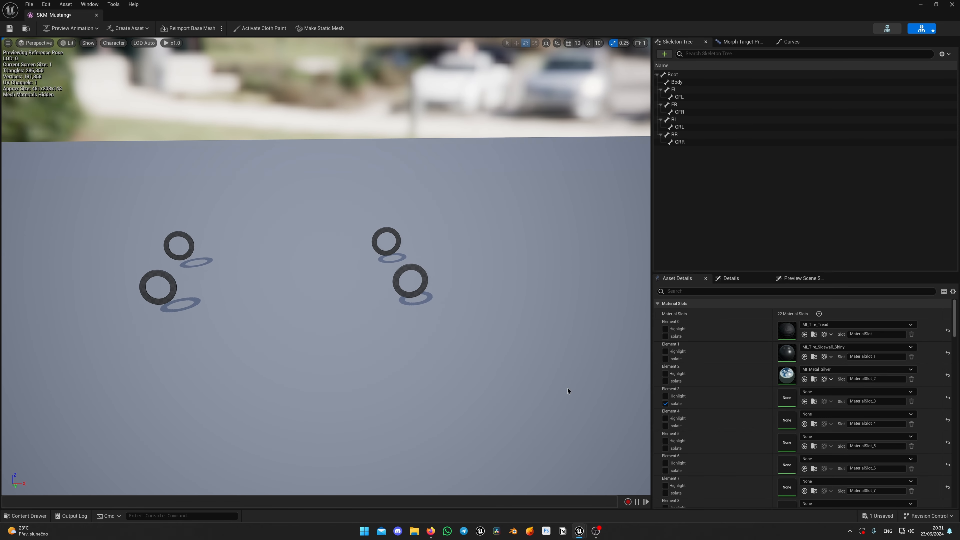
pyautogui.hotkey('ctrl', 'space')
pyautogui.write('brake')
pyautogui.moveTo(479, 393); pyautogui.dragTo(787, 397)
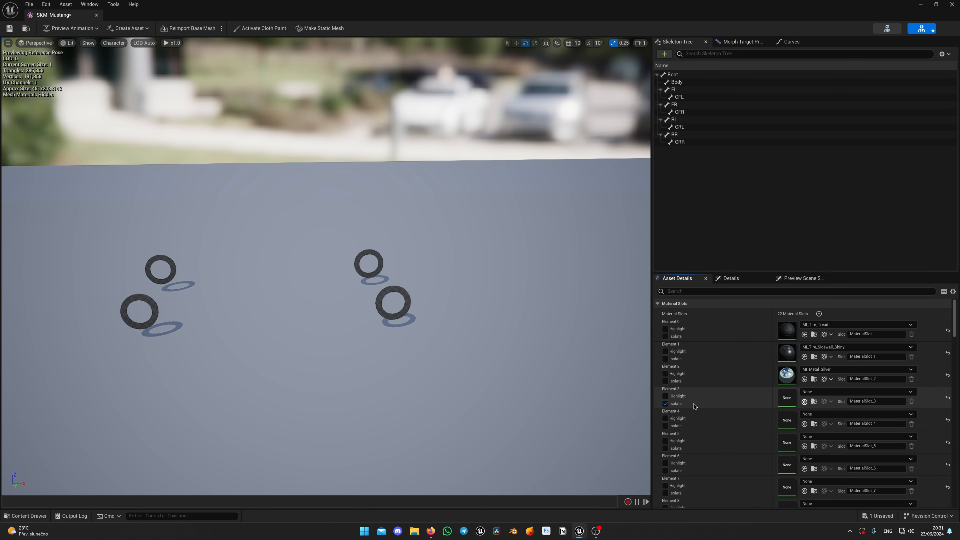
pyautogui.click(665, 381)
# - Assign MI_Metal_Silver to Element 4, and search for "plastic" to give the interior in Element 5 MI_Plastic_Clean
pyautogui.click(666, 426)
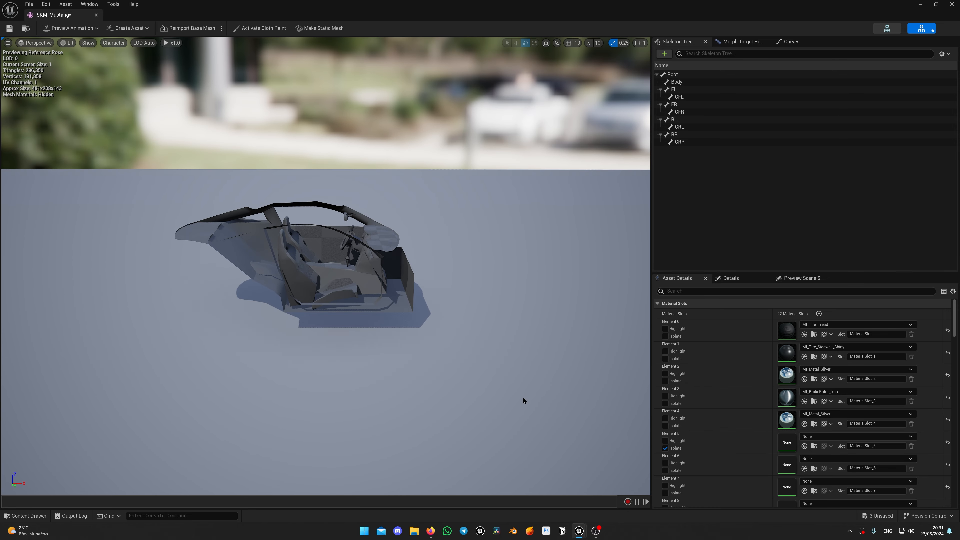
pyautogui.hotkey('ctrl', 'space')
pyautogui.write('plastic')
pyautogui.click(46, 468)
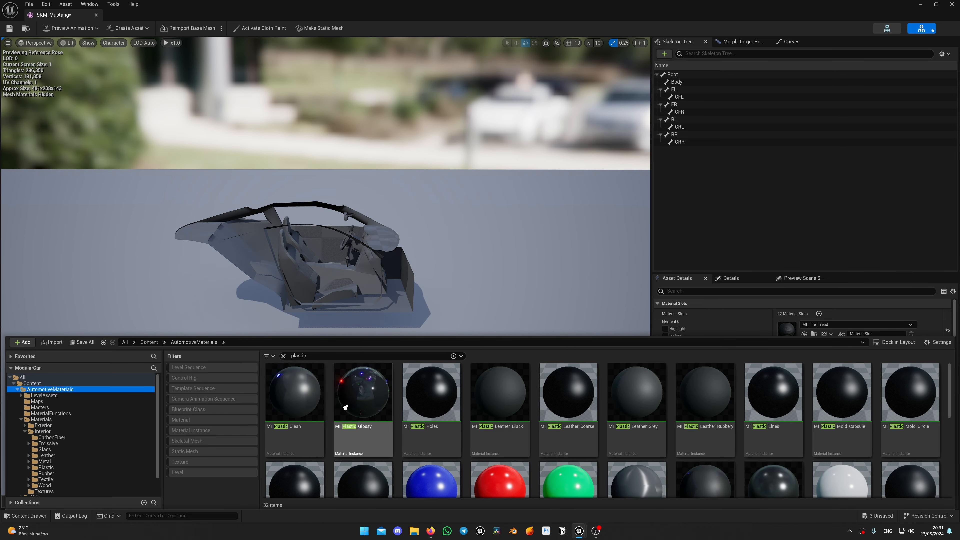
pyautogui.click(291, 393)
pyautogui.click(665, 448)
# - Search the automotive materials for "mir"
pyautogui.moveTo(358, 216); pyautogui.dragTo(265, 288, button='right')
pyautogui.hotkey('ctrl', 'space')
pyautogui.write('mir')
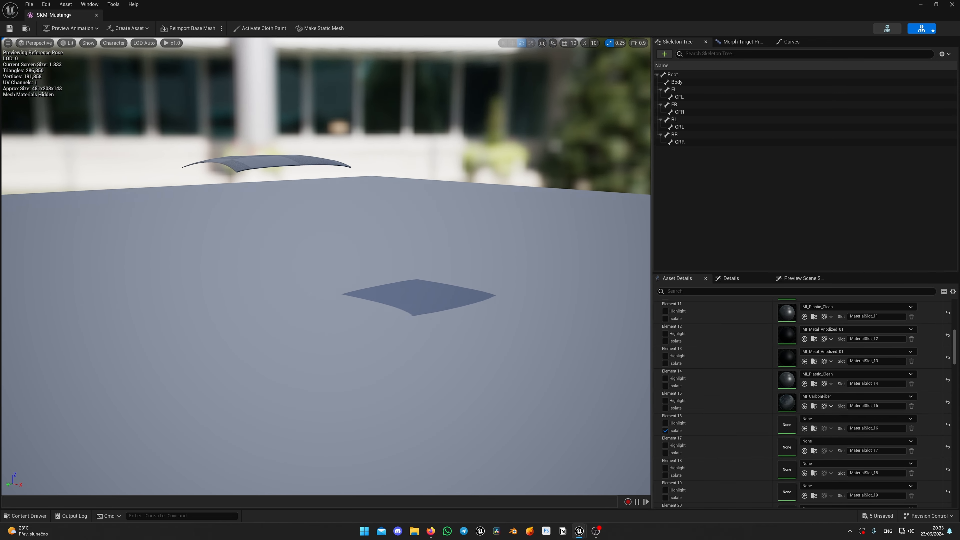
# - Assign MI_CarbonFiber to Element 16, and search for "blue" to give the body panels in Element 17 MI_CarPaint_DarkBlue
pyautogui.click(665, 430)
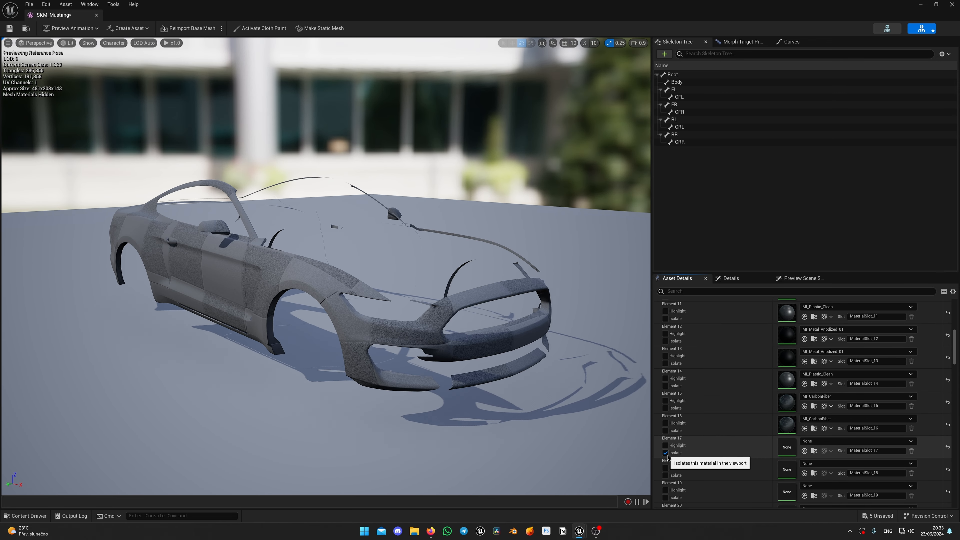
pyautogui.hotkey('ctrl', 'space')
pyautogui.write('blue')
pyautogui.click(503, 427)
pyautogui.hotkey('ctrl', 'space')
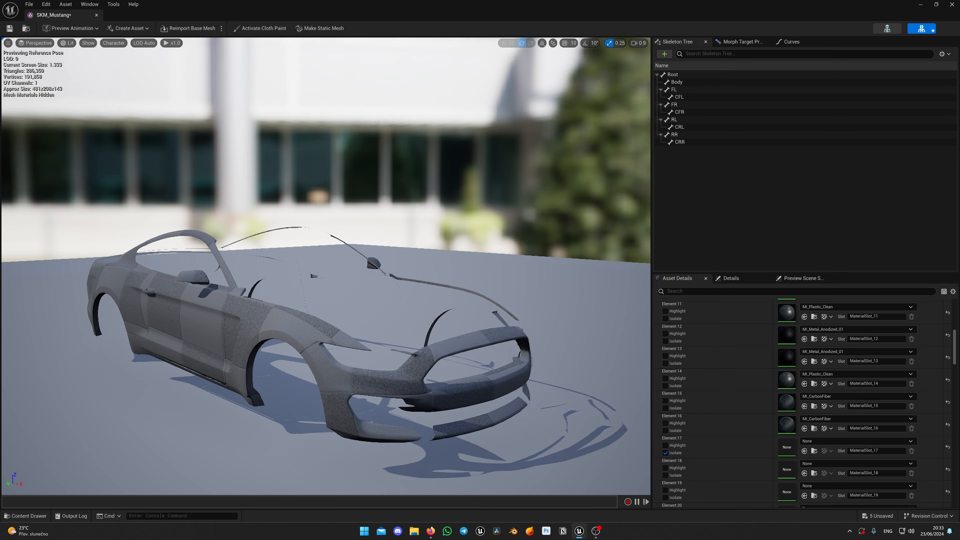
pyautogui.scroll(-3, 794, 450)
pyautogui.click(805, 415)
# - Isolate the lights in Element 18, search for "lamp" and assign MI_Lamp_White to them
pyautogui.click(665, 439)
pyautogui.hotkey('ctrl', 'space')
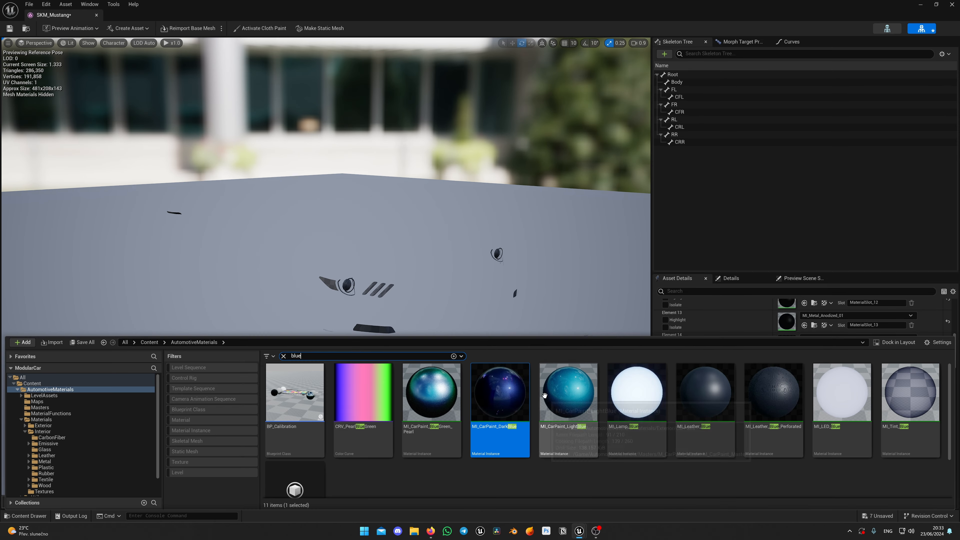
pyautogui.write('lamp')
pyautogui.hotkey('ctrl', 'space')
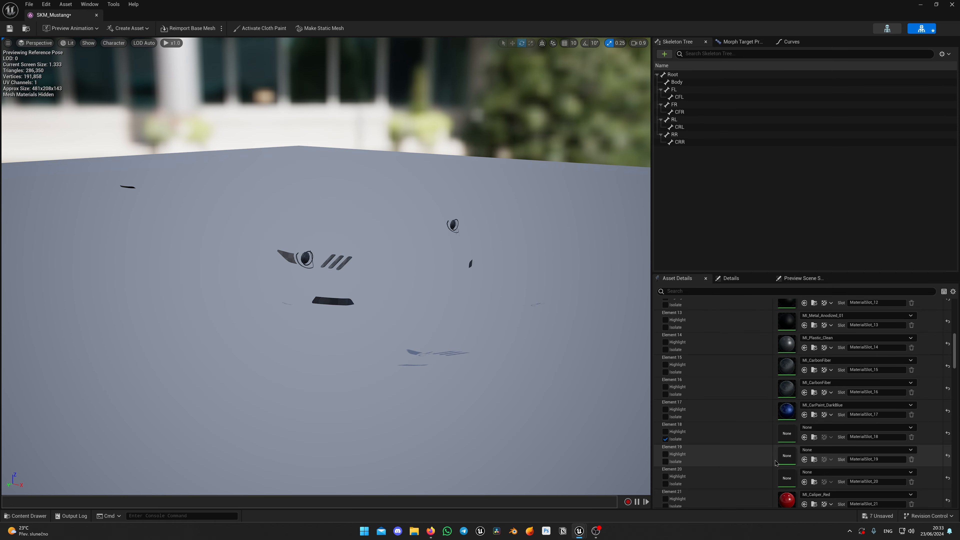
pyautogui.click(665, 461)
pyautogui.click(666, 461)
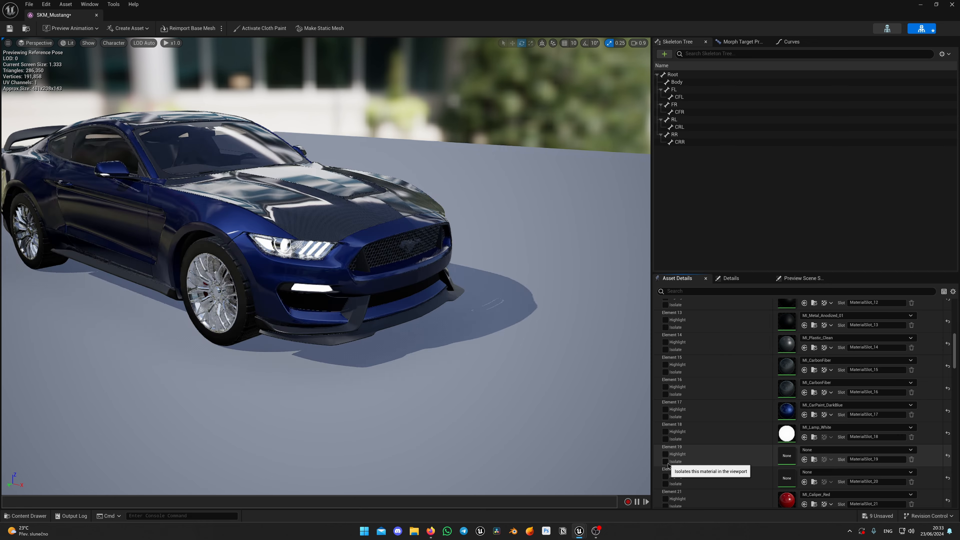
# - Isolate the front grille in Element 19 and assign MI_Plastic_Clean to it
pyautogui.click(665, 462)
pyautogui.hotkey('ctrl', 'space')
pyautogui.write('chrom')
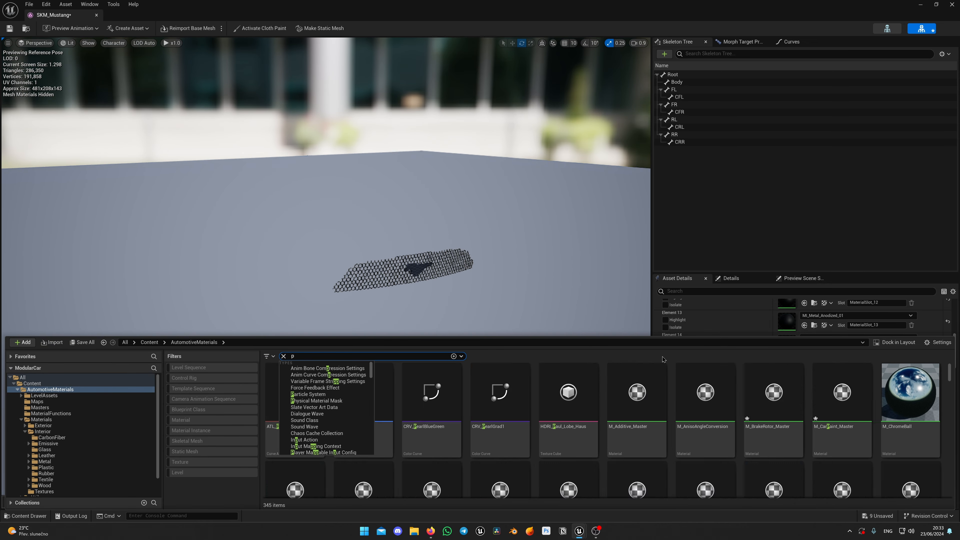
pyautogui.hotkey('ctrl', 'space')
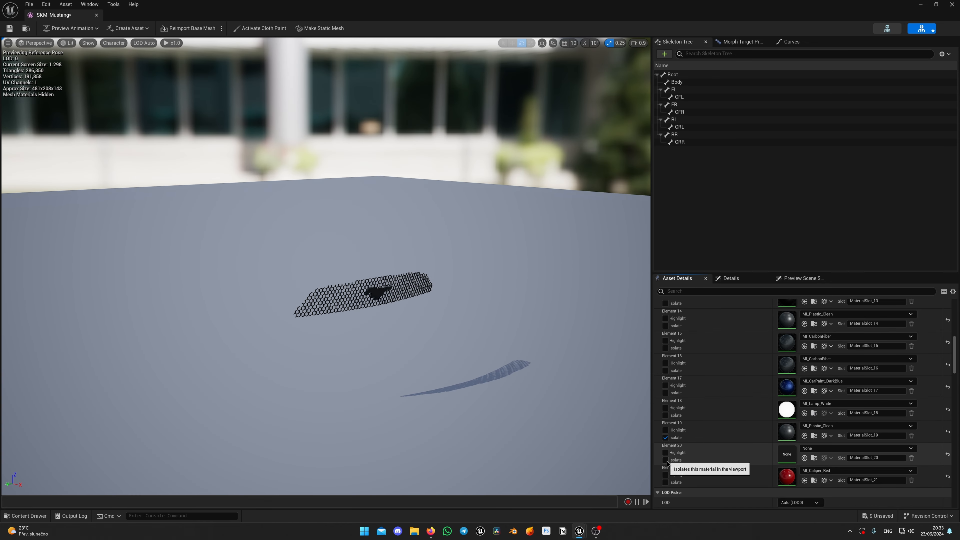
# - Isolate Element 20 and search the automotive materials for "steel"
pyautogui.click(665, 460)
pyautogui.hotkey('ctrl', 'space')
pyautogui.write('steel')
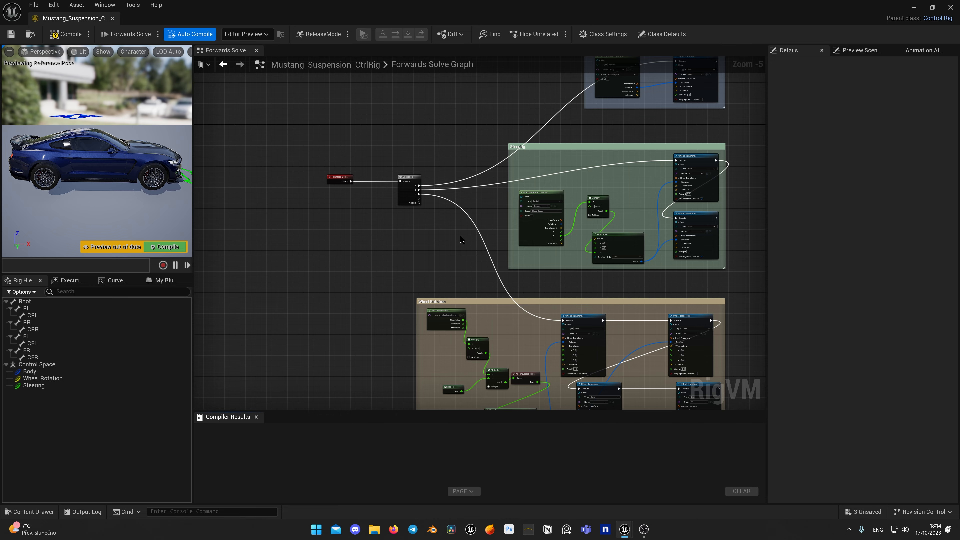
# - Add a variable named Z Offset RL Target to the Mustang_Suspension_CtrlRig control rig
pyautogui.moveTo(463, 231); pyautogui.dragTo(377, 215, button='right')
pyautogui.scroll(-2, 376, 215)
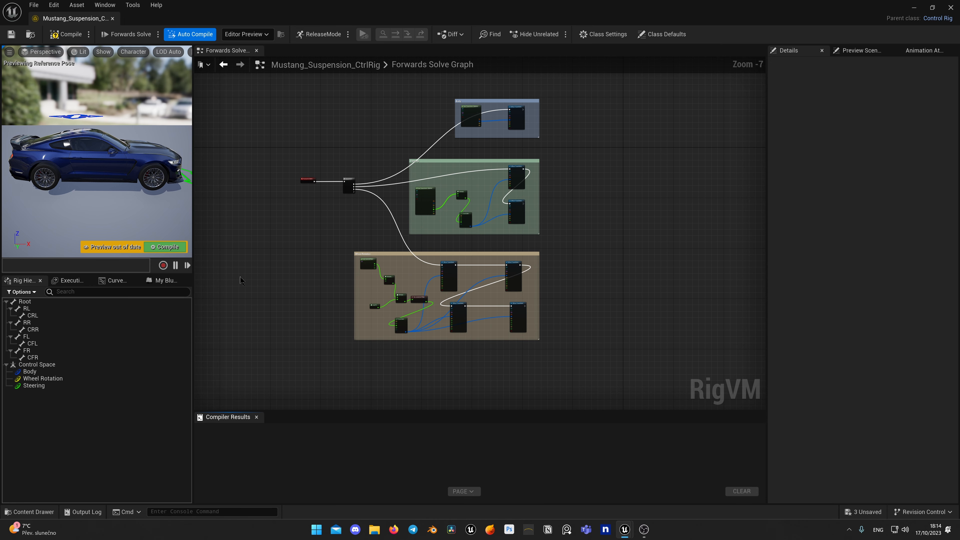
pyautogui.click(162, 281)
pyautogui.scroll(5, 486, 335)
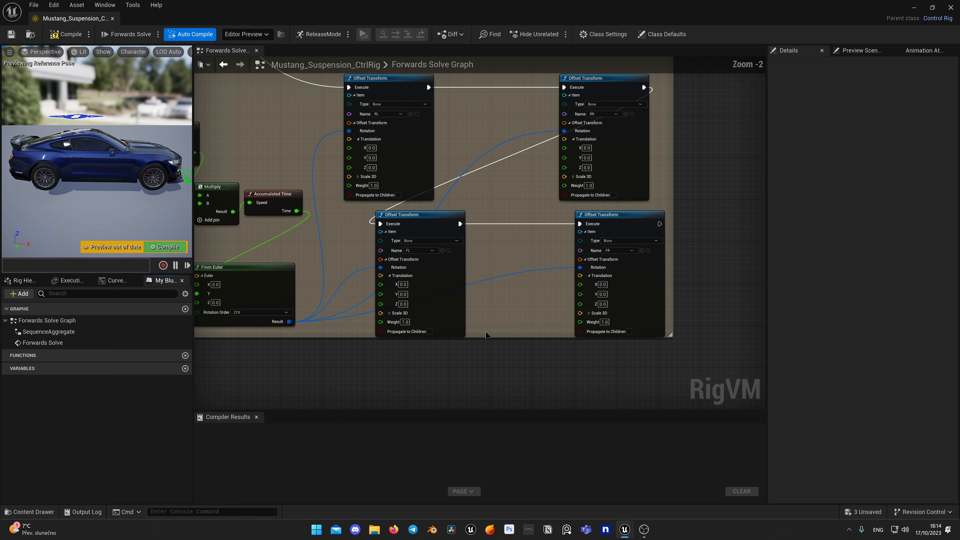
pyautogui.scroll(1, 486, 335)
pyautogui.moveTo(510, 281); pyautogui.dragTo(475, 285, button='right')
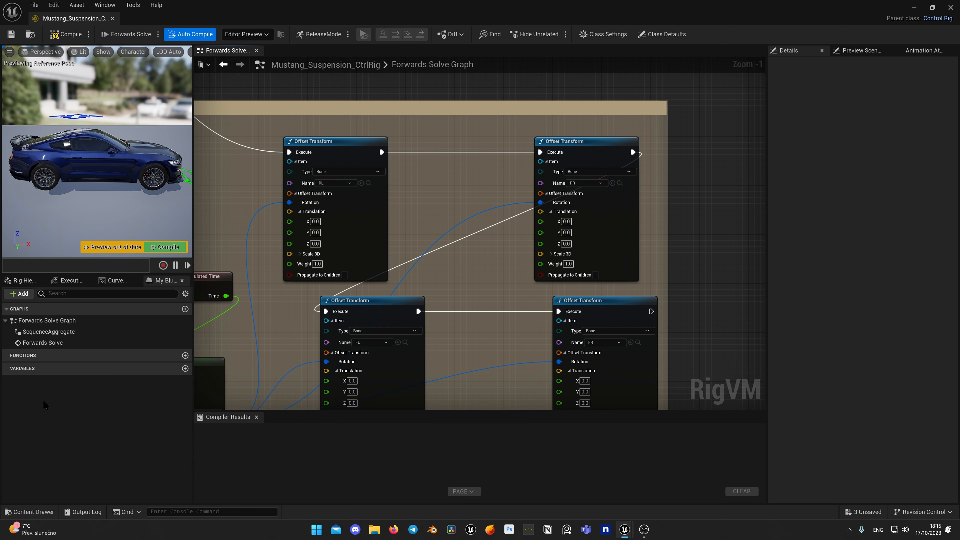
pyautogui.click(186, 368)
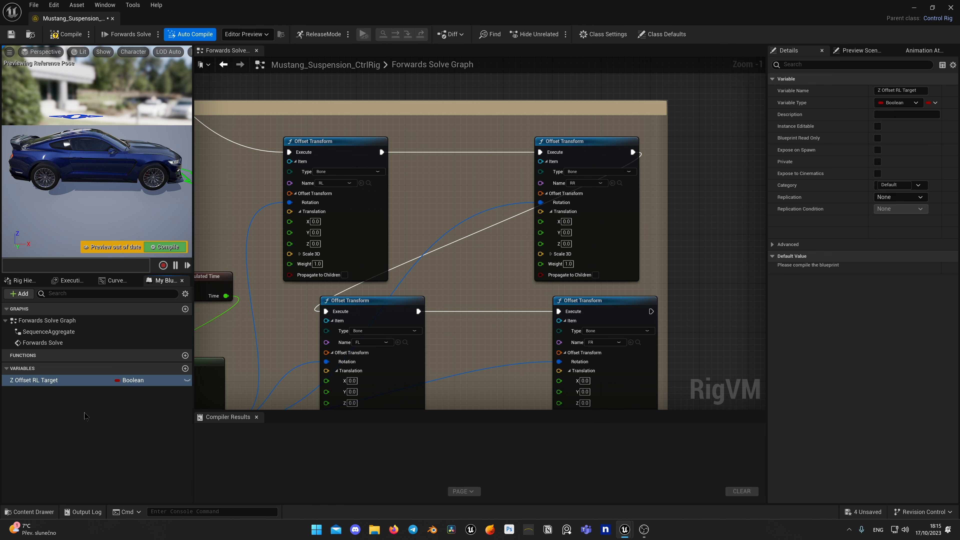
# - Duplicate the Z Offset RL Target variable three times
pyautogui.doubleClick(48, 380)
pyautogui.hotkey('ctrl', 'd')
pyautogui.hotkey('ctrl', 'd')
pyautogui.hotkey('ctrl', 'd')
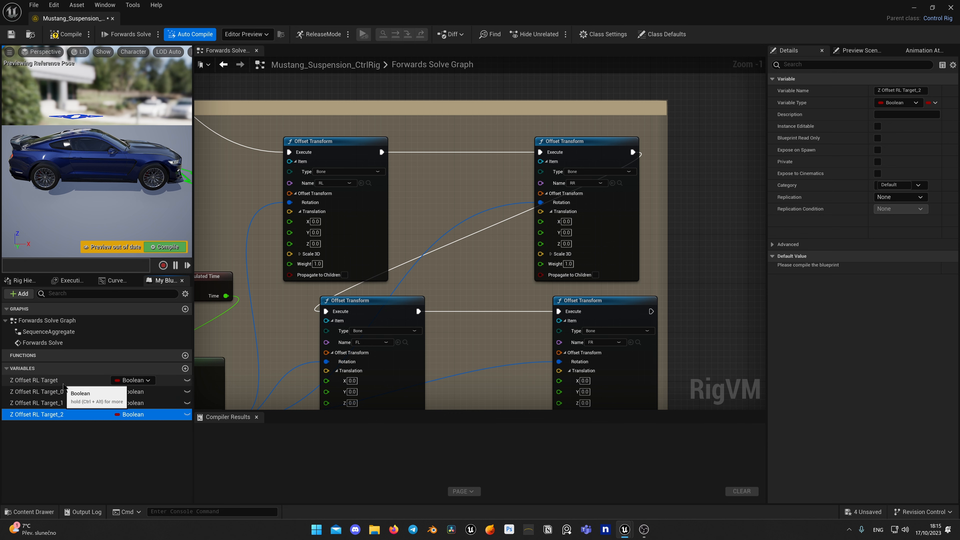
# - Change the type of Z Offset RL Target and its three copies to Float
pyautogui.click(133, 380)
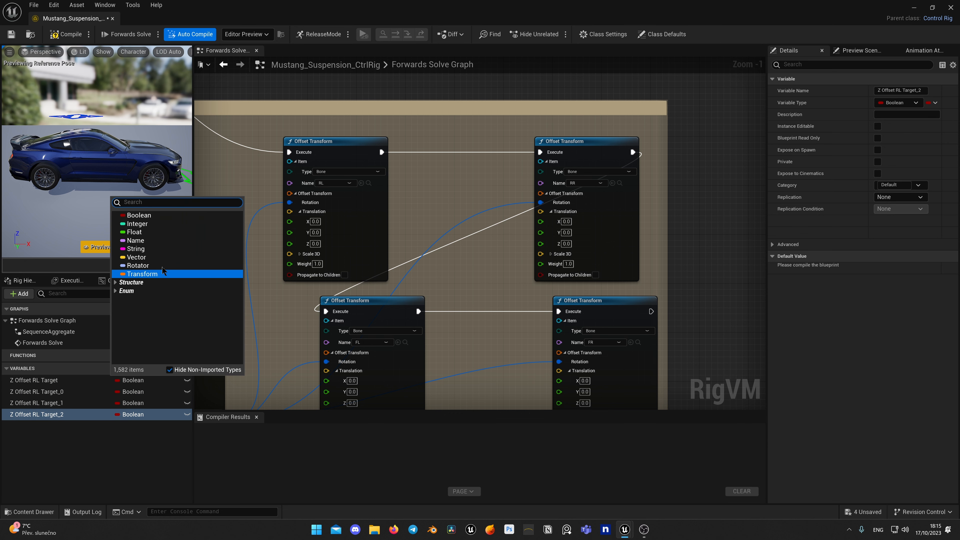
pyautogui.click(134, 232)
pyautogui.click(131, 380)
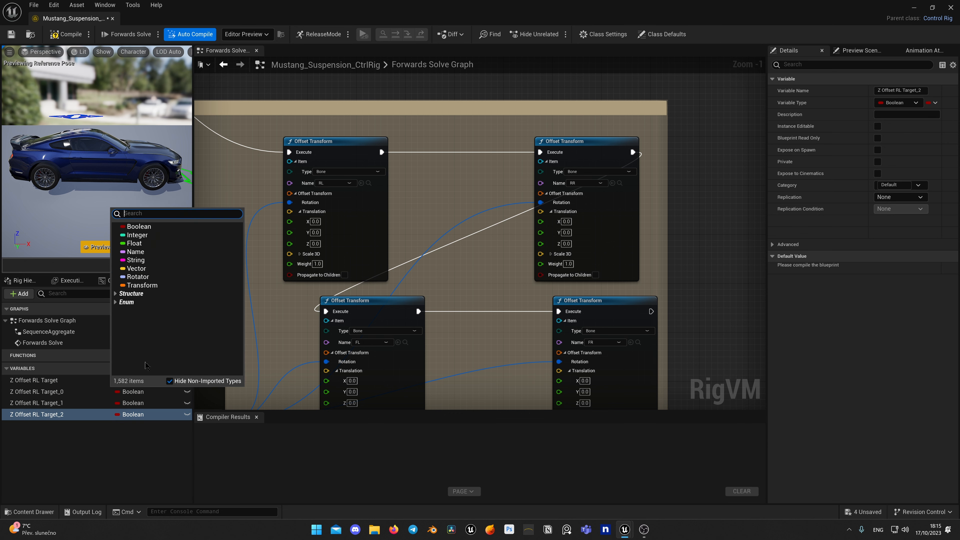
pyautogui.click(136, 244)
pyautogui.click(130, 403)
pyautogui.click(136, 253)
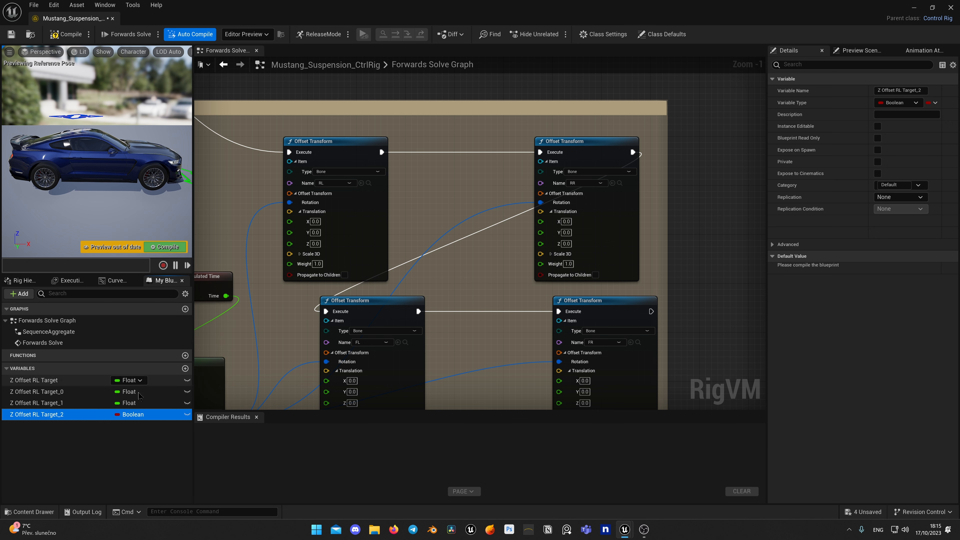
pyautogui.click(132, 414)
pyautogui.click(134, 265)
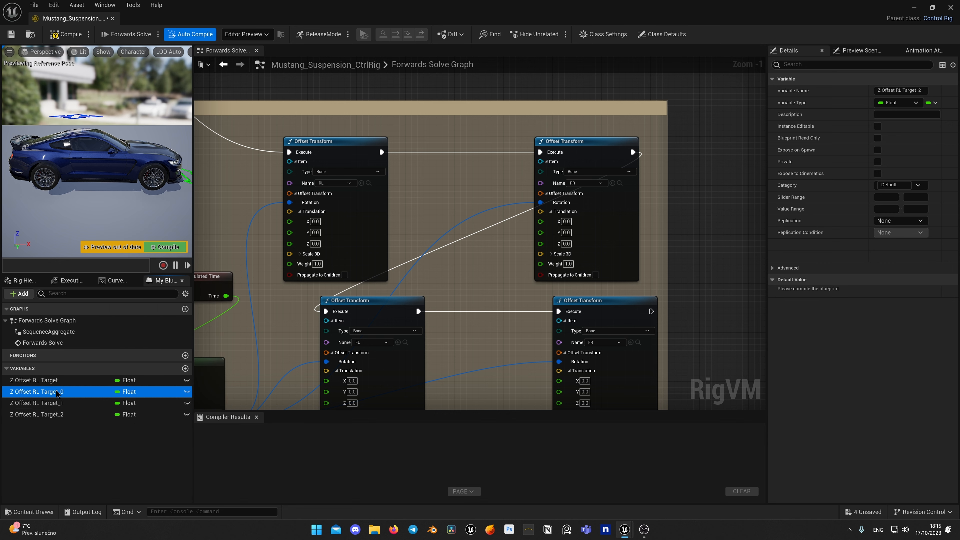
# - Rename the three copied variables Z Offset RR Target, Z Offset FL Target and Z Offset FR Target
pyautogui.press('F2')
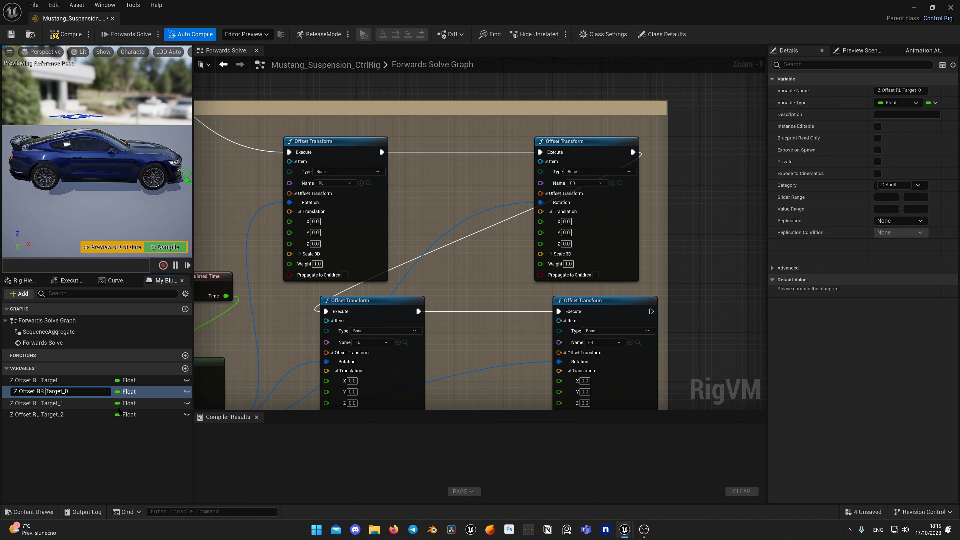
pyautogui.press('BackSpace')
pyautogui.press('Return')
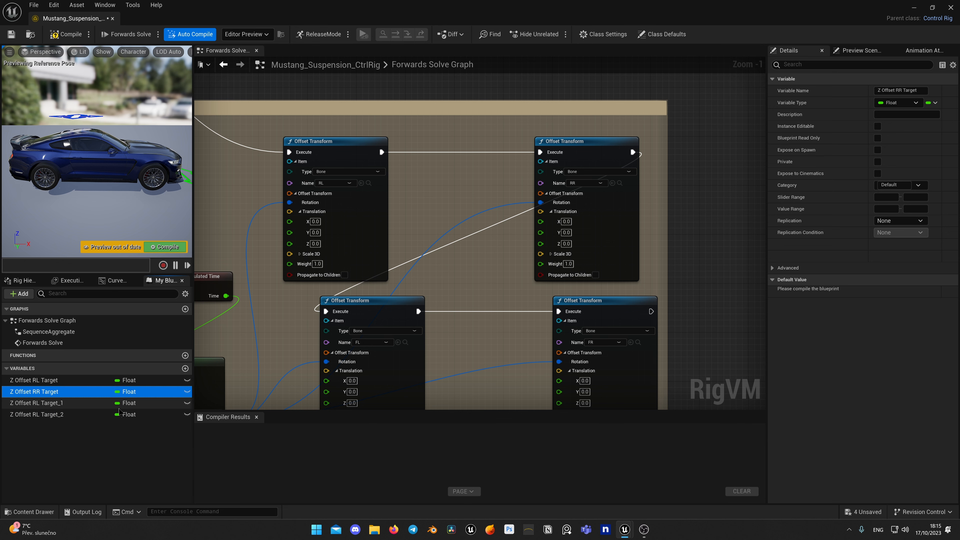
pyautogui.click(78, 404)
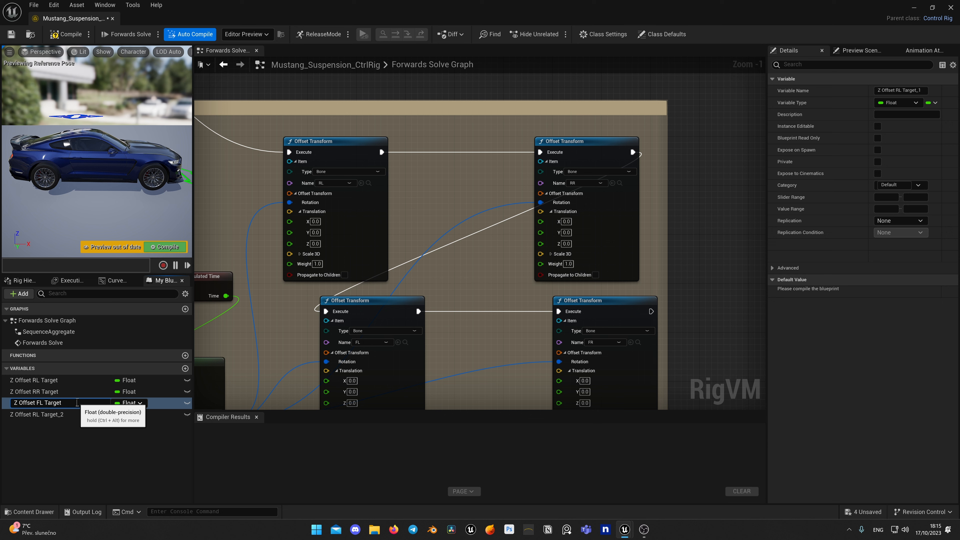
pyautogui.press('Return')
pyautogui.press('Down')
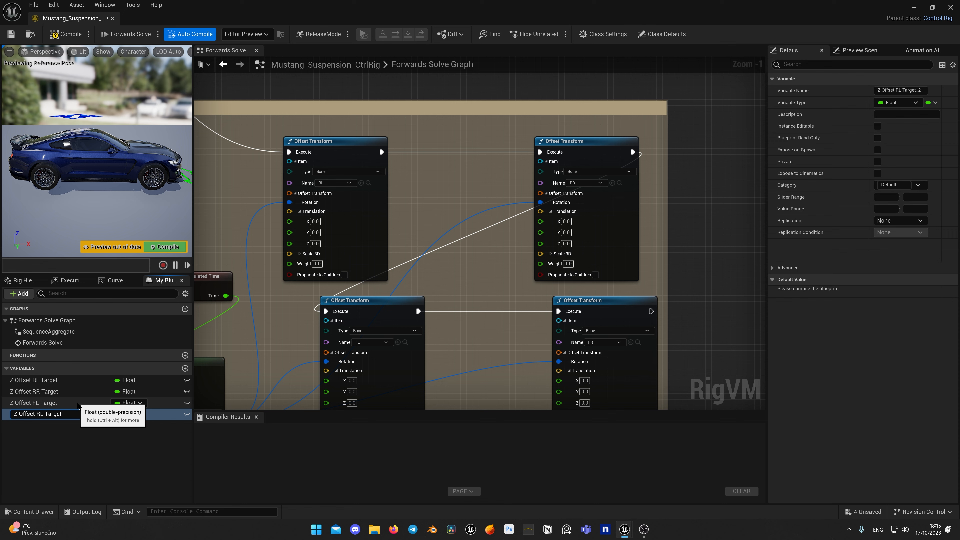
pyautogui.write('R')
pyautogui.press('Return')
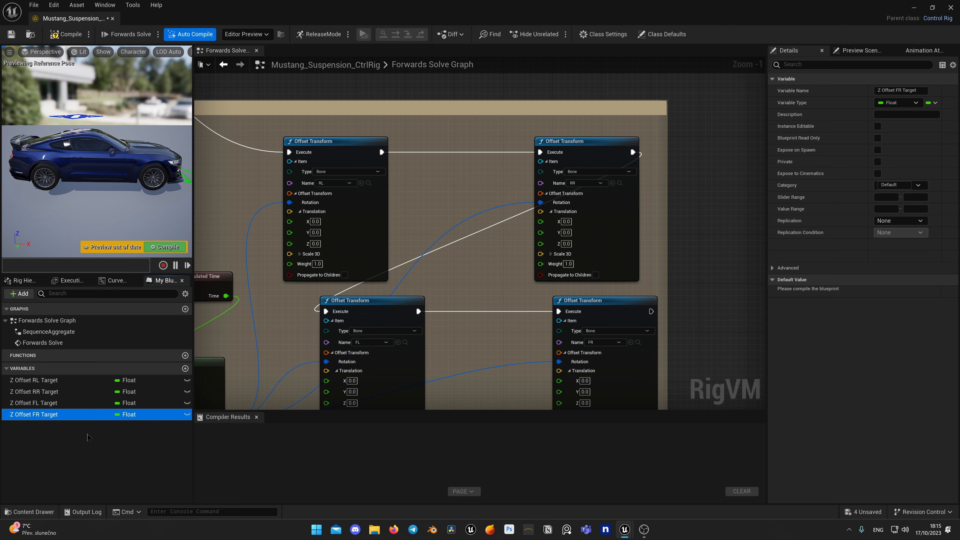
# - Duplicate the Z Offset RL Target variable and rename the copy Z Offset RL
pyautogui.click(150, 431)
pyautogui.scroll(-4, 484, 302)
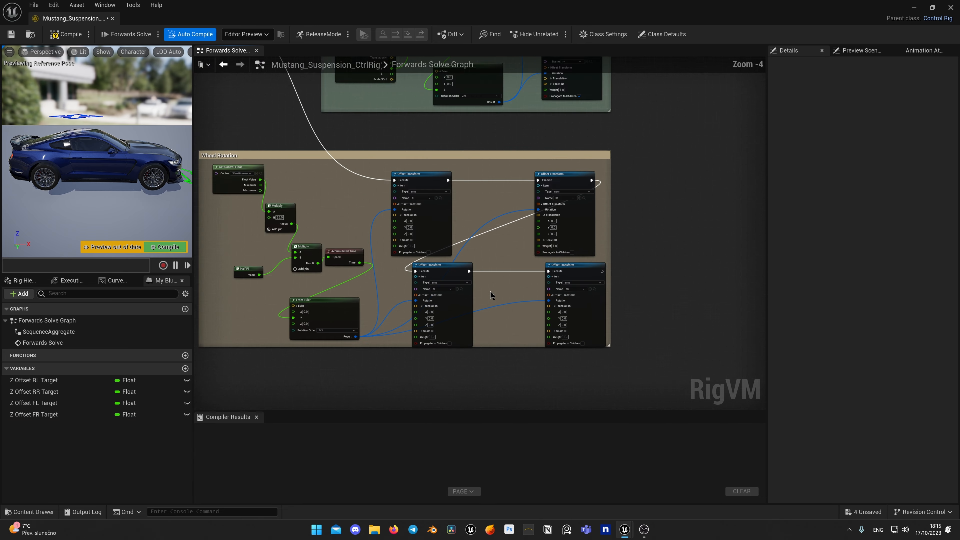
pyautogui.click(95, 380)
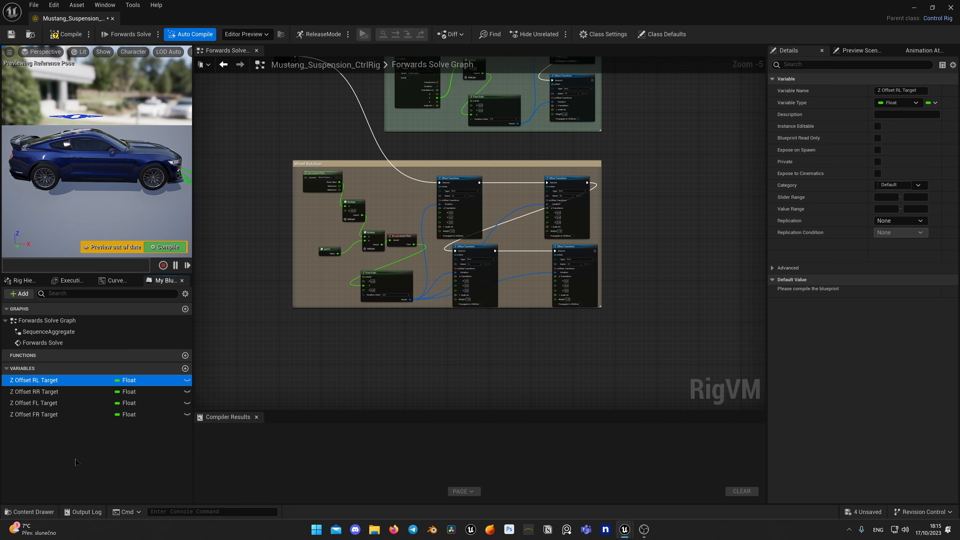
pyautogui.click(42, 448)
pyautogui.hotkey('ctrl', 'w')
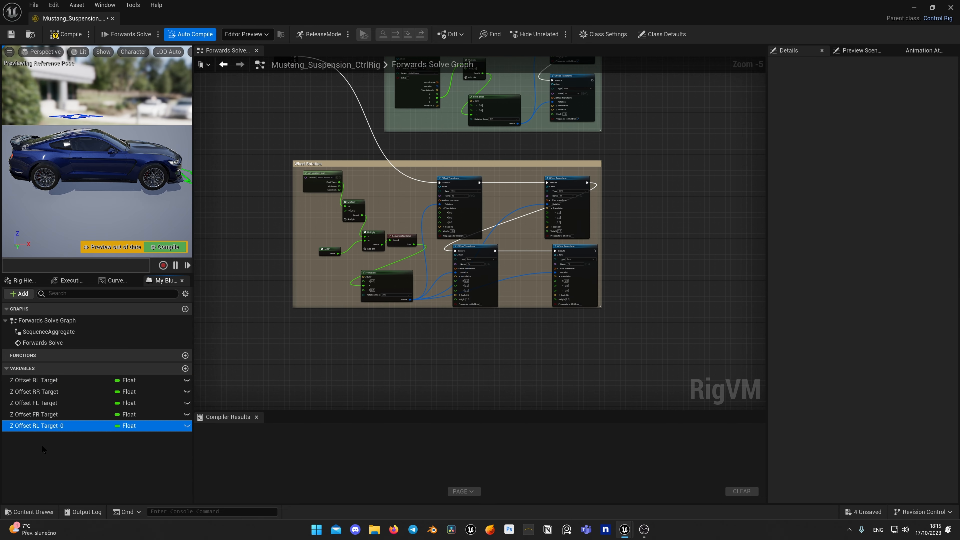
pyautogui.press('F2')
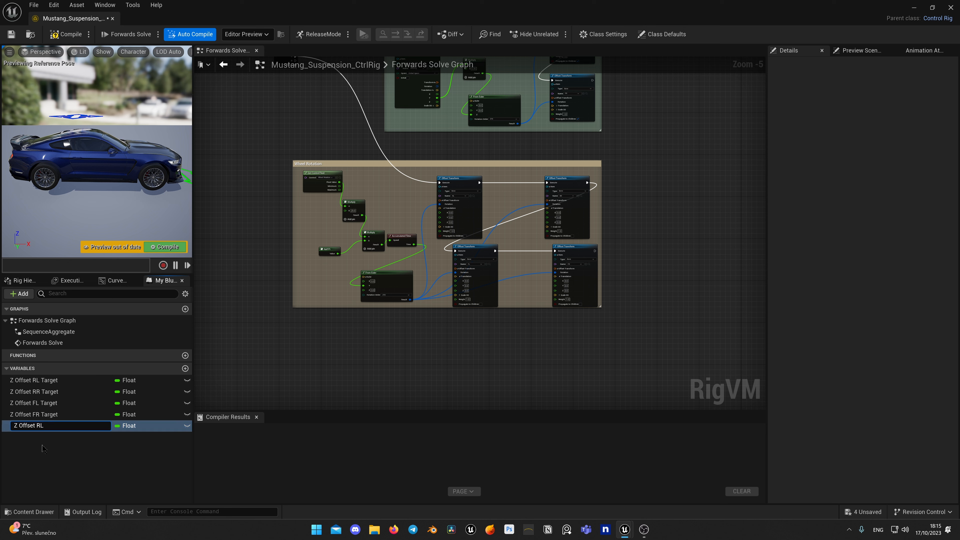
pyautogui.press('Return')
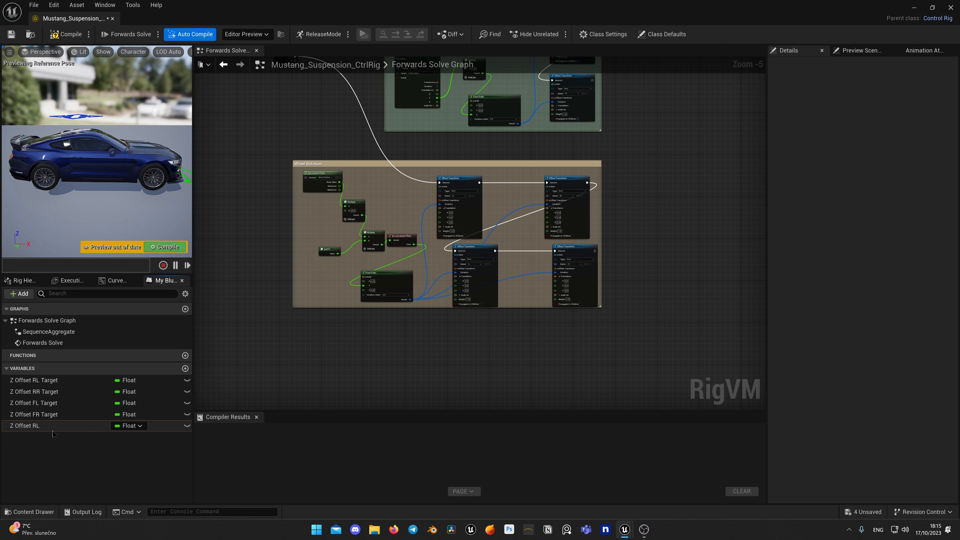
# - Duplicate the Z Offset RL variable three times
pyautogui.hotkey('ctrl', 'd')
pyautogui.hotkey('ctrl', 'd')
pyautogui.hotkey('ctrl', 'd')
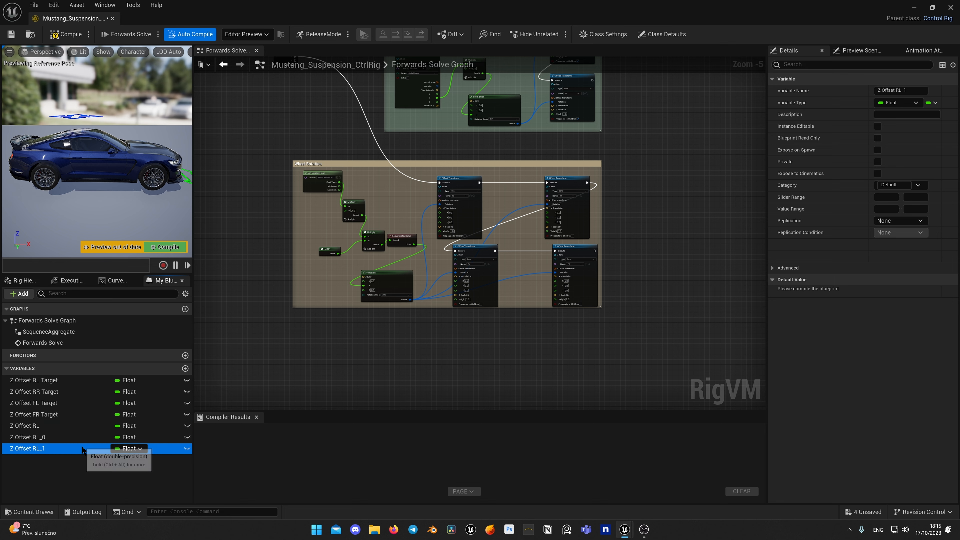
# - Rename the three copies of Z Offset RL to Z Offset RR, Z Offset FL and Z Offset FR
pyautogui.click(63, 438)
pyautogui.press('F2')
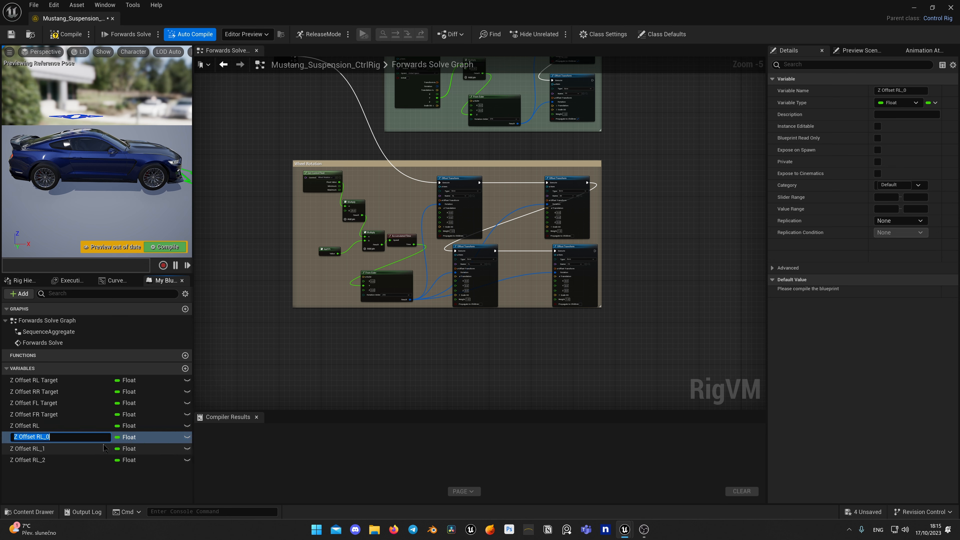
pyautogui.write('Z Offset RR')
pyautogui.press('Return')
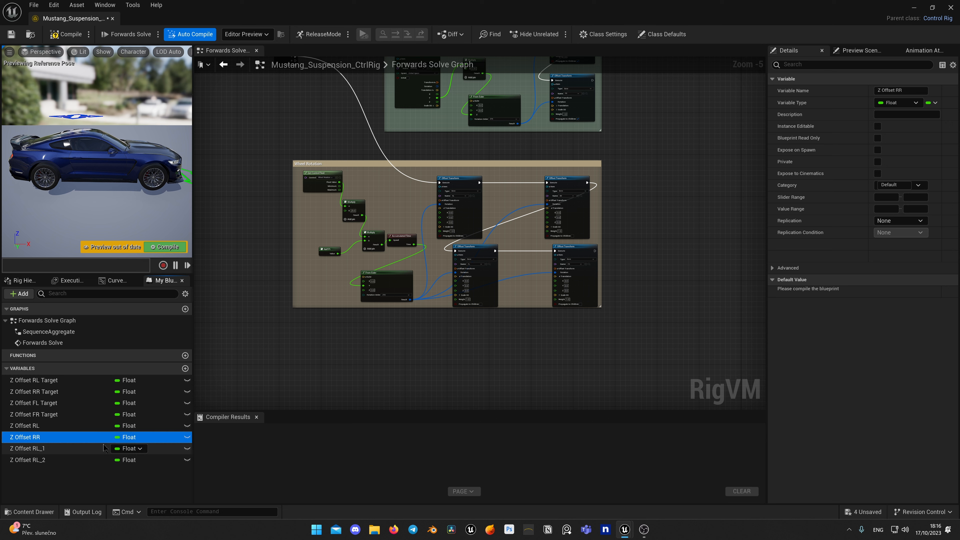
pyautogui.click(73, 450)
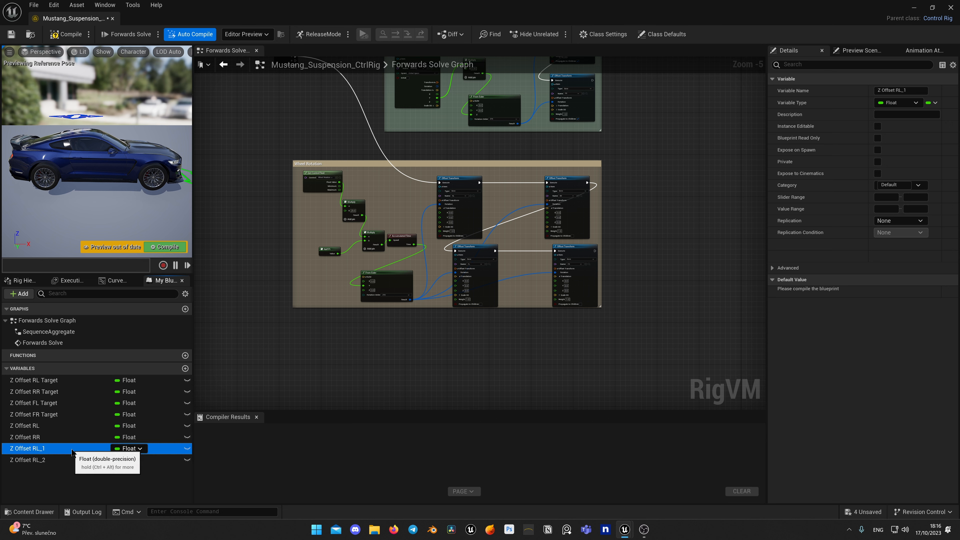
pyautogui.press('F2')
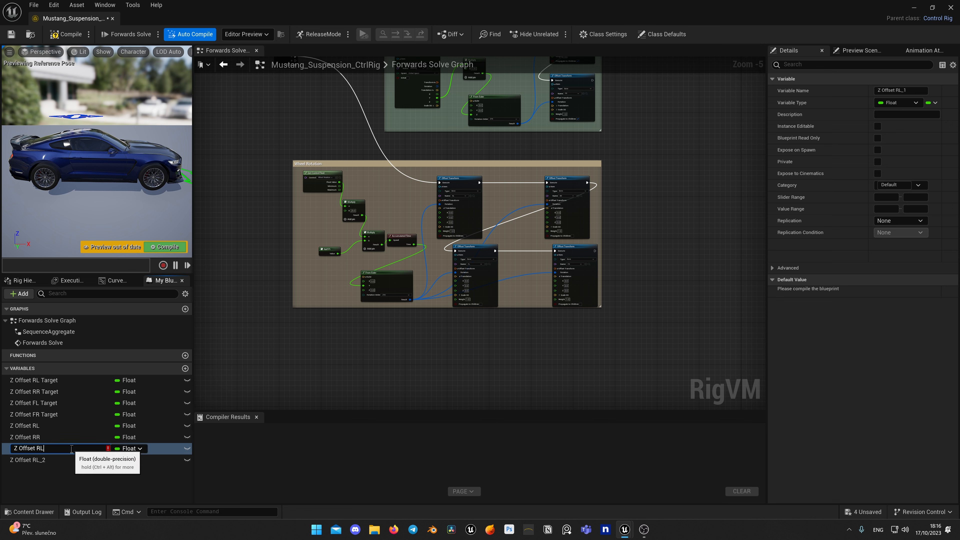
pyautogui.press('Return')
pyautogui.press('Down')
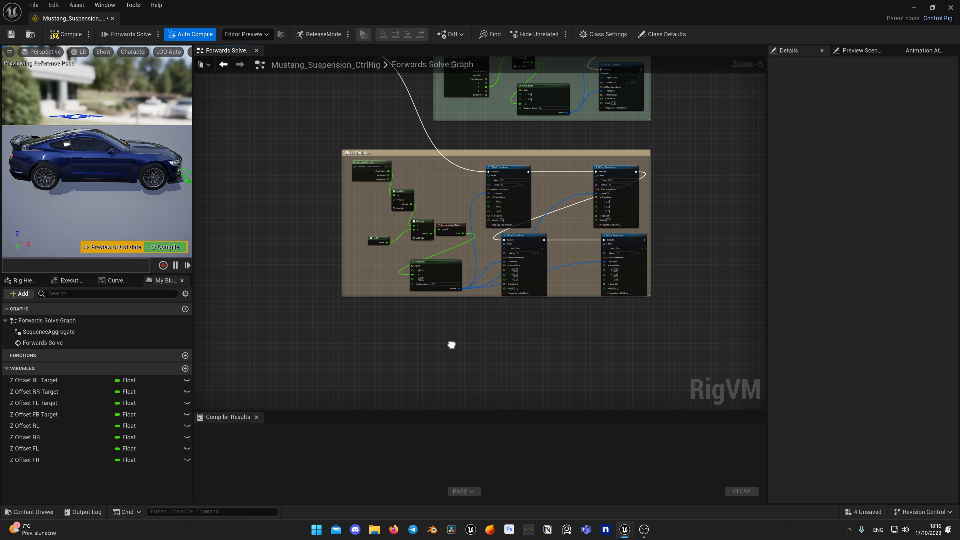
# - Create a new function in the control rig named Wheel Trace Function
pyautogui.scroll(3, 468, 310)
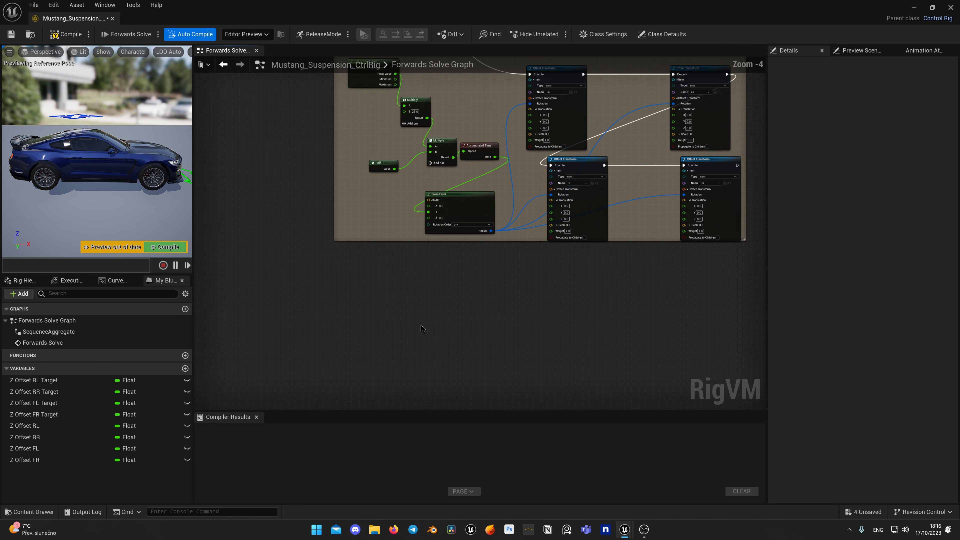
pyautogui.click(185, 355)
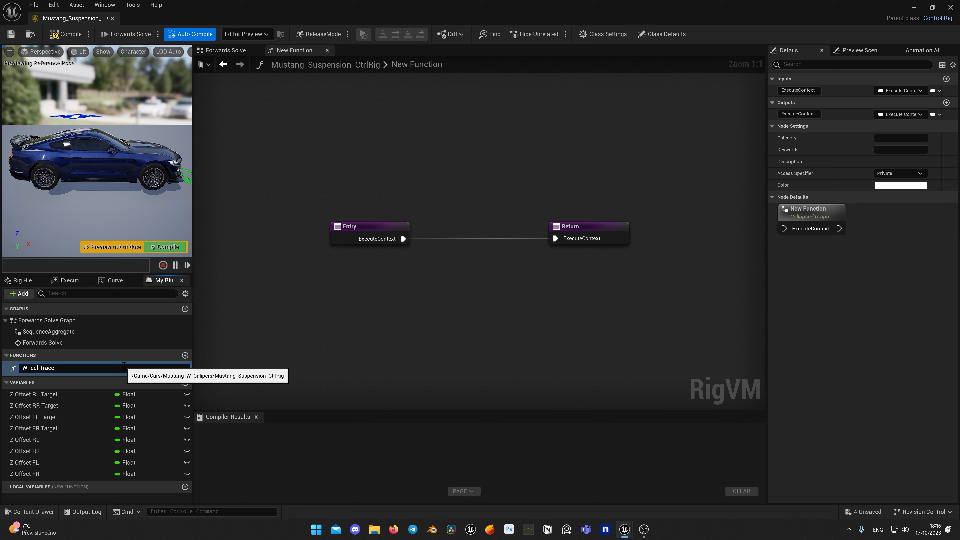
pyautogui.write('Wheel Trace Function')
pyautogui.press('Return')
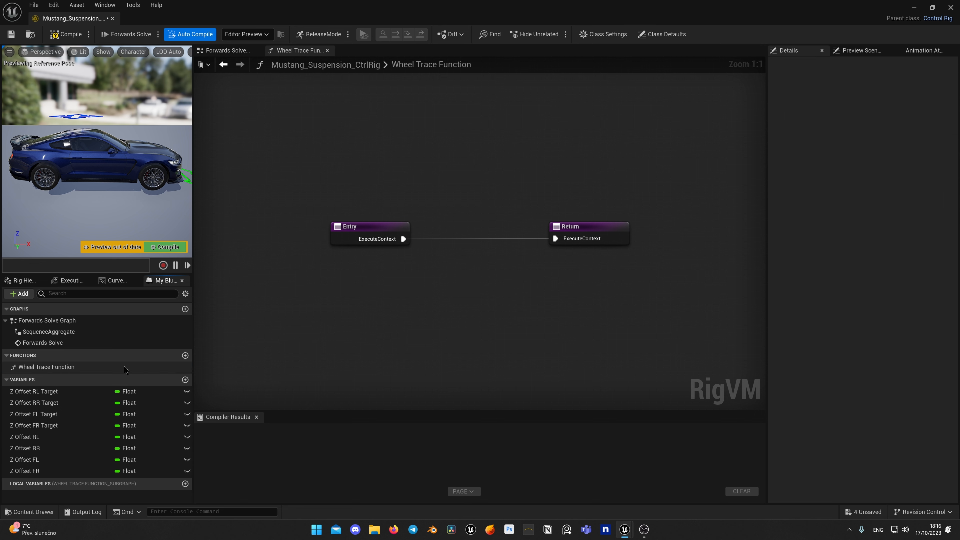
# - Add one input and one output argument to the Wheel Trace Function and set the input's type to Rig Element Key
pyautogui.click(372, 240)
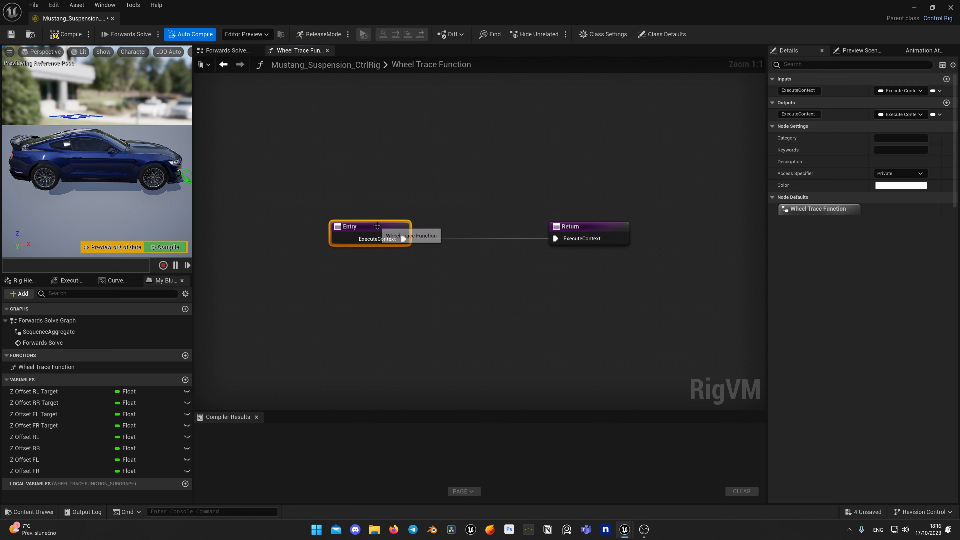
pyautogui.click(946, 79)
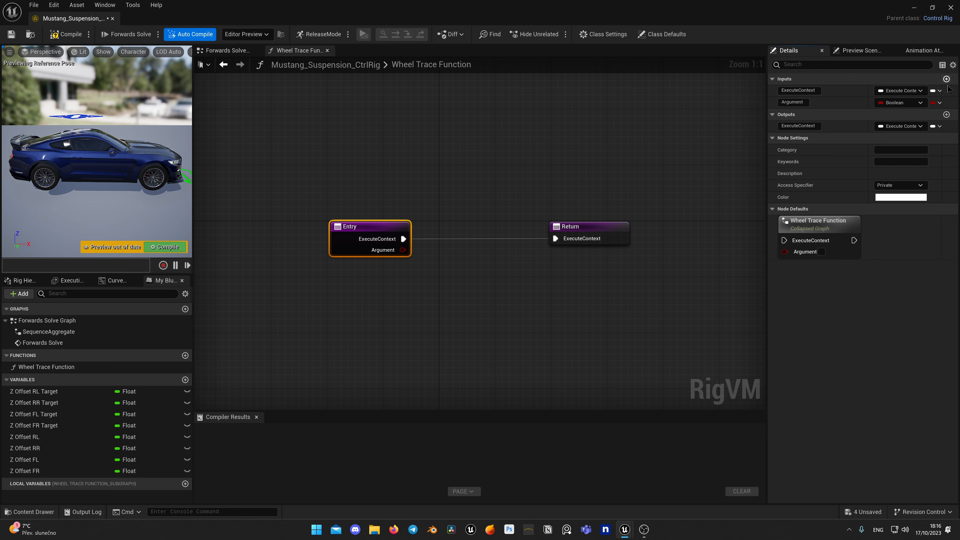
pyautogui.click(947, 114)
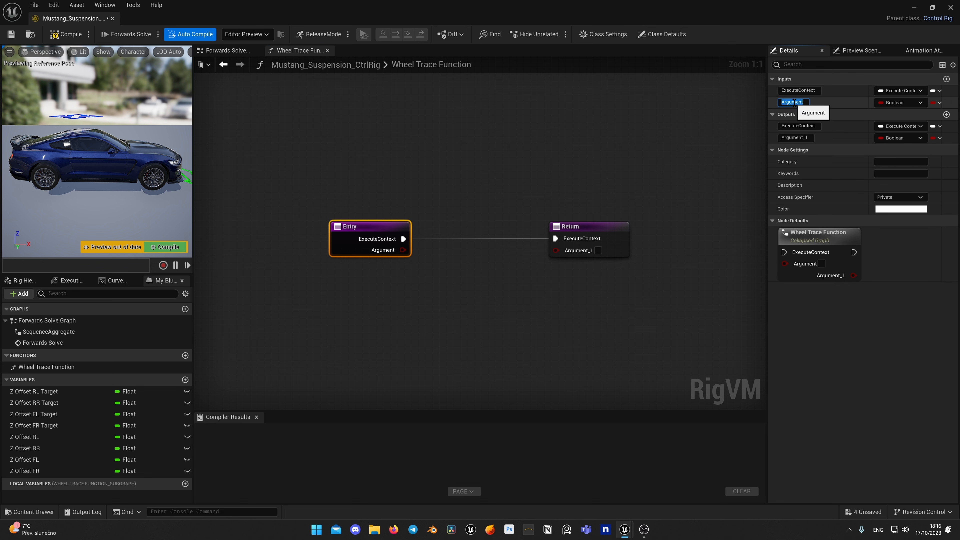
pyautogui.click(919, 104)
pyautogui.write('rig ke')
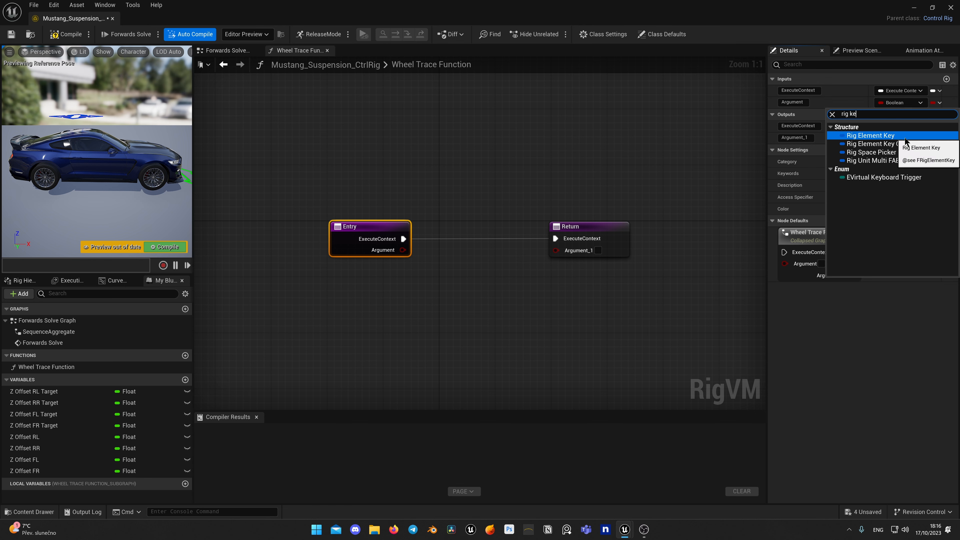
pyautogui.click(870, 136)
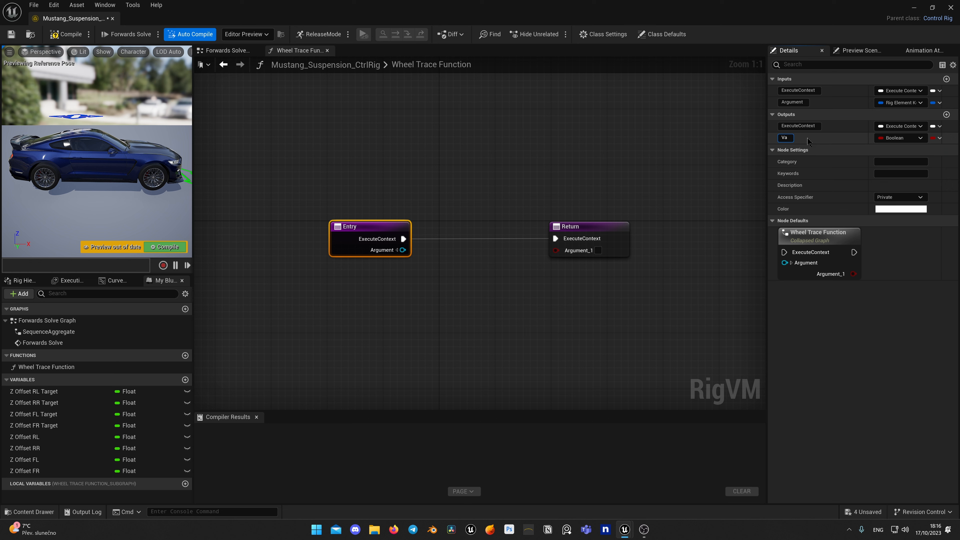
# - Set the output argument's type to Vector, rename it Value, and space the Entry and Return nodes apart
pyautogui.click(902, 138)
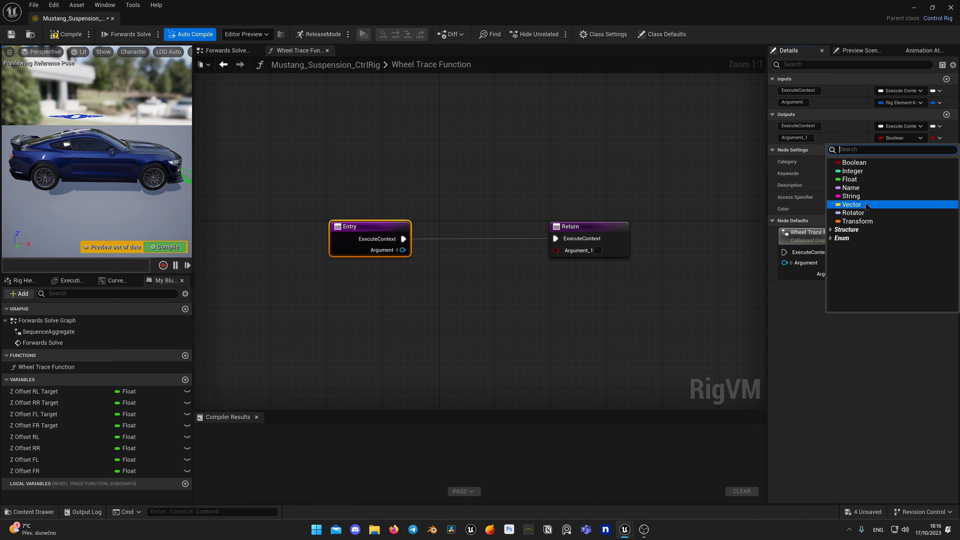
pyautogui.press('Escape')
pyautogui.moveTo(649, 277); pyautogui.dragTo(675, 227, button='right')
pyautogui.click(589, 200)
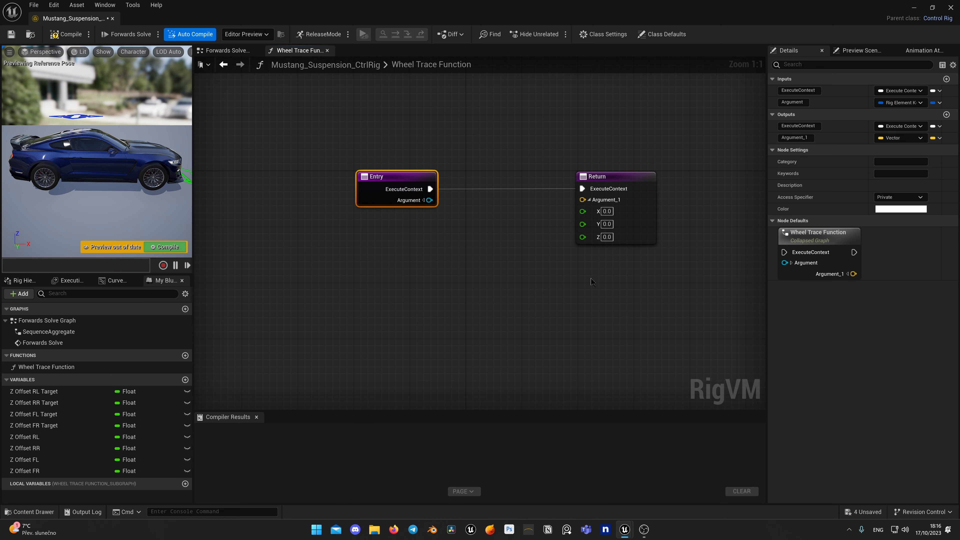
pyautogui.moveTo(393, 177); pyautogui.dragTo(293, 177)
pyautogui.moveTo(620, 177); pyautogui.dragTo(644, 177)
pyautogui.click(809, 140)
# - Move the Entry node further from the Return node to make more room in the function graph
pyautogui.click(469, 265)
pyautogui.scroll(-2, 469, 265)
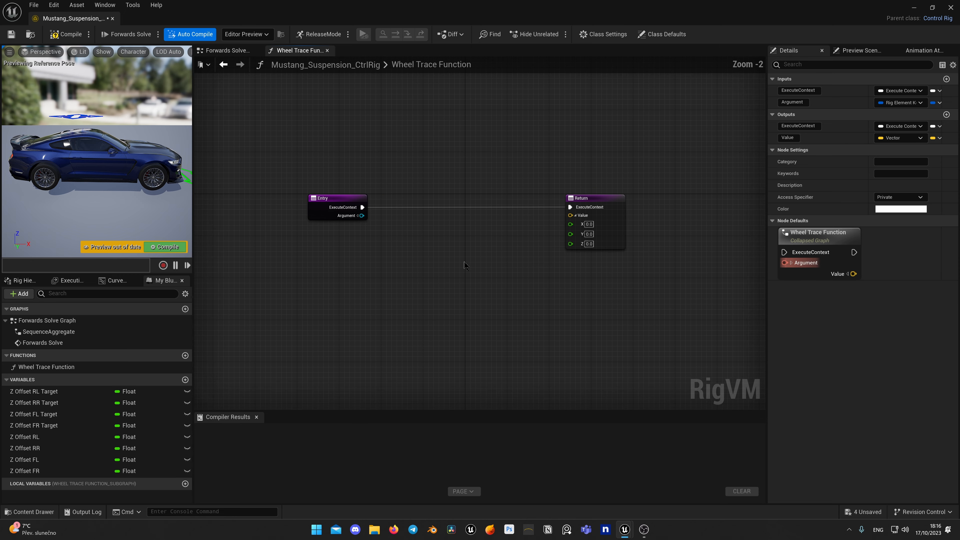
pyautogui.moveTo(471, 291); pyautogui.dragTo(493, 242, button='right')
pyautogui.scroll(-2, 497, 259)
pyautogui.scroll(1, 503, 261)
pyautogui.moveTo(369, 143); pyautogui.dragTo(293, 144)
pyautogui.click(389, 205)
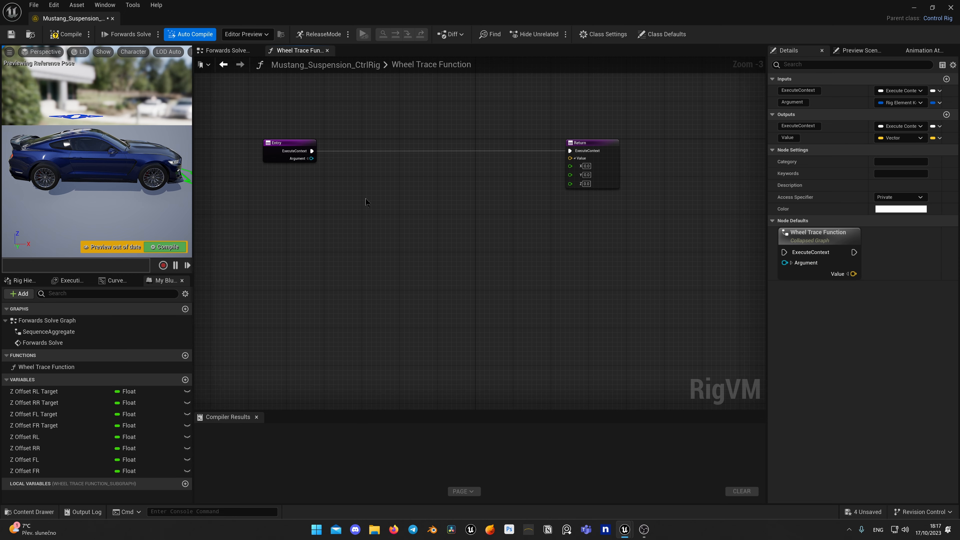
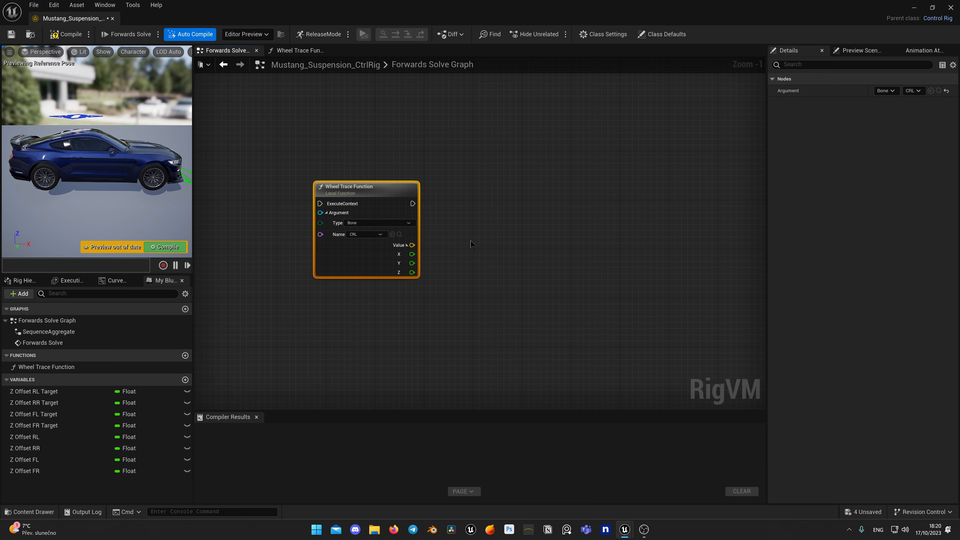
# - Add a setter for Z Offset RL Target, run it after the CRL Wheel Trace Function, and feed it the trace's Z output
pyautogui.moveTo(471, 244); pyautogui.dragTo(430, 277, button='right')
pyautogui.moveTo(32, 392); pyautogui.dragTo(437, 242)
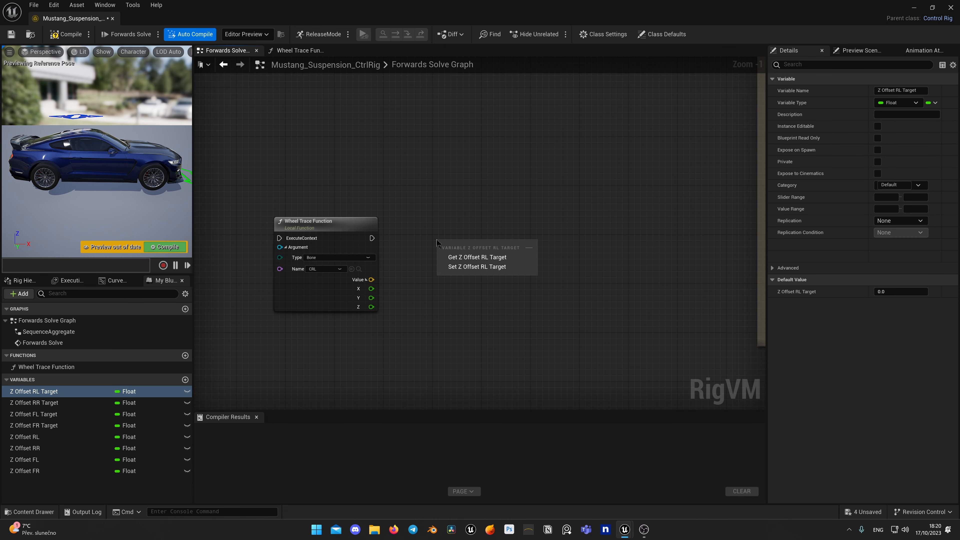
pyautogui.click(461, 267)
pyautogui.moveTo(474, 250); pyautogui.dragTo(459, 228)
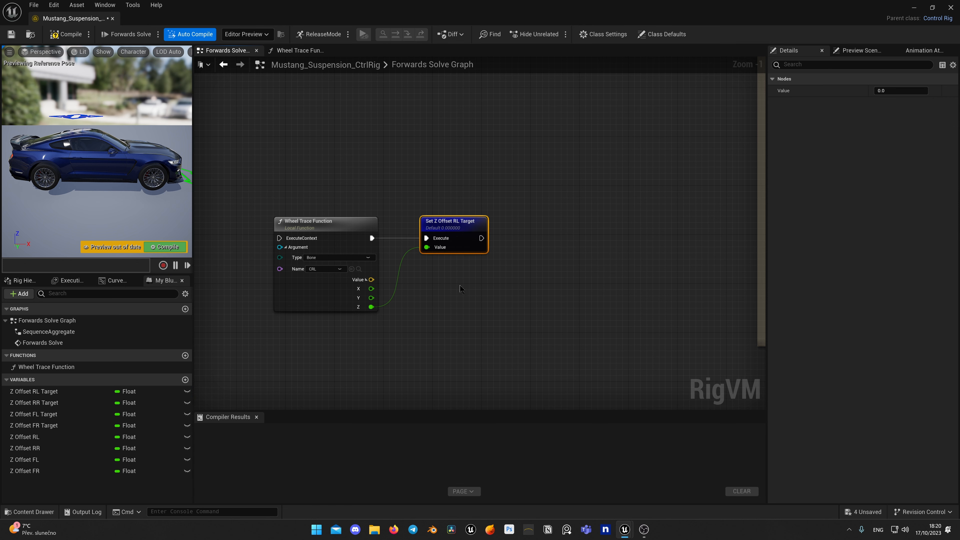
pyautogui.scroll(-3, 460, 288)
pyautogui.moveTo(313, 346)
pyautogui.mouseDown()
pyautogui.moveTo(469, 227)
pyautogui.moveTo(379, 254)
pyautogui.mouseUp()
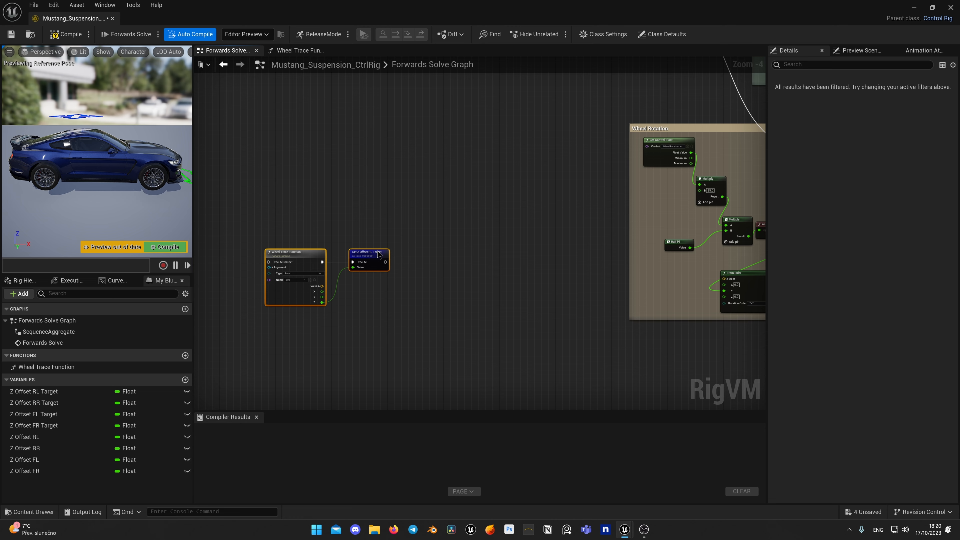
pyautogui.moveTo(426, 255); pyautogui.dragTo(446, 209, button='right')
pyautogui.scroll(2, 495, 280)
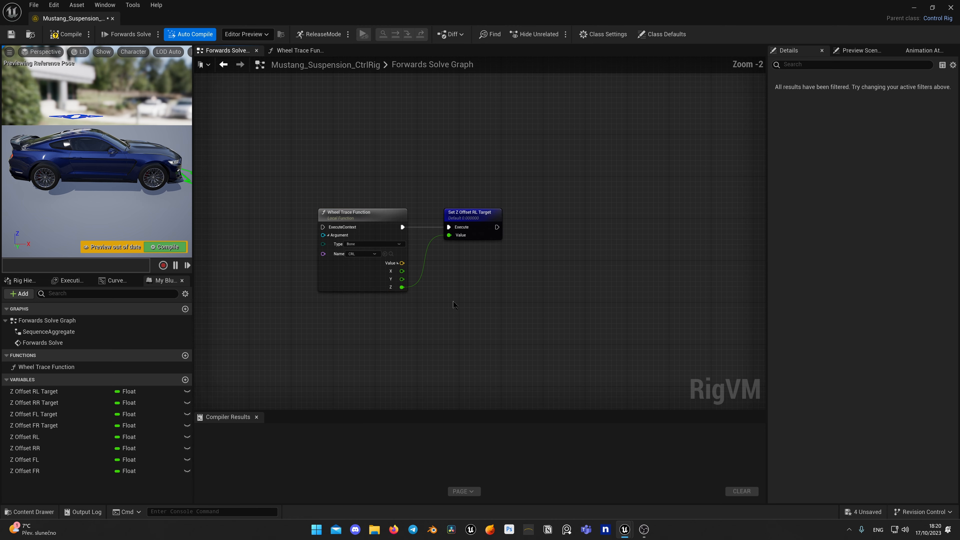
# - Duplicate the Wheel Trace Function node beside the Z Offset RL Target setter and set the copy's bone to CRR
pyautogui.moveTo(543, 285); pyautogui.dragTo(625, 265, button='right')
pyautogui.moveTo(616, 280); pyautogui.dragTo(412, 238)
pyautogui.moveTo(406, 243); pyautogui.dragTo(296, 243)
pyautogui.click(296, 242)
pyautogui.moveTo(555, 206); pyautogui.dragTo(482, 213, button='right')
pyautogui.hotkey('ctrl', 'v')
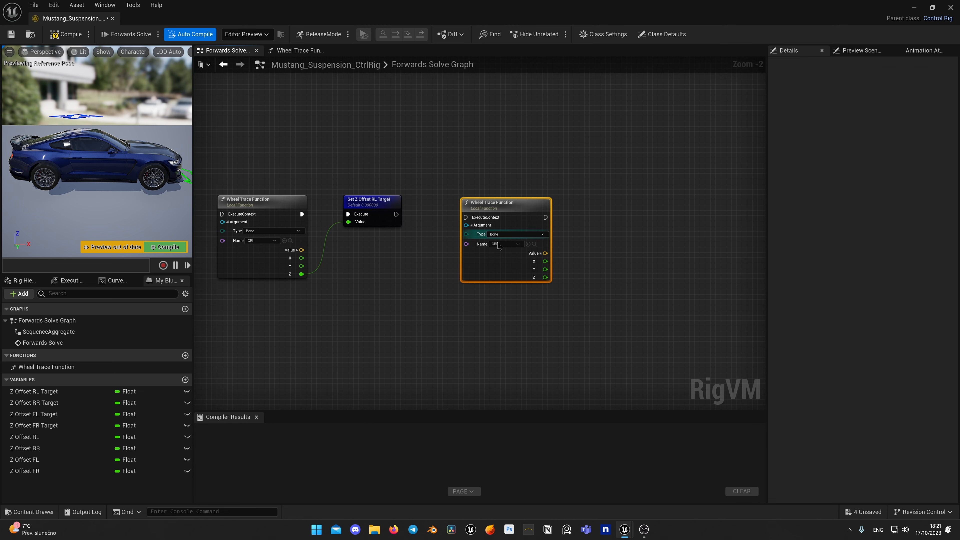
pyautogui.click(518, 244)
pyautogui.click(492, 281)
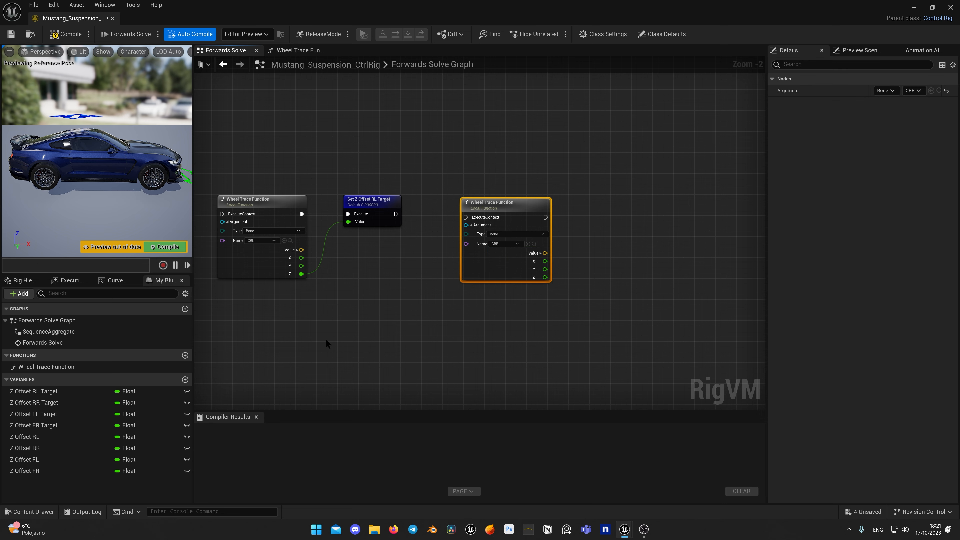
# - Paste a third Wheel Trace Function node below the first one and set its bone to FL
pyautogui.hotkey('ctrl', 'c')
pyautogui.moveTo(502, 284); pyautogui.dragTo(616, 201, button='right')
pyautogui.hotkey('ctrl', 'v')
pyautogui.moveTo(378, 284); pyautogui.dragTo(346, 285)
pyautogui.click(374, 325)
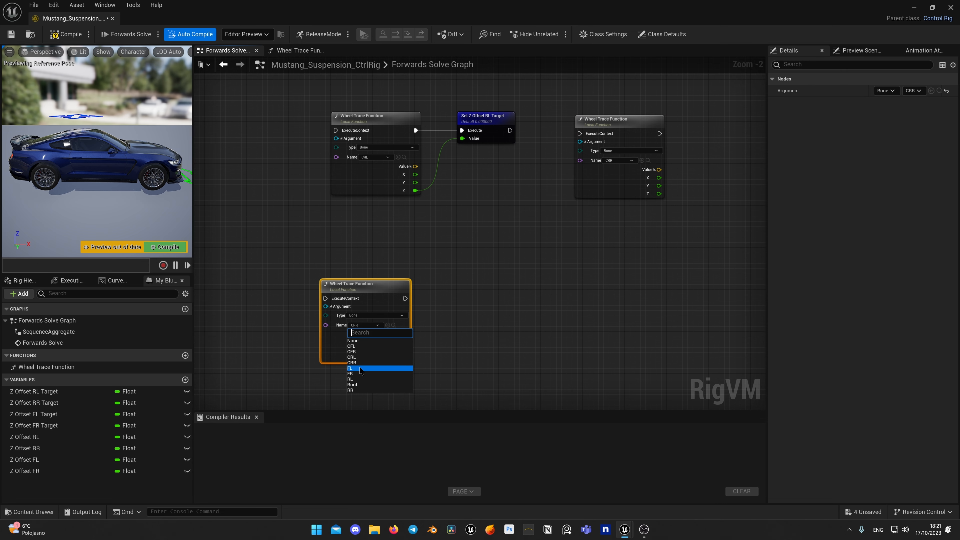
pyautogui.click(363, 370)
# - Paste a fourth Wheel Trace Function node, set its bone to CFR, and change the third node's bone to CFL
pyautogui.hotkey('ctrl', 'c')
pyautogui.hotkey('ctrl', 'v')
pyautogui.moveTo(603, 288); pyautogui.dragTo(591, 289)
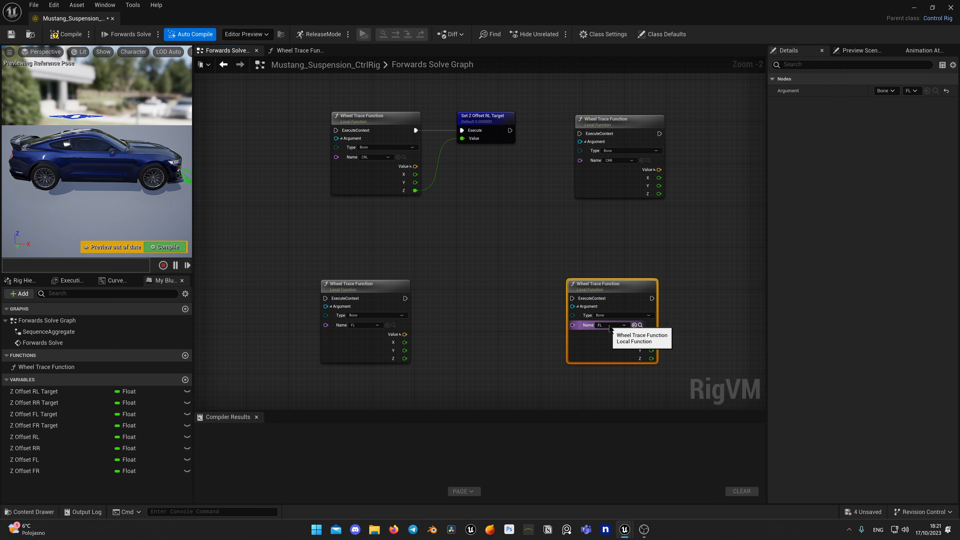
pyautogui.click(609, 325)
pyautogui.click(598, 352)
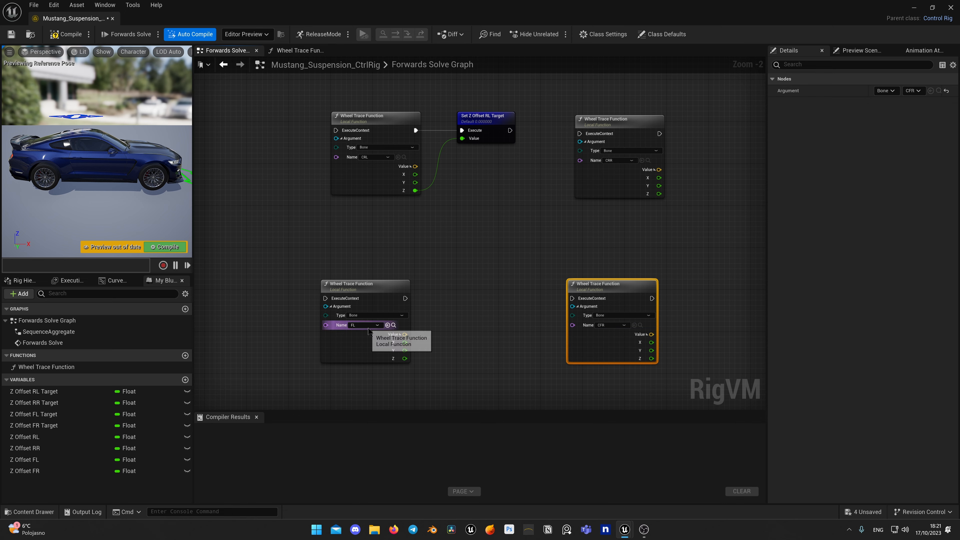
pyautogui.click(364, 326)
pyautogui.click(353, 346)
# - Add setters for Z Offset RR Target, Z Offset FL Target and Z Offset FR Target beside the CRR, CFL and CFR trace nodes
pyautogui.moveTo(486, 319); pyautogui.dragTo(368, 301, button='right')
pyautogui.moveTo(34, 403); pyautogui.dragTo(610, 142)
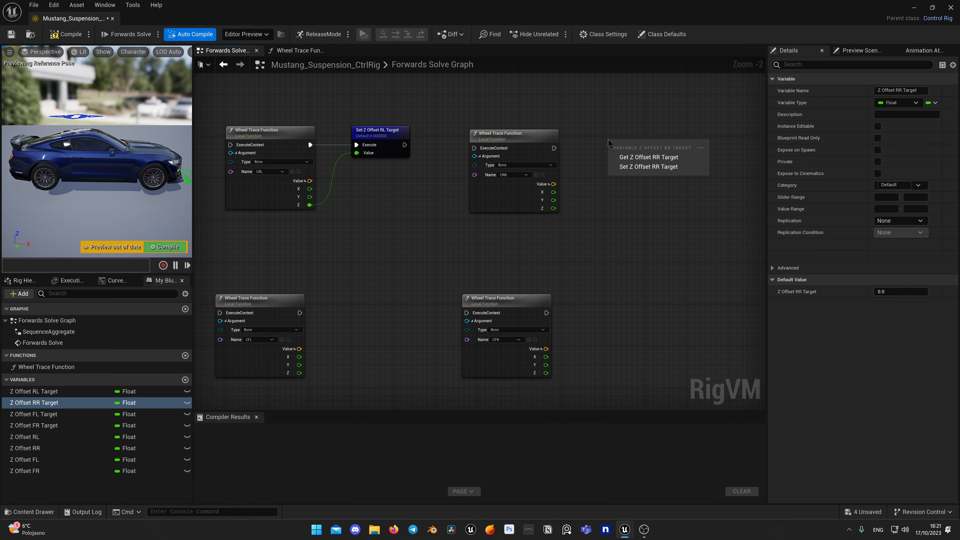
pyautogui.click(642, 167)
pyautogui.moveTo(34, 414); pyautogui.dragTo(351, 304)
pyautogui.click(389, 329)
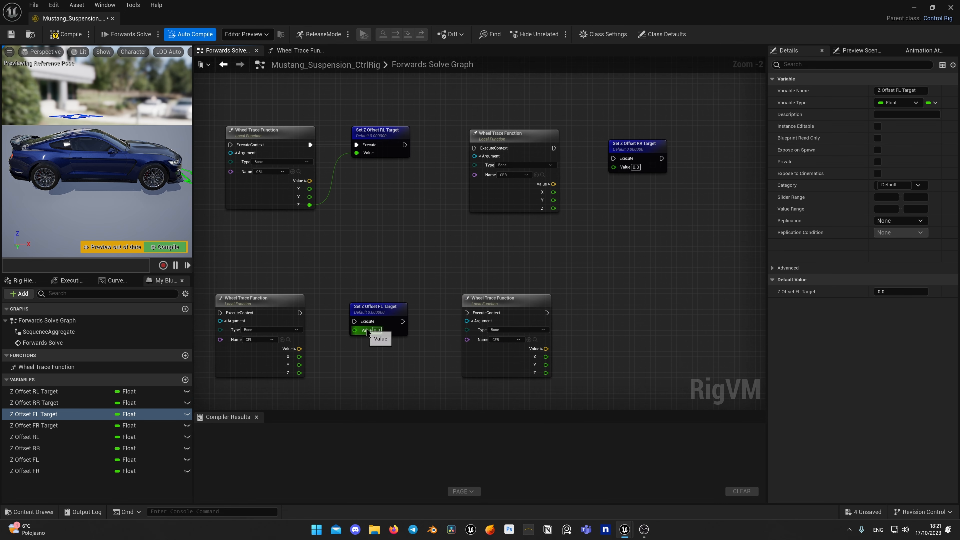
pyautogui.moveTo(34, 425); pyautogui.dragTo(609, 305)
pyautogui.click(648, 332)
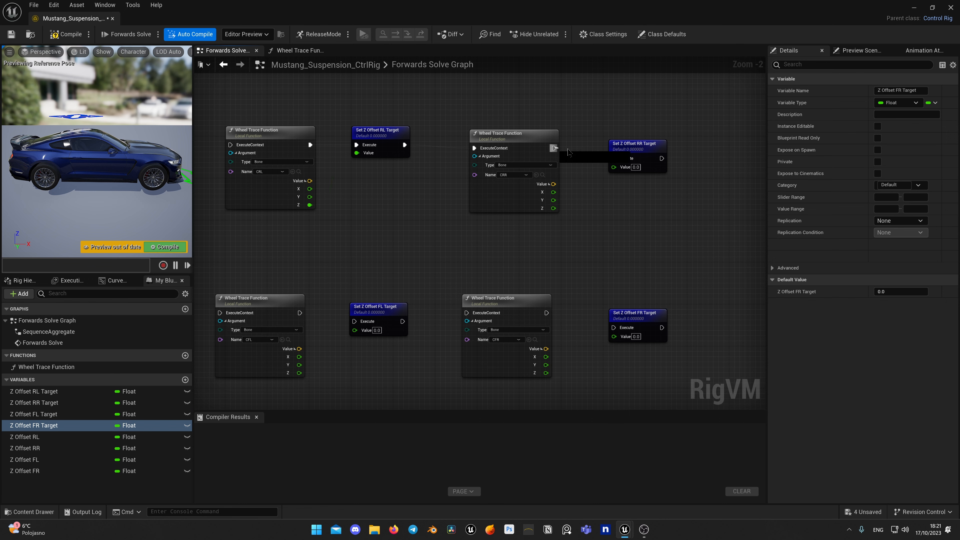
# - Chain the execution of the trace and setter nodes in the order RL, RR, FL, FR, and straighten the second row
pyautogui.moveTo(660, 158); pyautogui.dragTo(274, 316)
pyautogui.moveTo(402, 321); pyautogui.dragTo(466, 312)
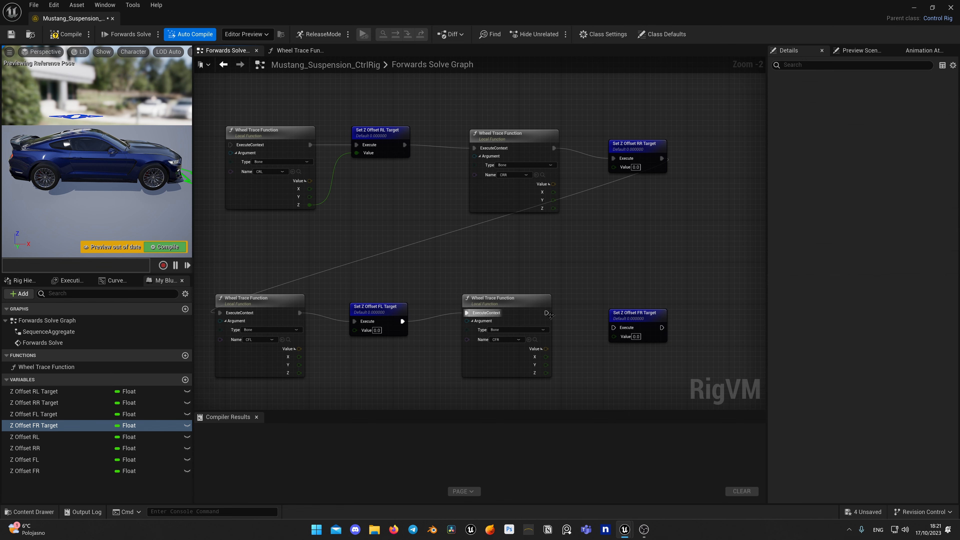
pyautogui.moveTo(546, 313); pyautogui.dragTo(614, 328)
pyautogui.click(635, 315)
pyautogui.click(378, 309)
pyautogui.moveTo(347, 356)
pyautogui.mouseDown(button='right')
pyautogui.moveTo(424, 357)
pyautogui.moveTo(359, 340)
pyautogui.mouseUp(button='right')
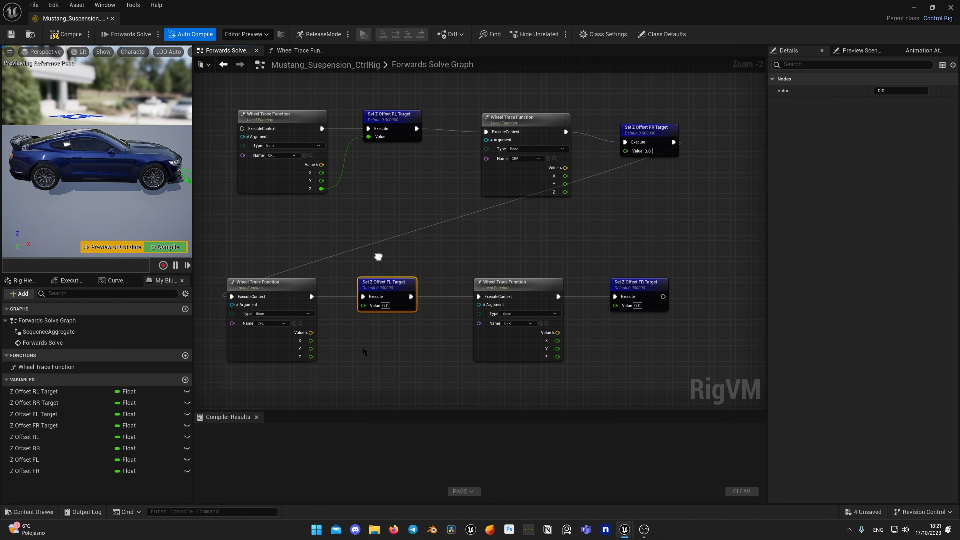
# - Shift the second row of nodes and connect the Z outputs of the CRR, CFL and CFR traces to their setters' values
pyautogui.moveTo(374, 261); pyautogui.dragTo(703, 369)
pyautogui.click(383, 234)
pyautogui.moveTo(367, 332); pyautogui.dragTo(389, 305)
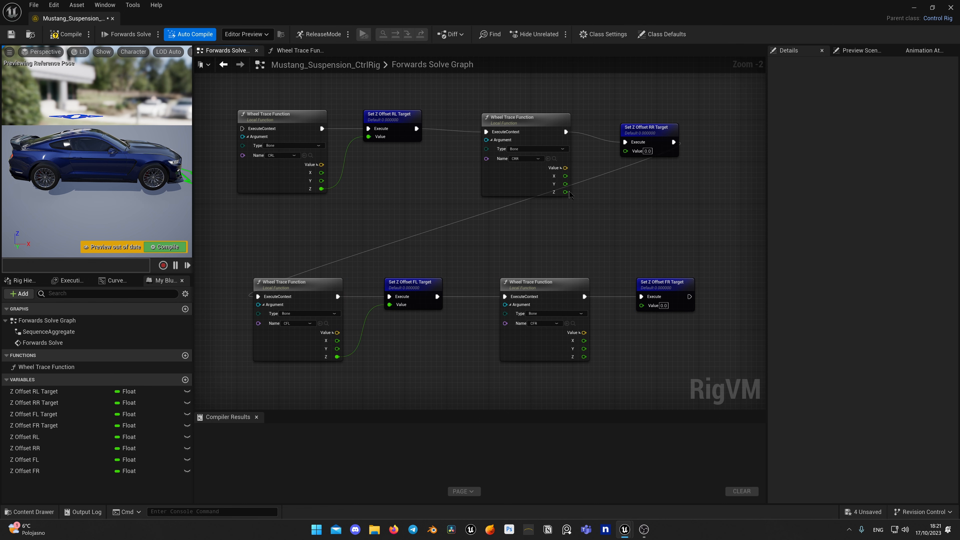
pyautogui.moveTo(584, 356); pyautogui.dragTo(643, 310)
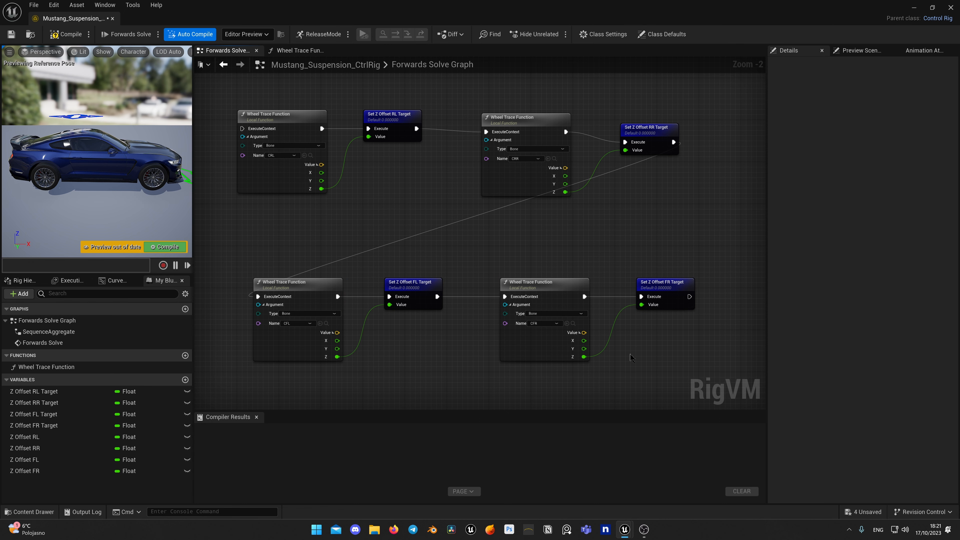
# - Reposition the Forwards Solve and Sequence nodes and connect Sequence output D to the CRL Wheel Trace Function node
pyautogui.scroll(-4, 627, 317)
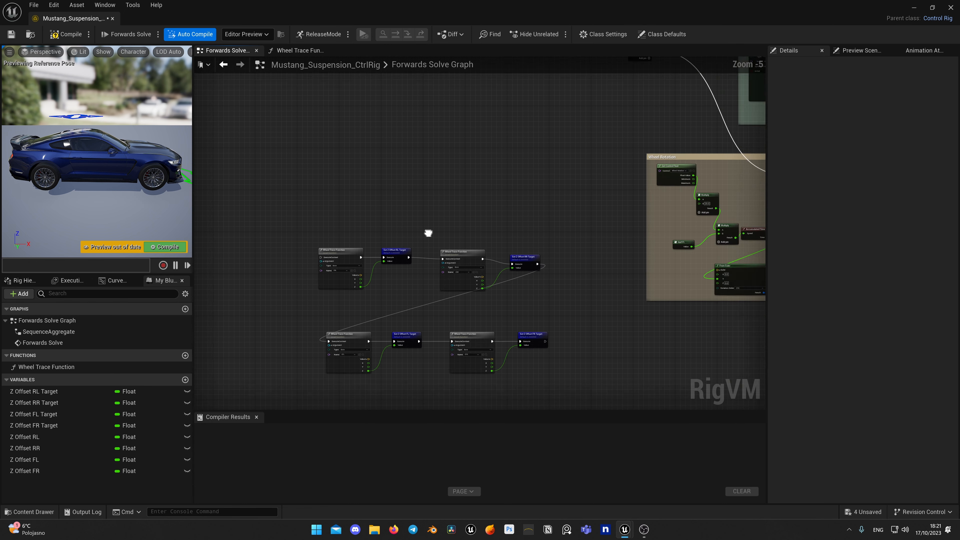
pyautogui.scroll(2, 497, 228)
pyautogui.moveTo(459, 214); pyautogui.dragTo(204, 168)
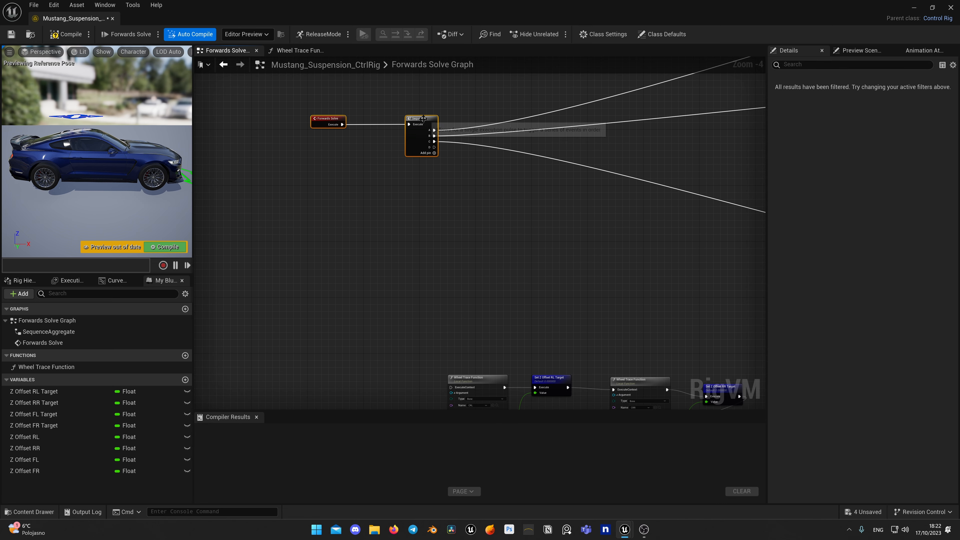
pyautogui.moveTo(420, 121)
pyautogui.mouseDown()
pyautogui.moveTo(384, 118)
pyautogui.moveTo(536, 386)
pyautogui.moveTo(515, 364)
pyautogui.mouseUp()
pyautogui.scroll(4, 393, 170)
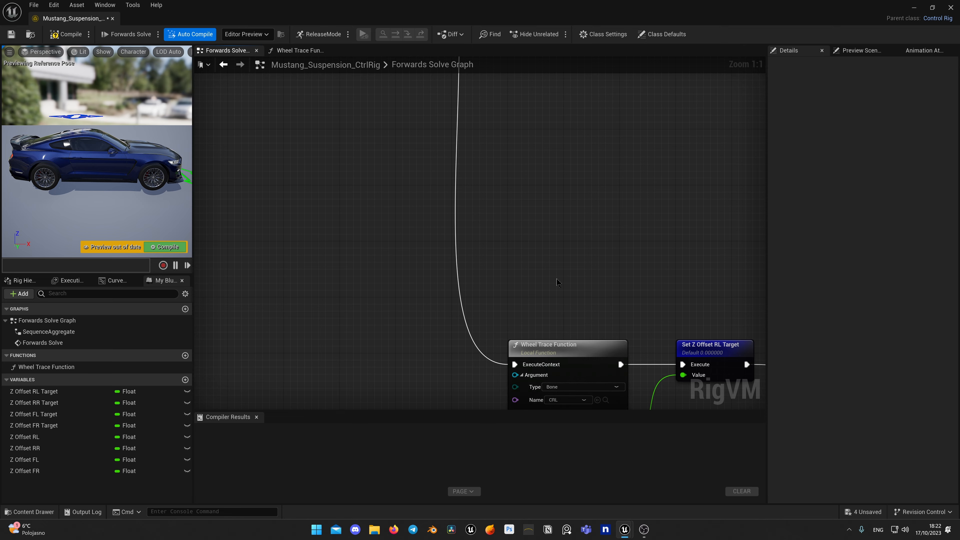
pyautogui.moveTo(529, 185)
pyautogui.mouseDown(button='right')
pyautogui.moveTo(532, 172)
pyautogui.moveTo(529, 409)
pyautogui.moveTo(531, 400)
pyautogui.mouseUp(button='right')
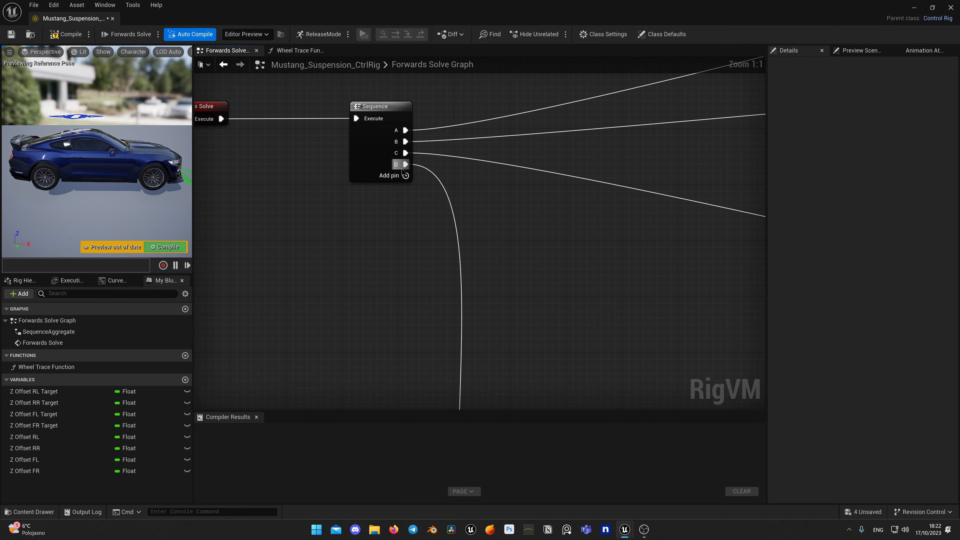
# - Add an output pin to the Sequence node and place getters for Z Offset RL Target and Z Offset RR Target below the wheel trace group
pyautogui.click(406, 176)
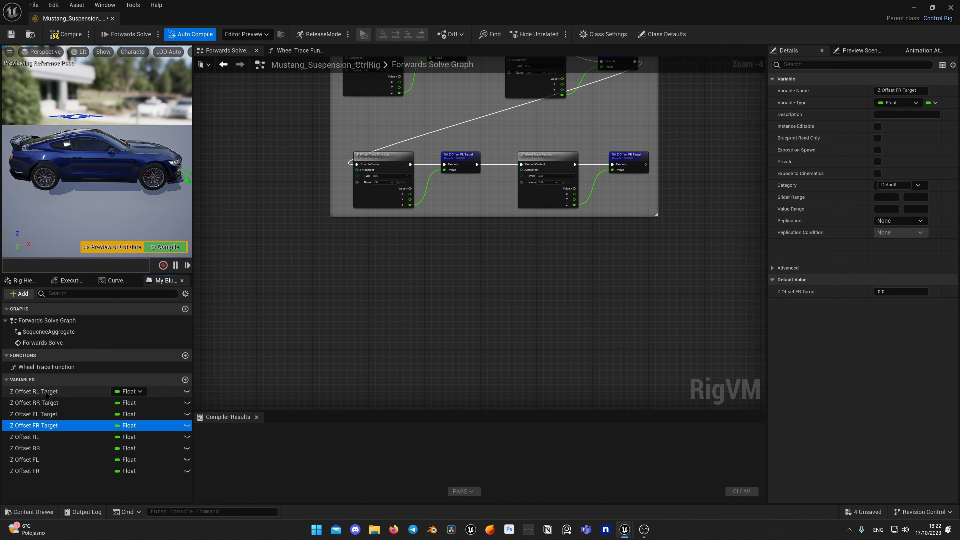
pyautogui.click(34, 392)
pyautogui.click(38, 401)
pyautogui.moveTo(42, 396); pyautogui.dragTo(327, 267)
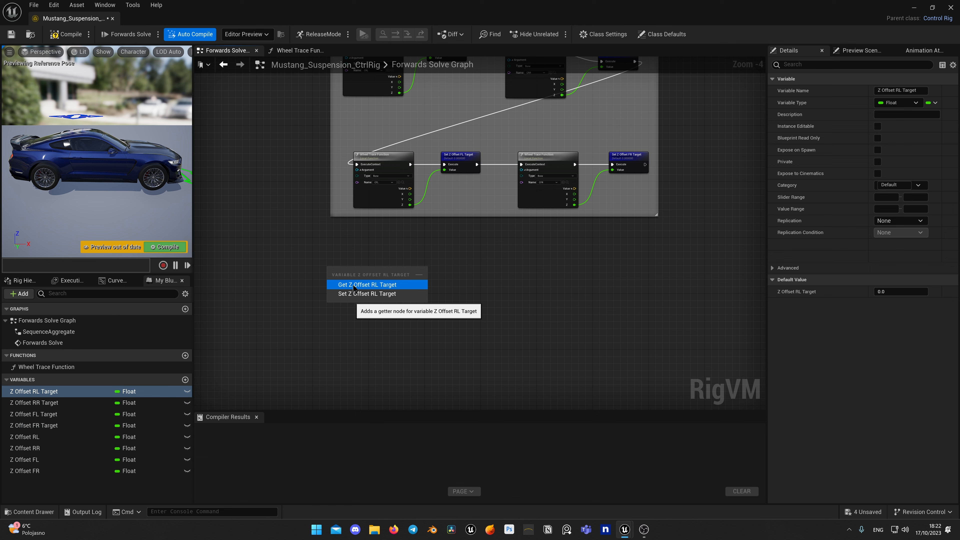
pyautogui.click(354, 288)
pyautogui.moveTo(38, 403); pyautogui.dragTo(520, 276)
pyautogui.click(539, 292)
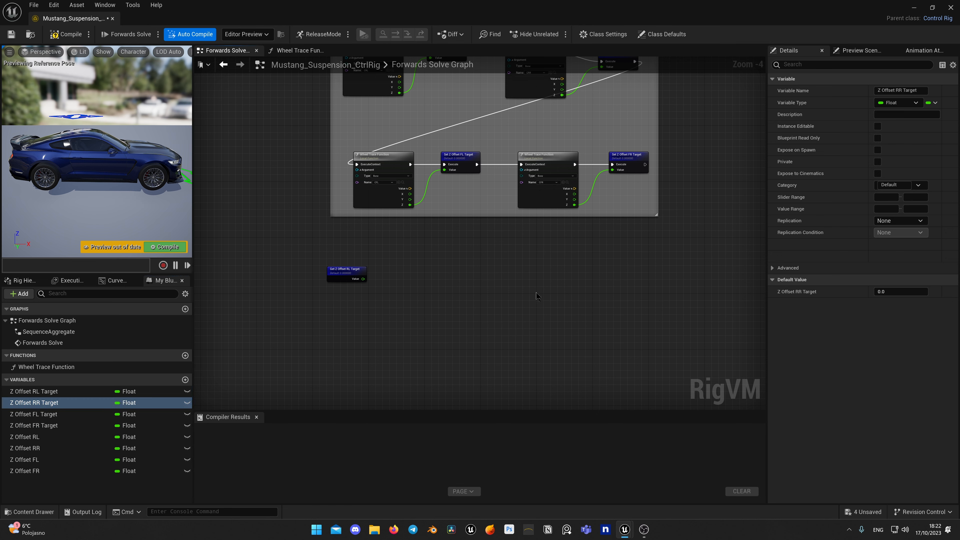
# - Place getters for Z Offset FL Target and Z Offset FR Target in a second row below the rear target getters
pyautogui.moveTo(34, 414); pyautogui.dragTo(316, 350)
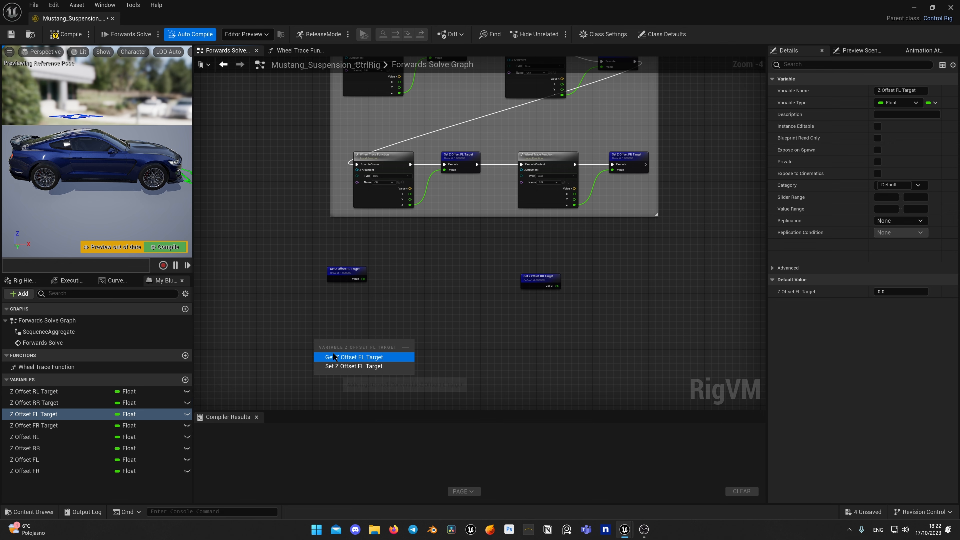
pyautogui.click(341, 356)
pyautogui.moveTo(43, 426); pyautogui.dragTo(516, 347)
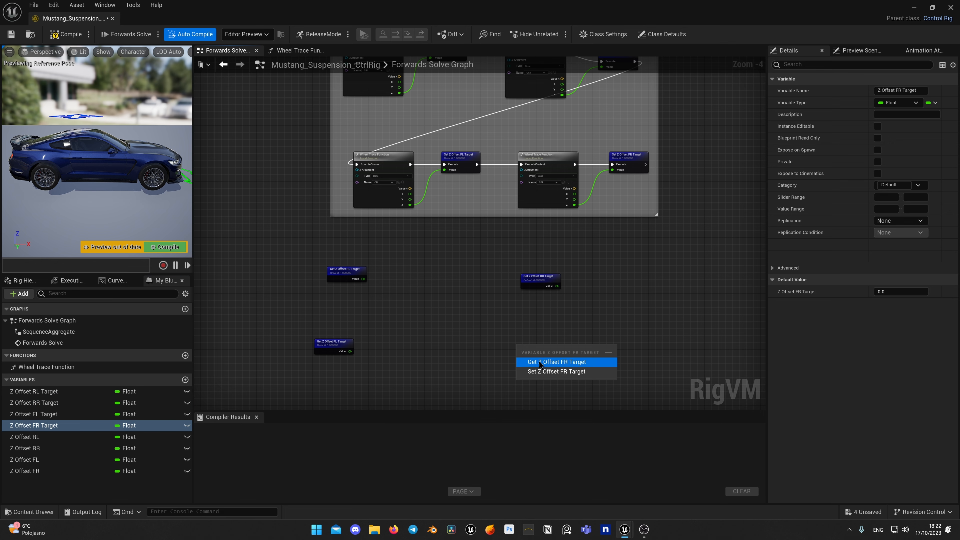
pyautogui.click(540, 354)
pyautogui.scroll(1, 500, 336)
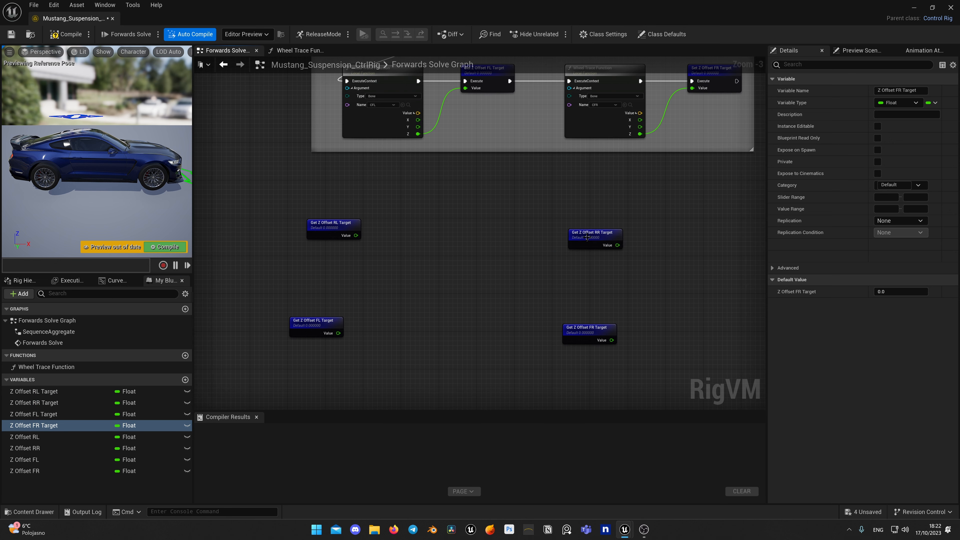
# - Add an AlphaInterp node beside the Z Offset RL Target getter
pyautogui.click(399, 263)
pyautogui.rightClick(399, 262)
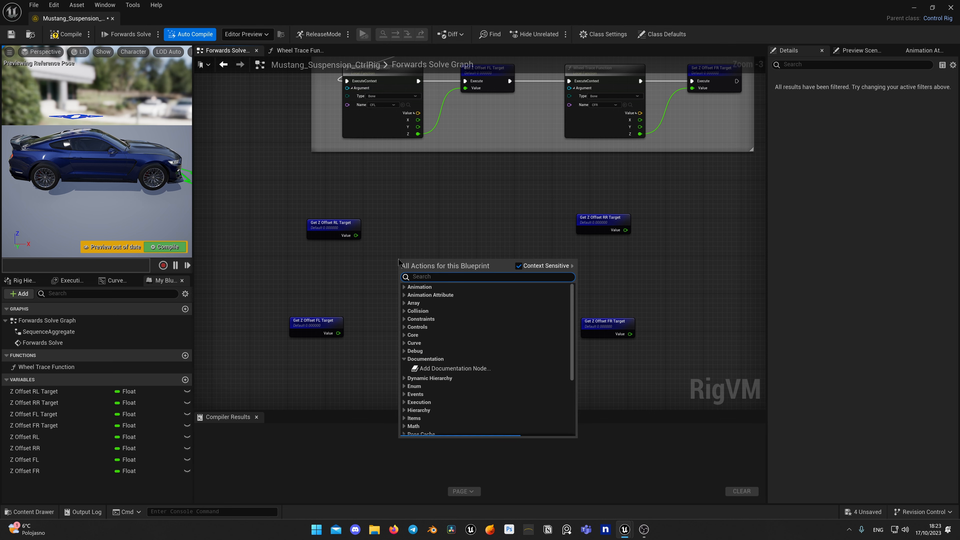
pyautogui.write('alpha')
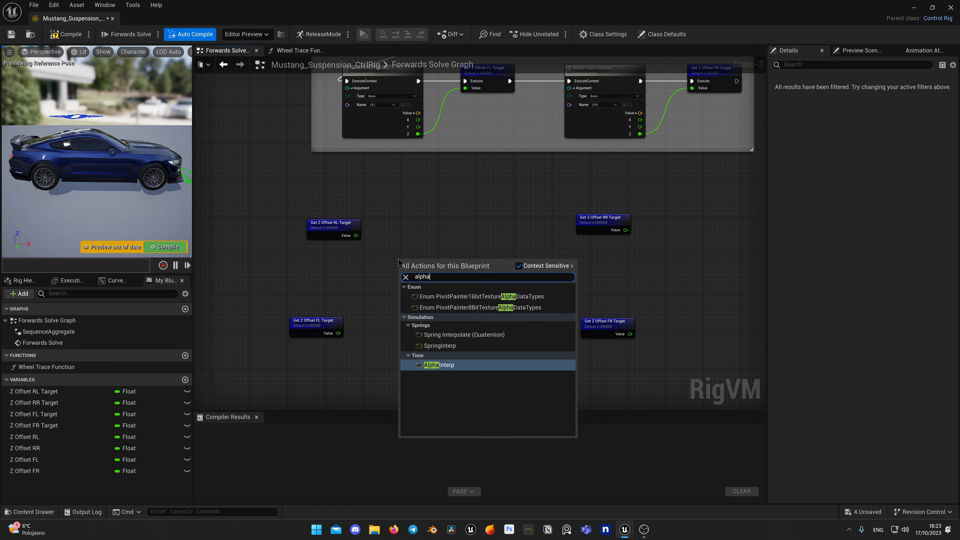
pyautogui.press('Return')
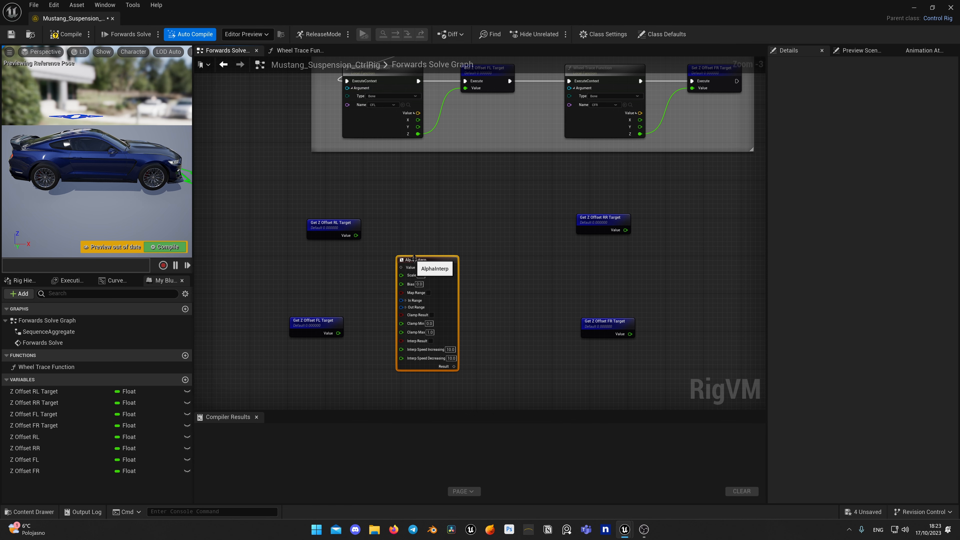
# - Connect the Z Offset RL Target value to the Alpha Interpolate node's Value input and tidy the two nodes
pyautogui.click(337, 229)
pyautogui.scroll(3, 388, 237)
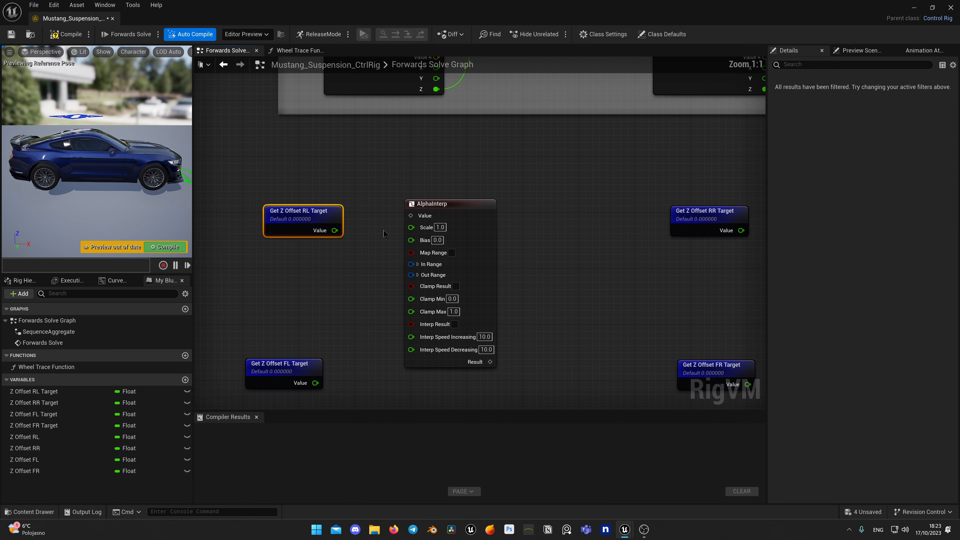
pyautogui.moveTo(413, 217); pyautogui.dragTo(412, 217)
pyautogui.moveTo(570, 296); pyautogui.dragTo(598, 257, button='right')
pyautogui.moveTo(474, 166); pyautogui.dragTo(446, 167)
pyautogui.moveTo(334, 175); pyautogui.dragTo(320, 161)
pyautogui.click(553, 256)
pyautogui.moveTo(553, 257); pyautogui.dragTo(465, 255, button='right')
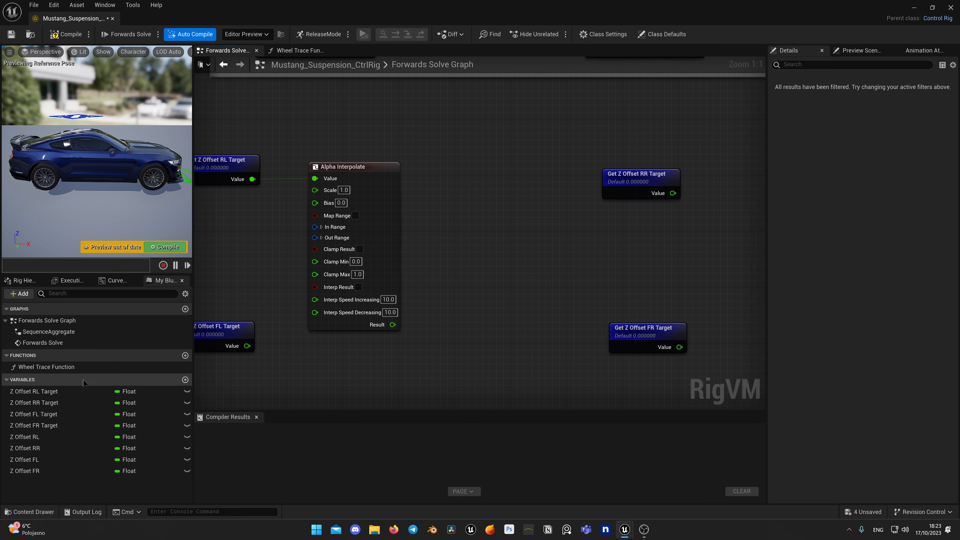
# - Add a Set Z Offset RL node and connect the Alpha Interpolate result to its Value input
pyautogui.moveTo(222, 248); pyautogui.dragTo(259, 239, button='right')
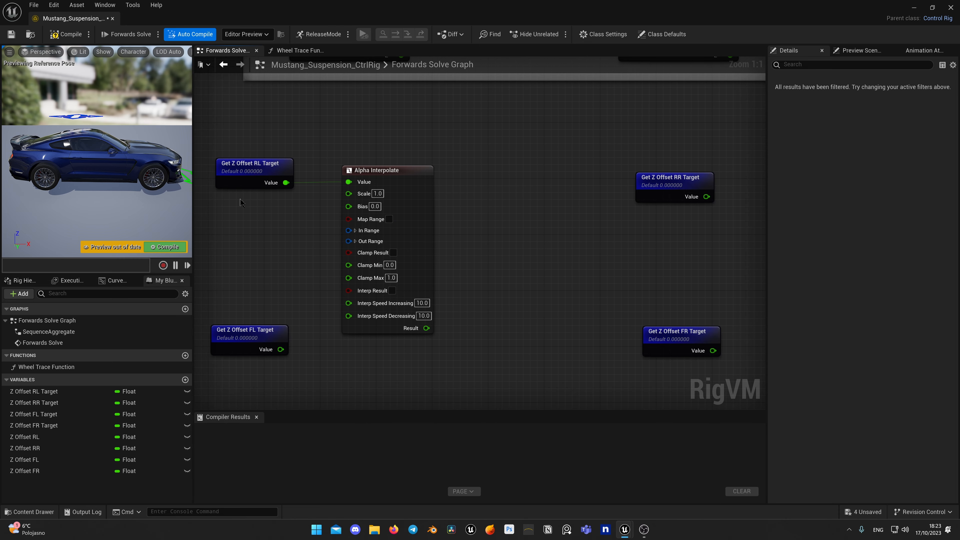
pyautogui.moveTo(34, 436); pyautogui.dragTo(467, 229)
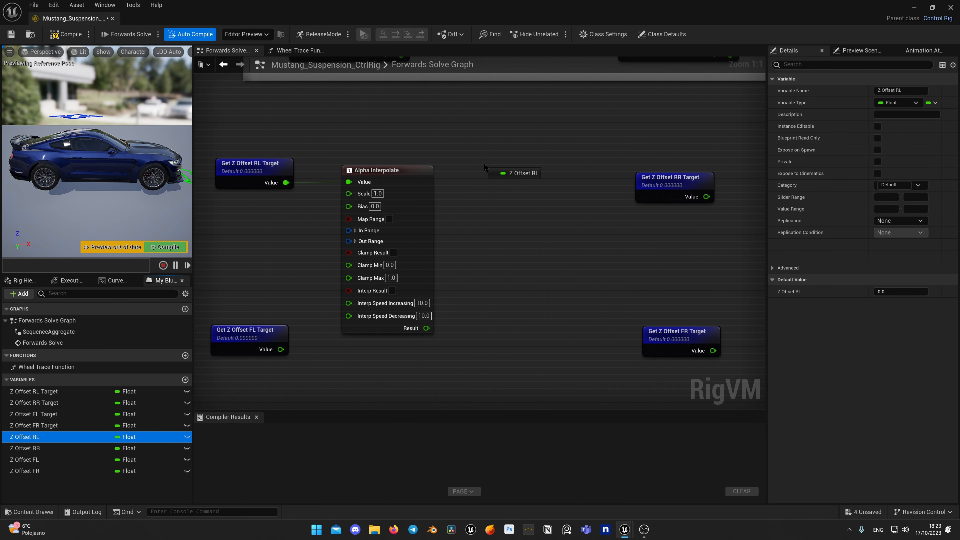
pyautogui.moveTo(484, 166); pyautogui.dragTo(485, 168)
pyautogui.click(507, 190)
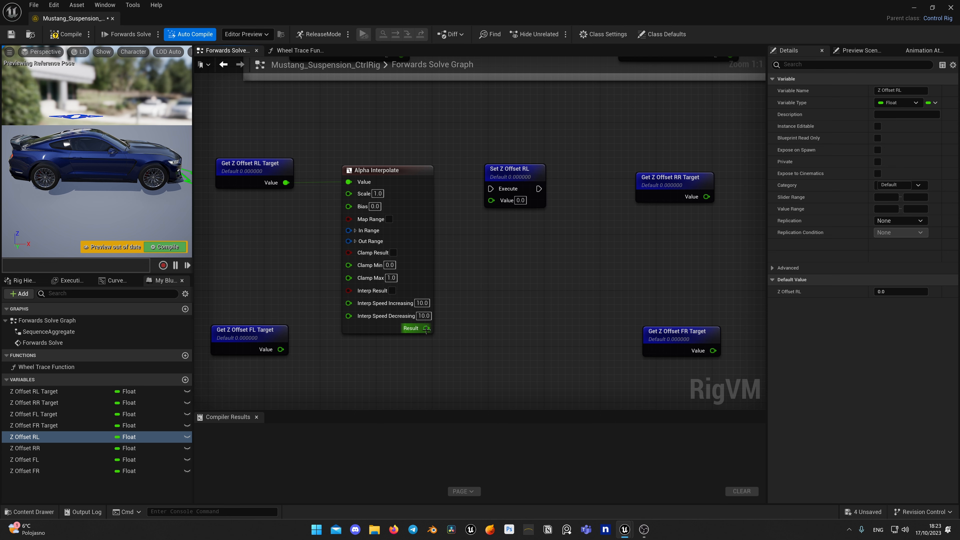
pyautogui.scroll(-3, 443, 268)
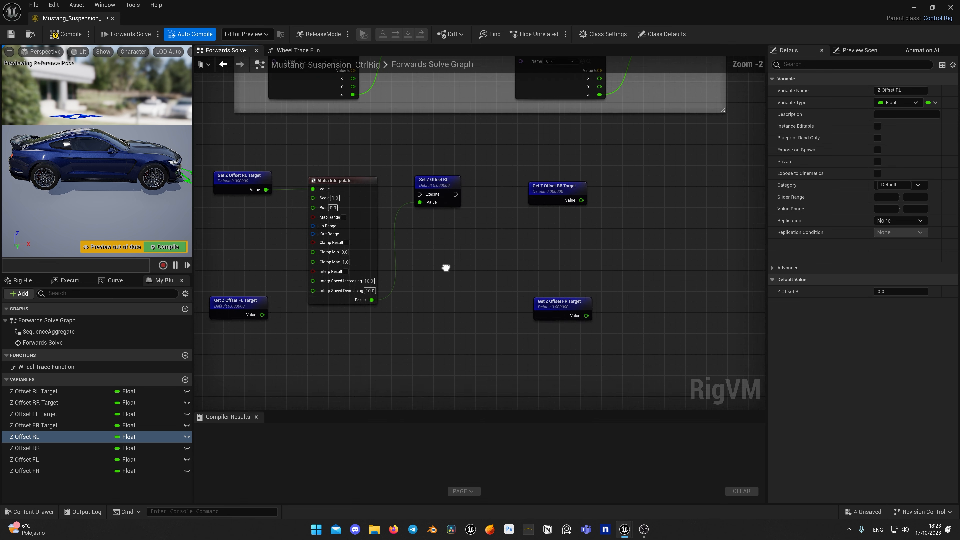
# - Duplicate the Alpha Interpolate node and position the copy beside the Z Offset FL Target getter
pyautogui.click(427, 139)
pyautogui.hotkey('ctrl', 'c')
pyautogui.hotkey('ctrl', 'v')
pyautogui.moveTo(321, 299); pyautogui.dragTo(329, 246)
pyautogui.moveTo(331, 248); pyautogui.dragTo(325, 319)
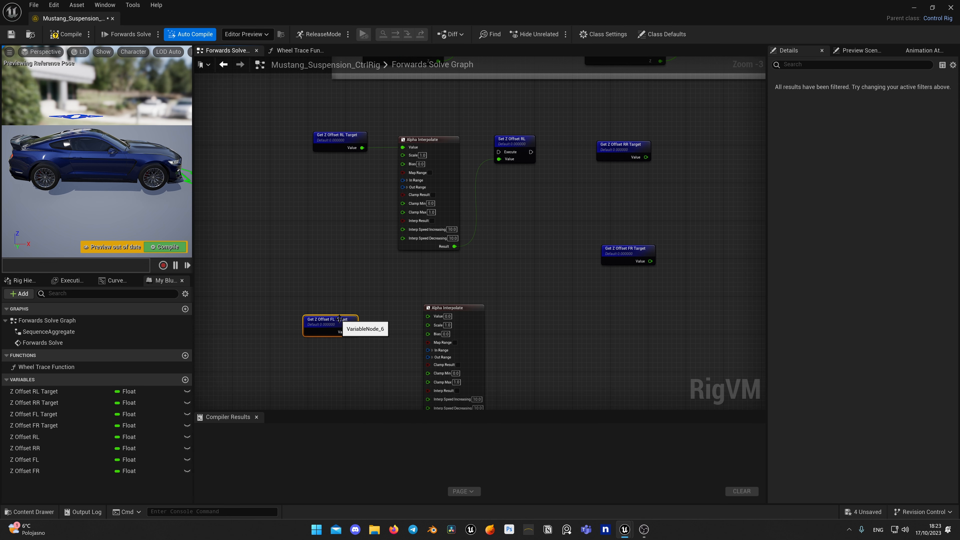
pyautogui.moveTo(446, 307); pyautogui.dragTo(416, 319)
# - Paste two more Alpha Interpolate nodes and feed their Value inputs from the Z Offset RR Target and Z Offset FR Target getters
pyautogui.moveTo(418, 133); pyautogui.dragTo(330, 115, button='right')
pyautogui.hotkey('ctrl', 'v')
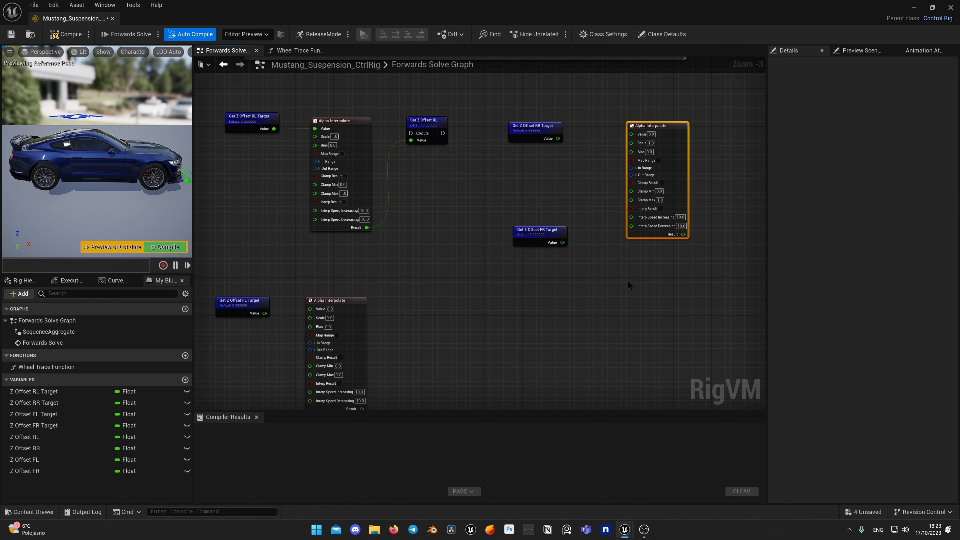
pyautogui.hotkey('ctrl', 'v')
pyautogui.moveTo(610, 236); pyautogui.dragTo(564, 272, button='right')
pyautogui.moveTo(602, 164); pyautogui.dragTo(568, 164)
pyautogui.moveTo(513, 175); pyautogui.dragTo(551, 171)
pyautogui.moveTo(551, 306); pyautogui.dragTo(563, 216, button='right')
pyautogui.moveTo(603, 255); pyautogui.dragTo(581, 228)
pyautogui.moveTo(513, 183); pyautogui.dragTo(558, 237)
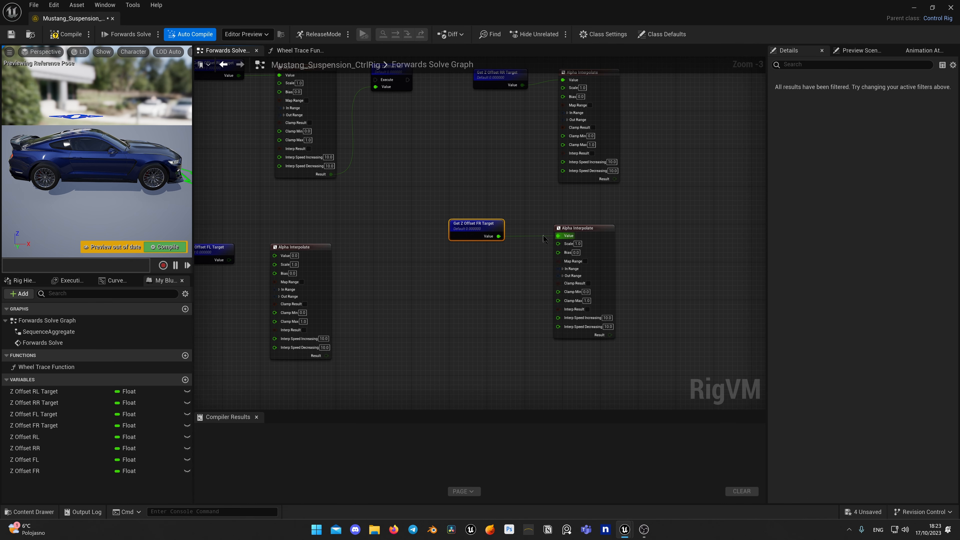
# - Connect the Z Offset FL Target getter to the Value input of its Alpha Interpolate node
pyautogui.moveTo(259, 270); pyautogui.dragTo(329, 338, button='right')
pyautogui.moveTo(347, 326); pyautogui.dragTo(346, 324)
pyautogui.moveTo(291, 357); pyautogui.dragTo(361, 303)
pyautogui.click(427, 280)
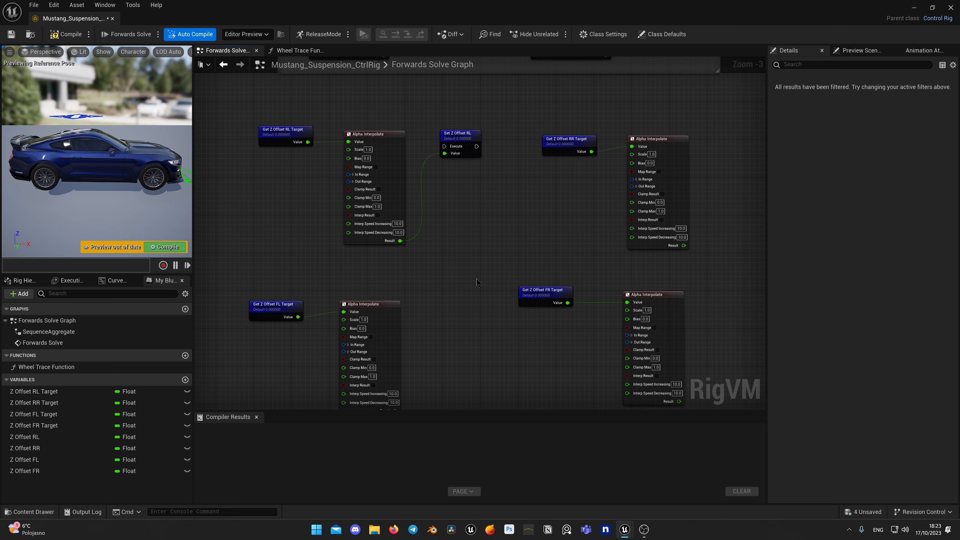
# - Add a Set Z Offset RR node beside the RR Alpha Interpolate node
pyautogui.scroll(1, 469, 265)
pyautogui.moveTo(469, 265); pyautogui.dragTo(251, 312, button='right')
pyautogui.moveTo(25, 448); pyautogui.dragTo(564, 197)
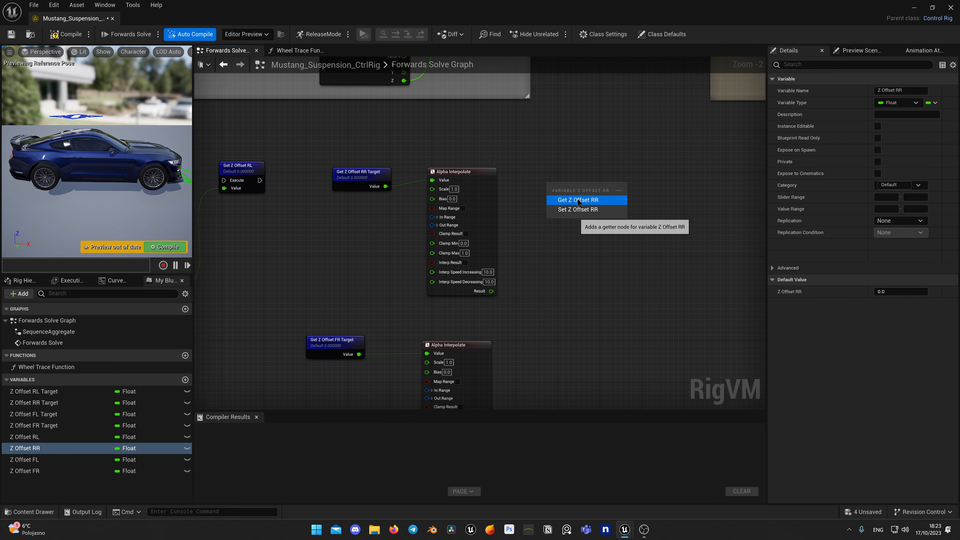
pyautogui.click(567, 195)
pyautogui.moveTo(567, 195); pyautogui.dragTo(518, 289, button='right')
# - Add Set Z Offset FL and Set Z Offset FR nodes beside the front wheels' Alpha Interpolate nodes
pyautogui.moveTo(25, 460); pyautogui.dragTo(433, 195)
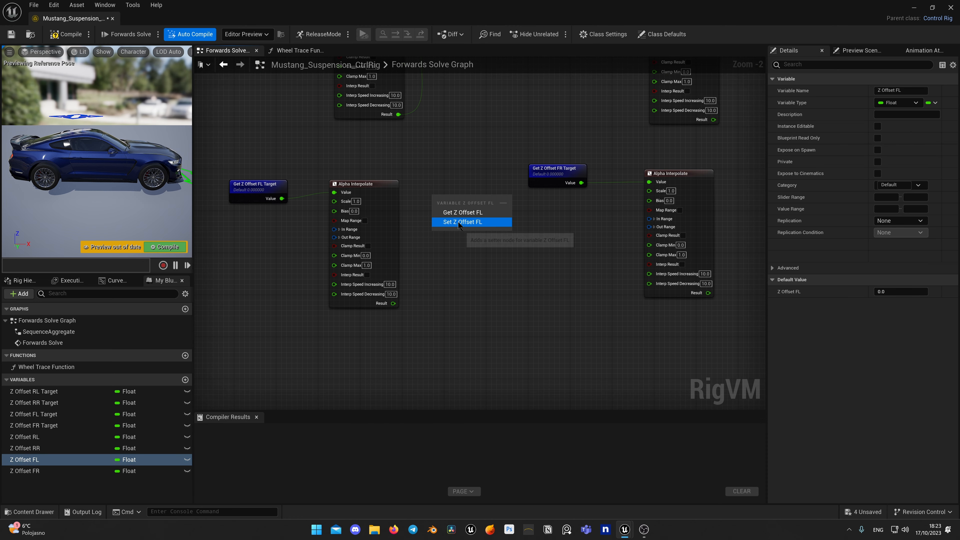
pyautogui.click(462, 223)
pyautogui.moveTo(509, 255); pyautogui.dragTo(388, 319, button='right')
pyautogui.moveTo(25, 471); pyautogui.dragTo(640, 261)
pyautogui.click(662, 281)
pyautogui.scroll(-1, 440, 266)
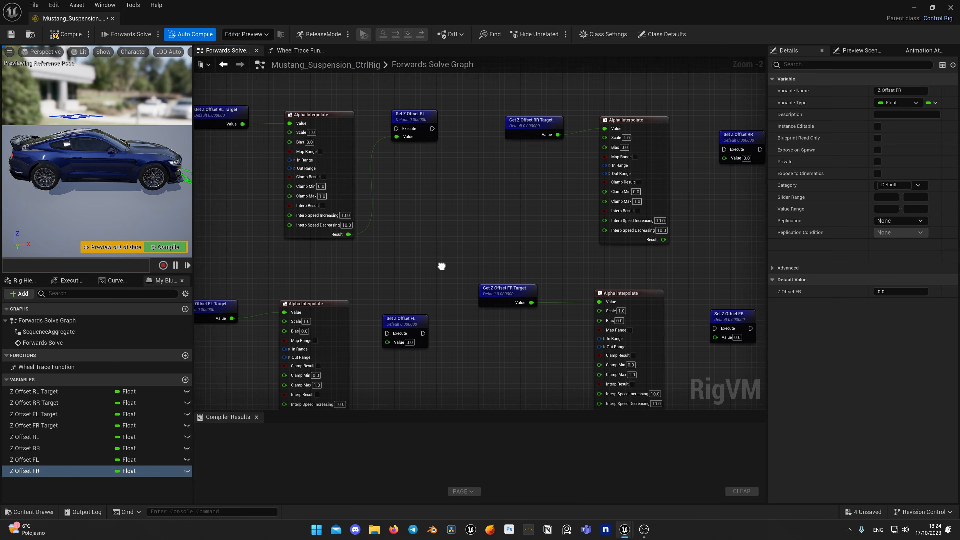
# - Connect the FL, RR and FR Alpha Interpolate results to their matching Set Z Offset nodes and align the front setters
pyautogui.moveTo(439, 266); pyautogui.dragTo(461, 241, button='right')
pyautogui.moveTo(458, 252); pyautogui.dragTo(458, 229)
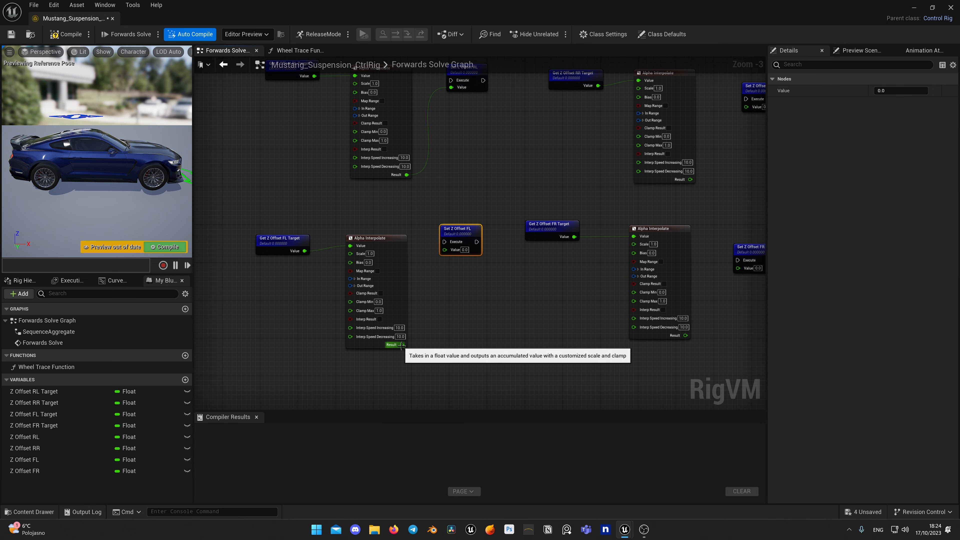
pyautogui.moveTo(402, 344); pyautogui.dragTo(443, 248)
pyautogui.moveTo(448, 269); pyautogui.dragTo(576, 226, button='right')
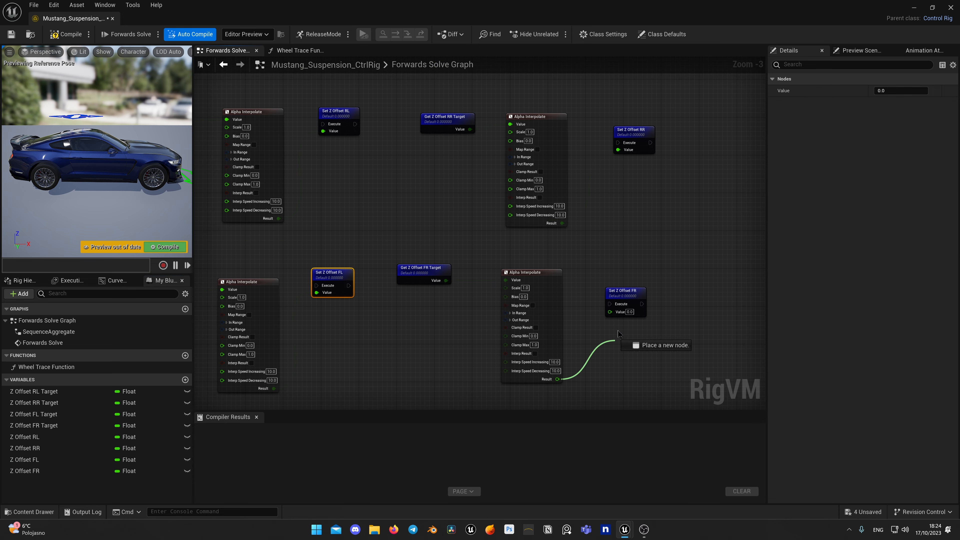
pyautogui.moveTo(618, 334); pyautogui.dragTo(610, 311)
pyautogui.moveTo(623, 296); pyautogui.dragTo(627, 272)
# - Set Interp Speed Increasing and Interp Speed Decreasing to 20 on all four Alpha Interpolate nodes
pyautogui.scroll(3, 412, 259)
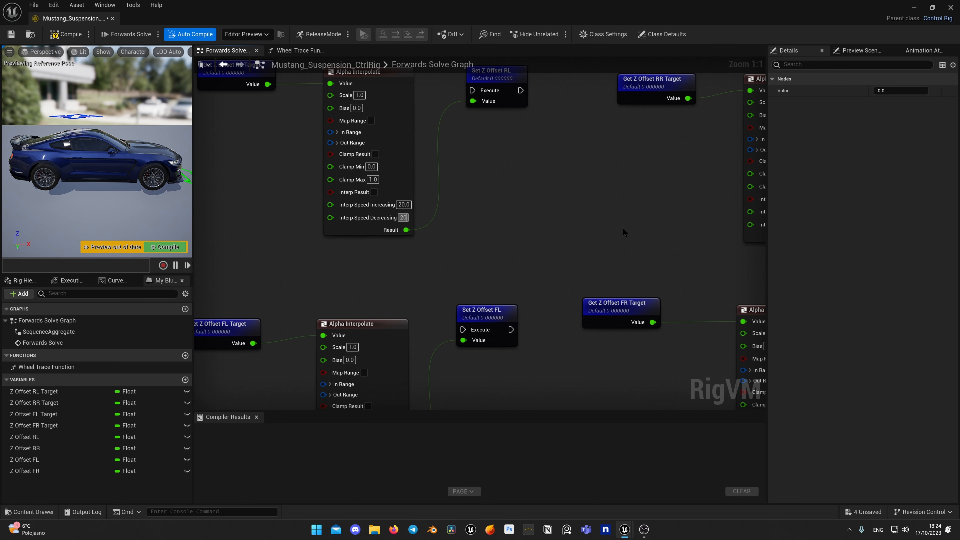
pyautogui.moveTo(623, 232); pyautogui.dragTo(345, 233, button='right')
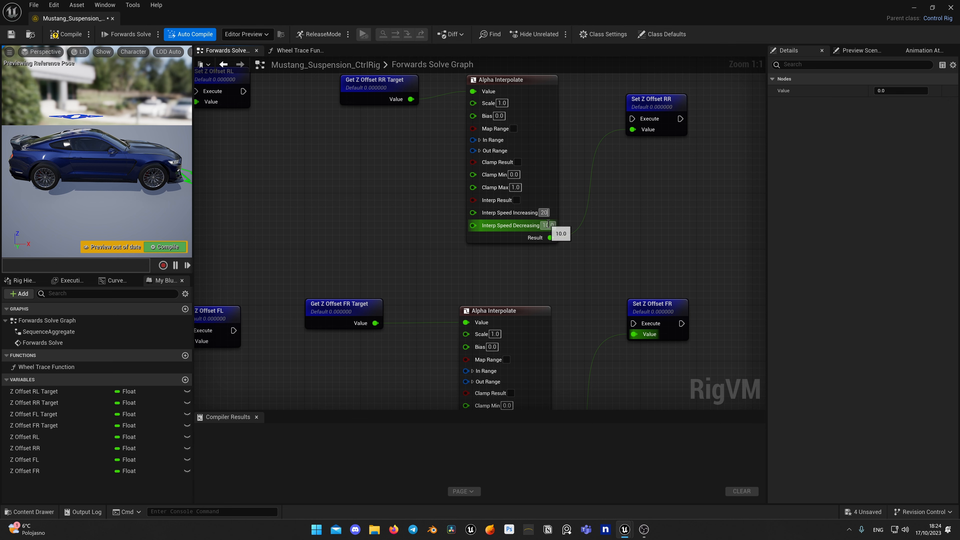
pyautogui.click(547, 225)
pyautogui.moveTo(449, 283); pyautogui.dragTo(466, 102, button='right')
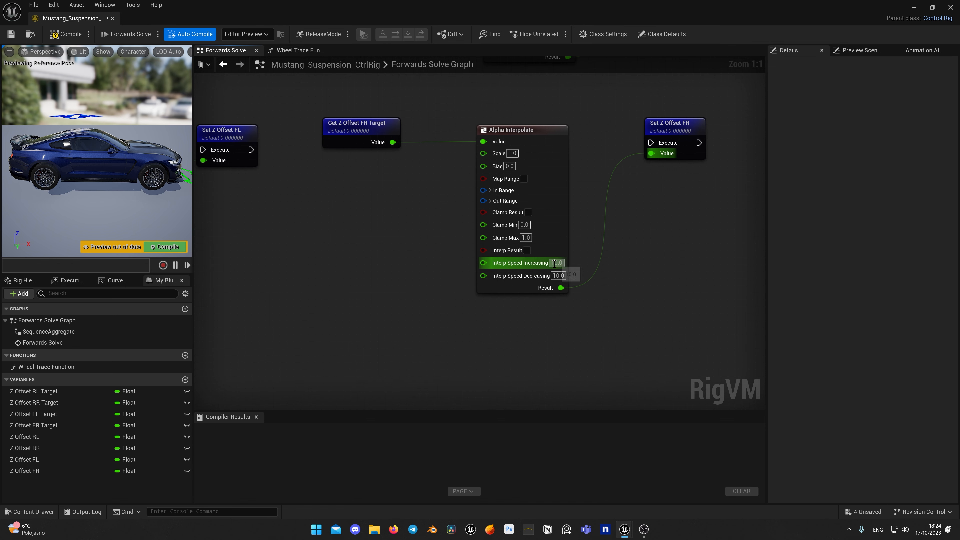
pyautogui.moveTo(375, 302); pyautogui.dragTo(579, 289, button='right')
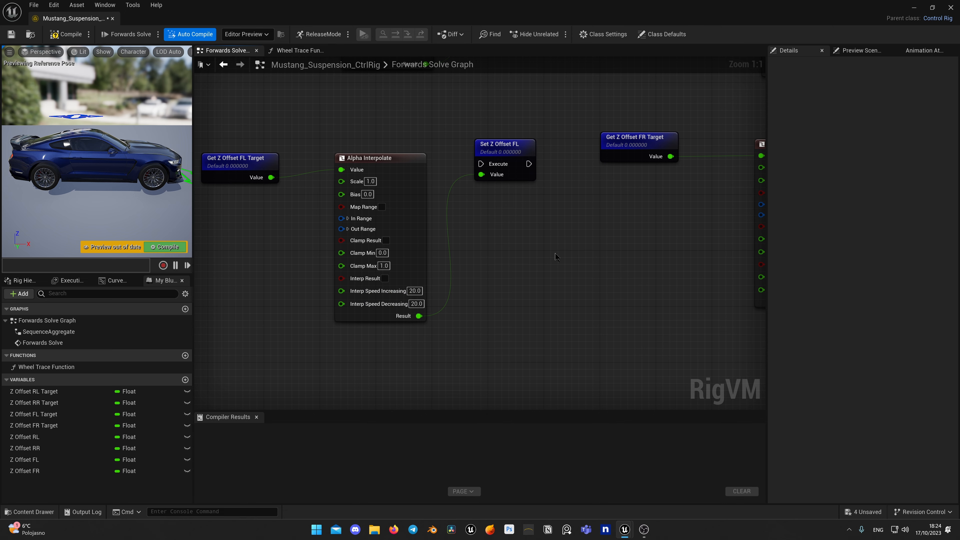
# - Connect the Sequence node's newly added output pin to the Execute input of Set Z Offset RL
pyautogui.scroll(-7, 556, 257)
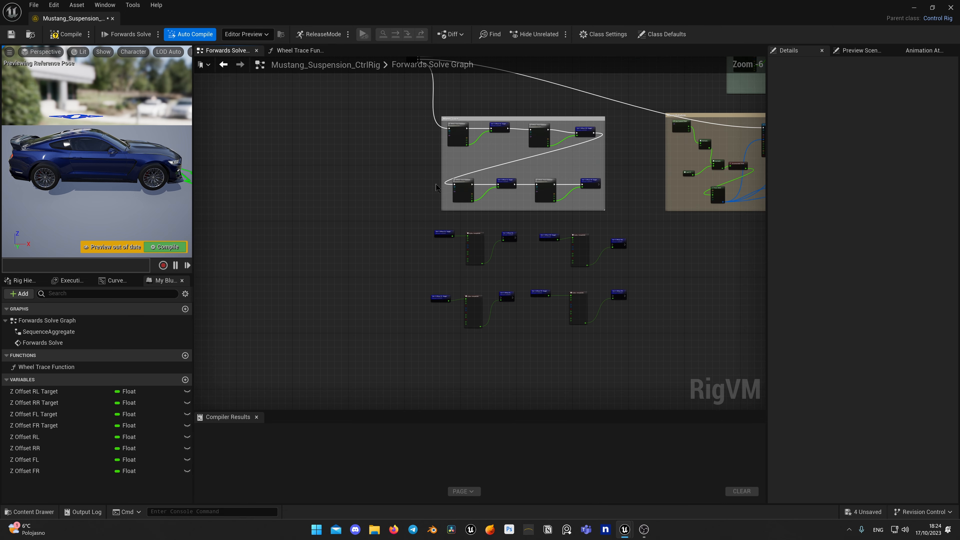
pyautogui.scroll(1, 437, 188)
pyautogui.moveTo(430, 169); pyautogui.dragTo(433, 375, button='right')
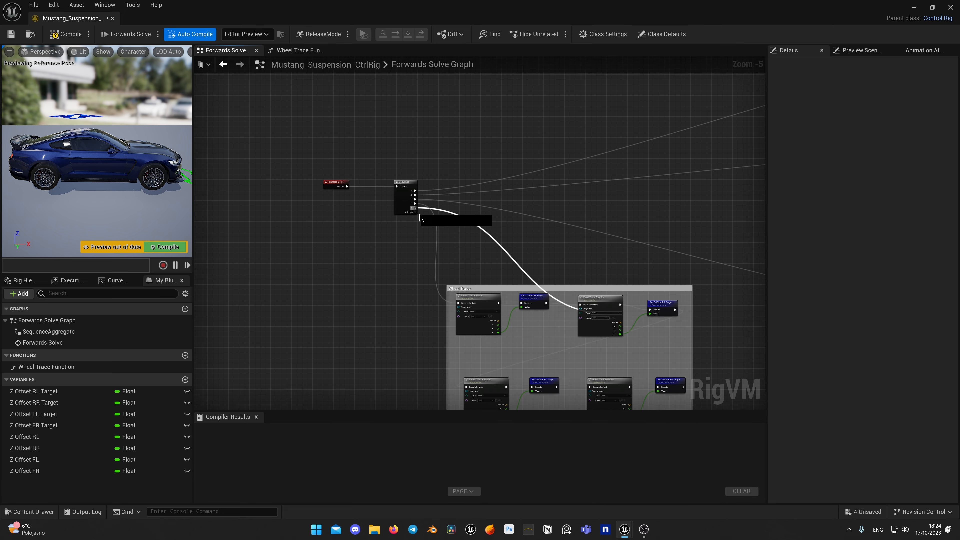
pyautogui.moveTo(421, 218); pyautogui.dragTo(469, 199)
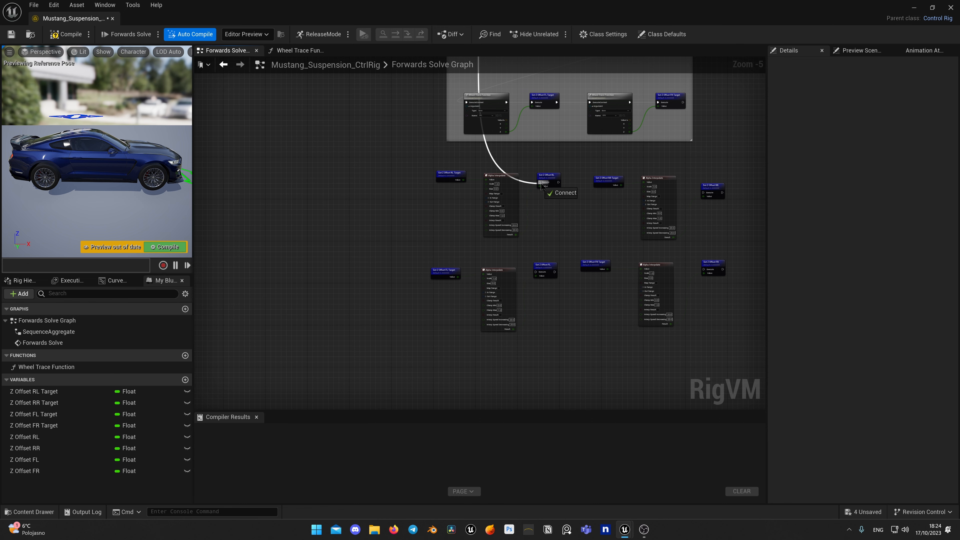
pyautogui.moveTo(542, 185); pyautogui.dragTo(542, 185)
# - Chain the execution of the Set Z Offset nodes from RL through RR and FL to FR, and move overlapping nodes clear of the wires
pyautogui.scroll(3, 390, 266)
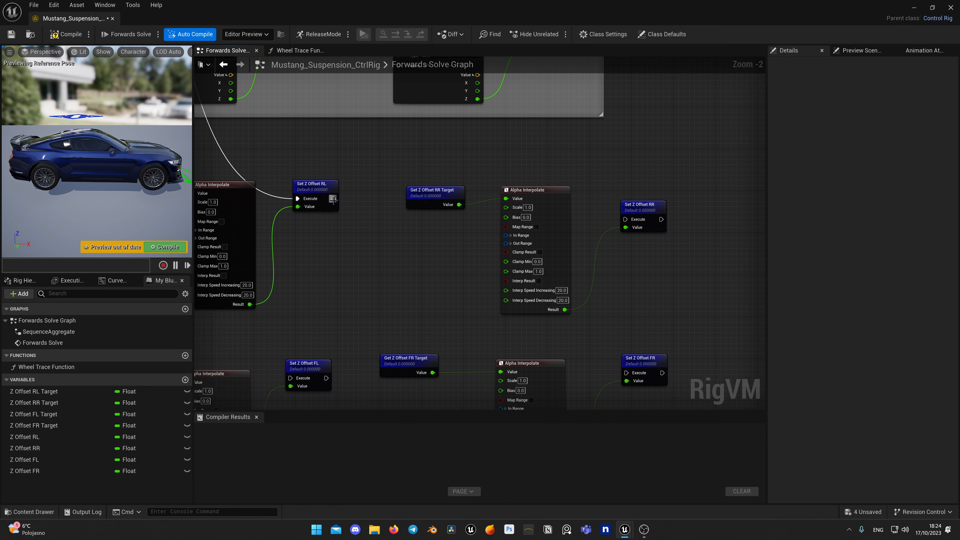
pyautogui.moveTo(634, 219); pyautogui.dragTo(634, 219)
pyautogui.moveTo(634, 219); pyautogui.dragTo(635, 173)
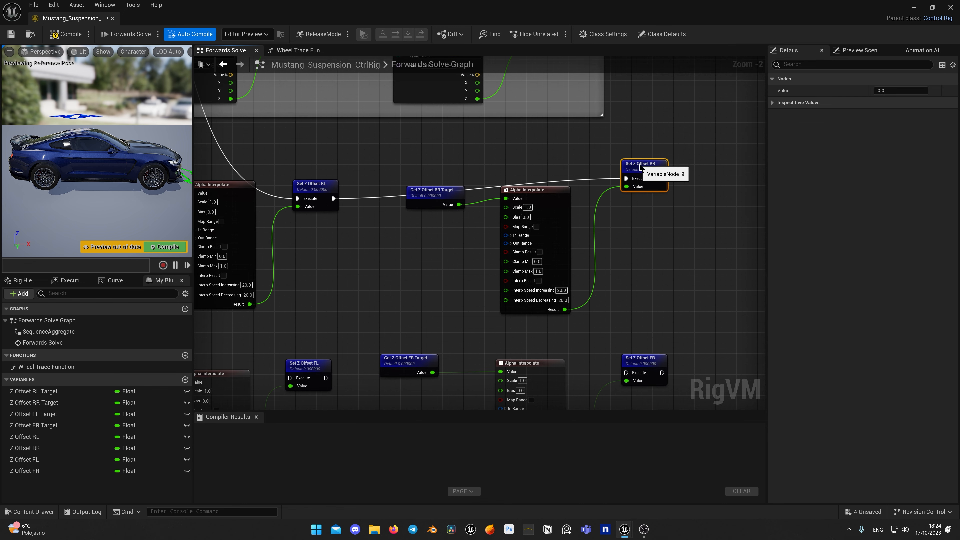
pyautogui.moveTo(330, 186); pyautogui.dragTo(333, 171)
pyautogui.scroll(-2, 467, 210)
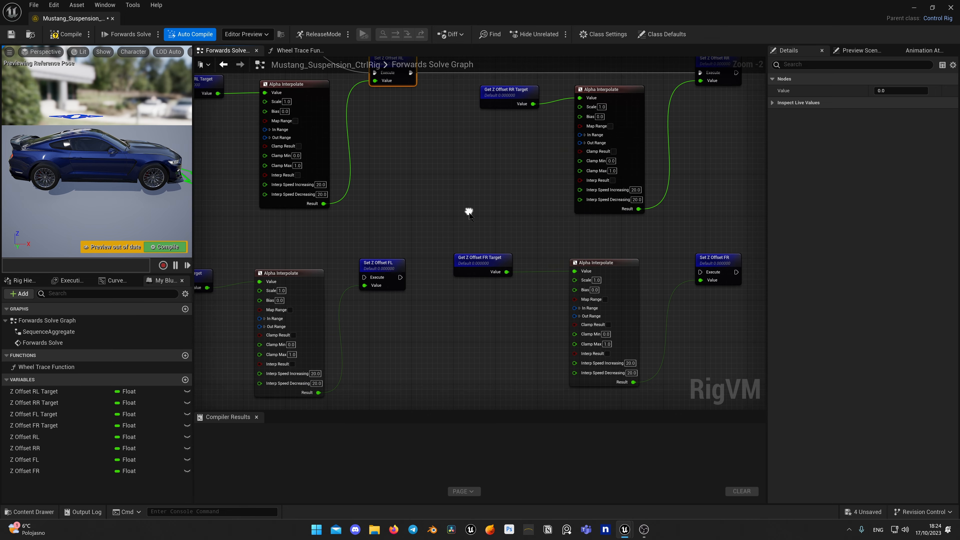
pyautogui.moveTo(642, 123); pyautogui.dragTo(430, 264)
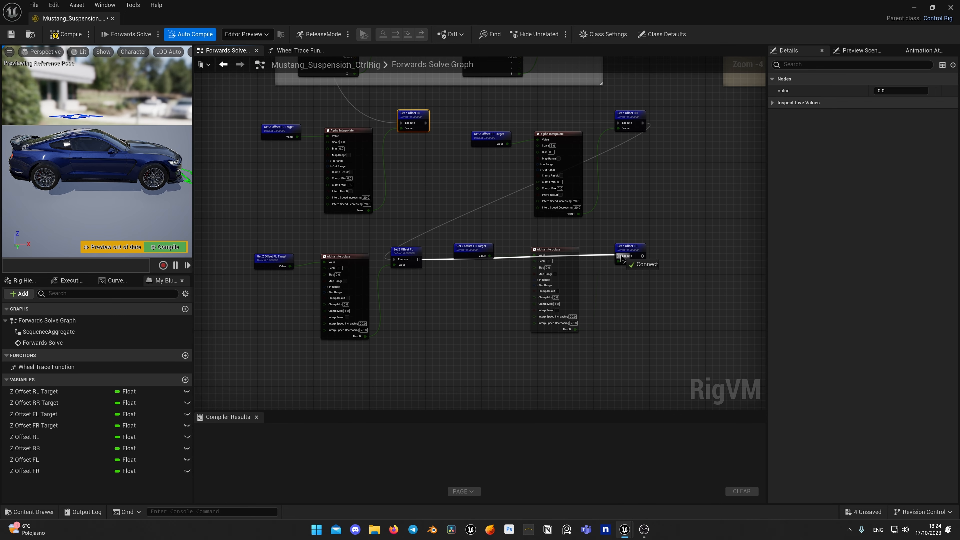
pyautogui.moveTo(621, 258); pyautogui.dragTo(625, 260)
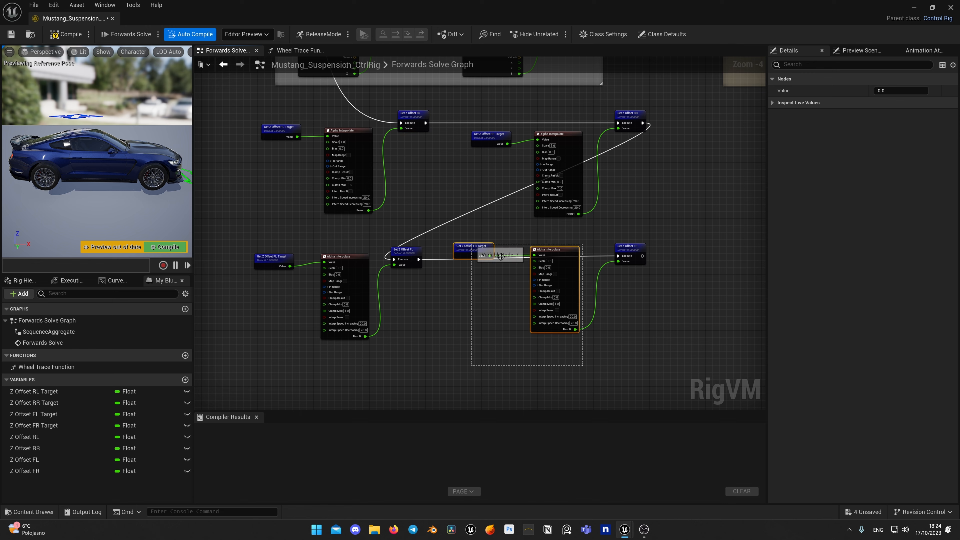
pyautogui.moveTo(556, 264); pyautogui.dragTo(555, 274)
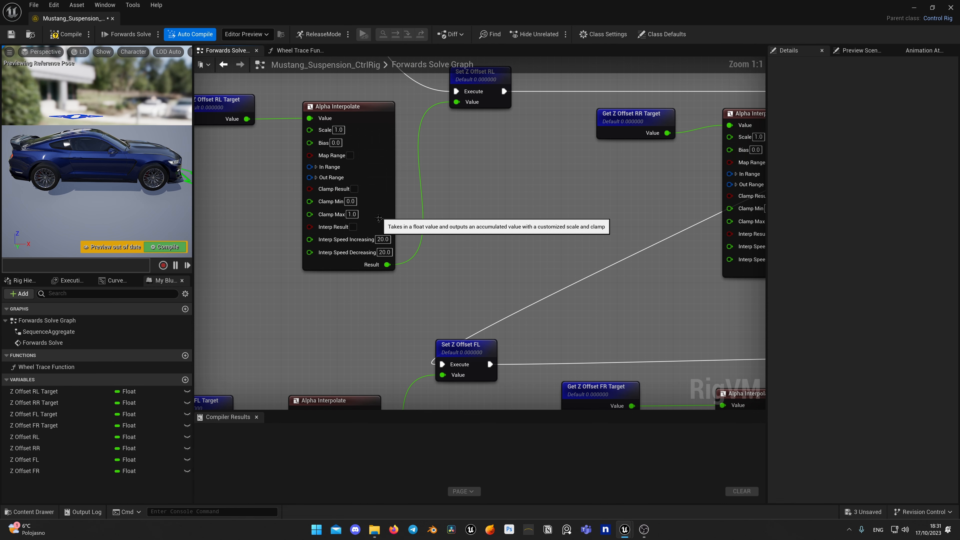
# - Enable Interp Result on the Alpha Interpolate nodes for the RR, FR and FL wheels
pyautogui.moveTo(604, 232); pyautogui.dragTo(382, 217, button='right')
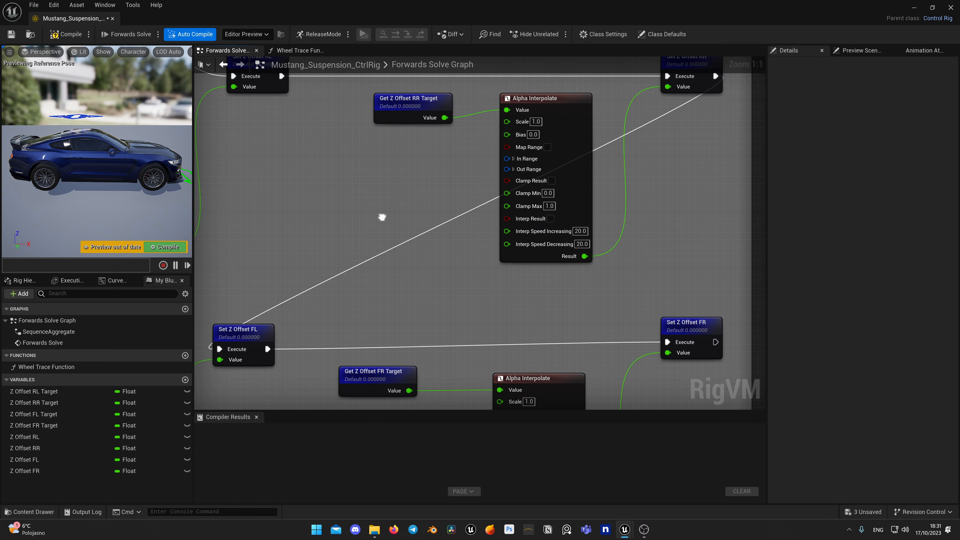
pyautogui.click(550, 220)
pyautogui.moveTo(527, 324); pyautogui.dragTo(520, 114, button='right')
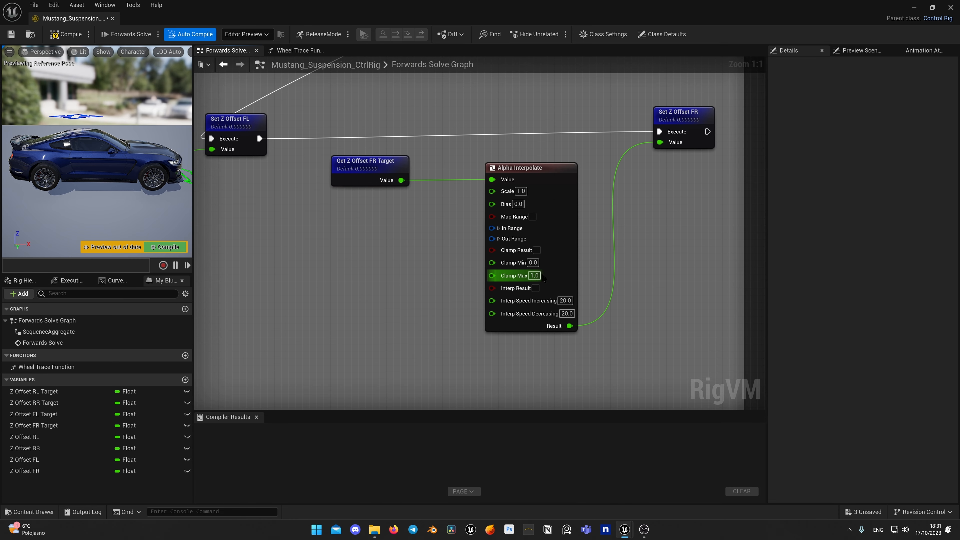
pyautogui.click(535, 288)
pyautogui.moveTo(306, 253); pyautogui.dragTo(611, 238, button='right')
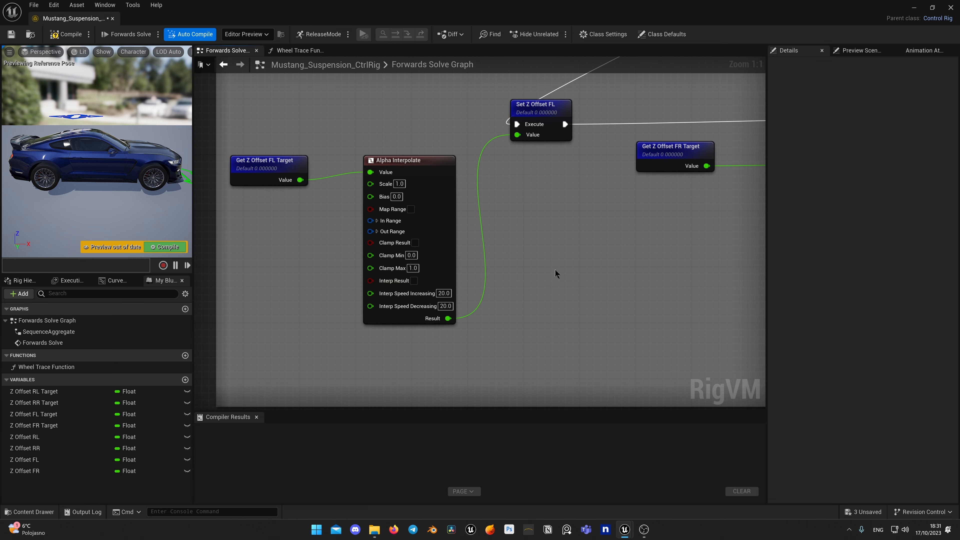
pyautogui.click(414, 281)
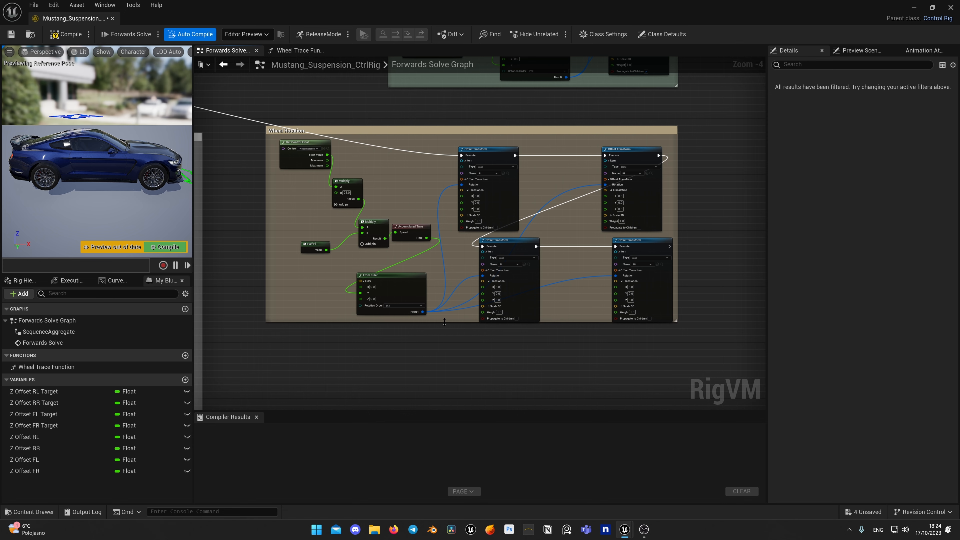
# - Space out the four Offset Transform nodes inside the Wheel Rotation group
pyautogui.scroll(2, 458, 377)
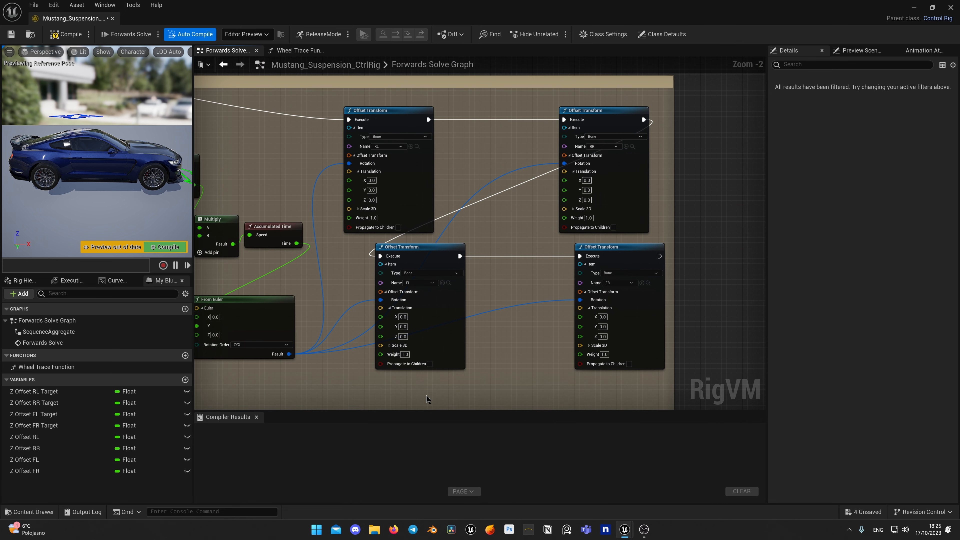
pyautogui.scroll(-1, 505, 361)
pyautogui.moveTo(445, 265); pyautogui.dragTo(442, 303)
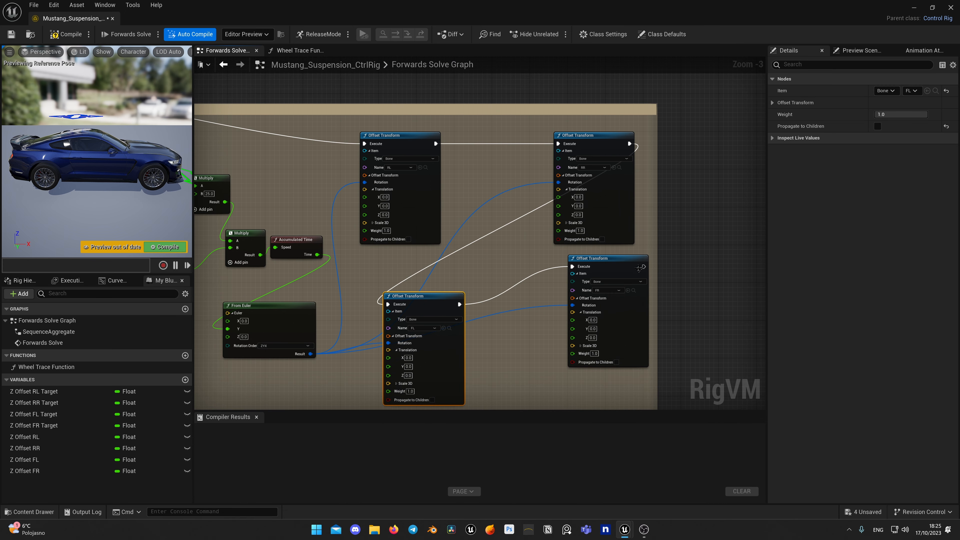
pyautogui.moveTo(625, 267); pyautogui.dragTo(626, 303)
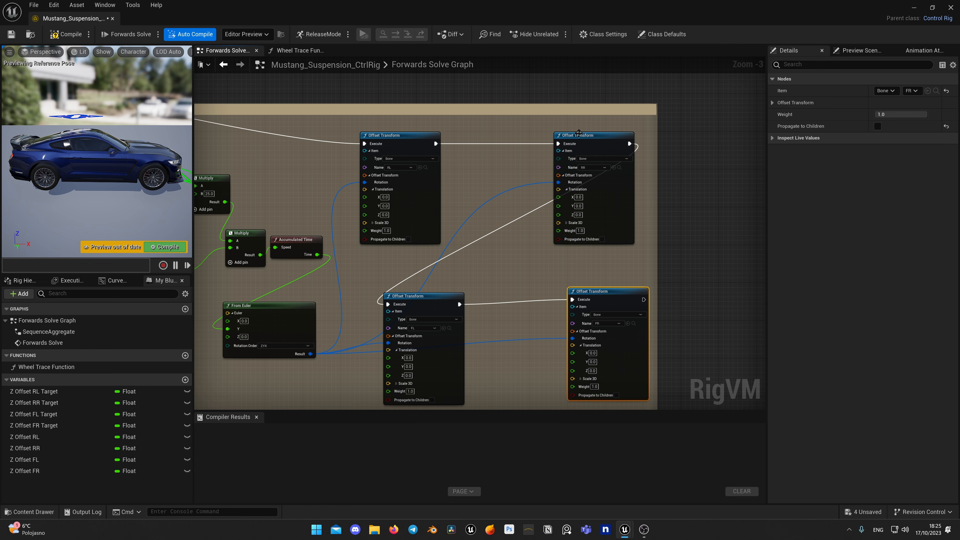
pyautogui.moveTo(579, 133); pyautogui.dragTo(598, 138)
pyautogui.moveTo(390, 133); pyautogui.dragTo(409, 143)
# - Add Get Z Offset RL and Get Z Offset RR nodes and connect each to Translation Z of its matching rear-wheel Offset Transform
pyautogui.moveTo(286, 197); pyautogui.dragTo(478, 197, button='right')
pyautogui.moveTo(536, 276); pyautogui.dragTo(450, 207, button='right')
pyautogui.scroll(1, 483, 198)
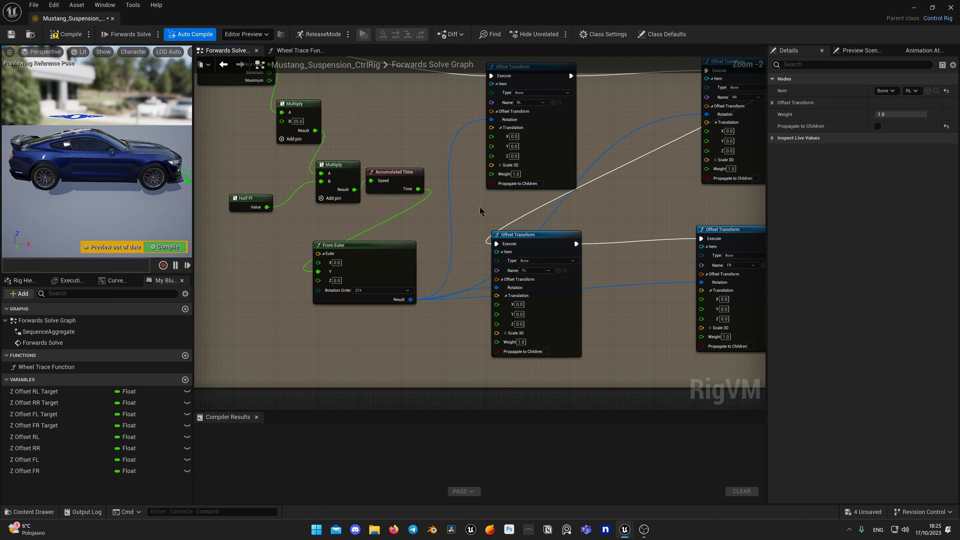
pyautogui.scroll(2, 480, 211)
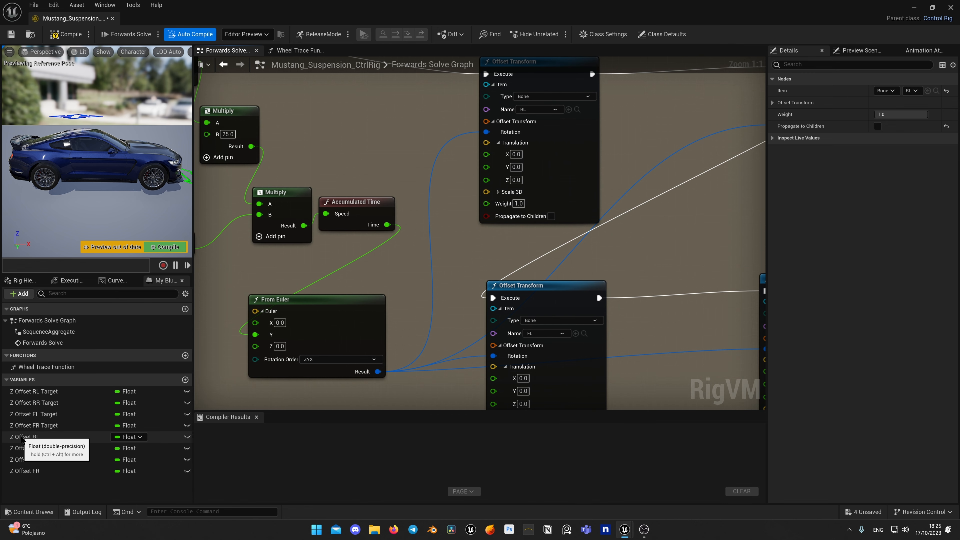
pyautogui.moveTo(21, 439); pyautogui.dragTo(361, 117)
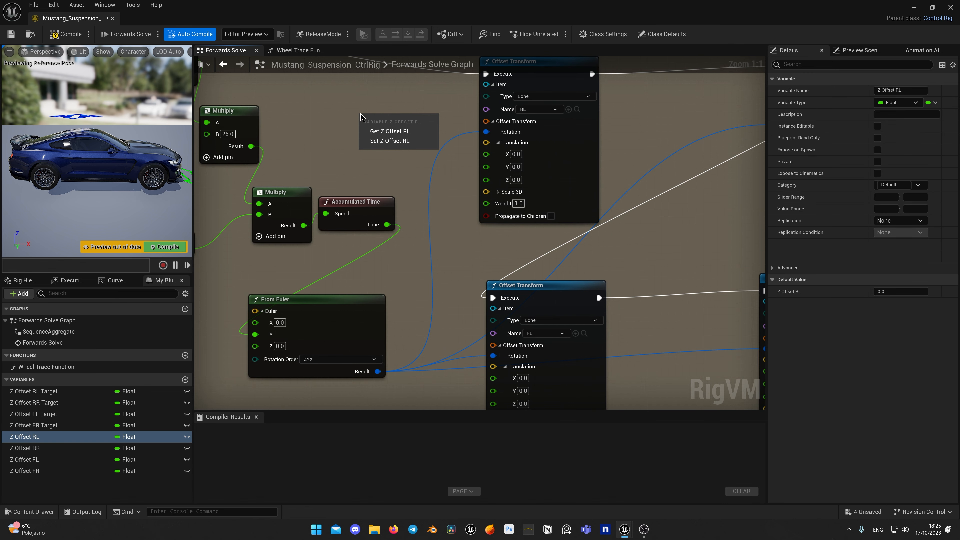
pyautogui.click(405, 132)
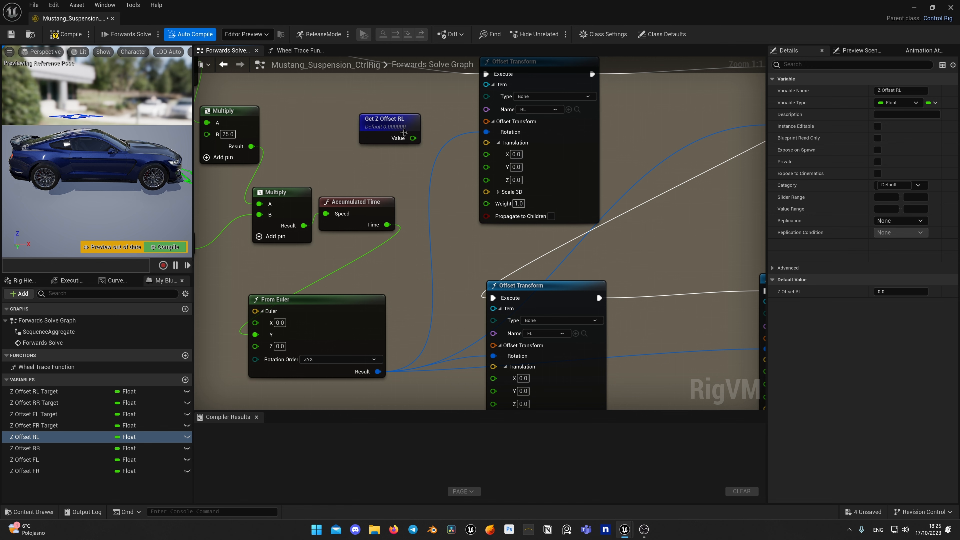
pyautogui.moveTo(412, 138); pyautogui.dragTo(484, 182)
pyautogui.moveTo(461, 261); pyautogui.dragTo(268, 346, button='right')
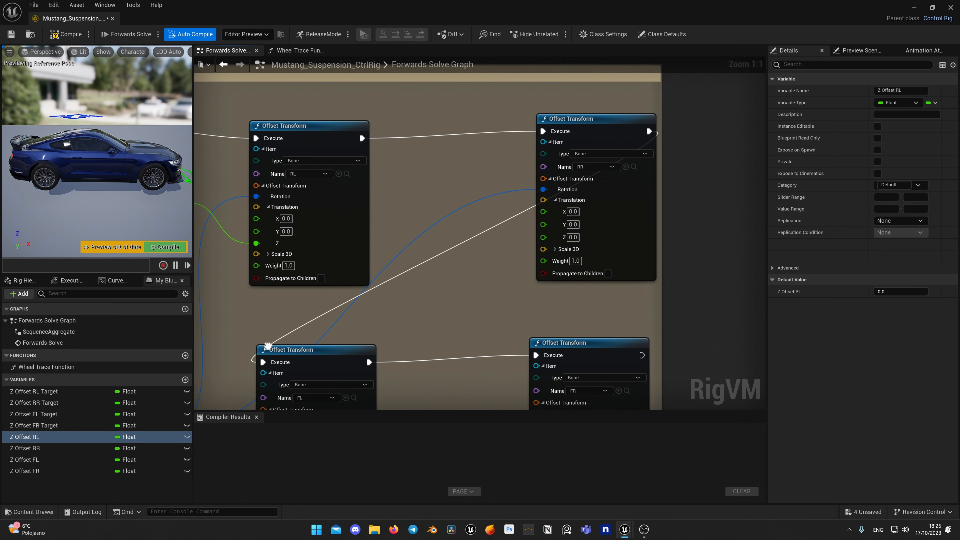
pyautogui.moveTo(25, 448); pyautogui.dragTo(436, 177)
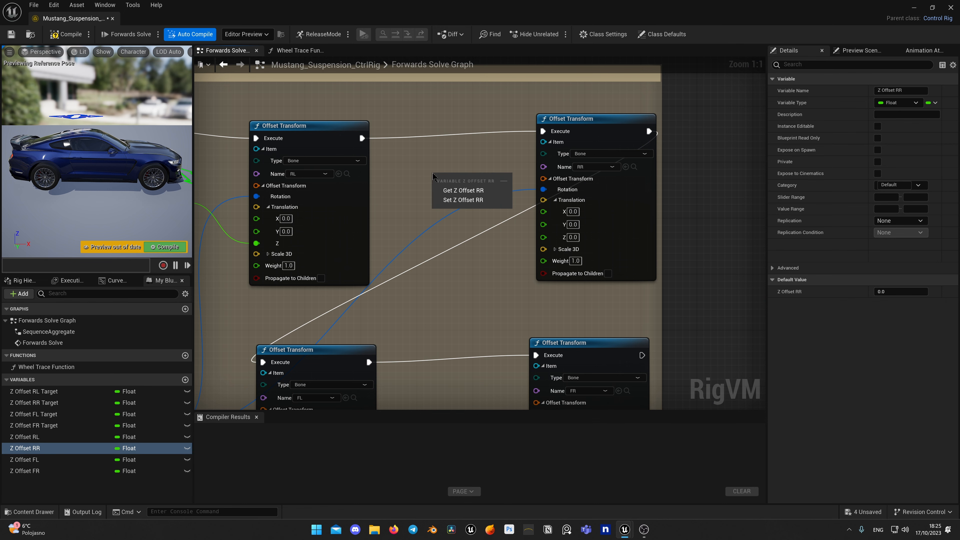
pyautogui.click(467, 190)
pyautogui.moveTo(486, 197); pyautogui.dragTo(543, 238)
# - Add Get Z Offset FL and Get Z Offset FR nodes and connect each to Translation Z of its matching front-wheel Offset Transform
pyautogui.moveTo(450, 300); pyautogui.dragTo(694, 127, button='right')
pyautogui.moveTo(24, 460); pyautogui.dragTo(426, 275)
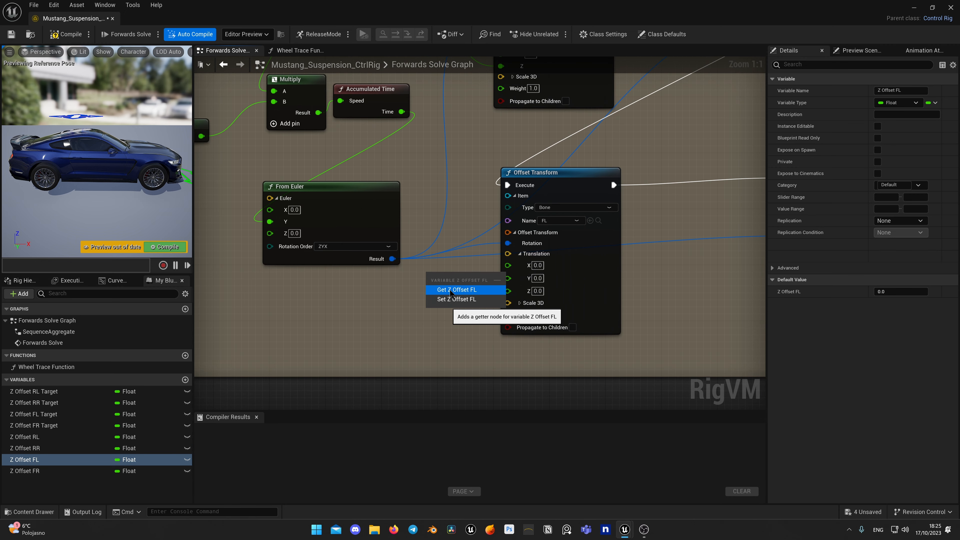
pyautogui.click(466, 294)
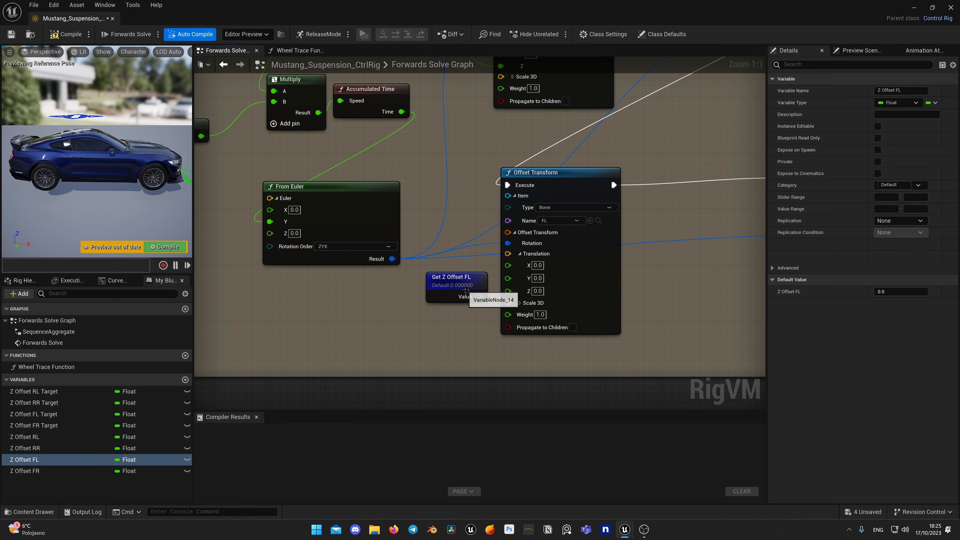
pyautogui.moveTo(481, 297); pyautogui.dragTo(508, 292)
pyautogui.moveTo(694, 284); pyautogui.dragTo(412, 283, button='right')
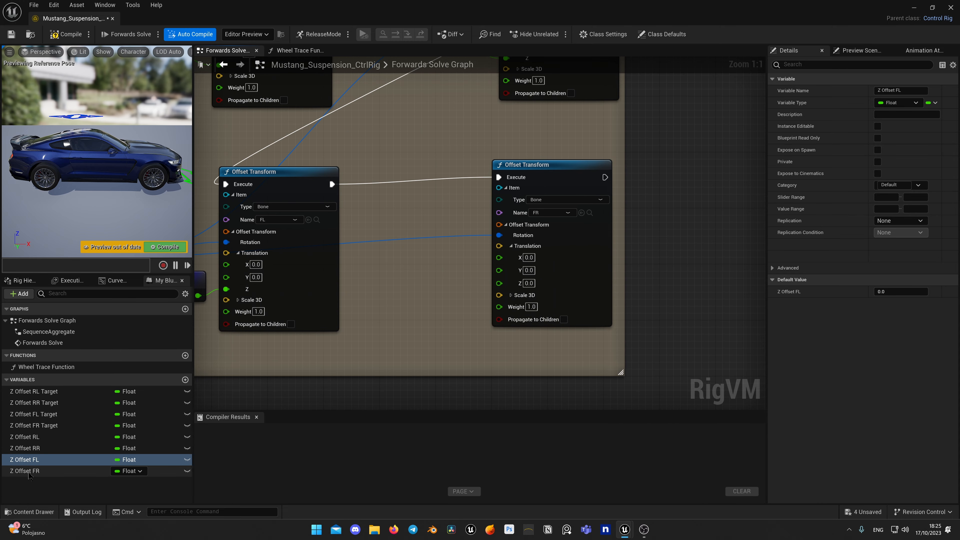
pyautogui.moveTo(25, 471); pyautogui.dragTo(393, 259)
pyautogui.click(415, 267)
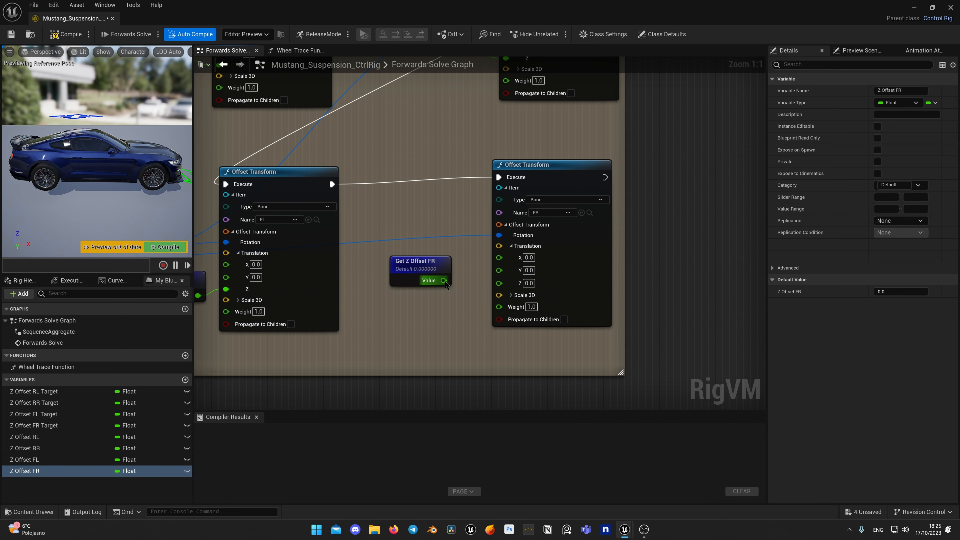
pyautogui.moveTo(444, 280); pyautogui.dragTo(499, 283)
# - Duplicate the four wheel Offset Transform nodes and place the copies in the empty space beside the Wheel Rotation group
pyautogui.scroll(-3, 386, 310)
pyautogui.moveTo(381, 326); pyautogui.dragTo(531, 326, button='right')
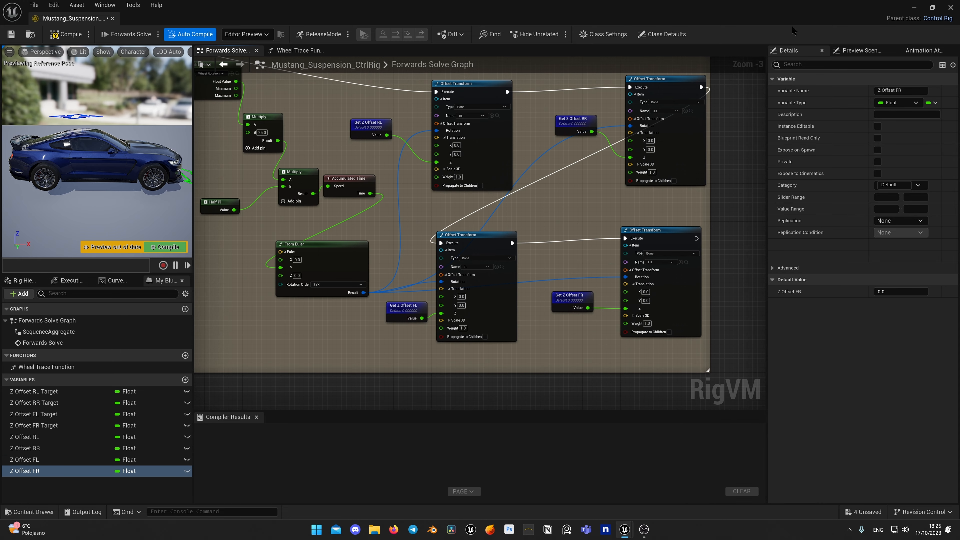
pyautogui.scroll(-3, 612, 322)
pyautogui.scroll(3, 612, 321)
pyautogui.moveTo(612, 322); pyautogui.dragTo(564, 300, button='right')
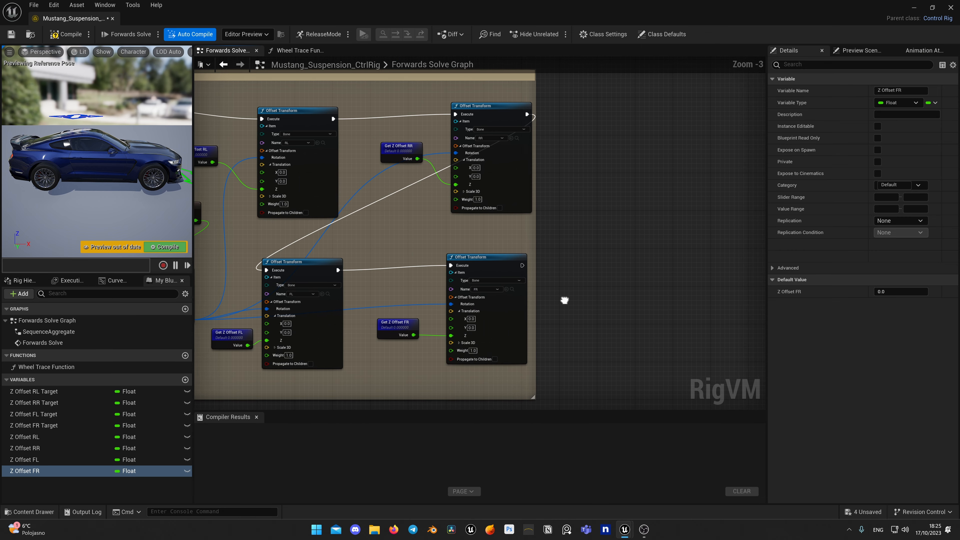
pyautogui.click(313, 117)
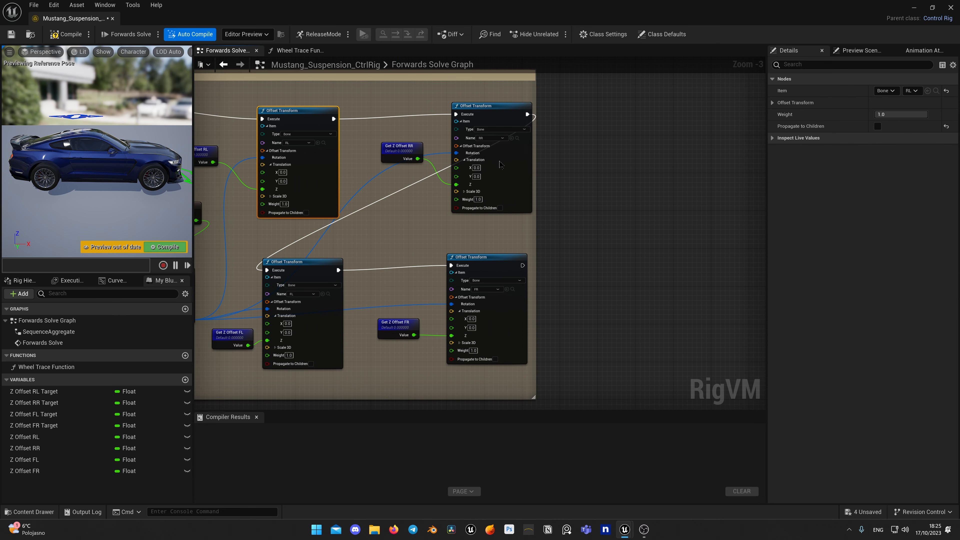
pyautogui.keyDown('shift'); pyautogui.click(493, 105); pyautogui.keyUp('shift')
pyautogui.keyDown('shift'); pyautogui.click(305, 262); pyautogui.keyUp('shift')
pyautogui.keyDown('shift'); pyautogui.click(500, 258); pyautogui.keyUp('shift')
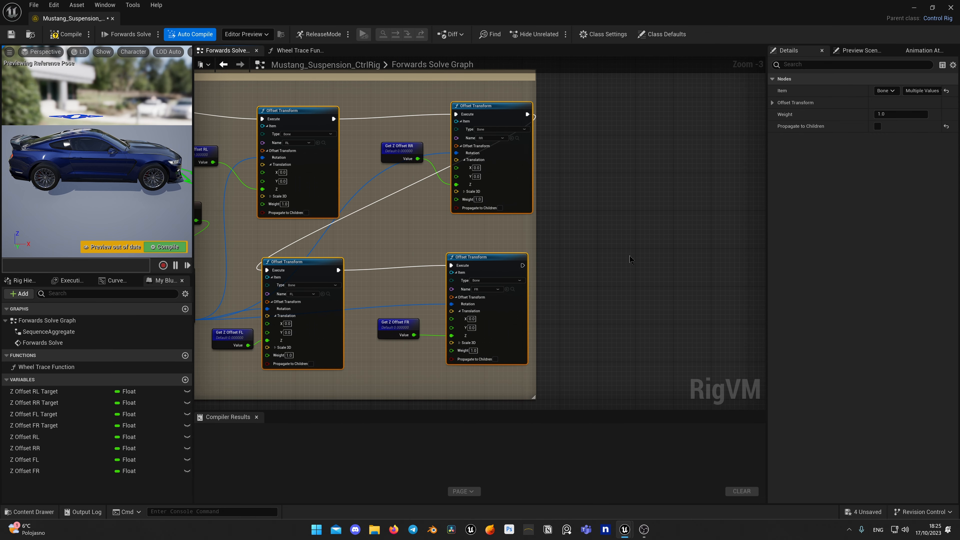
pyautogui.hotkey('ctrl', 'c')
pyautogui.click(629, 259)
pyautogui.moveTo(630, 260); pyautogui.dragTo(519, 273, button='right')
pyautogui.hotkey('ctrl', 'v')
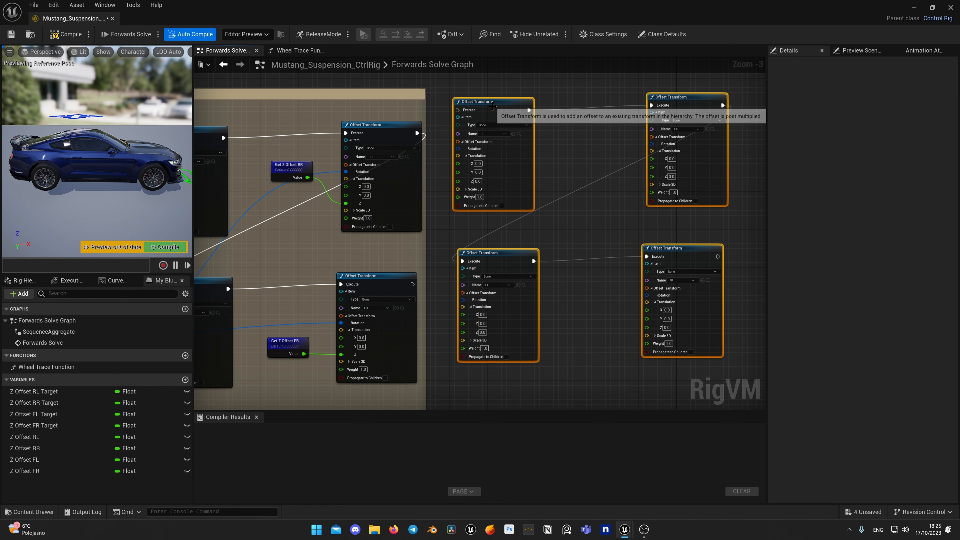
pyautogui.moveTo(492, 107); pyautogui.dragTo(504, 139)
pyautogui.click(439, 224)
# - Set the bone names of the duplicated RL and RR Offset Transform nodes to CRL and CRR
pyautogui.moveTo(440, 224); pyautogui.dragTo(542, 199, button='right')
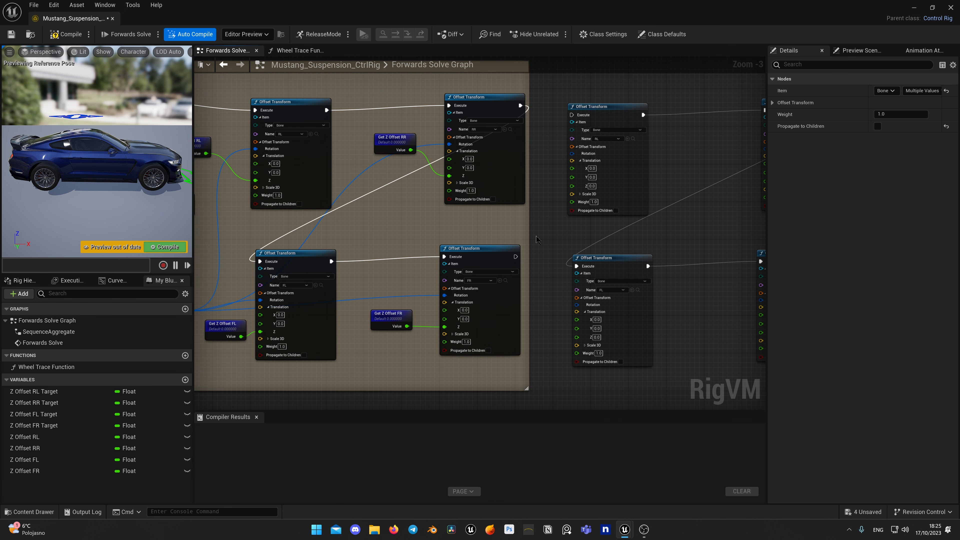
pyautogui.moveTo(538, 238); pyautogui.dragTo(514, 261, button='right')
pyautogui.scroll(2, 514, 261)
pyautogui.click(495, 208)
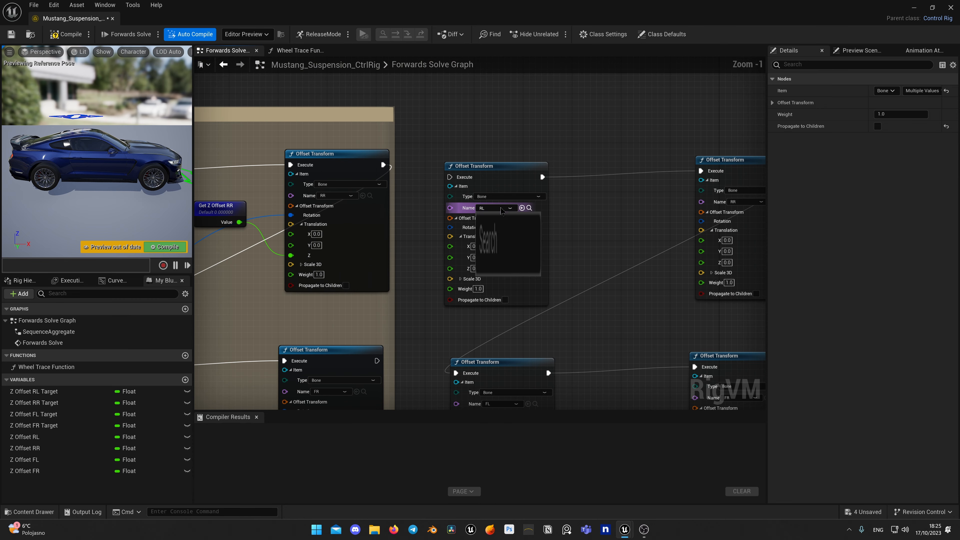
pyautogui.click(480, 241)
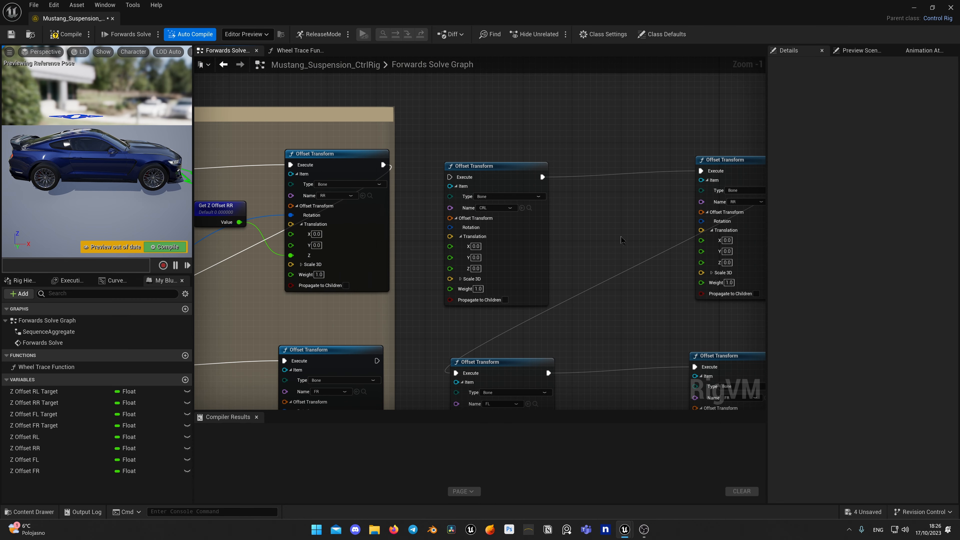
pyautogui.moveTo(761, 215); pyautogui.dragTo(652, 206, button='right')
pyautogui.click(603, 192)
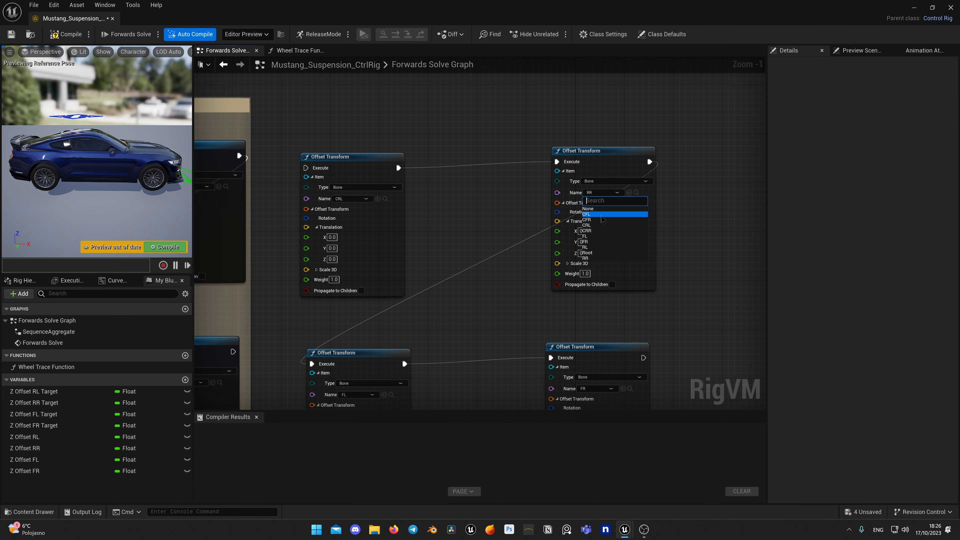
pyautogui.click(595, 232)
# - Set the bone names of the duplicated FL and FR Offset Transform nodes to CFL and CFR
pyautogui.moveTo(469, 306); pyautogui.dragTo(552, 177, button='right')
pyautogui.click(440, 266)
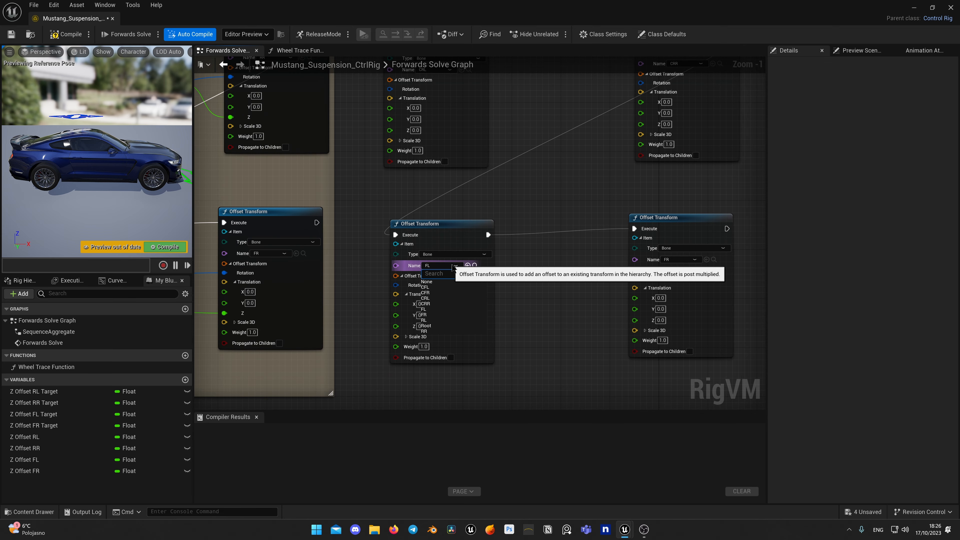
pyautogui.click(425, 287)
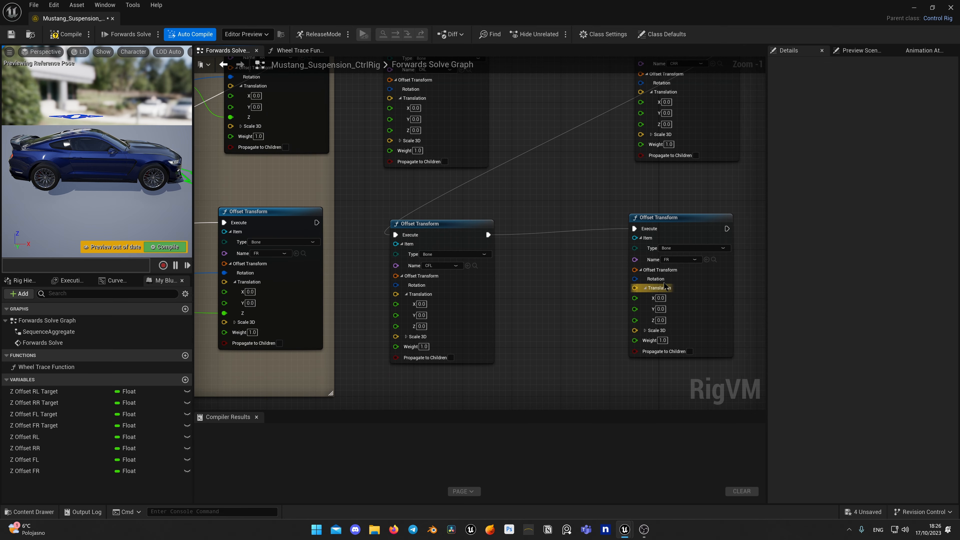
pyautogui.click(690, 261)
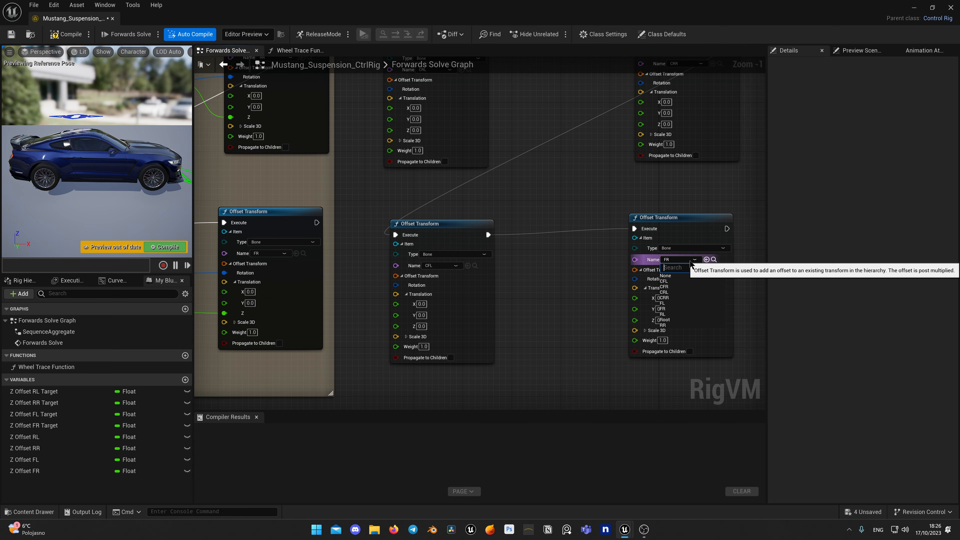
pyautogui.click(684, 285)
# - Connect the FR Offset Transform's execution output to the CRL Offset Transform and move the four caliper nodes farther from the Wheel Rotation group
pyautogui.scroll(-1, 517, 285)
pyautogui.moveTo(517, 286); pyautogui.dragTo(644, 286, button='right')
pyautogui.scroll(-1, 549, 306)
pyautogui.moveTo(454, 308); pyautogui.dragTo(399, 307, button='right')
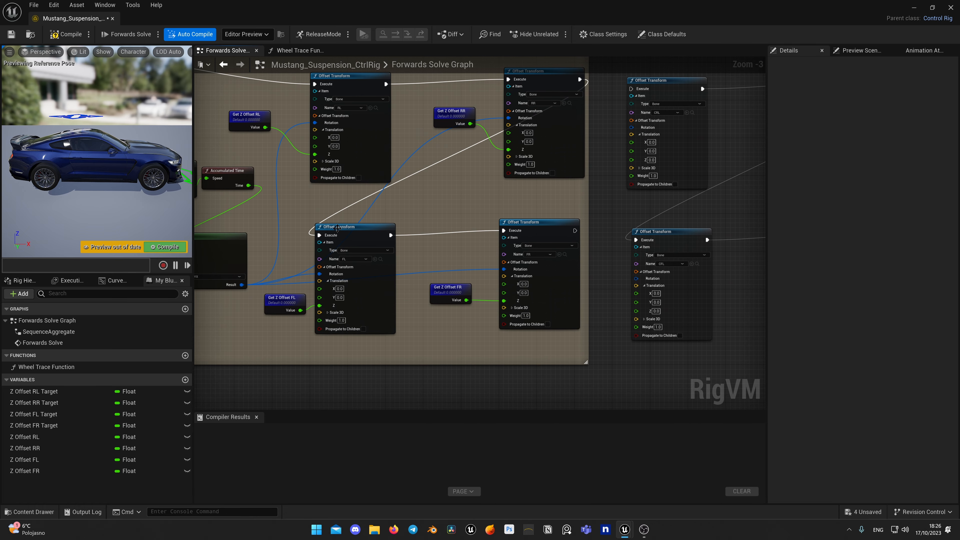
pyautogui.moveTo(597, 206); pyautogui.dragTo(490, 247, button='right')
pyautogui.moveTo(467, 274); pyautogui.dragTo(528, 137)
pyautogui.moveTo(361, 259); pyautogui.dragTo(268, 260, button='right')
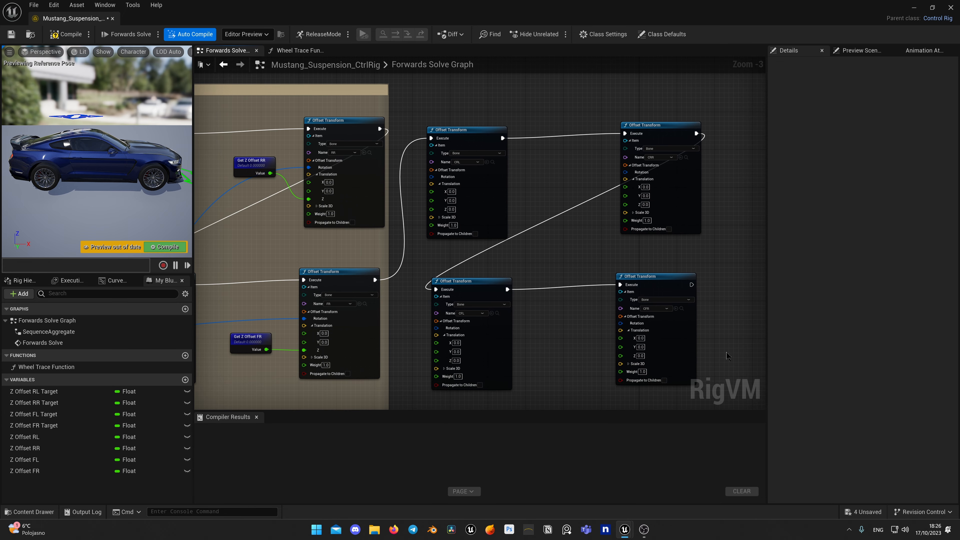
pyautogui.moveTo(726, 351); pyautogui.dragTo(461, 137)
pyautogui.moveTo(643, 125); pyautogui.dragTo(699, 121)
# - Copy the Get Z Offset RL, RR, FL and FR nodes and paste them among the caliper Offset Transform nodes
pyautogui.moveTo(492, 265); pyautogui.dragTo(650, 248, button='right')
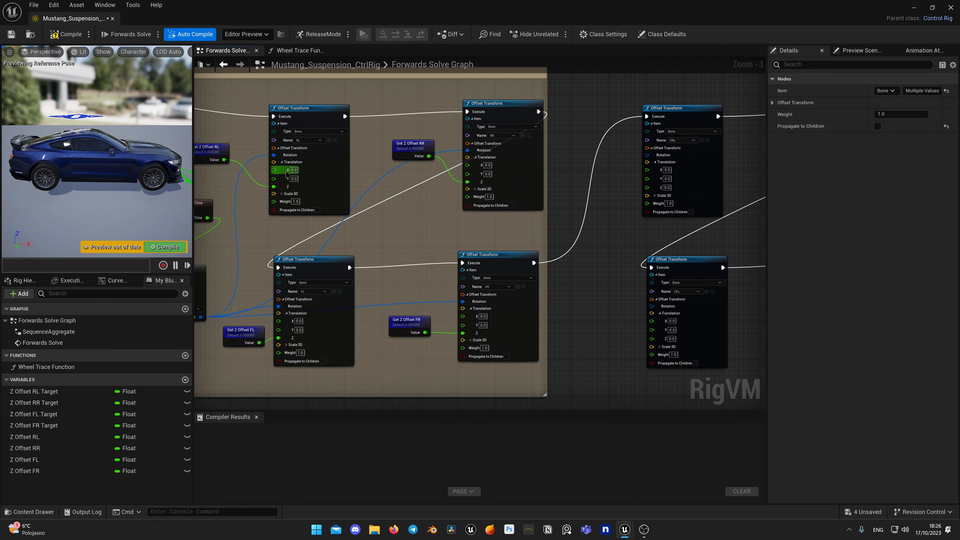
pyautogui.click(206, 149)
pyautogui.keyDown('ctrl'); pyautogui.click(416, 145); pyautogui.keyUp('ctrl')
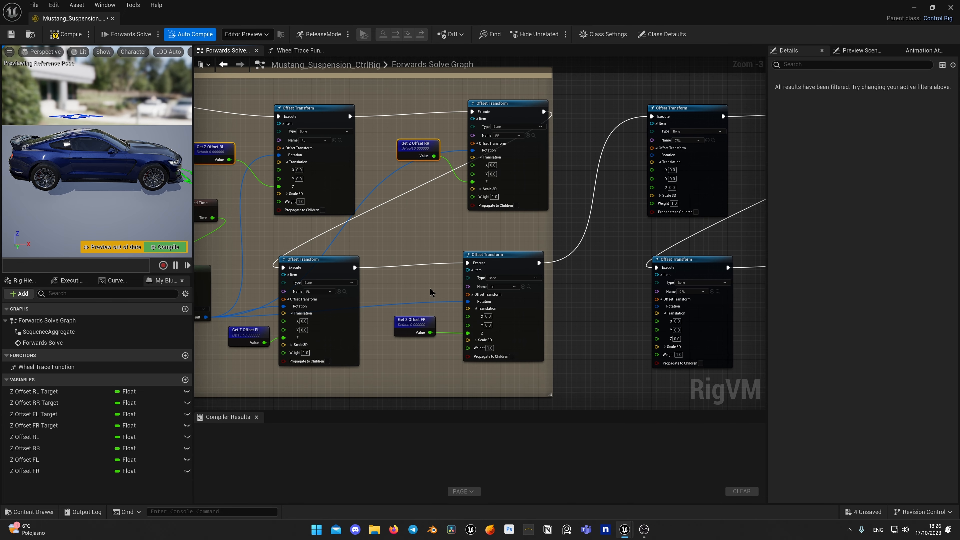
pyautogui.keyDown('ctrl'); pyautogui.click(419, 323); pyautogui.keyUp('ctrl')
pyautogui.keyDown('ctrl'); pyautogui.click(240, 333); pyautogui.keyUp('ctrl')
pyautogui.hotkey('ctrl', 'c')
pyautogui.moveTo(590, 251); pyautogui.dragTo(331, 243, button='right')
pyautogui.hotkey('ctrl', 'v')
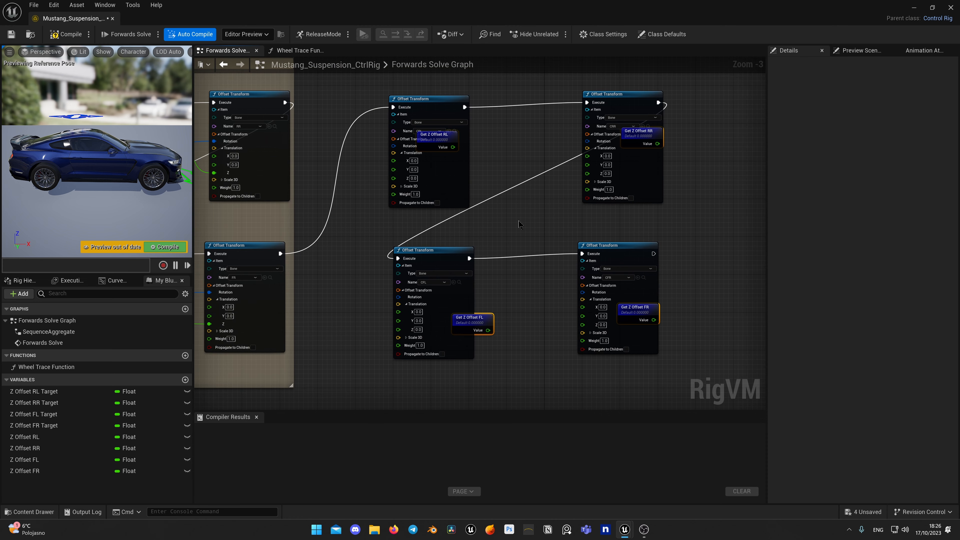
# - Connect each pasted Get Z Offset node to Translation Z of its matching caliper Offset Transform, and compile and save the rig
pyautogui.moveTo(491, 320); pyautogui.dragTo(390, 324)
pyautogui.moveTo(352, 150); pyautogui.dragTo(394, 177)
pyautogui.moveTo(557, 148); pyautogui.dragTo(587, 173)
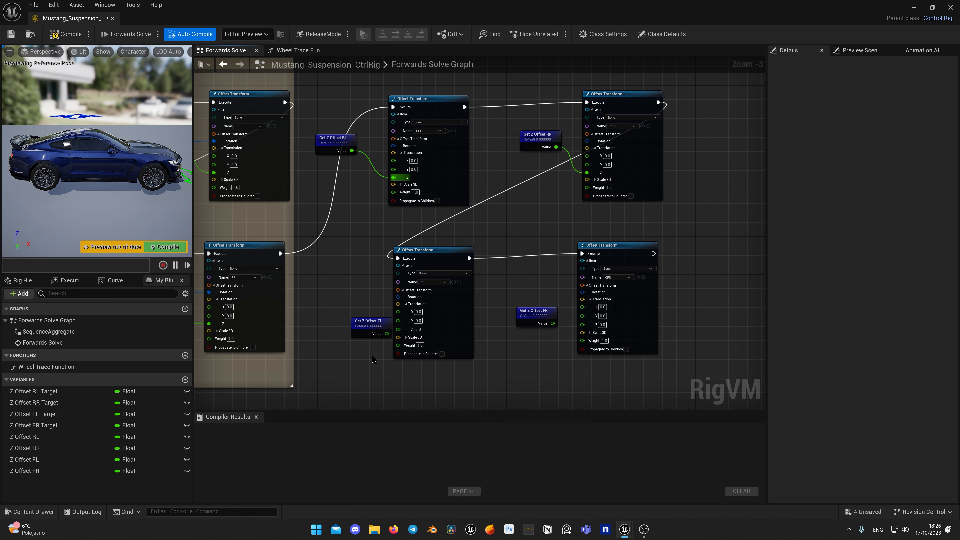
pyautogui.moveTo(370, 328); pyautogui.dragTo(399, 328)
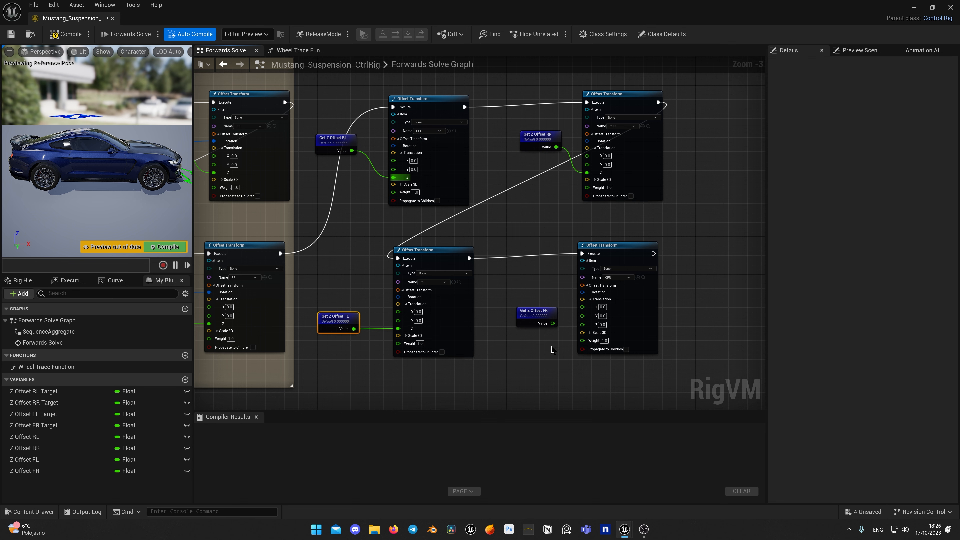
pyautogui.moveTo(553, 324); pyautogui.dragTo(582, 324)
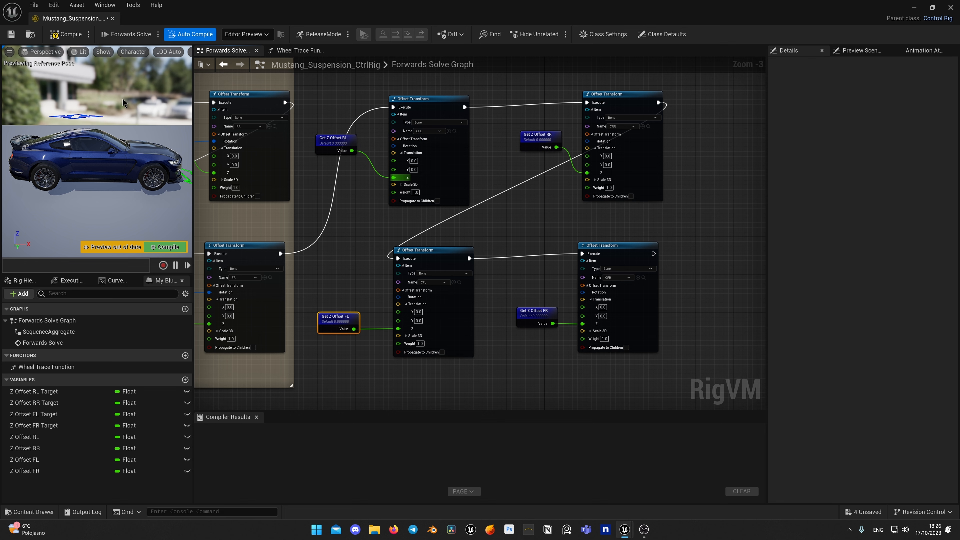
pyautogui.click(65, 36)
pyautogui.click(11, 34)
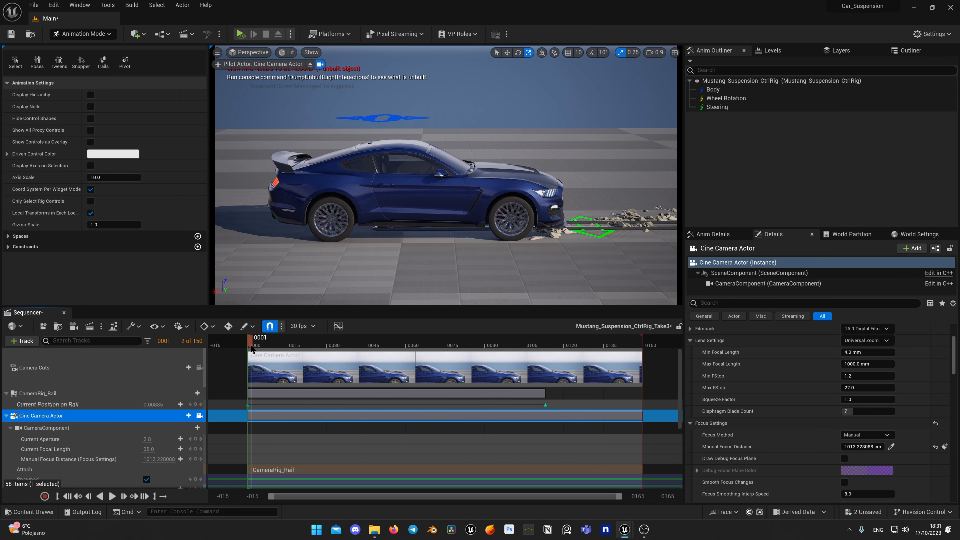
# - Scrub the car's take forward from its start in the level's Sequencer to examine the suspension motion
pyautogui.moveTo(252, 350); pyautogui.dragTo(334, 351)
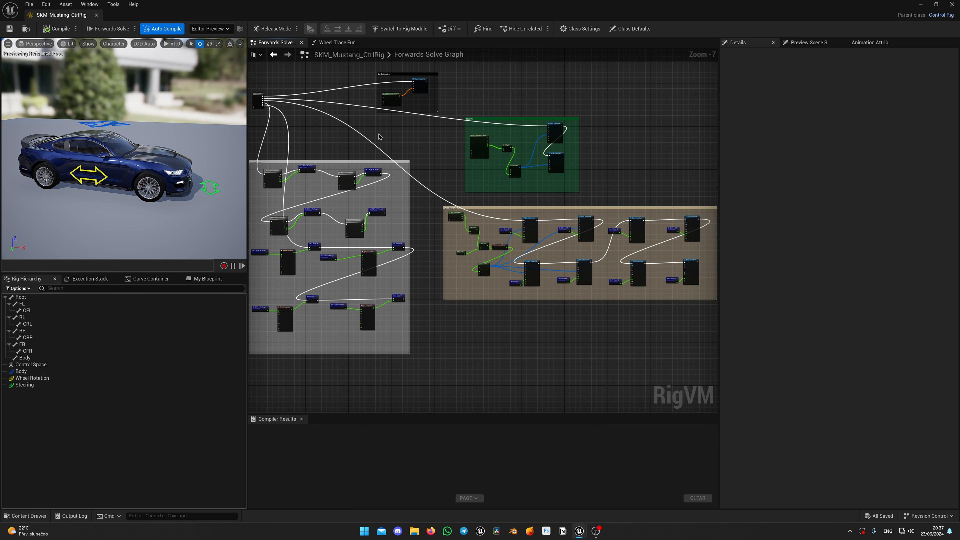
# - Disconnect the Body Control group's Offset Transform from the Sequence execution in the SKM_Mustang_CtrlRig graph
pyautogui.scroll(7, 379, 137)
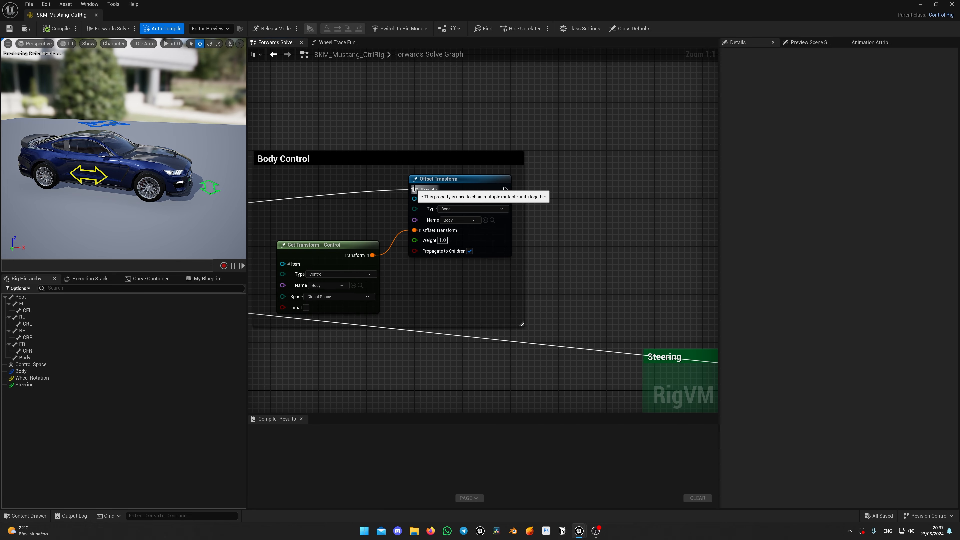
pyautogui.keyDown('alt'); pyautogui.click(414, 189); pyautogui.keyUp('alt')
pyautogui.scroll(-4, 546, 232)
pyautogui.moveTo(550, 312); pyautogui.dragTo(587, 249, button='right')
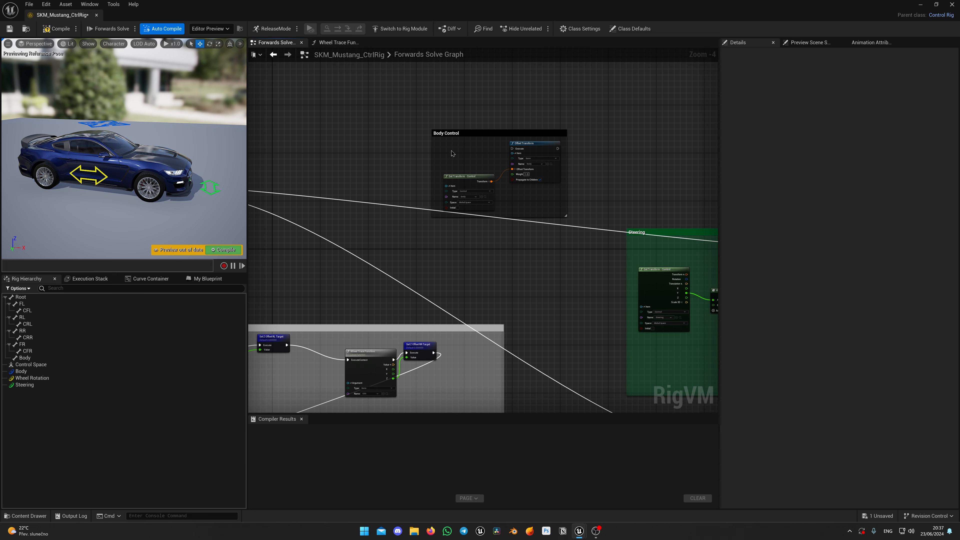
pyautogui.scroll(-2, 554, 191)
pyautogui.scroll(1, 524, 188)
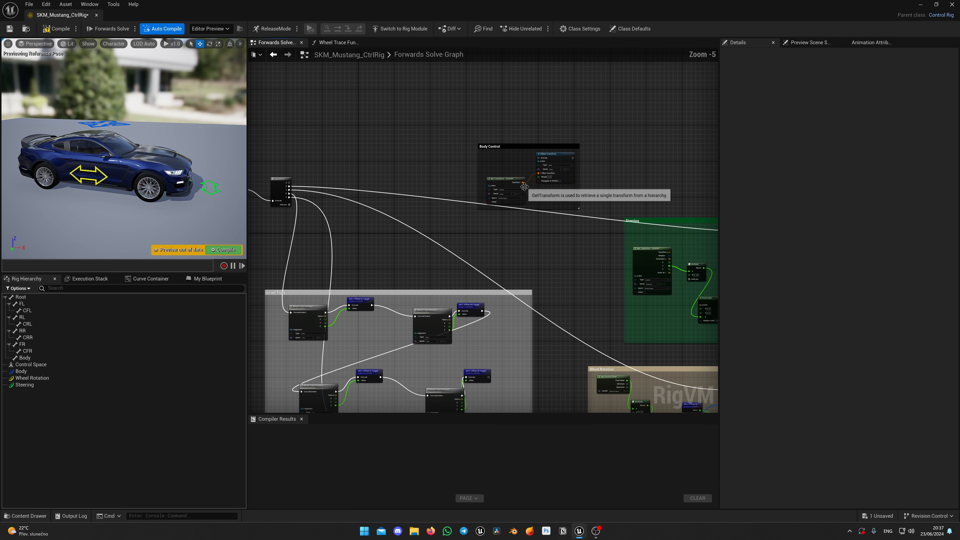
pyautogui.scroll(-1, 546, 209)
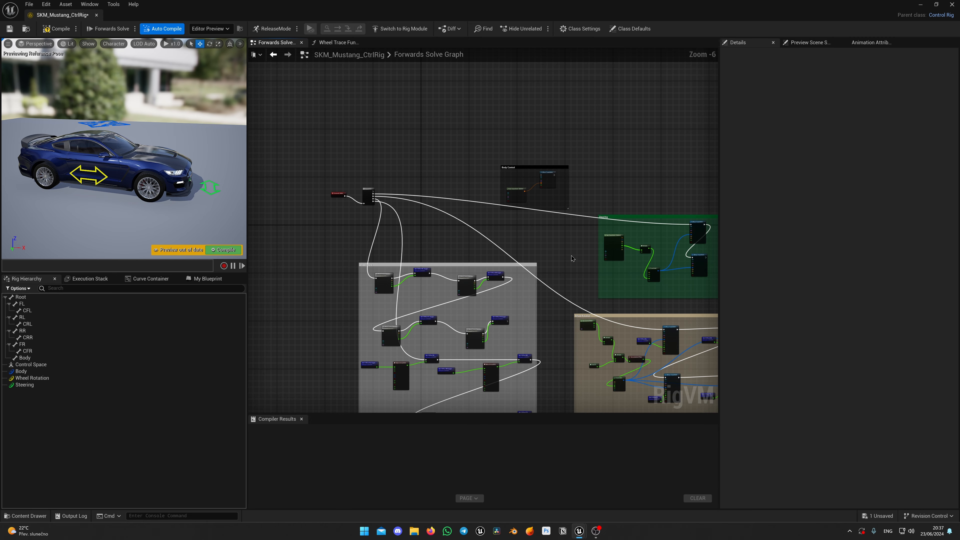
pyautogui.moveTo(571, 256); pyautogui.dragTo(535, 307, button='right')
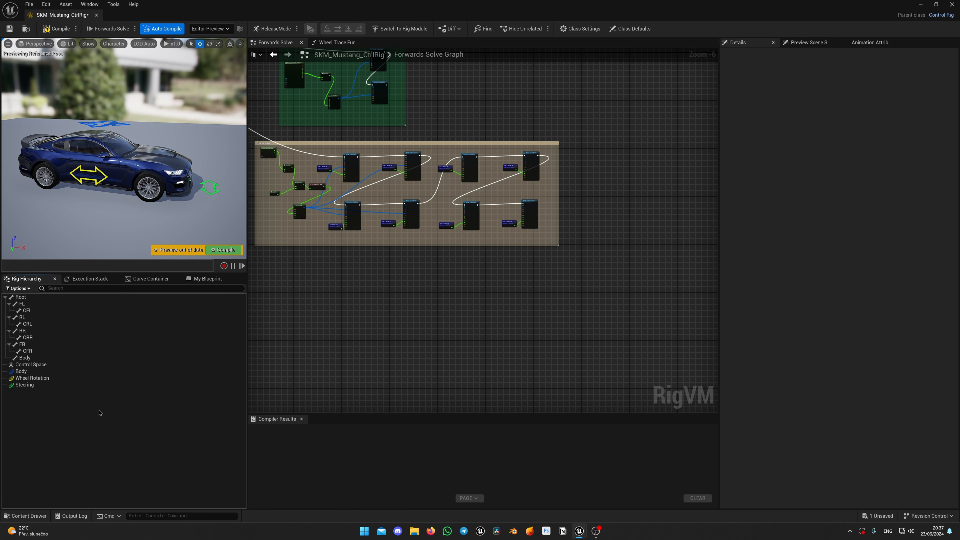
# - Create a new control at the root level of the rig hierarchy and name it Body_Dummy_Center
pyautogui.rightClick(42, 422)
pyautogui.moveTo(113, 230)
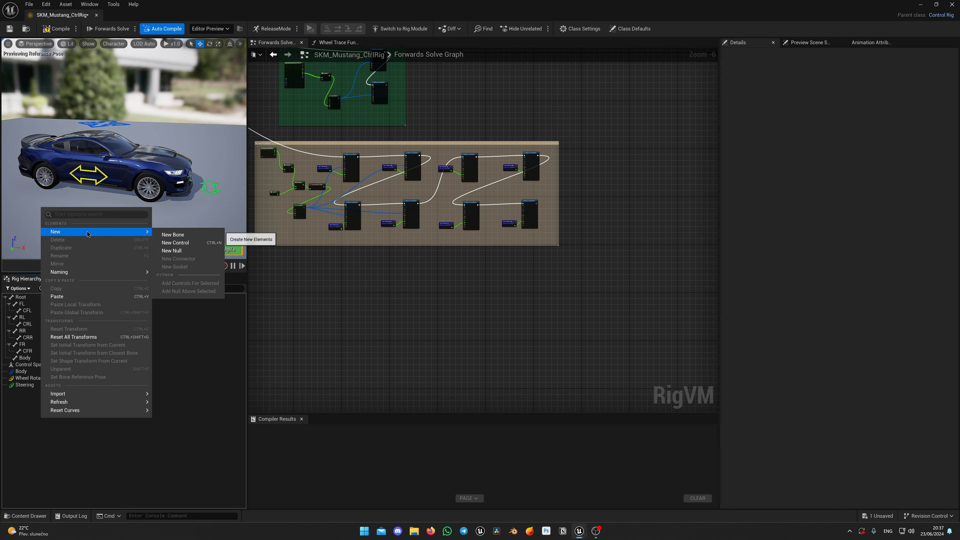
pyautogui.click(197, 245)
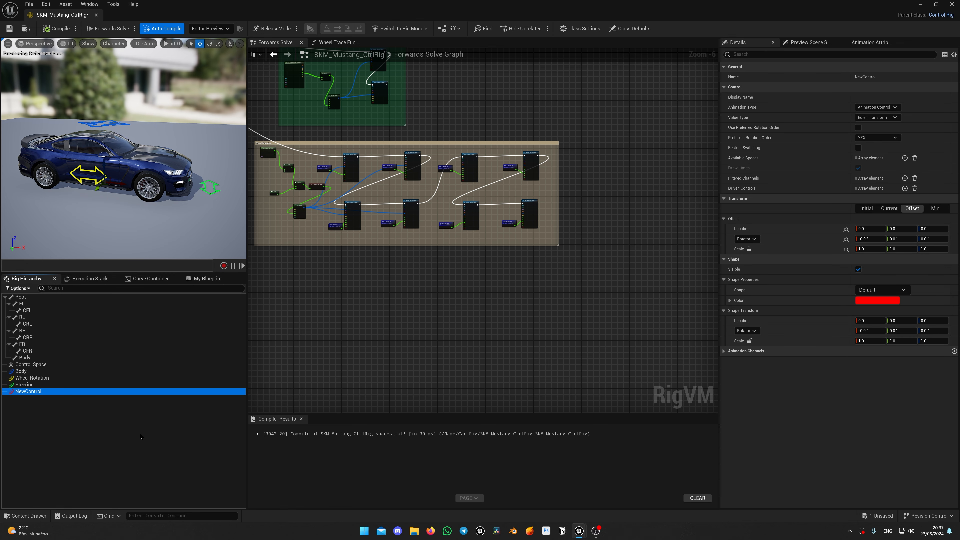
pyautogui.press('F2')
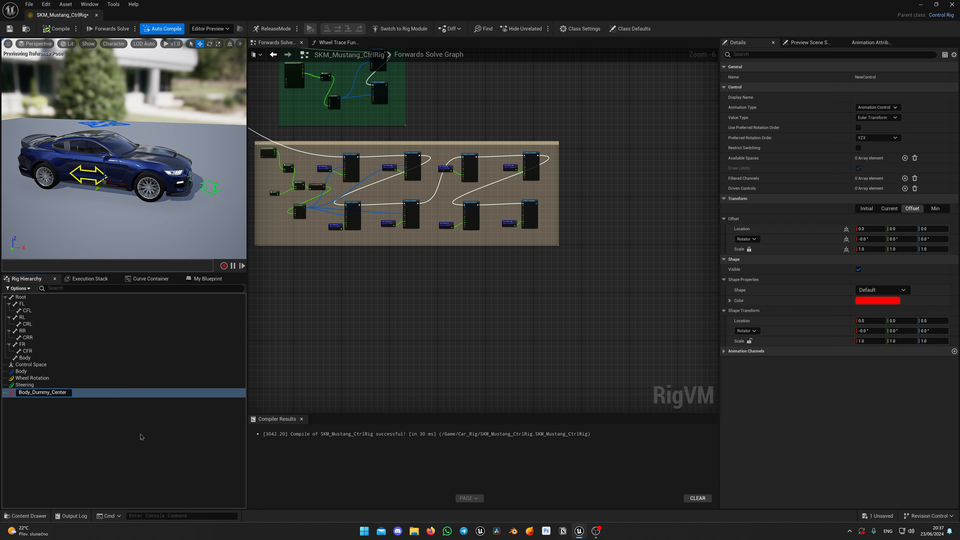
pyautogui.press('Return')
# - Duplicate the Body_Dummy_Center control and rename the copy Body_Dummy_Spring
pyautogui.hotkey('ctrl', 'd')
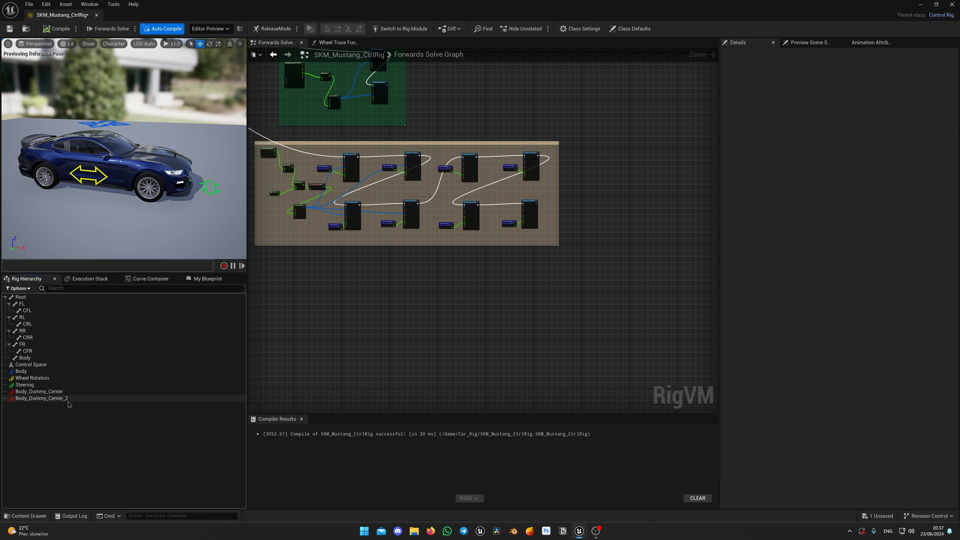
pyautogui.click(57, 398)
pyautogui.press('F2')
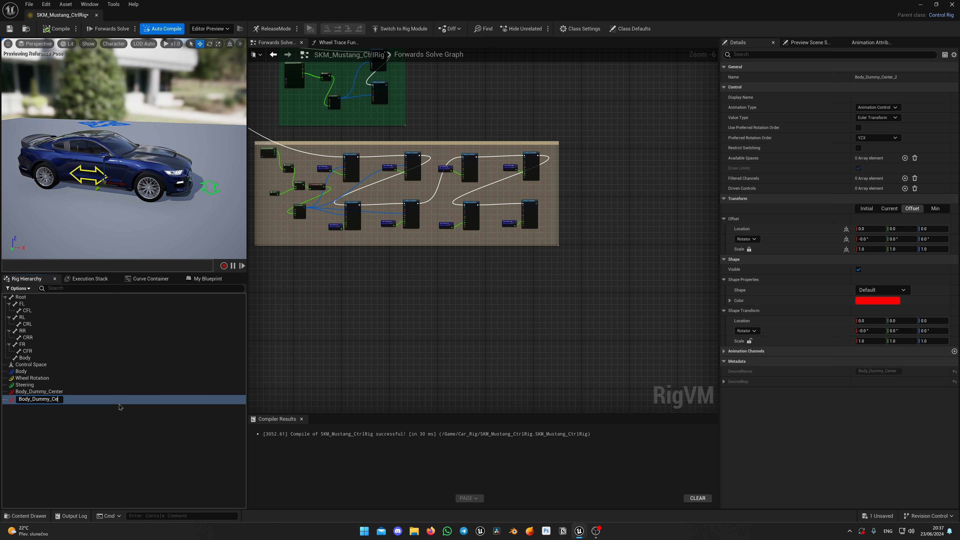
pyautogui.press('Return')
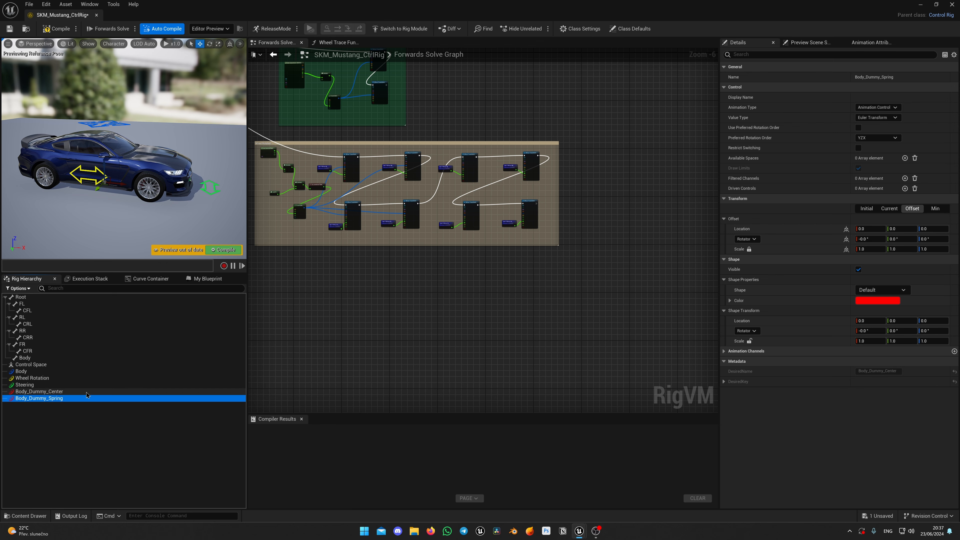
# - Give Body_Dummy_Center a Box_Thick shape scaled uniformly to 10, raise the shape to about 67.25 on Z, and stretch it along the car
pyautogui.press('Up')
pyautogui.click(888, 290)
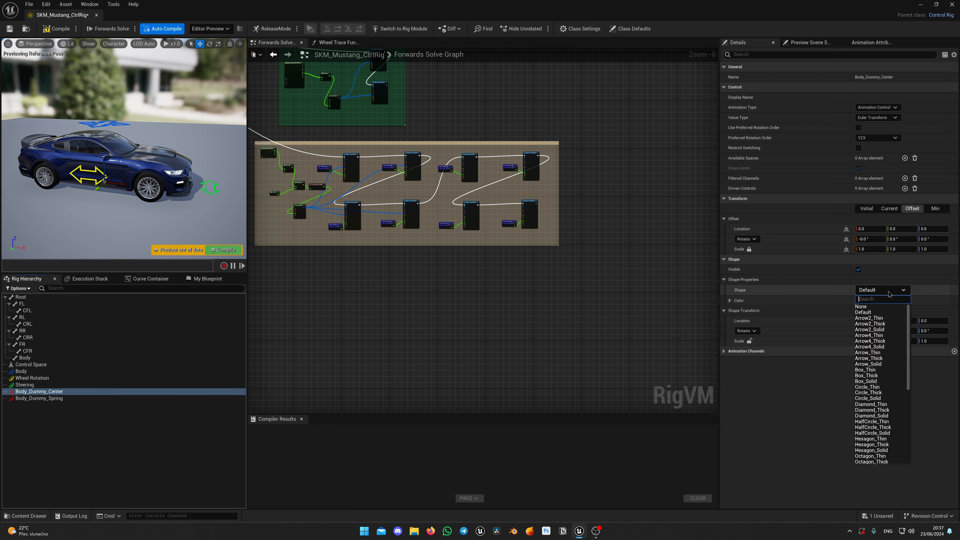
pyautogui.click(887, 376)
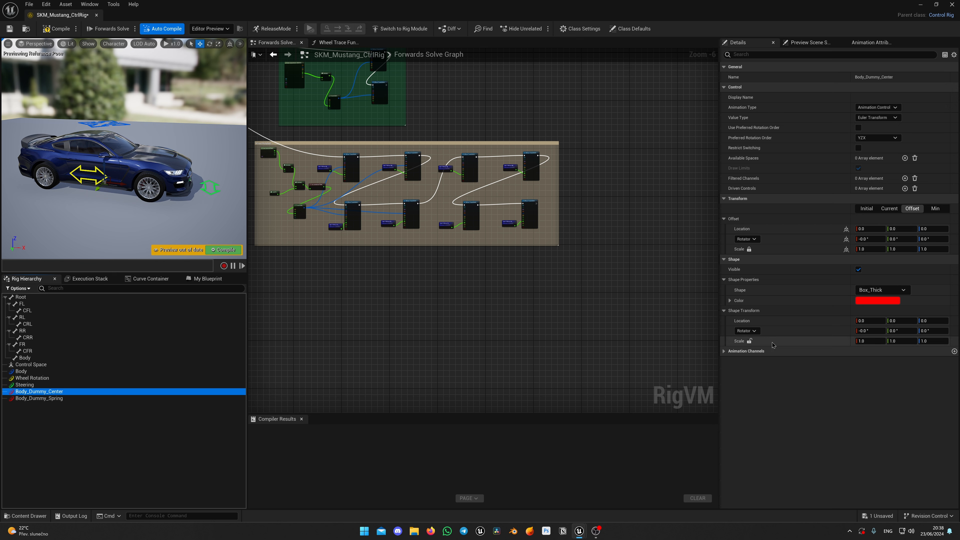
pyautogui.click(749, 341)
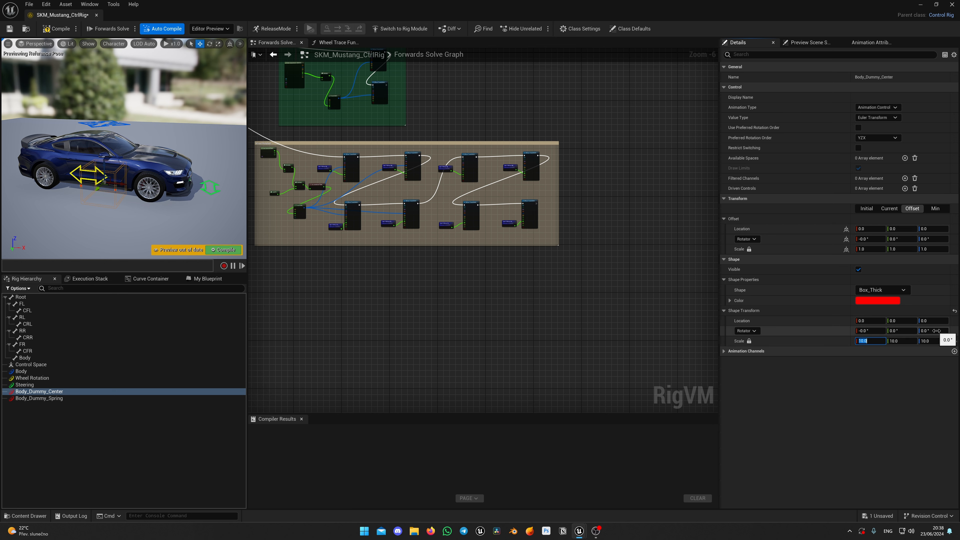
pyautogui.moveTo(934, 321); pyautogui.dragTo(959, 320)
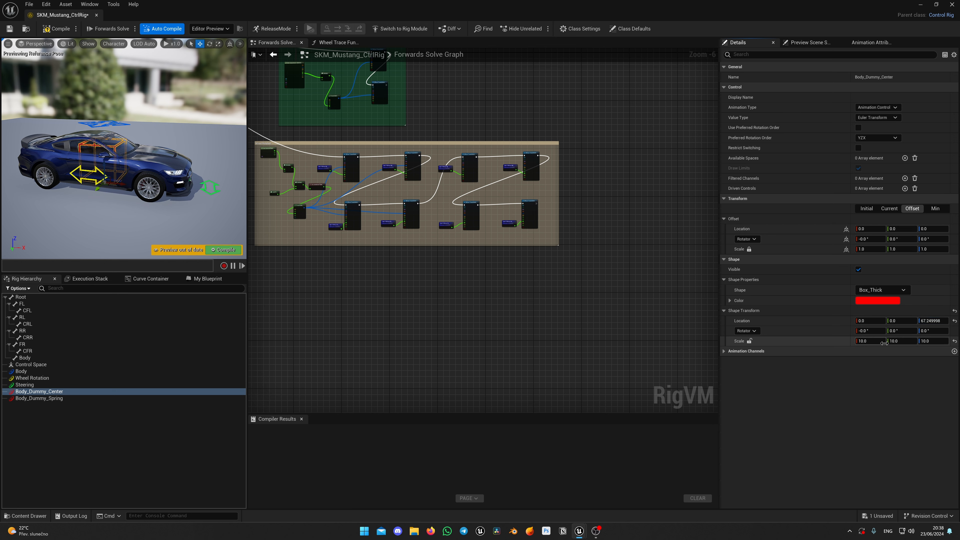
pyautogui.moveTo(884, 343)
pyautogui.mouseDown()
pyautogui.moveTo(913, 341)
pyautogui.moveTo(873, 340)
pyautogui.moveTo(884, 341)
pyautogui.mouseUp()
# - Duplicate the Body_Dummy_Spring control and rename the copy Body_Dummy_FL_ctrl
pyautogui.click(152, 399)
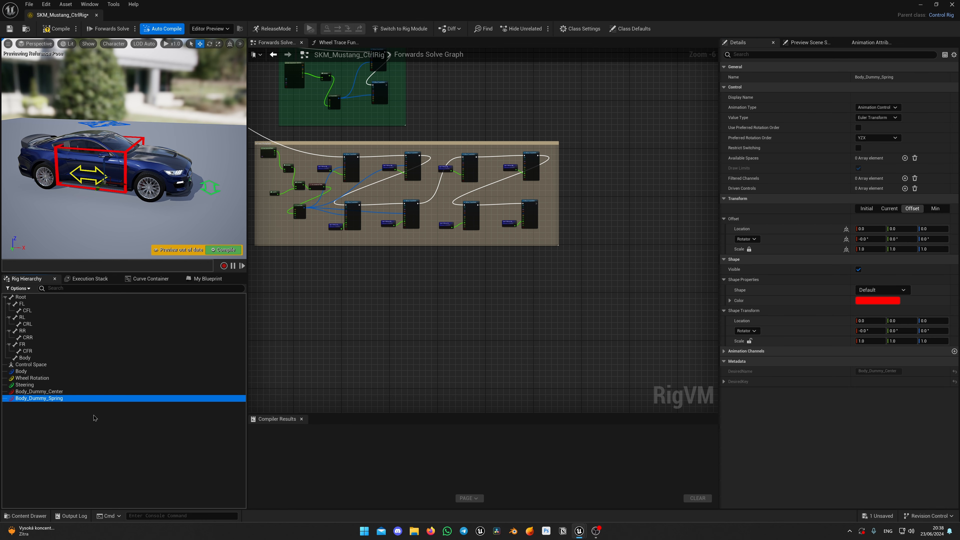
pyautogui.hotkey('ctrl', 'd')
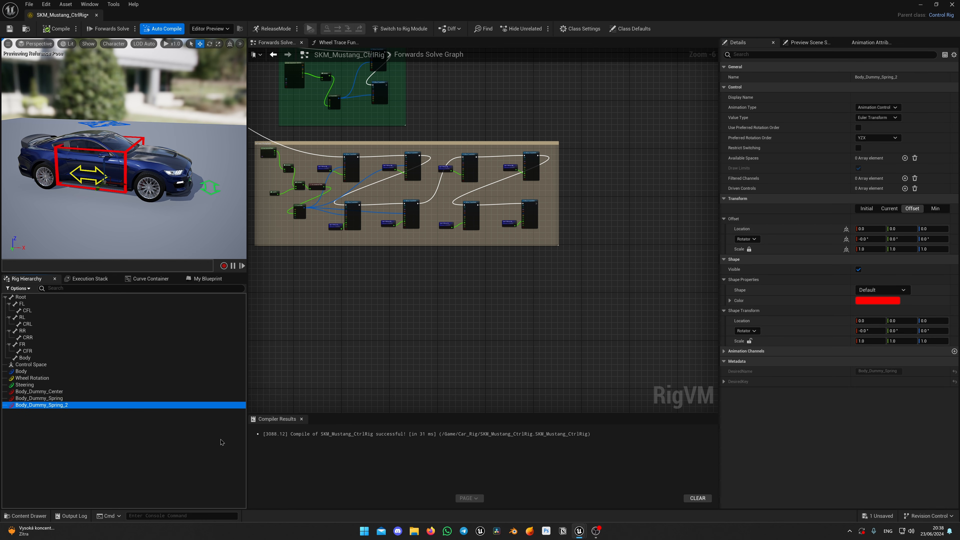
pyautogui.press('F2')
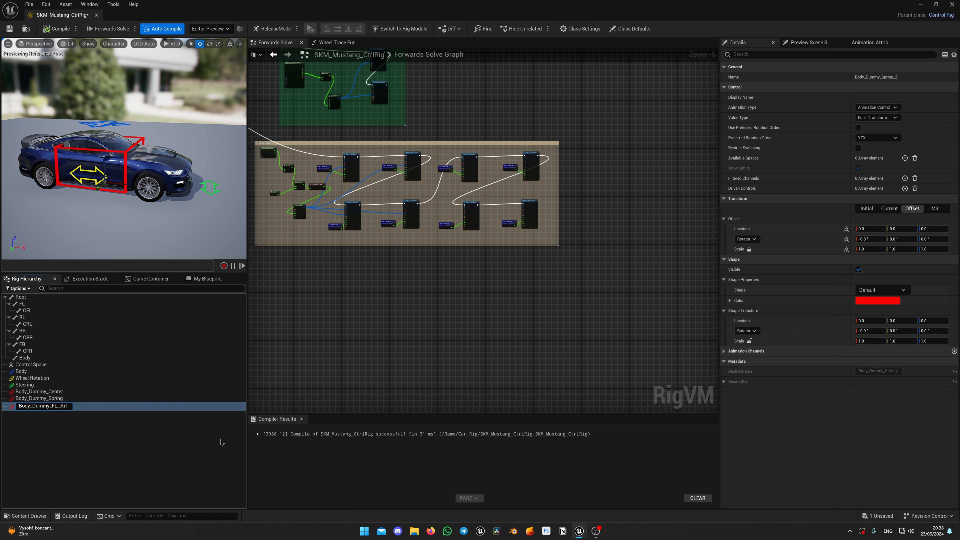
pyautogui.write('Body_Dummy_FL_ctrl')
pyautogui.press('Return')
# - Duplicate the Body_Dummy_FL_ctrl control and rename the copy Body_Dummy_FR_ctrl_2
pyautogui.click(63, 408)
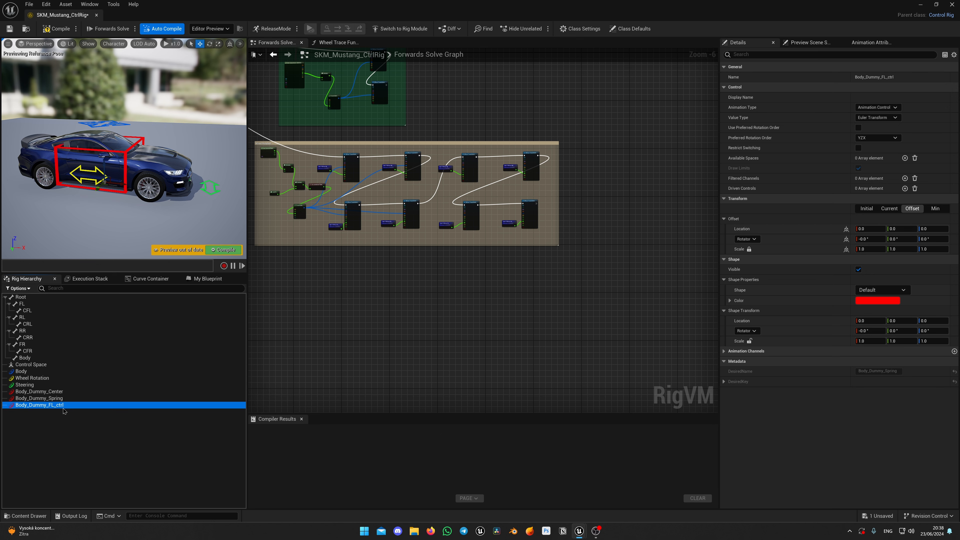
pyautogui.hotkey('ctrl', 'd')
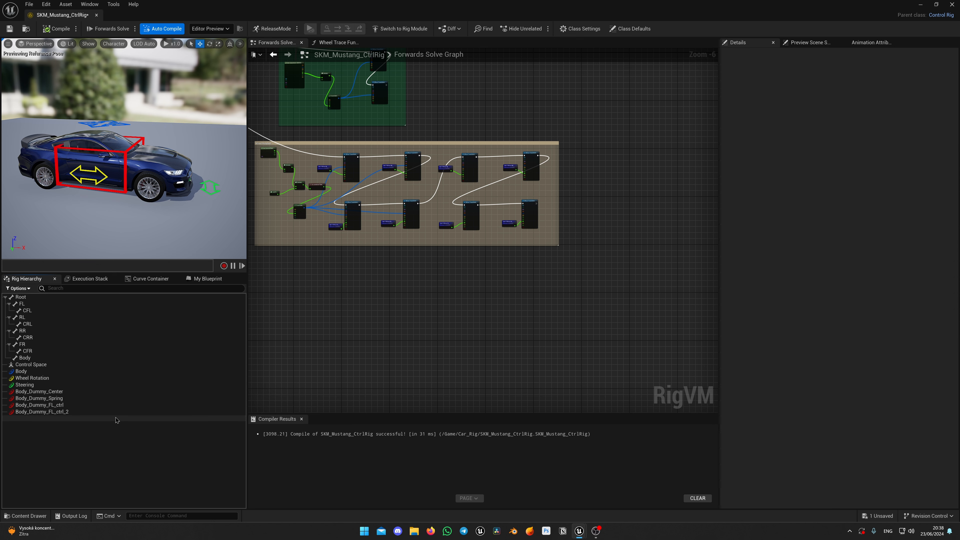
pyautogui.click(82, 412)
pyautogui.press('F2')
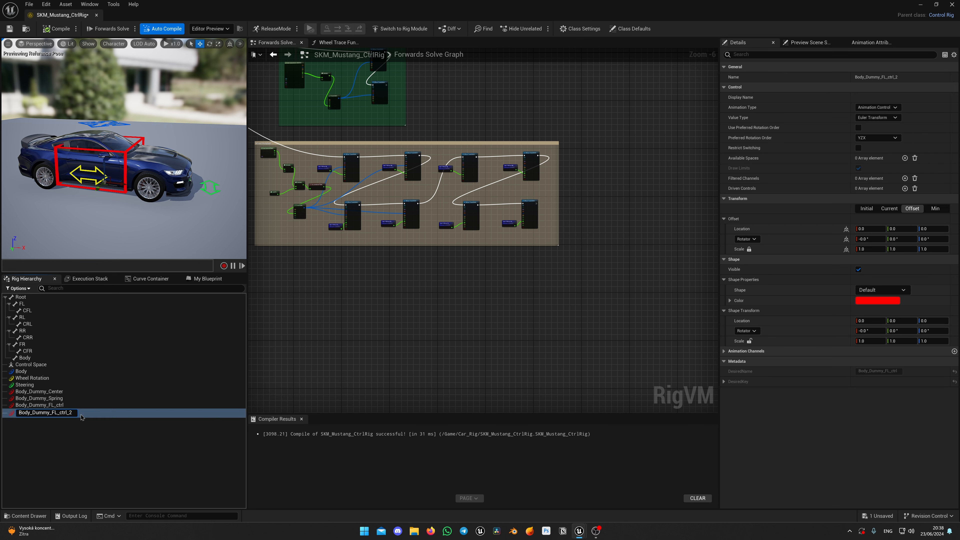
pyautogui.write('R')
pyautogui.press('Return')
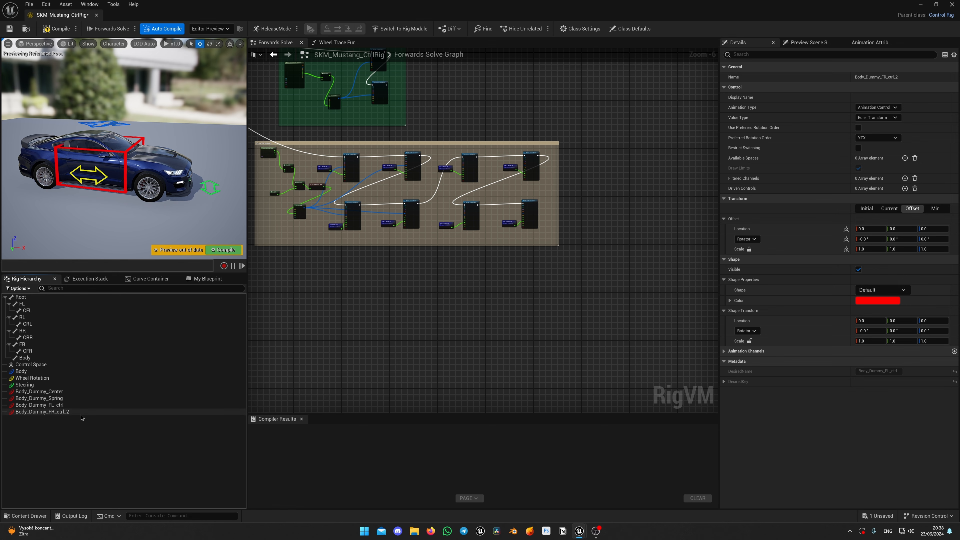
# - Duplicate the Body_Dummy_FR_ctrl_2 control and rename the copy Body_Dummy_RL_ctrl
pyautogui.hotkey('ctrl', 'd')
pyautogui.click(133, 418)
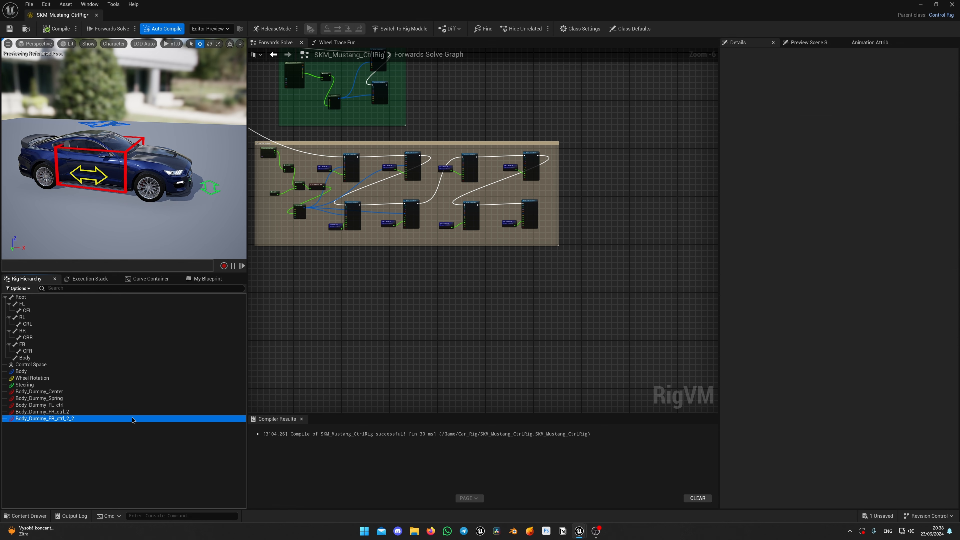
pyautogui.press('F2')
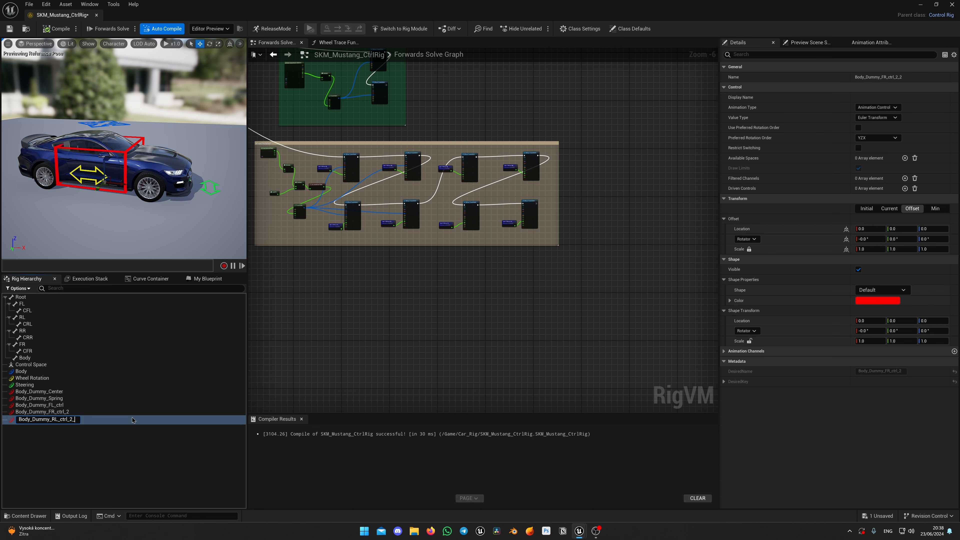
pyautogui.press('Return')
# - Duplicate the Body_Dummy_RL_ctrl control and rename the copy Body_Dummy_RR_ctrl
pyautogui.hotkey('ctrl', 'd')
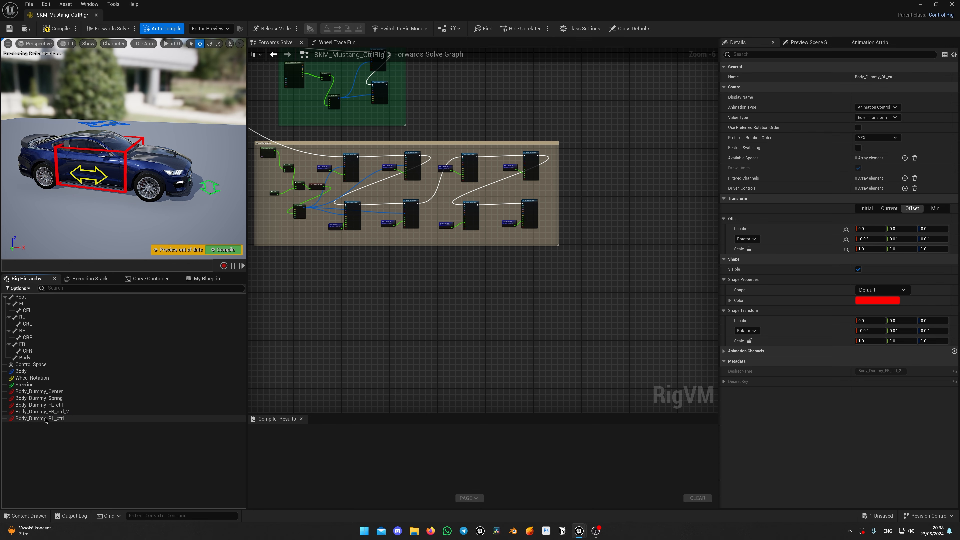
pyautogui.click(209, 428)
pyautogui.press('F2')
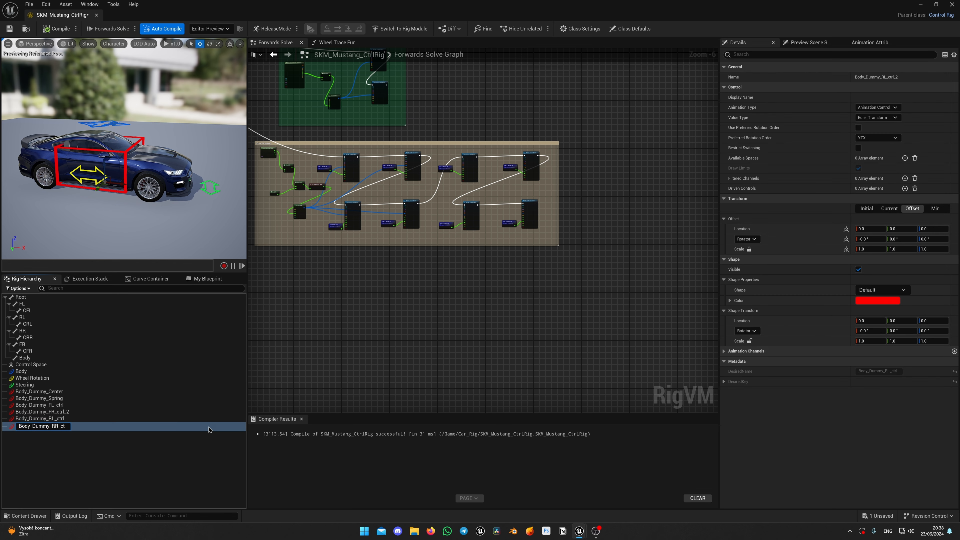
pyautogui.press('Return')
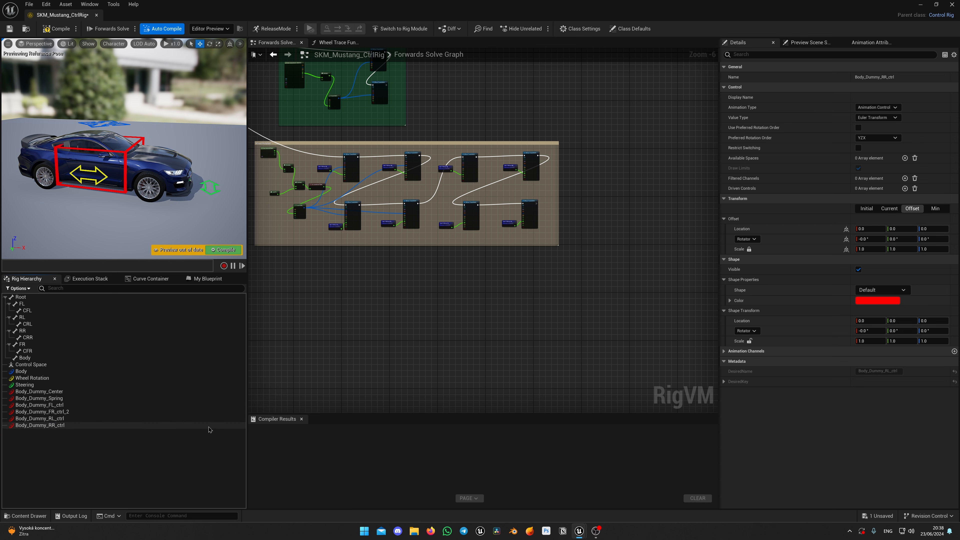
# - Rename the Body_Dummy_FR_ctrl_2 control to Body_Dummy_FR_ctrl
pyautogui.click(73, 412)
pyautogui.press('F2')
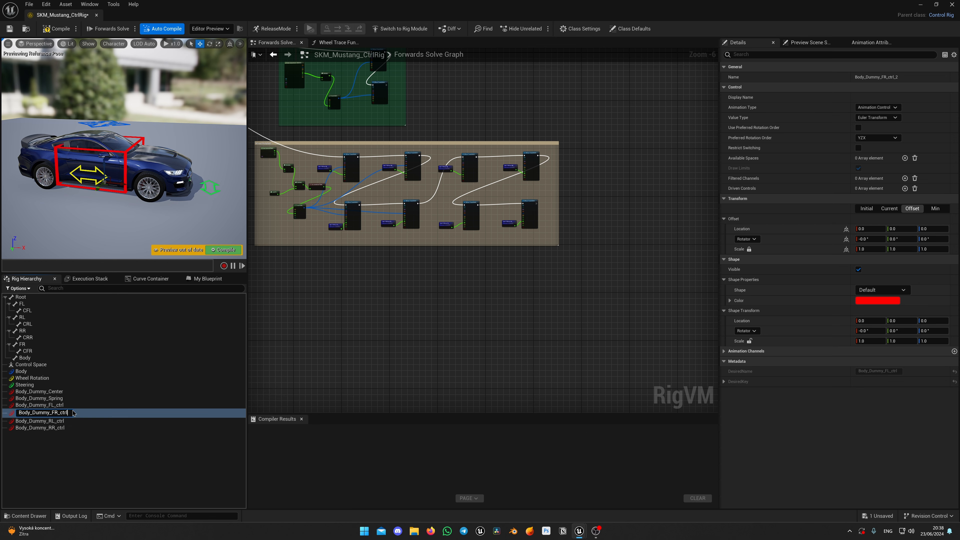
pyautogui.press('Return')
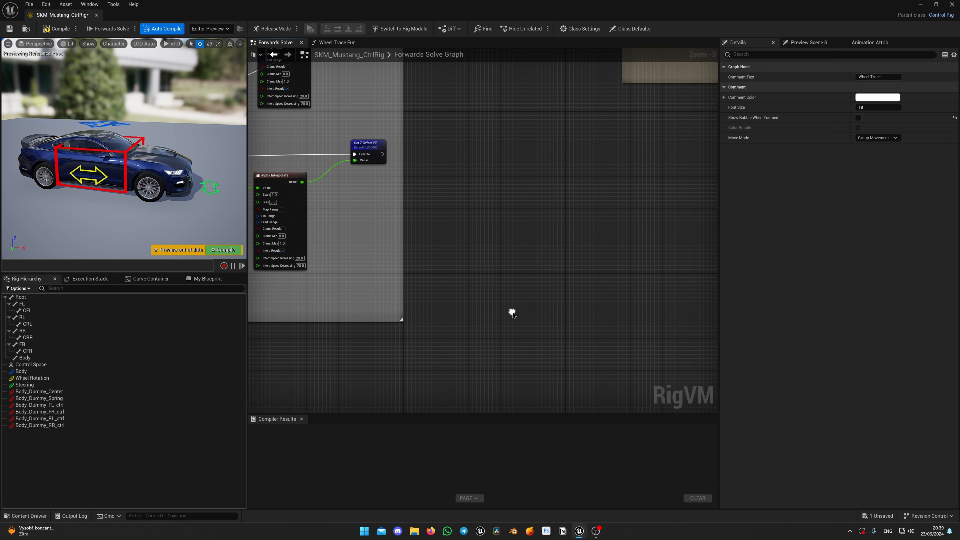
# - Add an Aim Constraint node in the empty graph area beside the Wheel Trace comment block
pyautogui.scroll(1, 491, 253)
pyautogui.rightClick(523, 257)
pyautogui.write('aim')
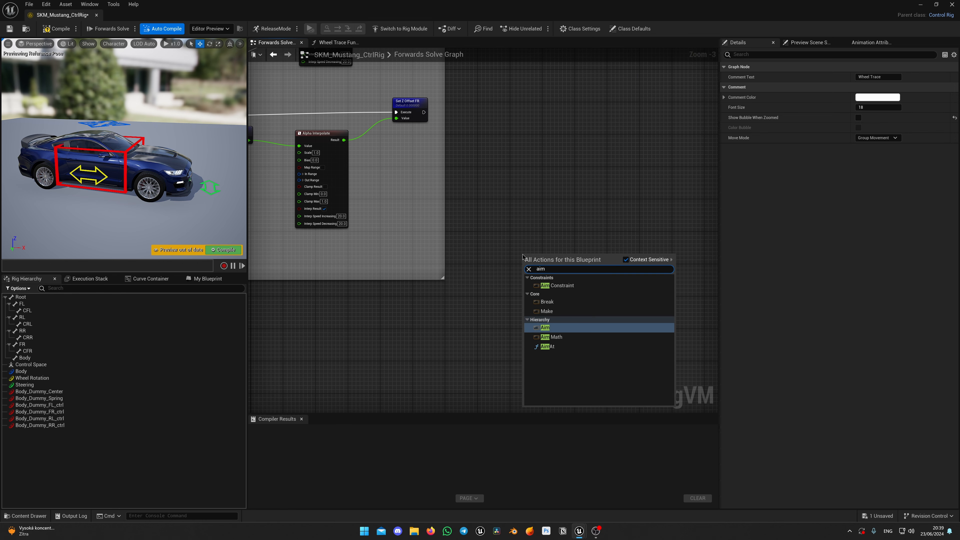
pyautogui.click(556, 286)
pyautogui.moveTo(576, 256); pyautogui.dragTo(497, 208, button='right')
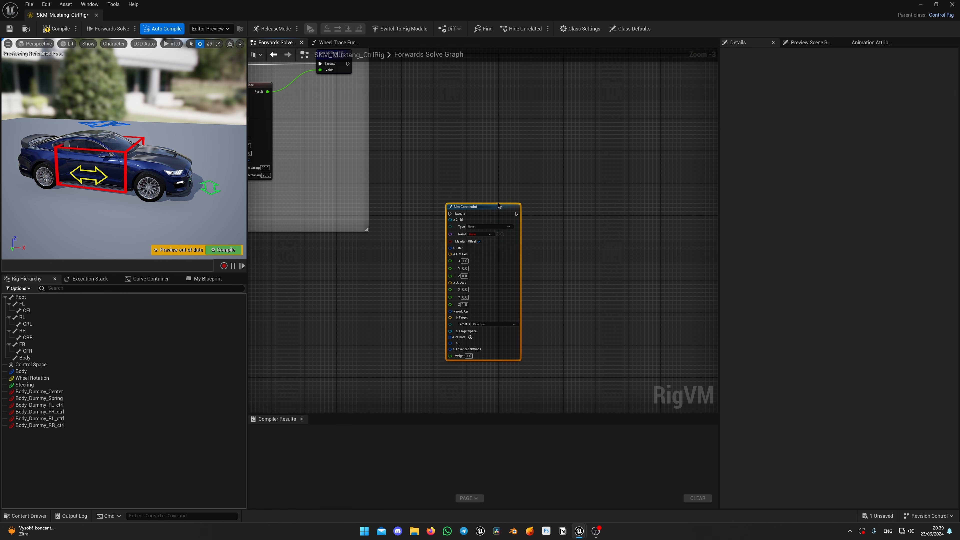
# - Copy the Aim Constraint node and paste three copies beside it, making four nodes in a row
pyautogui.click(494, 207)
pyautogui.hotkey('ctrl', 'c')
pyautogui.click(559, 207)
pyautogui.hotkey('ctrl', 'v')
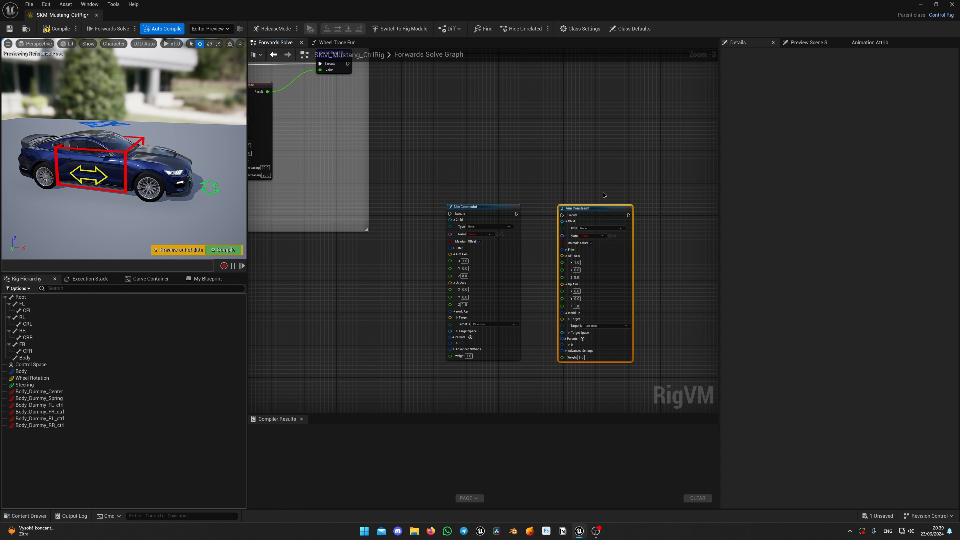
pyautogui.moveTo(672, 212); pyautogui.dragTo(573, 209, button='right')
pyautogui.hotkey('ctrl', 'v')
pyautogui.moveTo(641, 188); pyautogui.dragTo(582, 192, button='right')
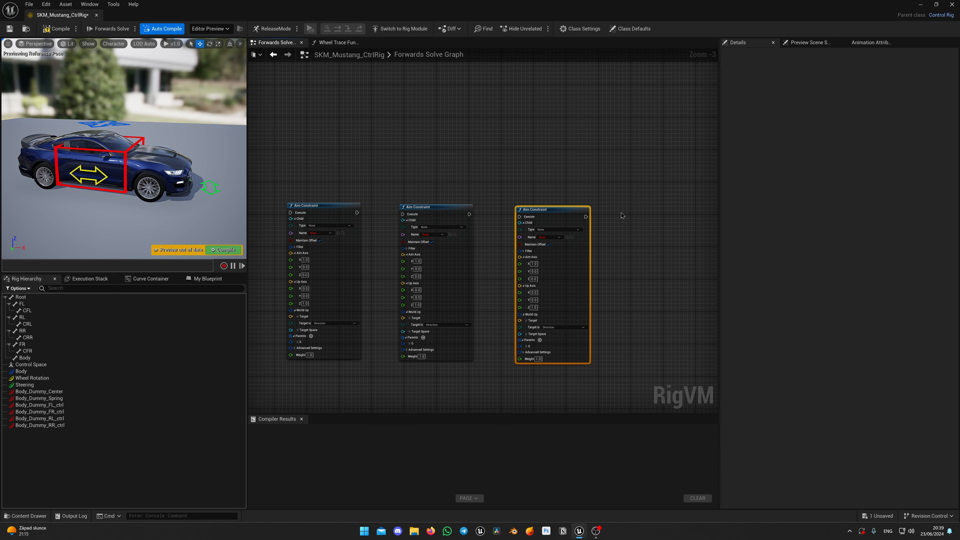
pyautogui.hotkey('ctrl', 'v')
# - Arrange the four Aim Constraint nodes into an aligned, more closely spaced row
pyautogui.click(545, 181)
pyautogui.moveTo(367, 176); pyautogui.dragTo(506, 204, button='right')
pyautogui.moveTo(465, 239); pyautogui.dragTo(439, 241)
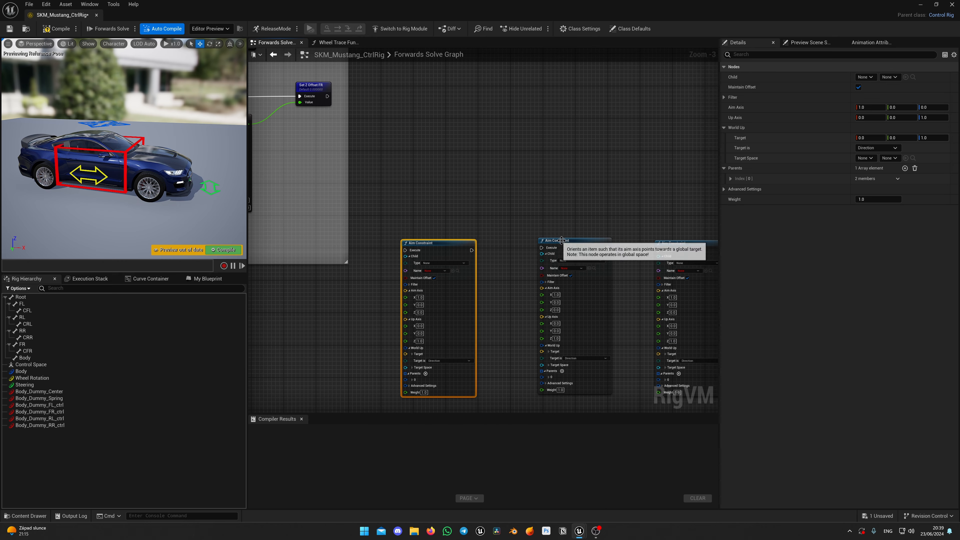
pyautogui.moveTo(559, 239); pyautogui.dragTo(514, 241)
pyautogui.click(610, 220)
pyautogui.moveTo(610, 220); pyautogui.dragTo(522, 194, button='right')
pyautogui.moveTo(601, 217); pyautogui.dragTo(537, 217)
pyautogui.click(631, 218)
pyautogui.moveTo(632, 218); pyautogui.dragTo(557, 212, button='right')
pyautogui.moveTo(624, 216); pyautogui.dragTo(546, 210)
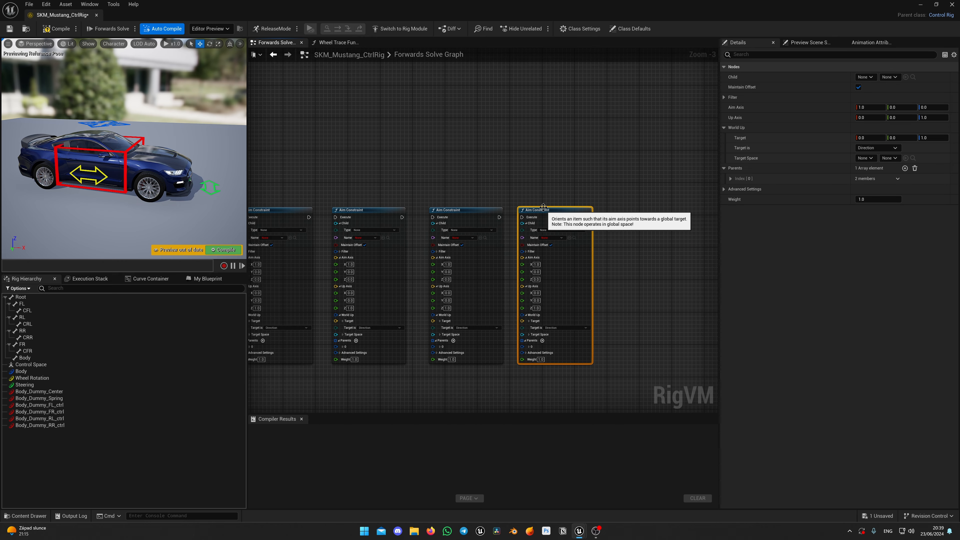
pyautogui.click(523, 180)
# - Set the Child type to Control on all four Aim Constraint nodes
pyautogui.scroll(-3, 524, 174)
pyautogui.moveTo(371, 136); pyautogui.dragTo(433, 212, button='right')
pyautogui.scroll(5, 469, 220)
pyautogui.moveTo(470, 341); pyautogui.dragTo(485, 181, button='right')
pyautogui.scroll(1, 457, 225)
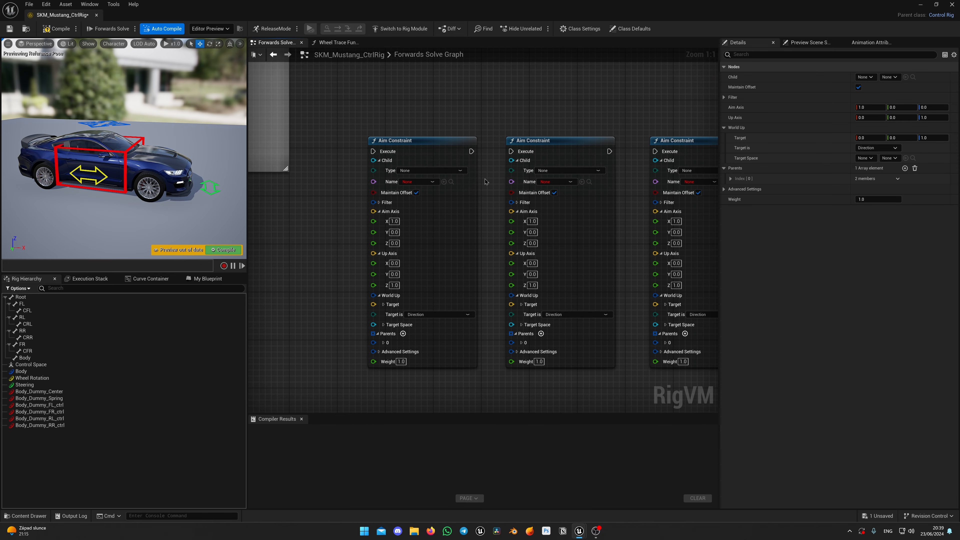
pyautogui.click(443, 171)
pyautogui.click(412, 191)
pyautogui.click(567, 170)
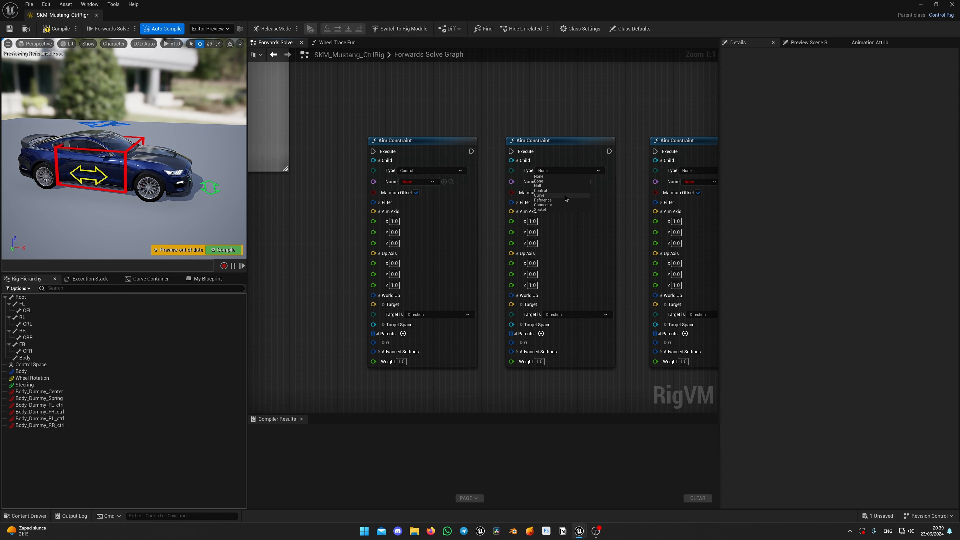
pyautogui.click(541, 190)
pyautogui.moveTo(689, 173); pyautogui.dragTo(579, 168, button='right')
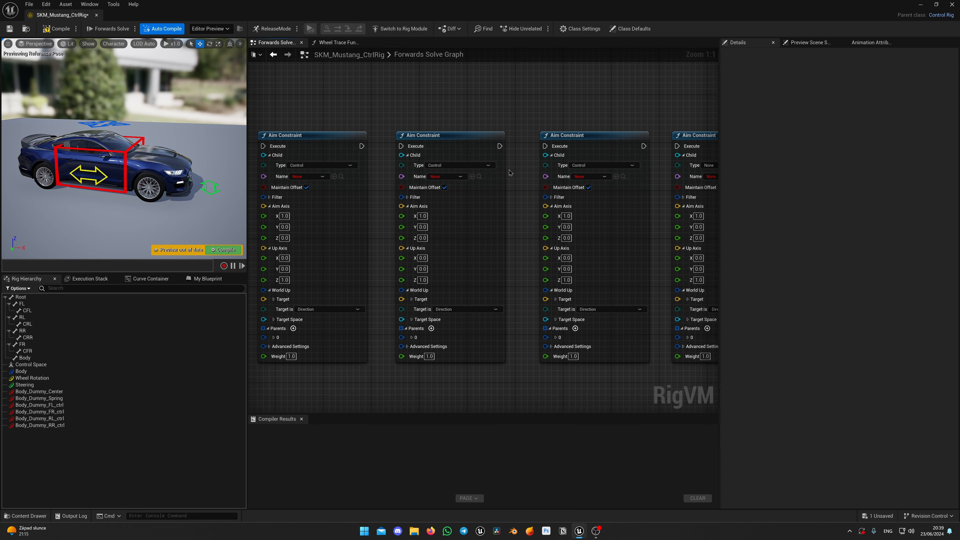
pyautogui.moveTo(510, 172); pyautogui.dragTo(444, 168, button='right')
pyautogui.click(665, 161)
pyautogui.click(657, 183)
# - Set the first Aim Constraint's child to Body_Dummy_FL_ctrl and compile the rig to refresh the list of control names
pyautogui.moveTo(450, 221); pyautogui.dragTo(468, 209, button='right')
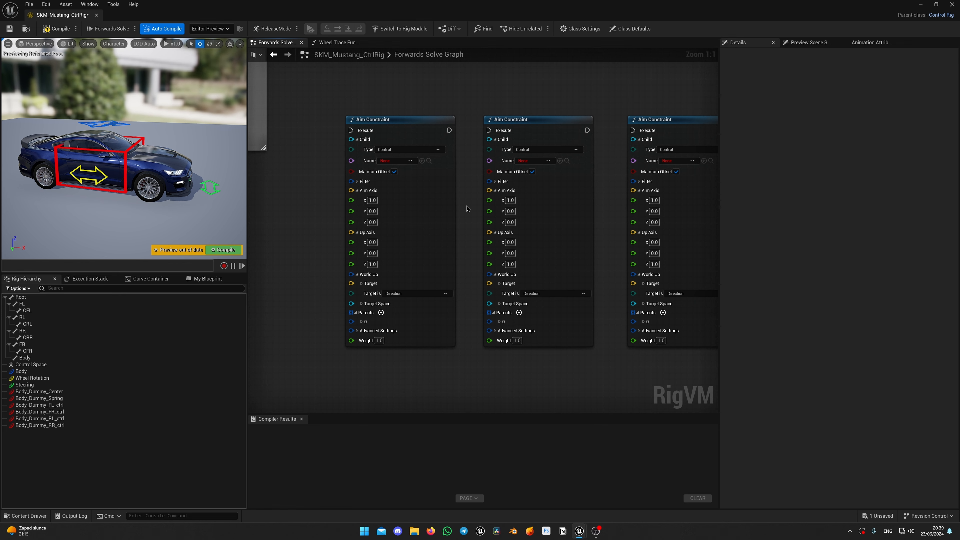
pyautogui.click(421, 160)
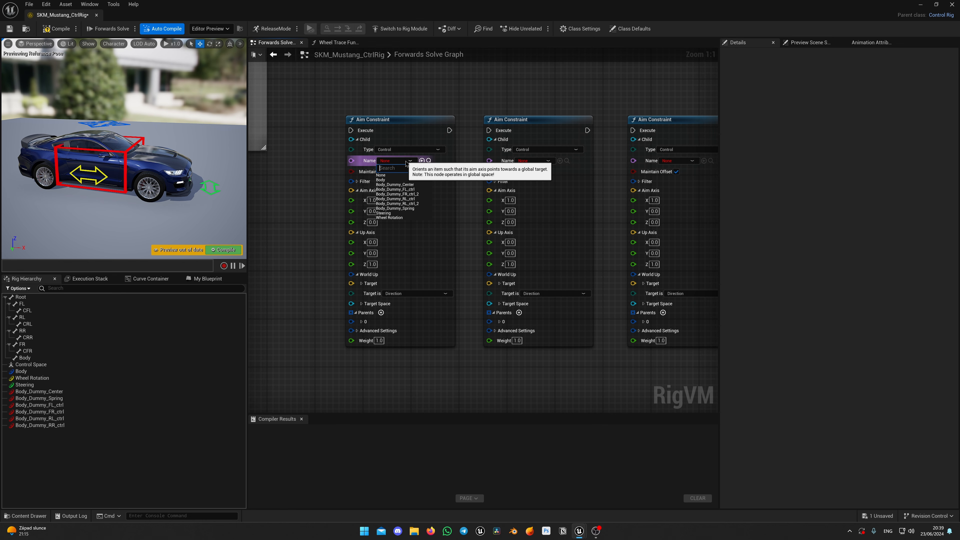
pyautogui.click(422, 189)
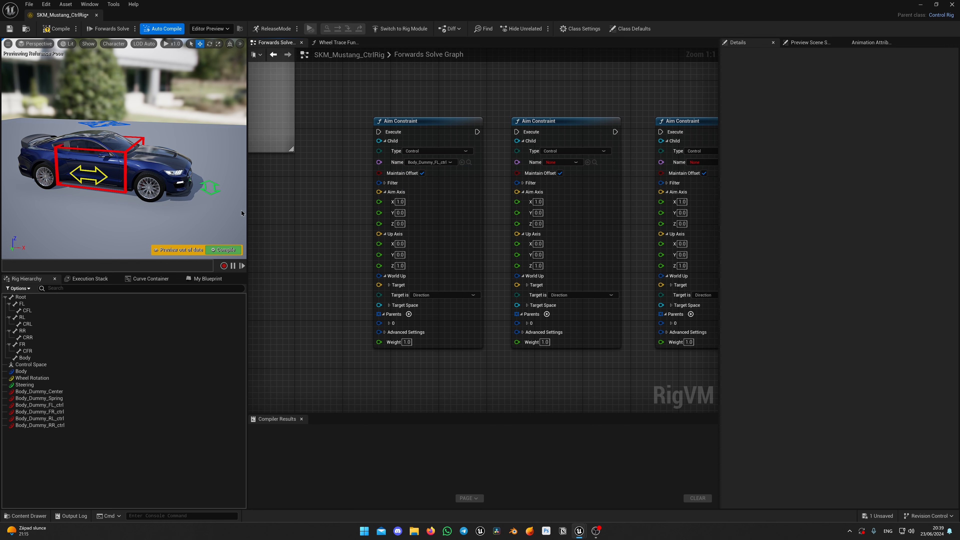
pyautogui.click(229, 247)
pyautogui.click(446, 162)
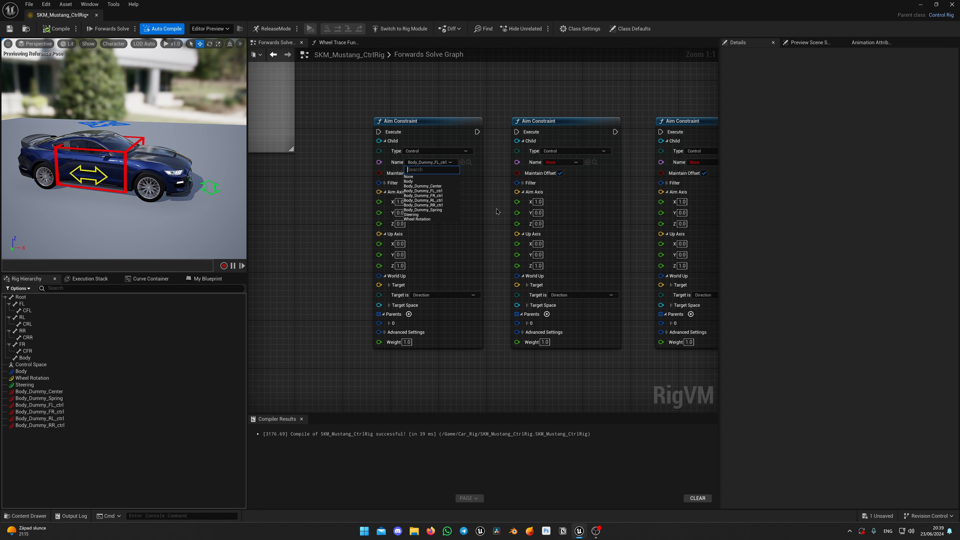
pyautogui.moveTo(497, 212); pyautogui.dragTo(446, 227, button='right')
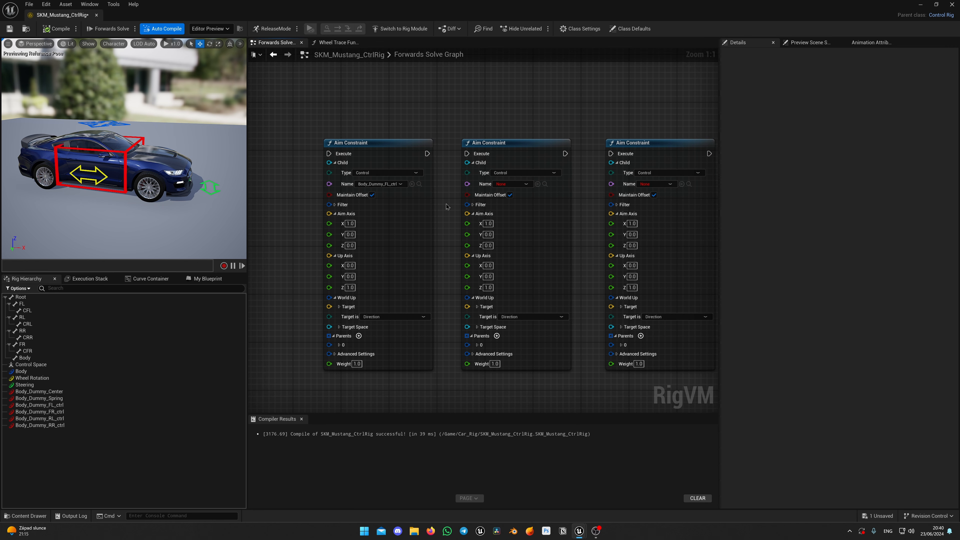
# - Set the second Aim Constraint's child to the control Body_Dummy_FR_ctrl
pyautogui.moveTo(446, 206); pyautogui.dragTo(362, 205, button='right')
pyautogui.click(450, 172)
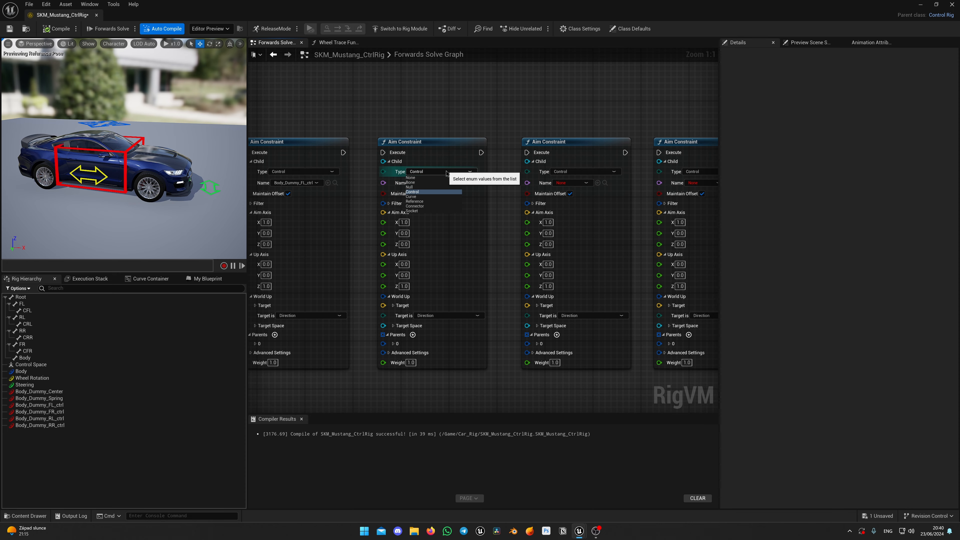
pyautogui.click(414, 191)
pyautogui.click(429, 182)
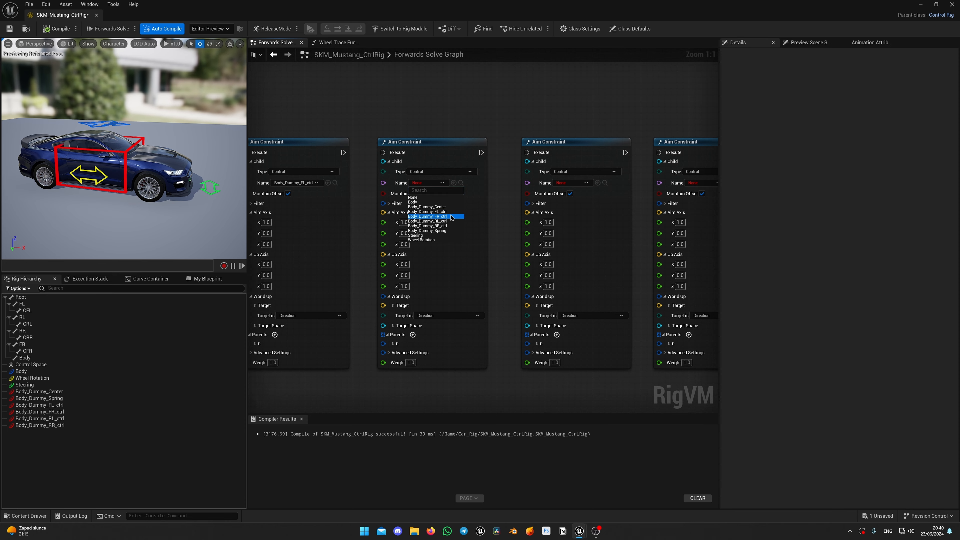
pyautogui.click(452, 217)
# - Set the third Aim Constraint's child to Body_Dummy_RL_ctrl and the fourth's to Body_Dummy_RR_ctrl
pyautogui.moveTo(489, 208); pyautogui.dragTo(427, 205, button='right')
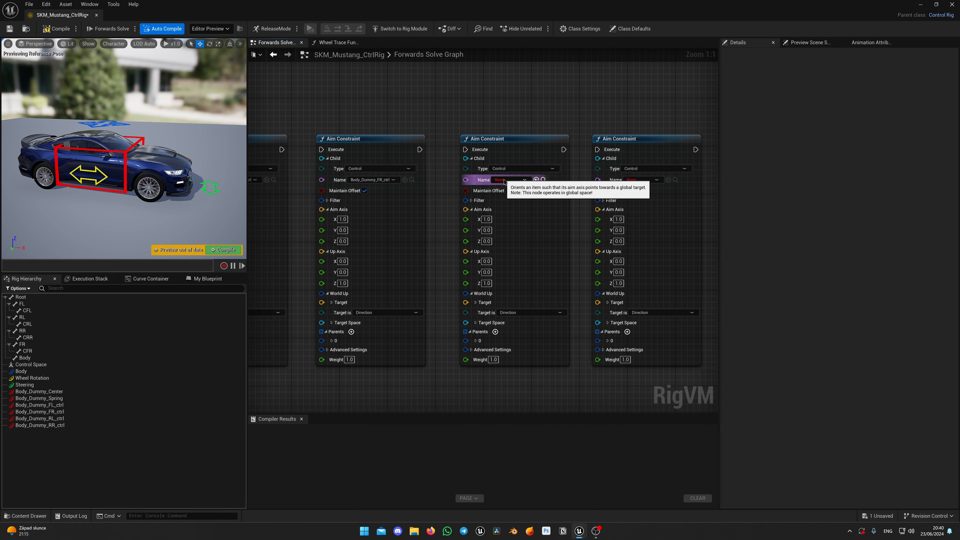
pyautogui.click(504, 181)
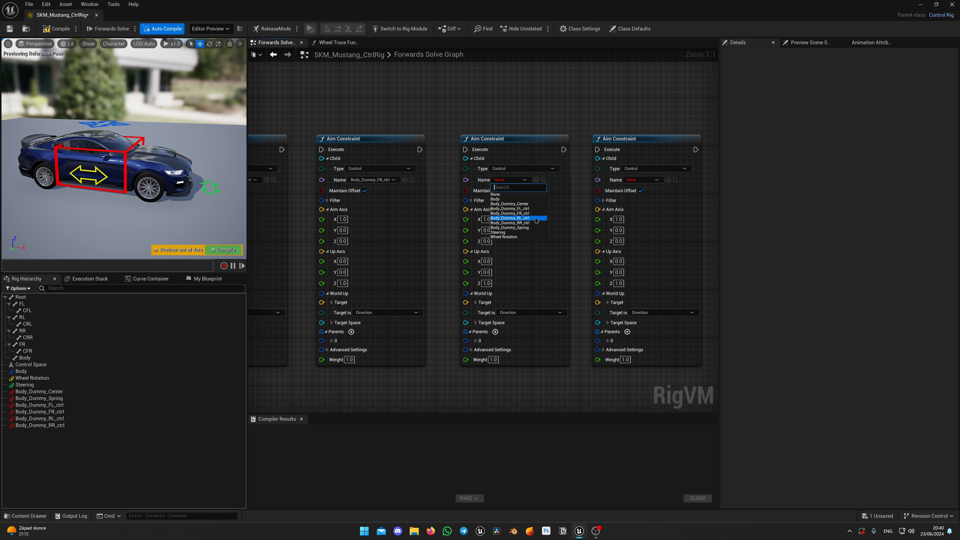
pyautogui.click(536, 218)
pyautogui.moveTo(536, 221); pyautogui.dragTo(458, 216, button='right')
pyautogui.click(564, 175)
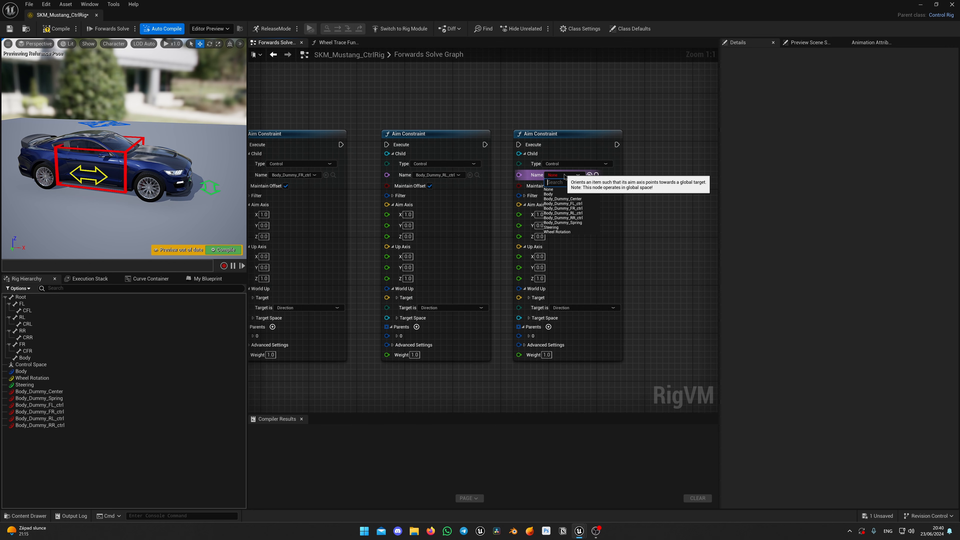
pyautogui.click(562, 204)
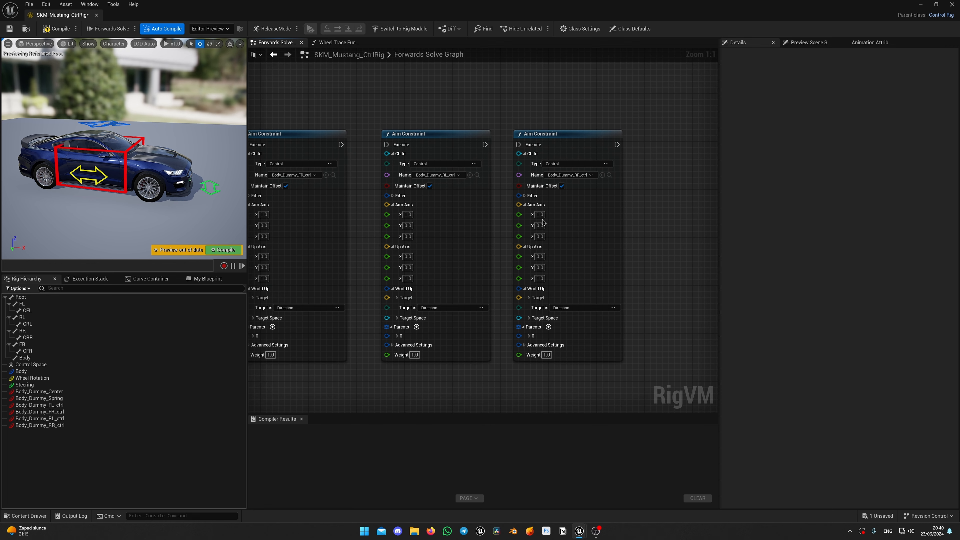
# - Expand the World Up Target Space of the first Aim Constraint and set its type to Control
pyautogui.moveTo(676, 211); pyautogui.dragTo(534, 200, button='right')
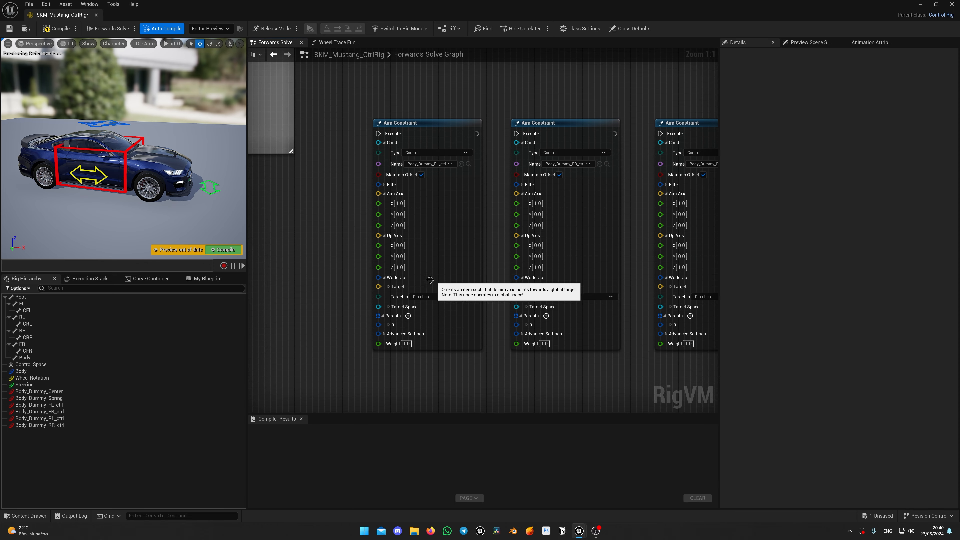
pyautogui.click(390, 308)
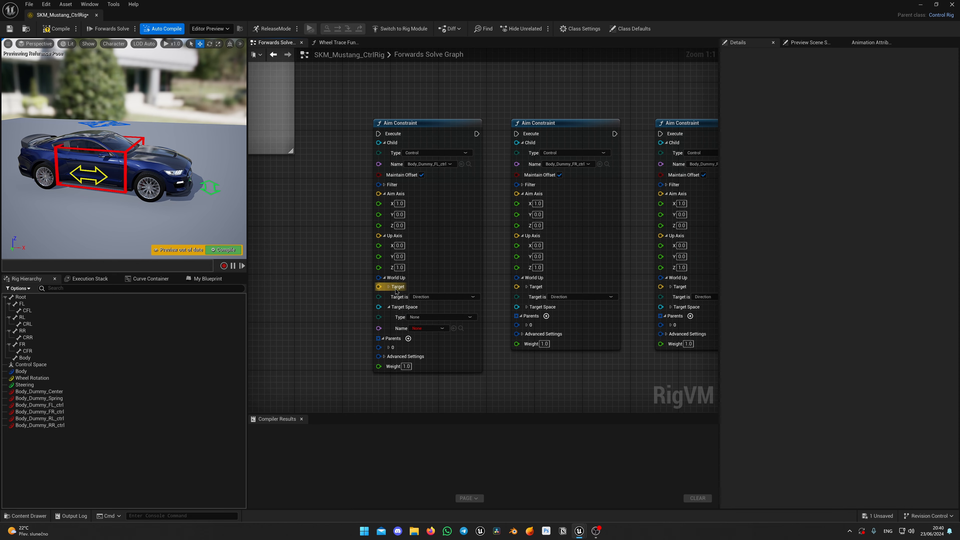
pyautogui.moveTo(415, 301); pyautogui.dragTo(415, 260, button='right')
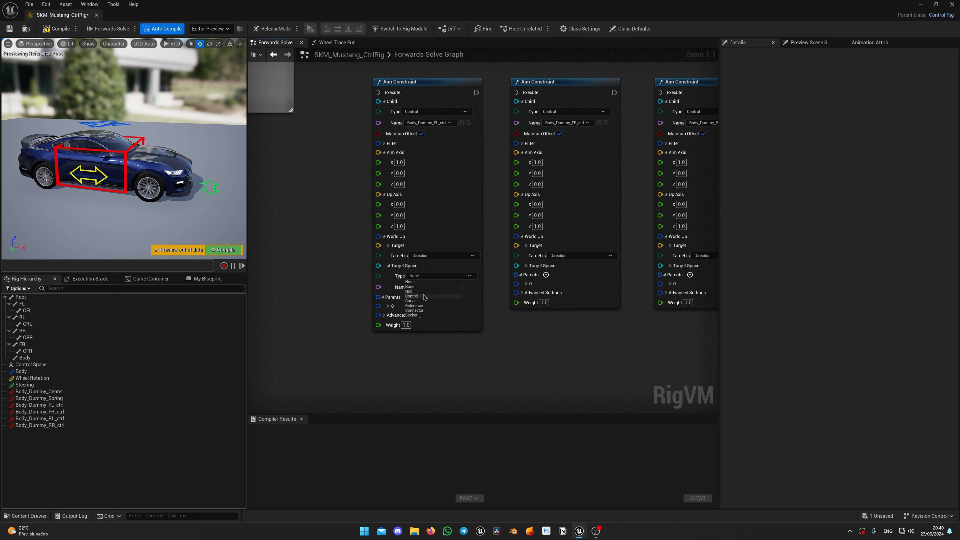
pyautogui.click(424, 296)
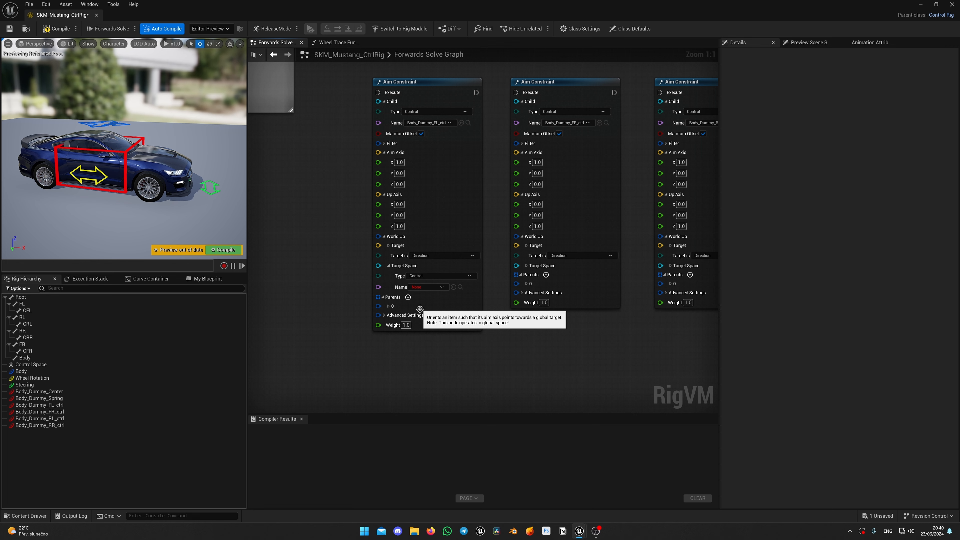
# - Expand the first parent entry of the Body_Dummy_FL_ctrl Aim Constraint and set its bone item to FL
pyautogui.moveTo(443, 352); pyautogui.dragTo(418, 309, button='right')
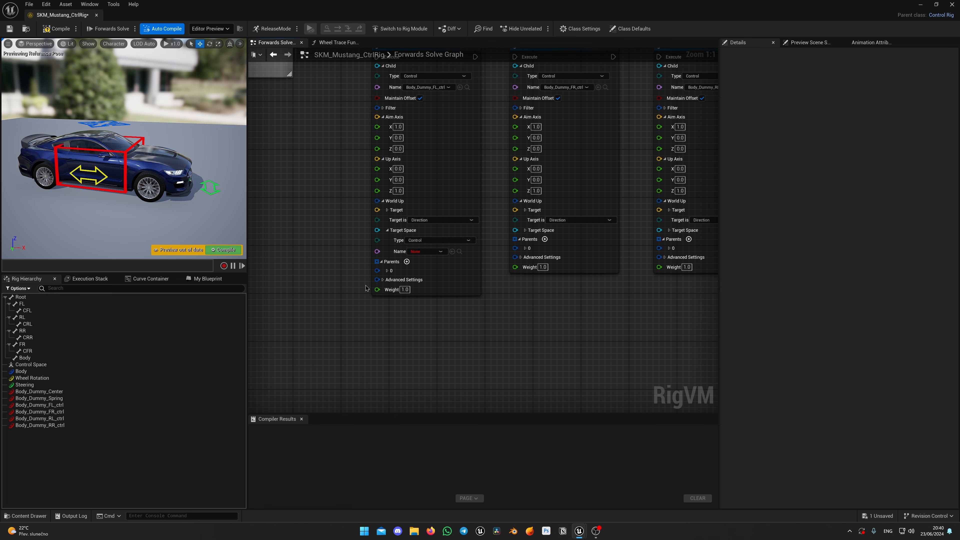
pyautogui.click(388, 272)
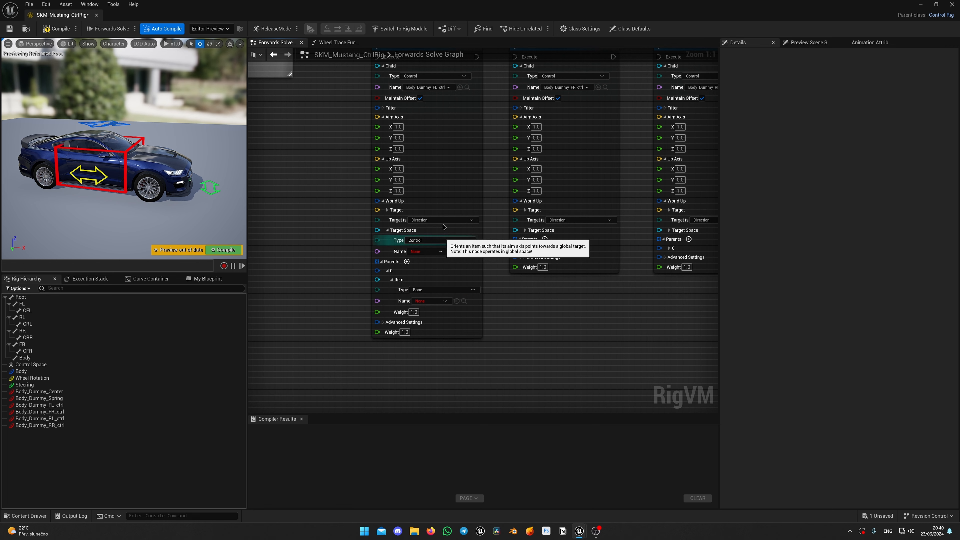
pyautogui.click(430, 301)
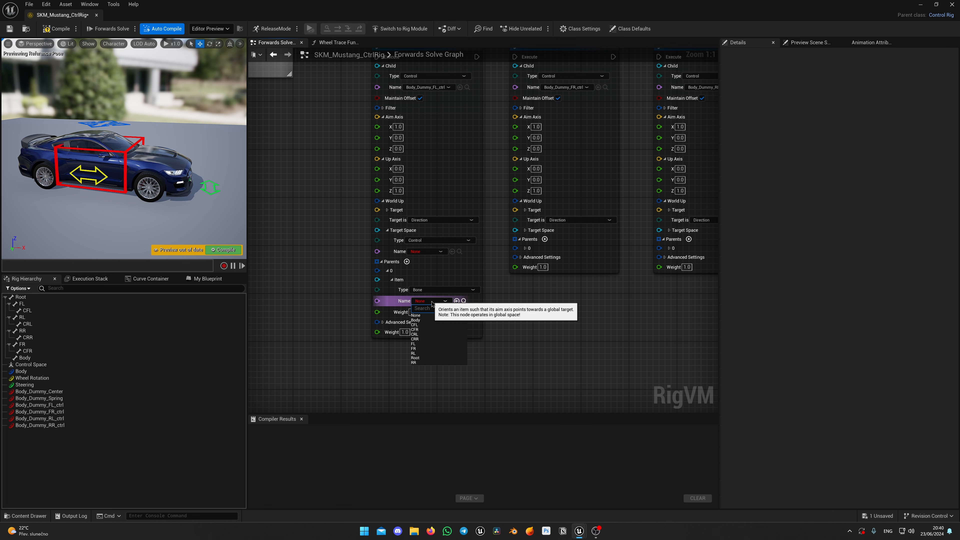
pyautogui.click(413, 344)
pyautogui.moveTo(559, 296); pyautogui.dragTo(514, 296, button='right')
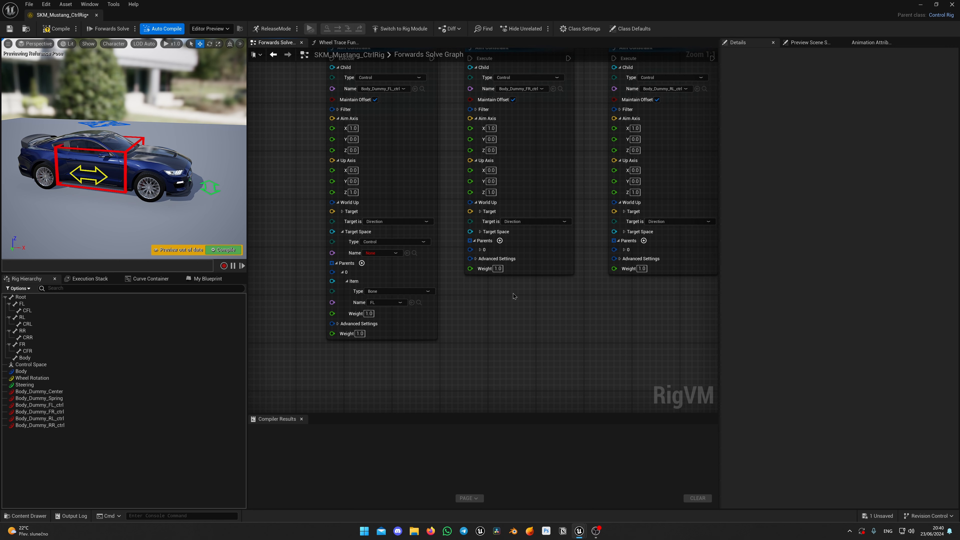
# - Expand the first parent entry of the Body_Dummy_FR_ctrl Aim Constraint and set its World Up Target Space type to Control
pyautogui.click(480, 250)
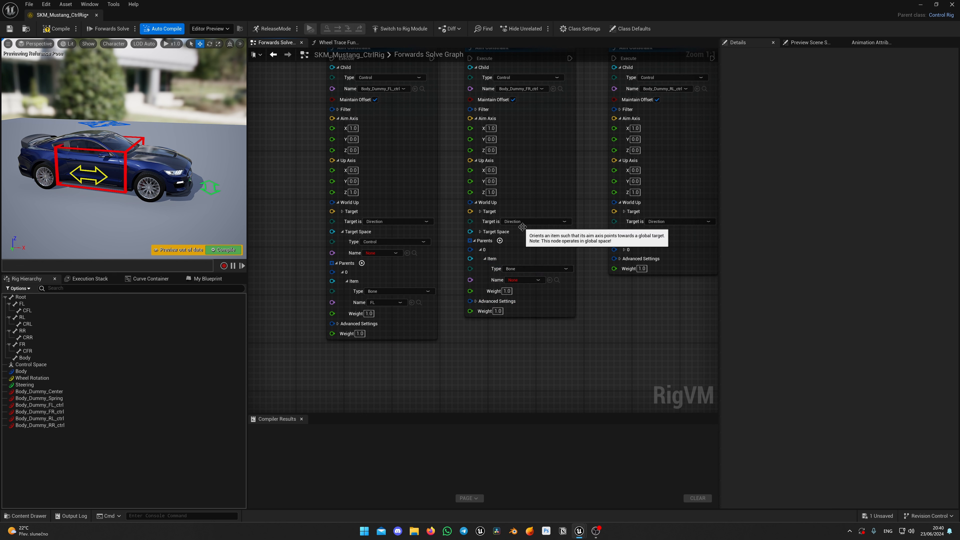
pyautogui.click(480, 232)
pyautogui.click(531, 243)
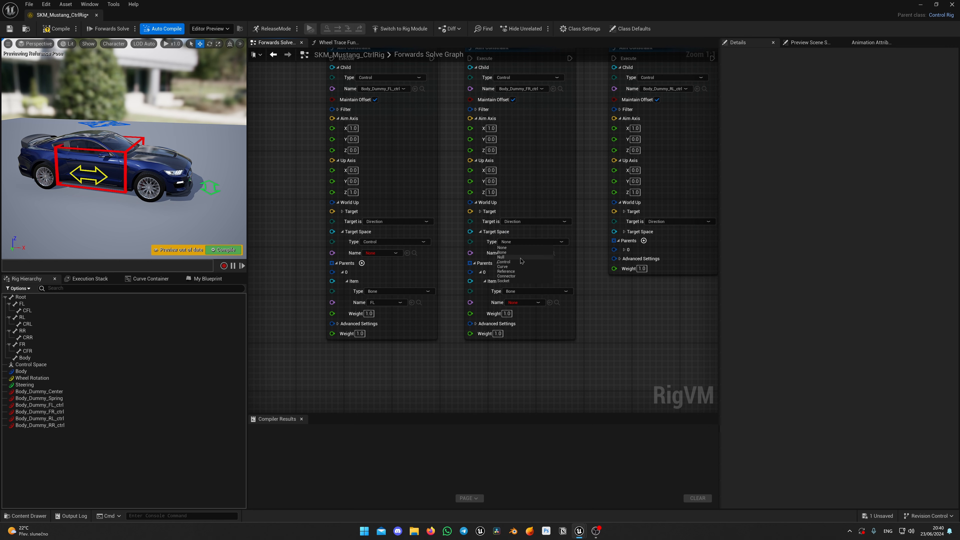
pyautogui.moveTo(535, 271); pyautogui.dragTo(402, 266, button='right')
# - Set the World Up Target Space type to Control on the Body_Dummy_RL_ctrl and Body_Dummy_RR_ctrl Aim Constraints
pyautogui.click(493, 226)
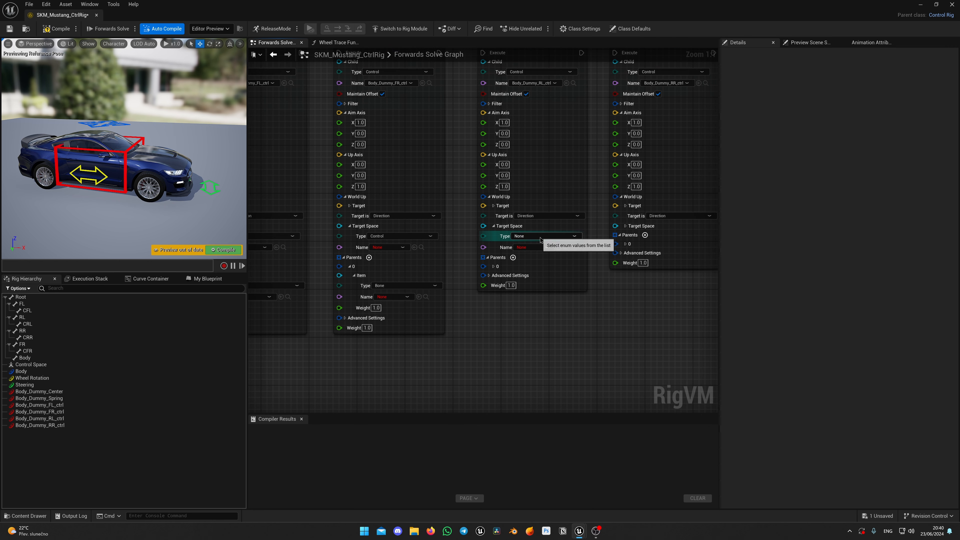
pyautogui.click(538, 236)
pyautogui.click(534, 258)
pyautogui.moveTo(618, 307); pyautogui.dragTo(538, 296, button='right')
pyautogui.click(545, 215)
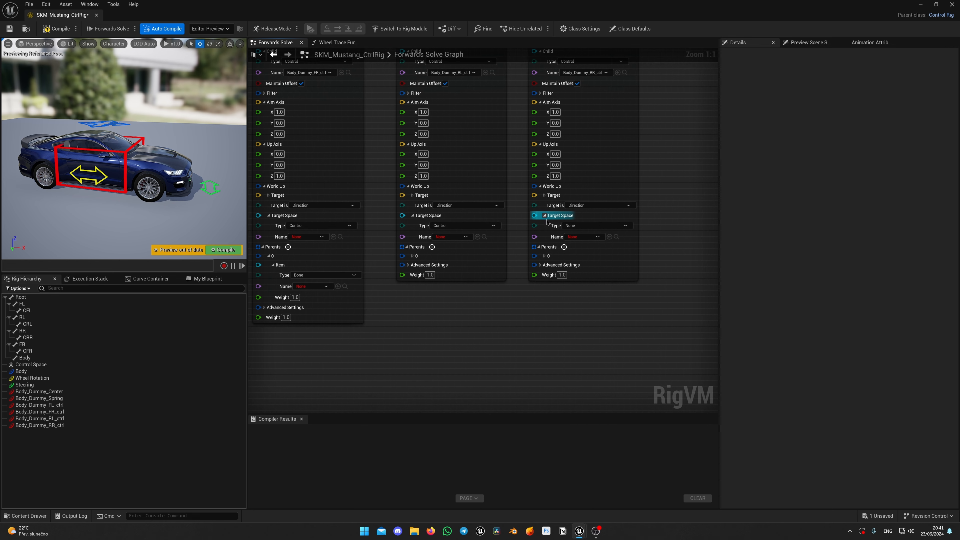
pyautogui.click(590, 226)
pyautogui.click(567, 246)
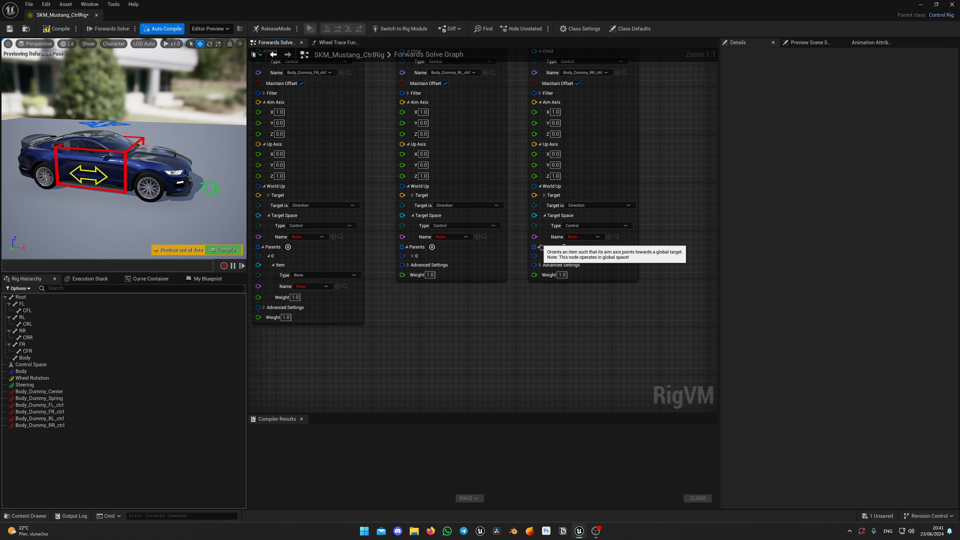
# - Expand the first parent entry and its item on the Body_Dummy_RR_ctrl and Body_Dummy_RL_ctrl Aim Constraints
pyautogui.click(543, 256)
pyautogui.click(412, 256)
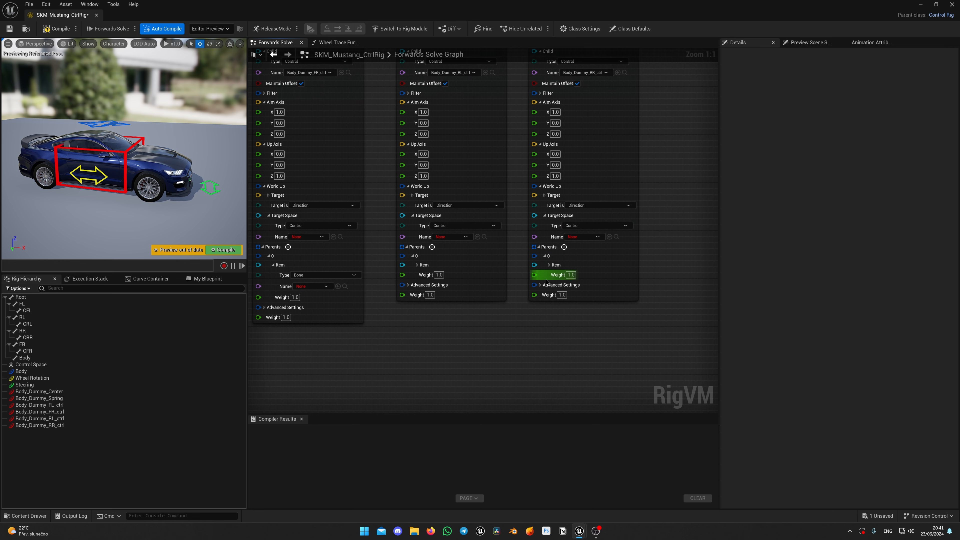
pyautogui.click(549, 265)
pyautogui.click(417, 265)
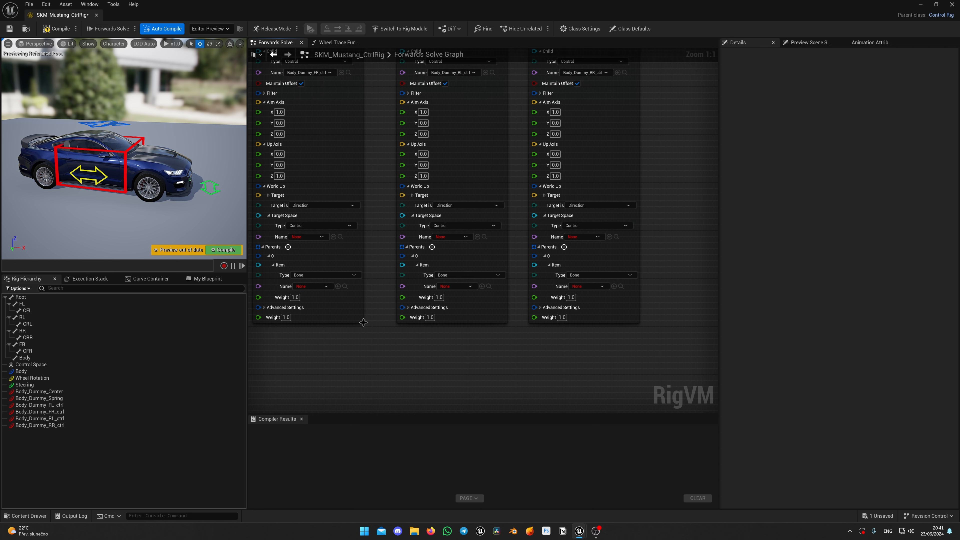
# - Set the parent bone of the Body_Dummy_FR_ctrl Aim Constraint to FR
pyautogui.moveTo(374, 306); pyautogui.dragTo(518, 301, button='right')
pyautogui.moveTo(404, 262); pyautogui.dragTo(469, 343, button='right')
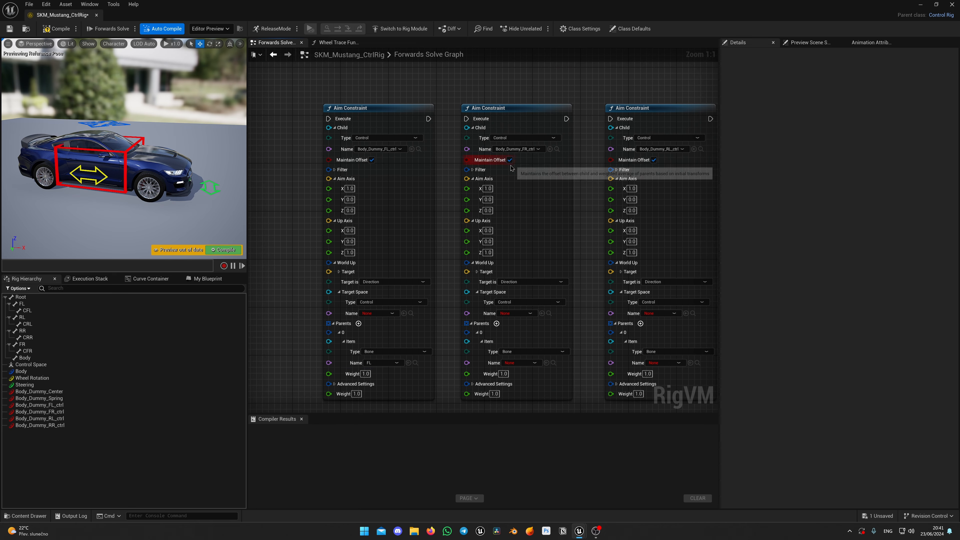
pyautogui.moveTo(519, 307); pyautogui.dragTo(500, 248, button='right')
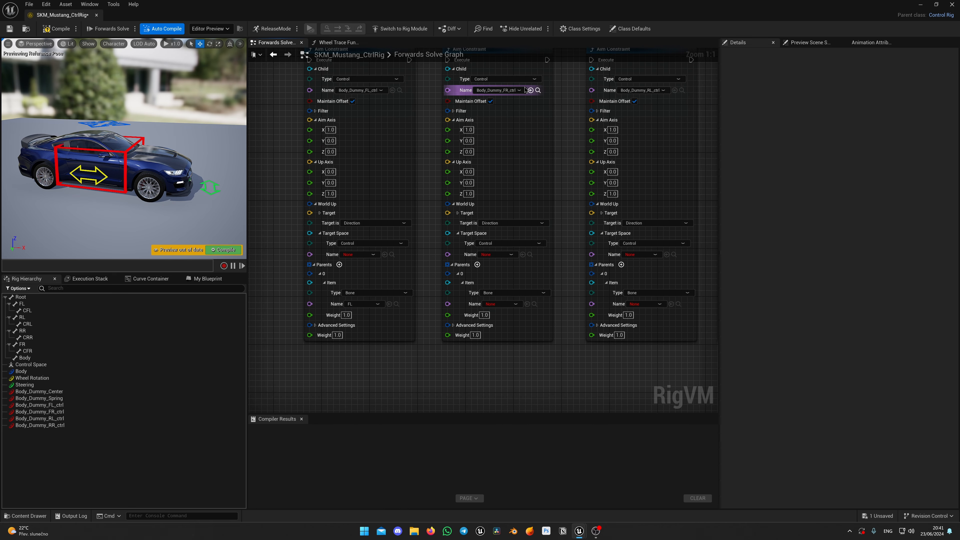
pyautogui.click(501, 306)
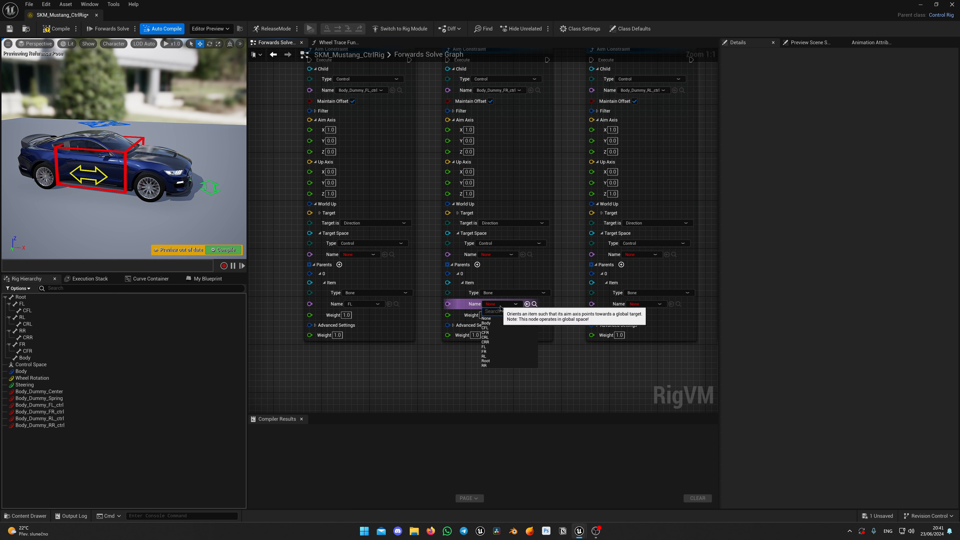
pyautogui.click(495, 351)
# - Set the parent bone to RL on the Body_Dummy_RL_ctrl Aim Constraint and to RR on the Body_Dummy_RR_ctrl one
pyautogui.moveTo(496, 353); pyautogui.dragTo(399, 361, button='right')
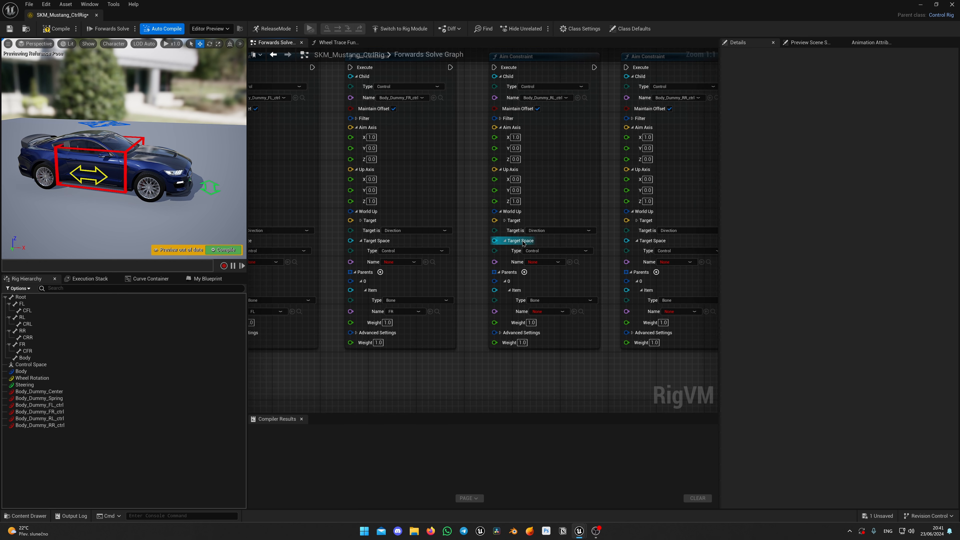
pyautogui.click(548, 311)
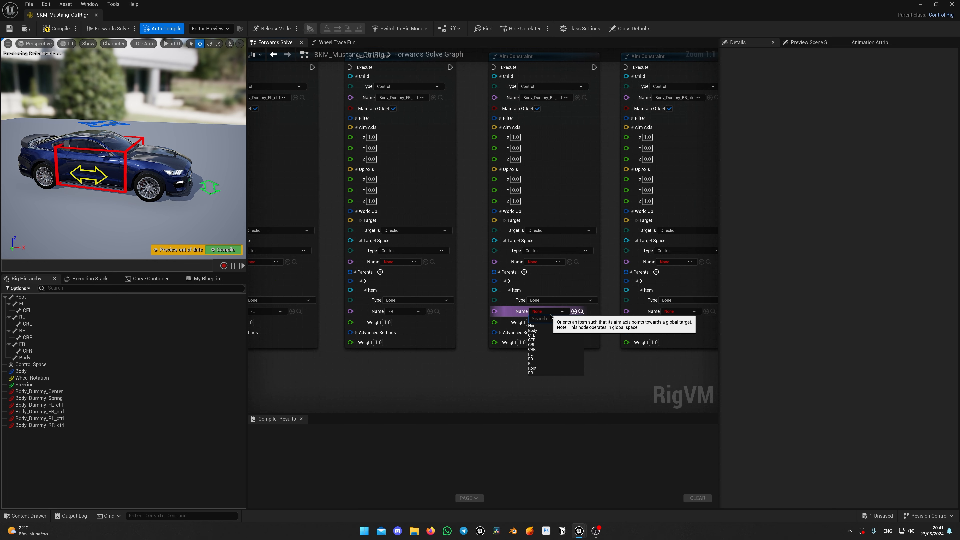
pyautogui.click(544, 364)
pyautogui.moveTo(545, 366); pyautogui.dragTo(426, 369, button='right')
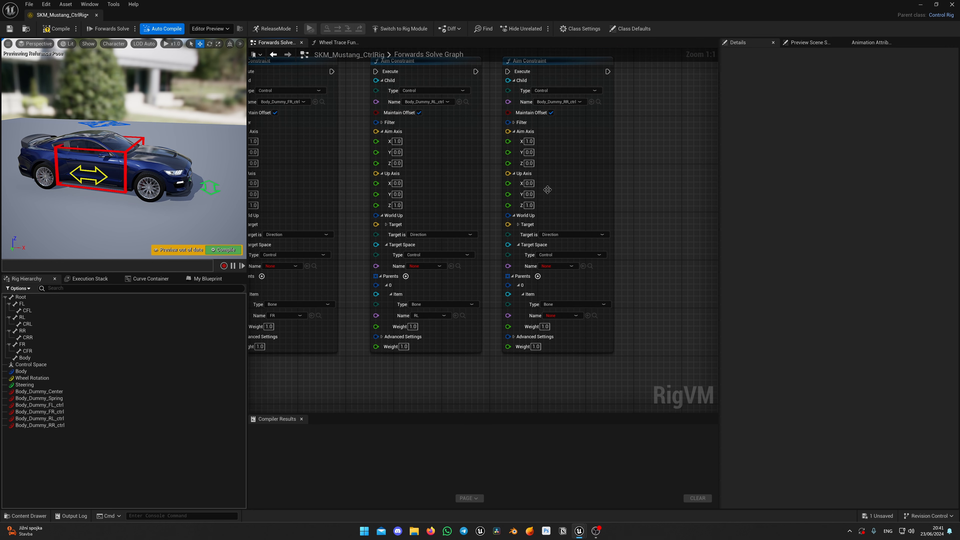
pyautogui.click(562, 316)
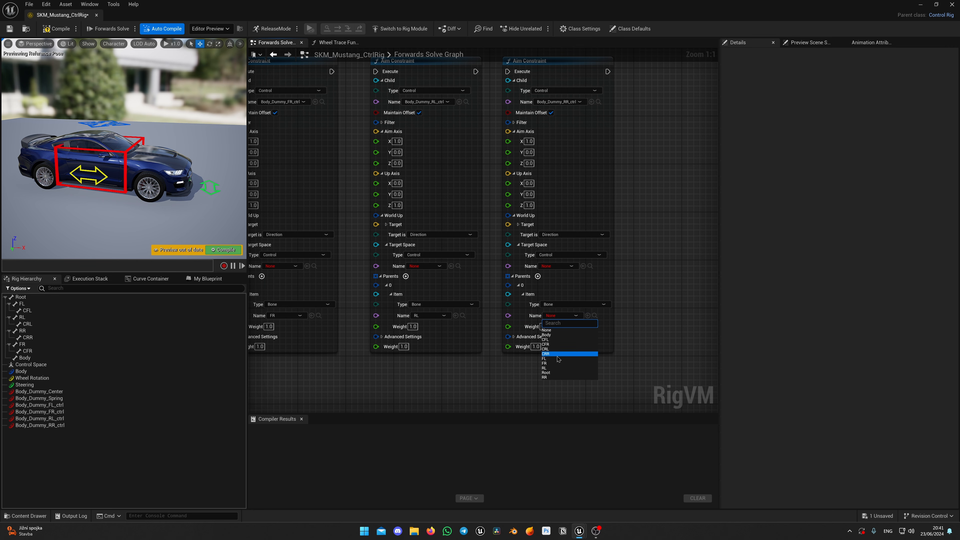
pyautogui.click(553, 377)
# - Add a Rotation Constraint node to the graph and place it beyond the Body_Dummy_RR_ctrl Aim Constraint
pyautogui.scroll(-2, 634, 177)
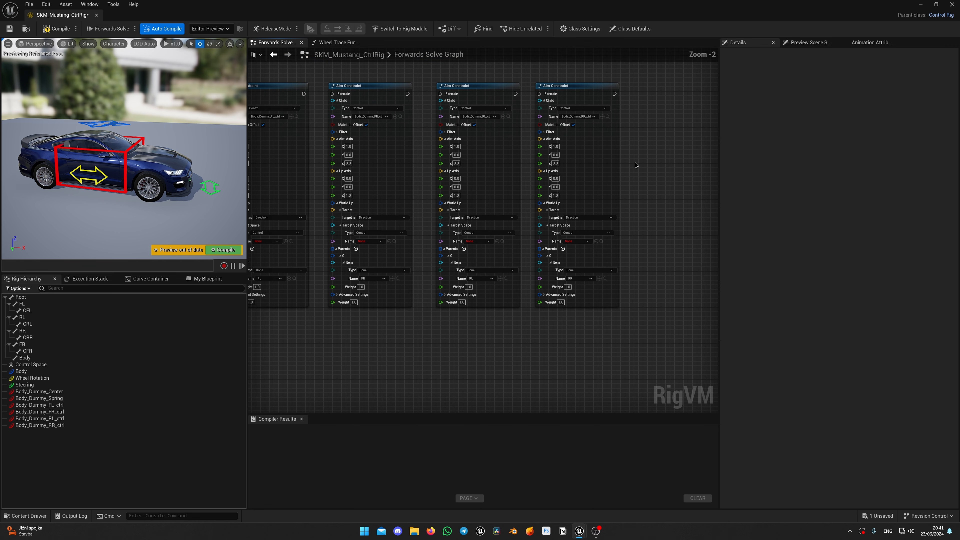
pyautogui.moveTo(679, 204); pyautogui.dragTo(455, 243, button='right')
pyautogui.rightClick(501, 177)
pyautogui.write('rotatio con')
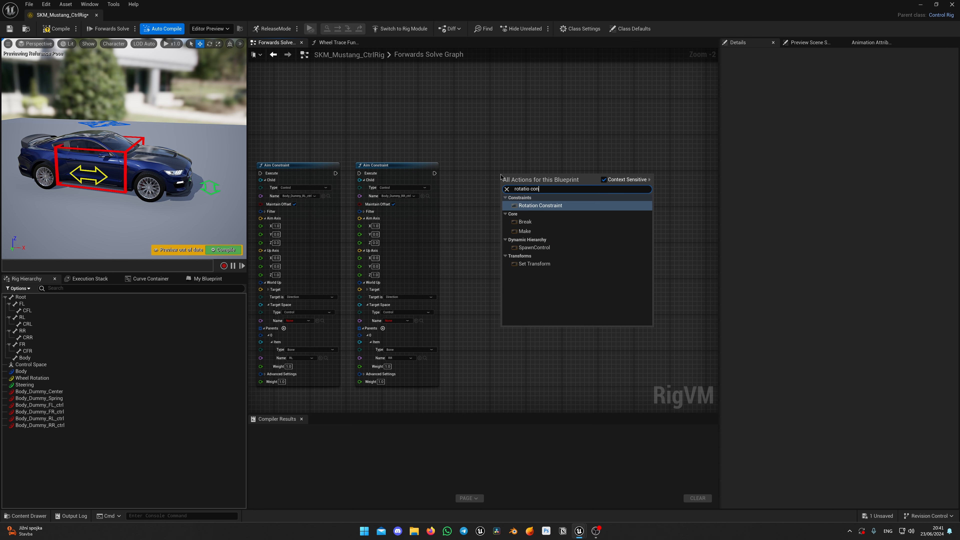
pyautogui.click(565, 208)
pyautogui.scroll(2, 520, 152)
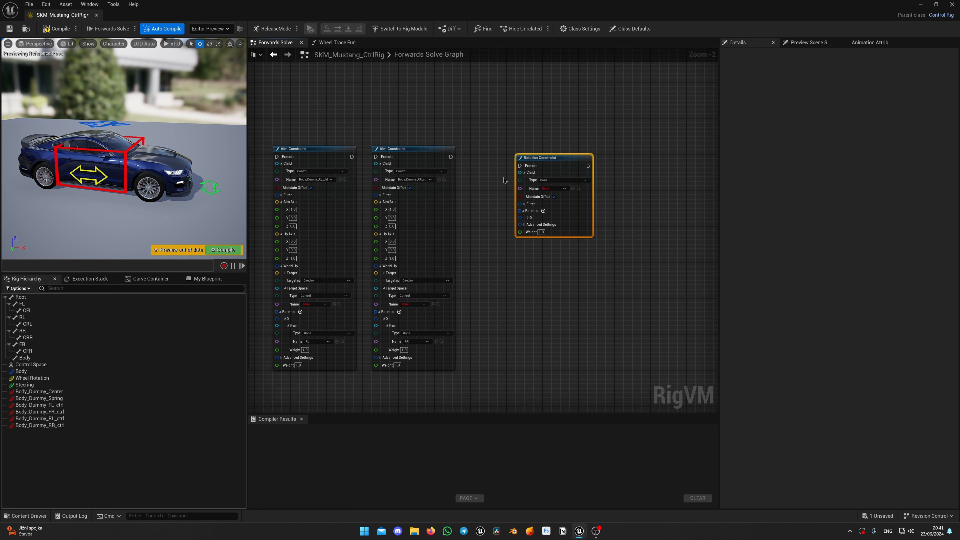
pyautogui.moveTo(586, 125); pyautogui.dragTo(574, 119)
pyautogui.moveTo(643, 206); pyautogui.dragTo(582, 205, button='right')
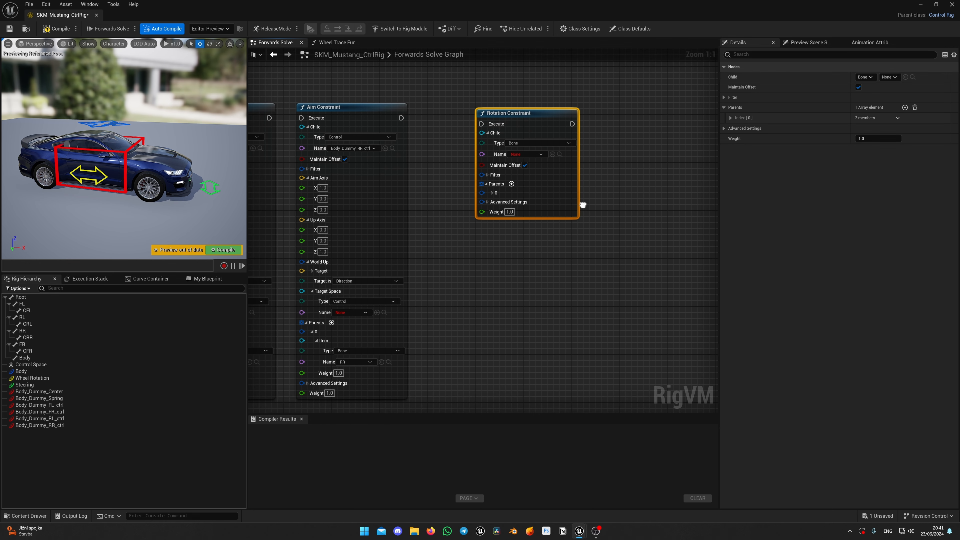
# - Set the Rotation Constraint's child to the control Body_Dummy_Center
pyautogui.click(537, 143)
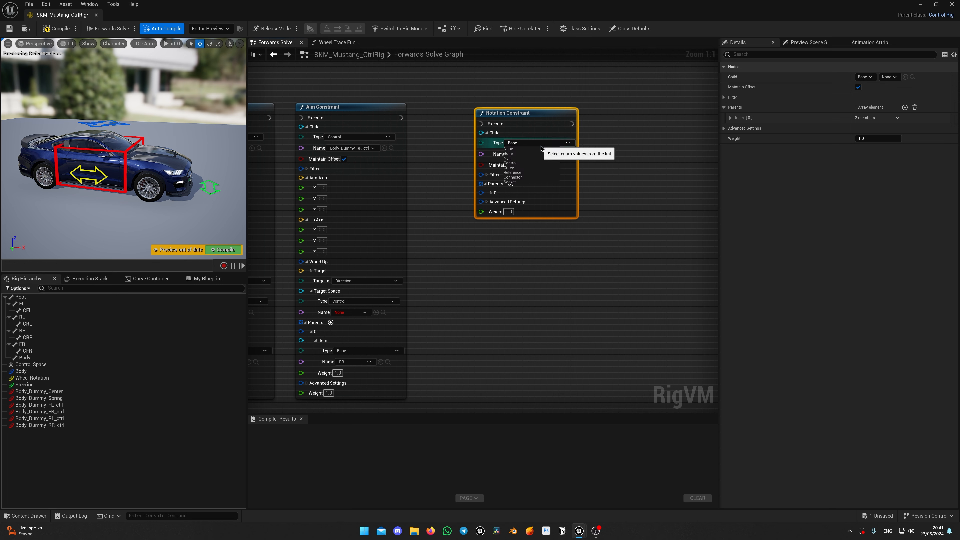
pyautogui.click(533, 161)
pyautogui.click(535, 154)
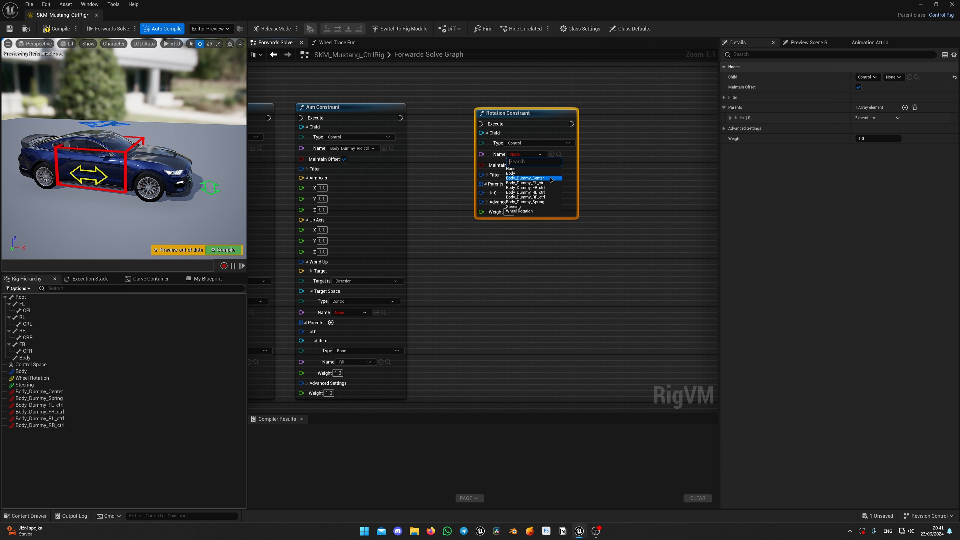
pyautogui.click(536, 177)
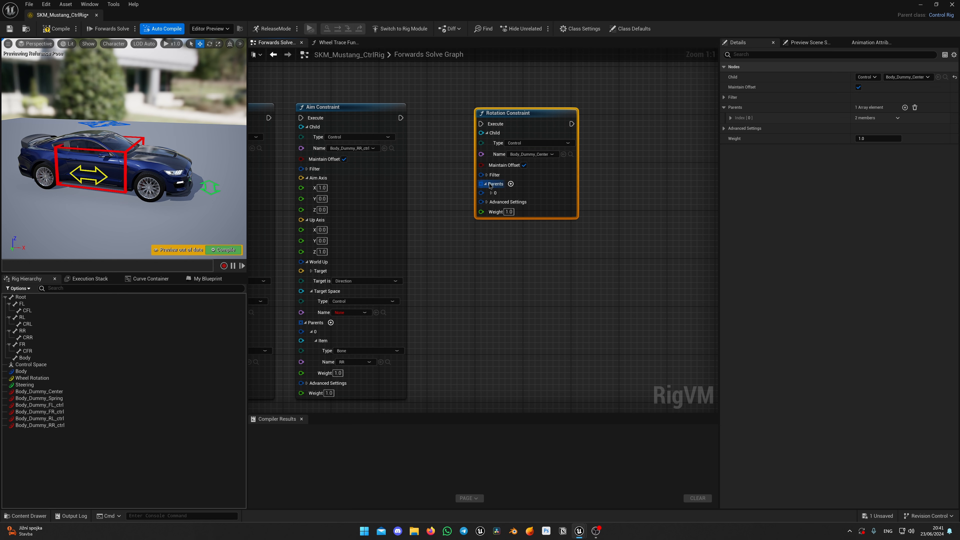
# - Expand the Rotation Constraint's first parent entry and add three more parent entries
pyautogui.click(491, 193)
pyautogui.click(511, 183)
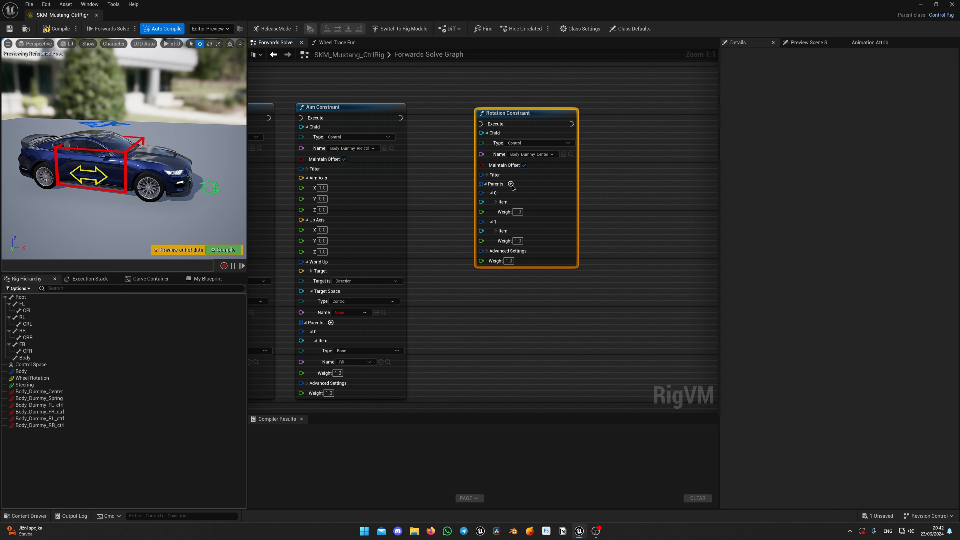
pyautogui.click(511, 184)
pyautogui.click(510, 183)
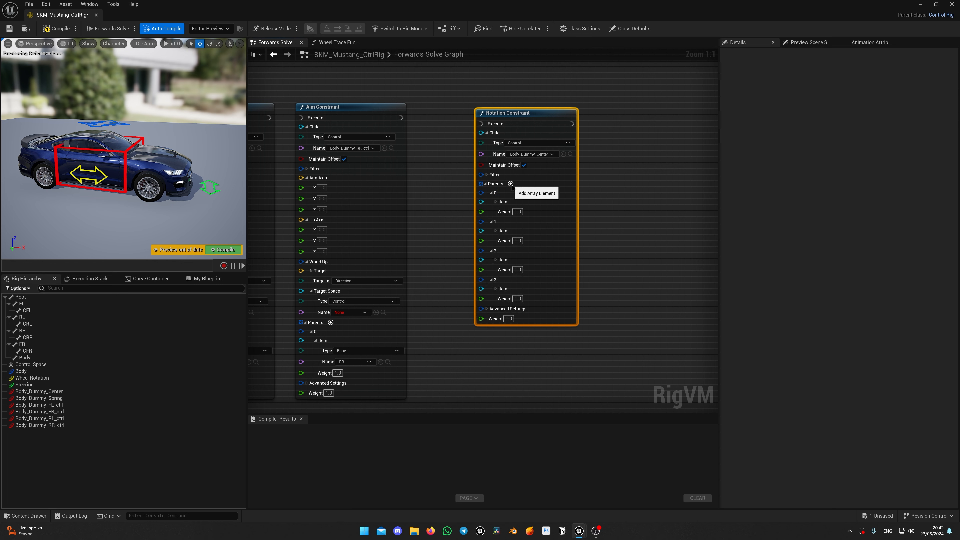
# - Expand the items of all four Rotation Constraint parents and set each item's type to Control
pyautogui.click(495, 202)
pyautogui.click(531, 213)
pyautogui.moveTo(641, 220); pyautogui.dragTo(645, 189, button='right')
pyautogui.click(500, 222)
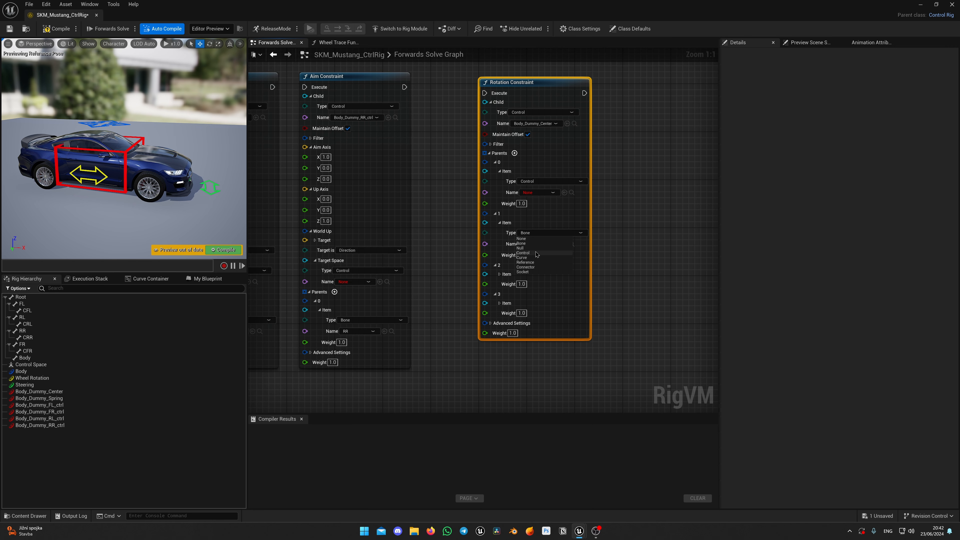
pyautogui.click(537, 253)
pyautogui.moveTo(537, 261); pyautogui.dragTo(542, 211, button='right')
pyautogui.click(505, 225)
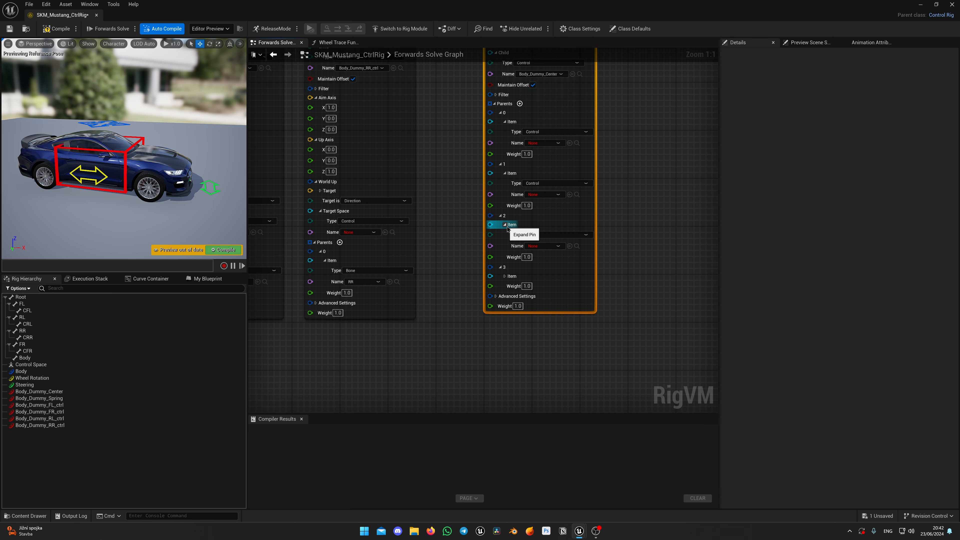
pyautogui.click(547, 236)
pyautogui.moveTo(639, 249); pyautogui.dragTo(618, 219, button='right')
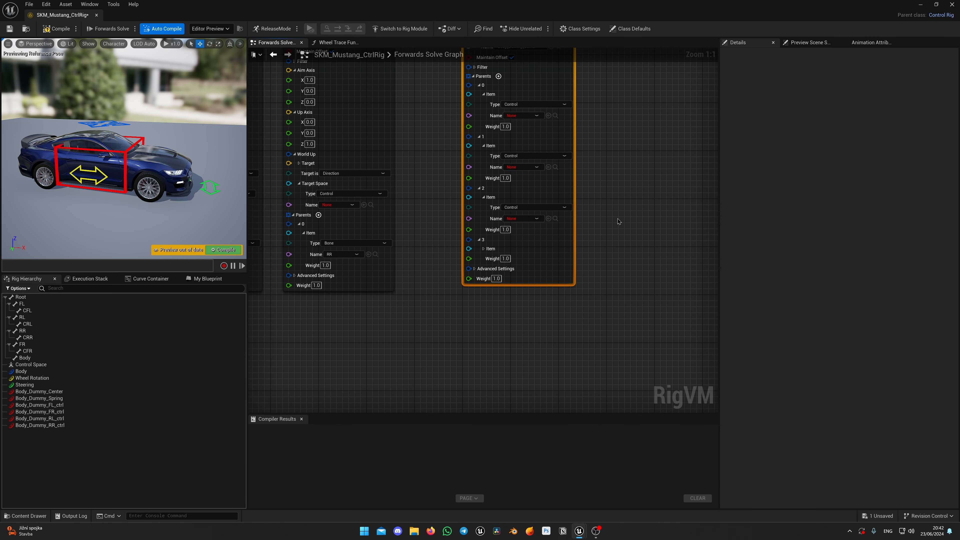
pyautogui.click(484, 249)
pyautogui.click(523, 259)
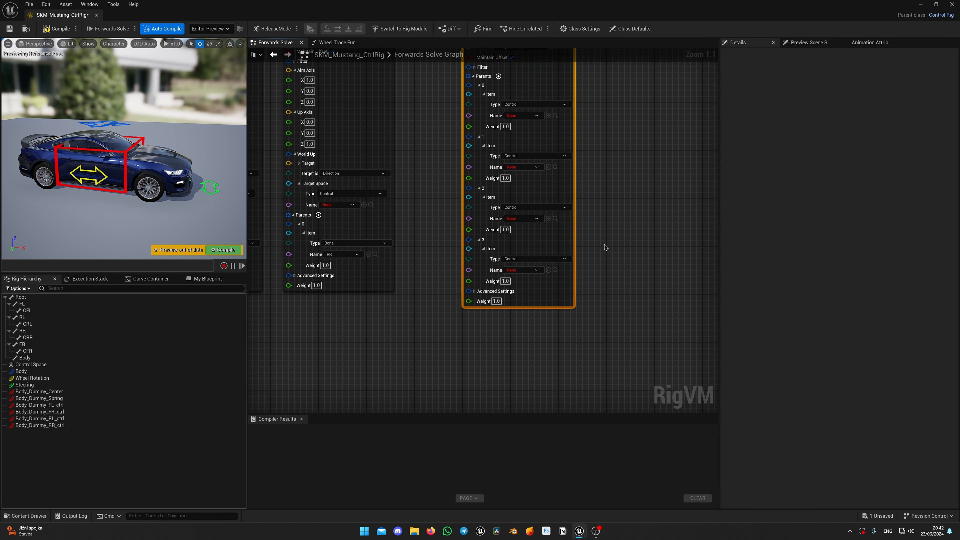
# - Set the Rotation Constraint's first parent to Body_Dummy_FL_ctrl and its second parent to Body_Dummy_FR_ctrl
pyautogui.moveTo(604, 248); pyautogui.dragTo(617, 171, button='right')
pyautogui.click(544, 196)
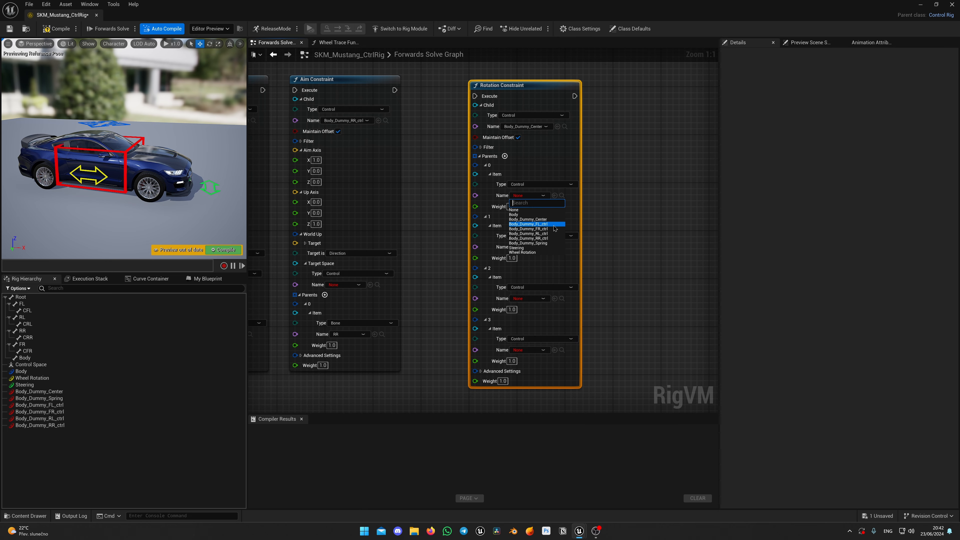
pyautogui.moveTo(577, 235); pyautogui.dragTo(585, 176, button='right')
pyautogui.click(544, 187)
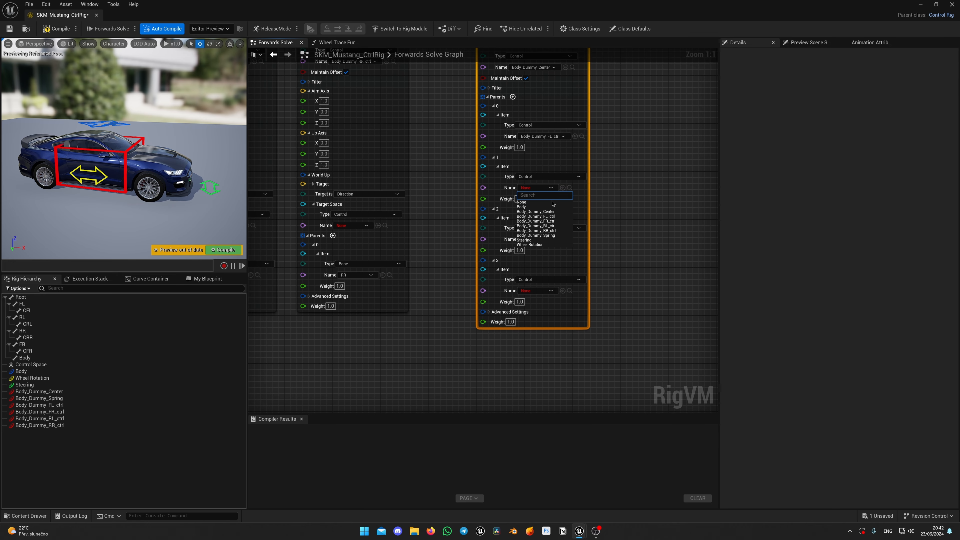
pyautogui.click(556, 221)
# - Set the Rotation Constraint's third parent to Body_Dummy_RL_ctrl and its fourth parent to Body_Dummy_RR_ctrl
pyautogui.moveTo(610, 214); pyautogui.dragTo(613, 176, button='right')
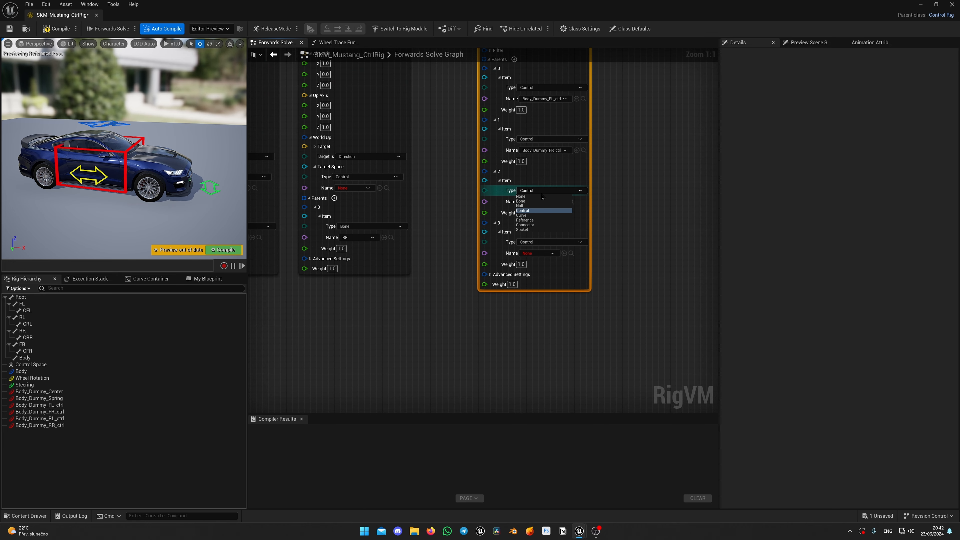
pyautogui.click(540, 202)
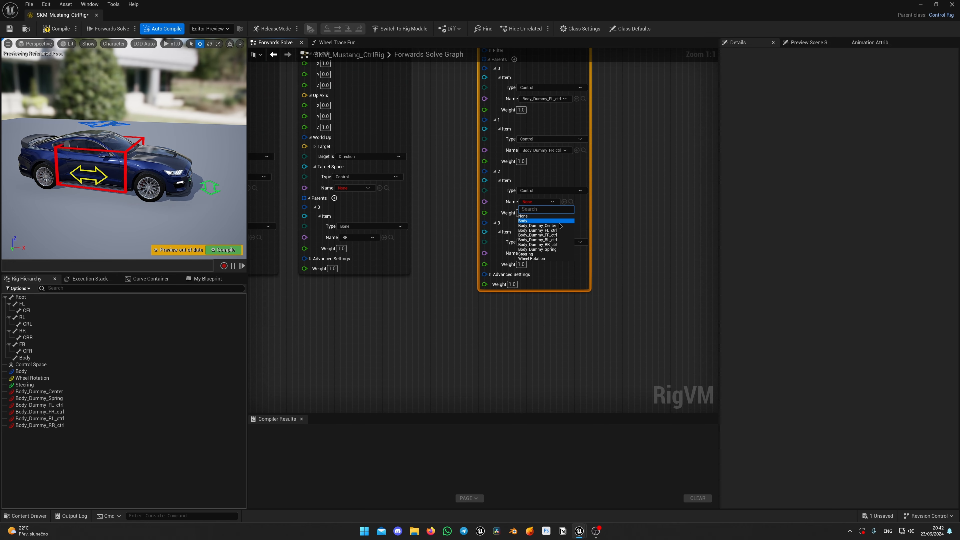
pyautogui.click(559, 240)
pyautogui.click(541, 253)
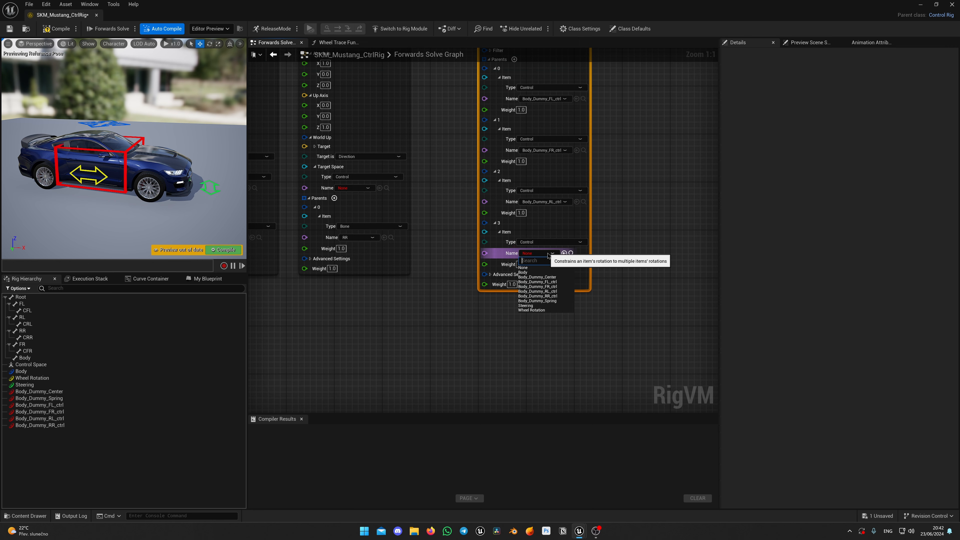
pyautogui.click(554, 296)
# - Add a Position Constraint node to the Forwards Solve Graph beside the Rotation Constraint
pyautogui.scroll(-3, 608, 219)
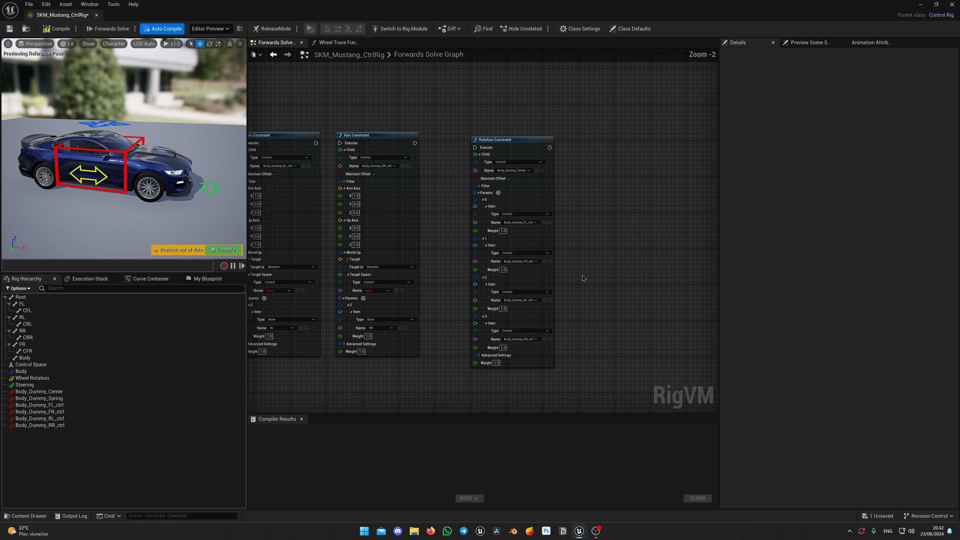
pyautogui.rightClick(505, 147)
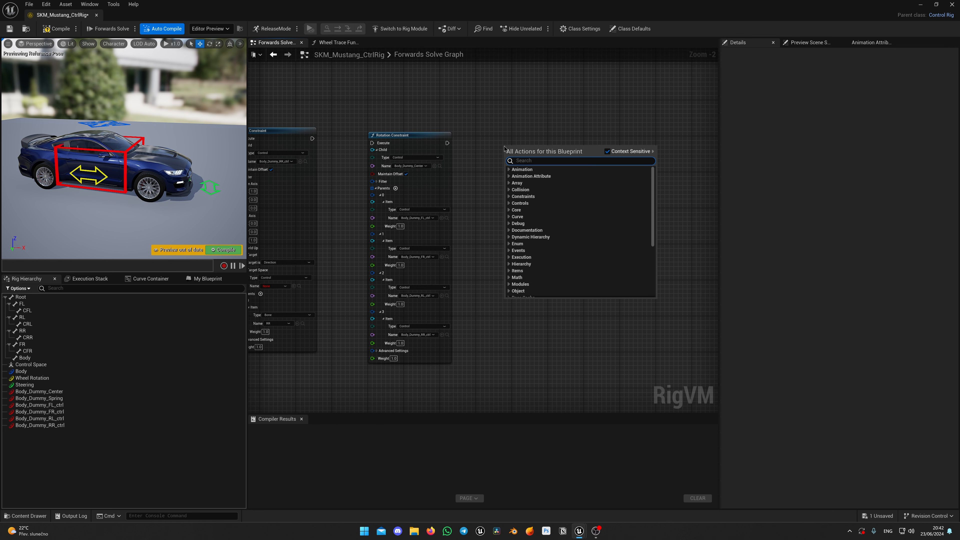
pyautogui.write('position')
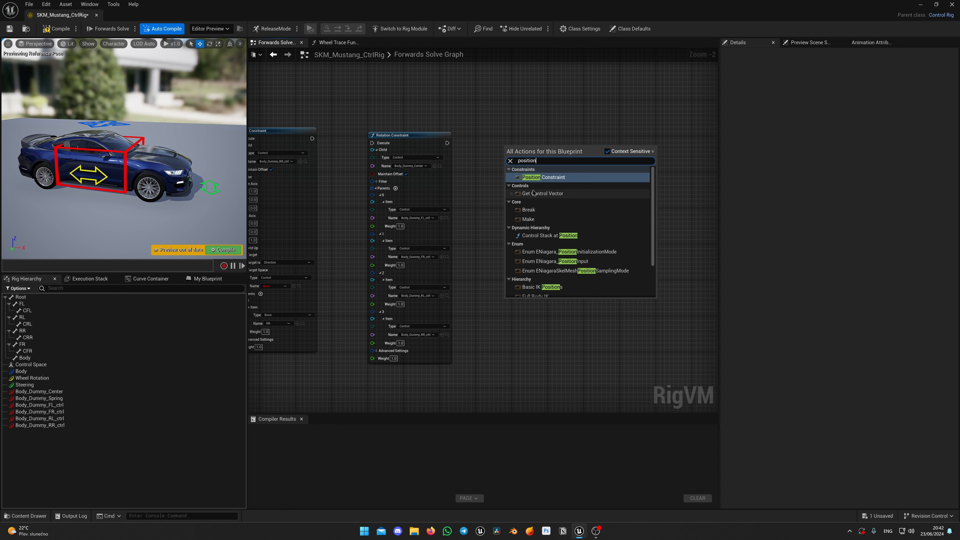
pyautogui.click(539, 178)
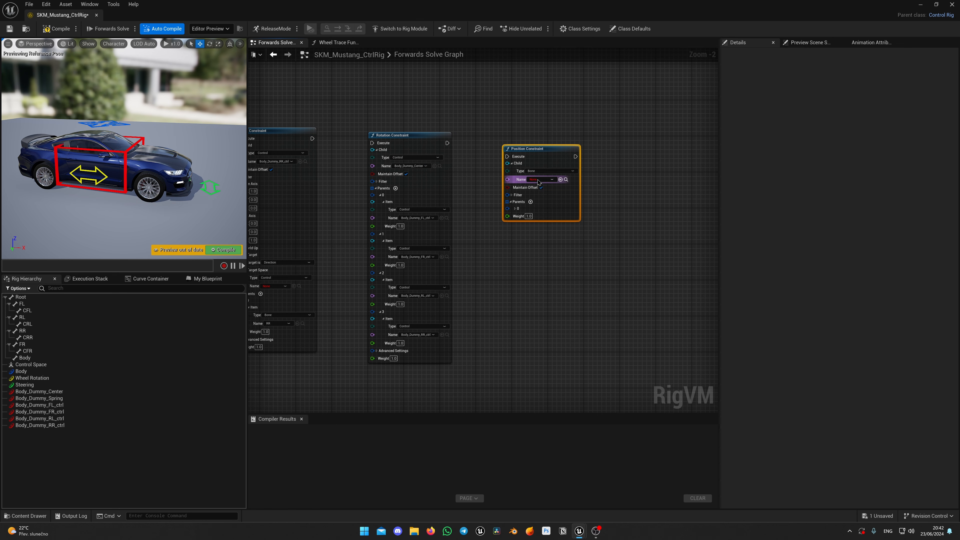
pyautogui.moveTo(574, 163); pyautogui.dragTo(562, 211, button='right')
pyautogui.scroll(2, 520, 242)
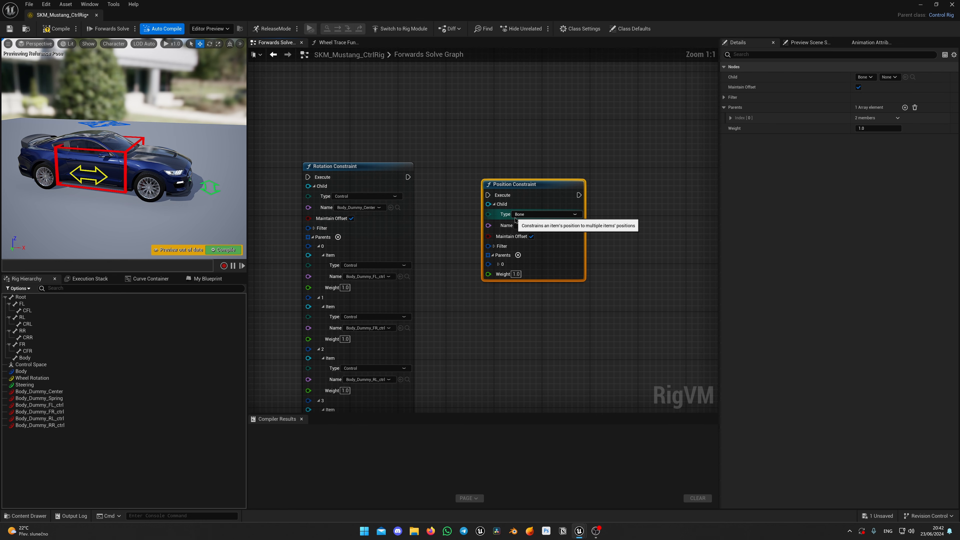
# - Set the Position Constraint's child type to Control and its name to Body_Dummy_Center
pyautogui.click(536, 216)
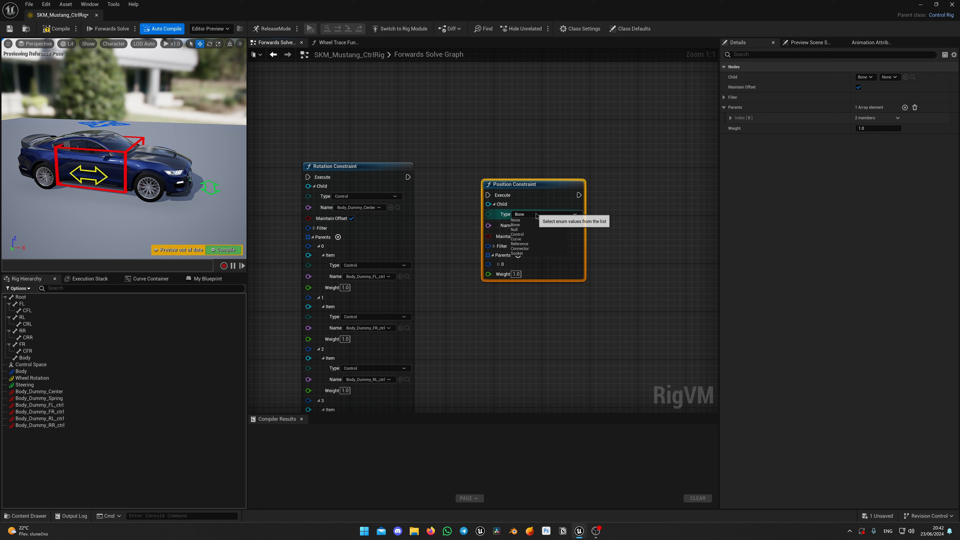
pyautogui.click(530, 235)
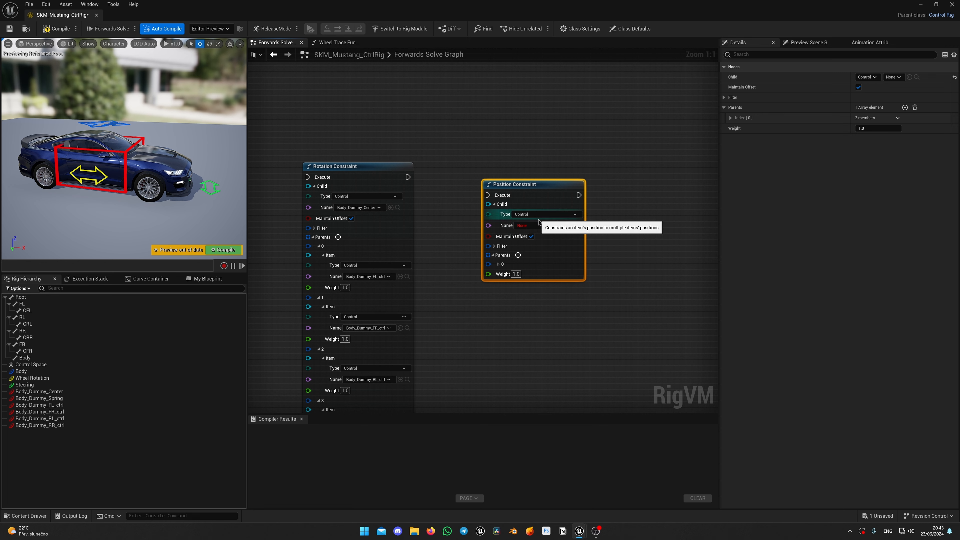
pyautogui.click(538, 226)
pyautogui.click(532, 249)
# - Expand the Position Constraint's first parent entry and add three more parent entries
pyautogui.moveTo(499, 261); pyautogui.dragTo(510, 233, button='right')
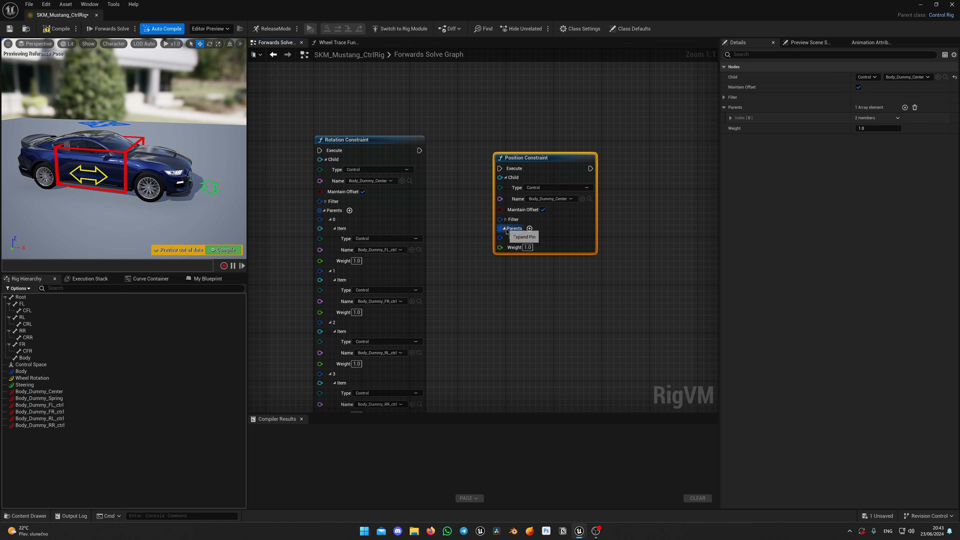
pyautogui.click(509, 238)
pyautogui.click(530, 228)
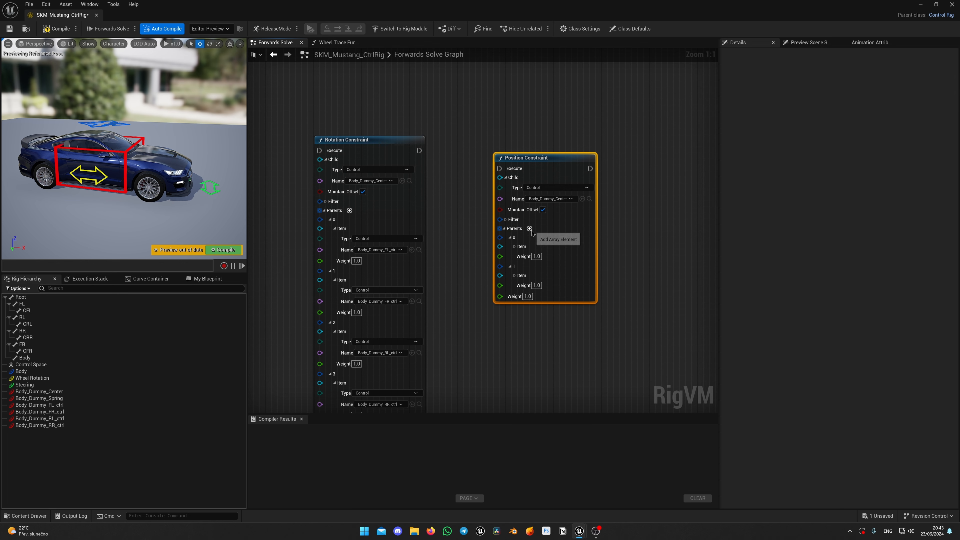
pyautogui.click(529, 229)
pyautogui.click(529, 228)
# - Expand the items of all four Position Constraint parents
pyautogui.moveTo(657, 279); pyautogui.dragTo(668, 201, button='right')
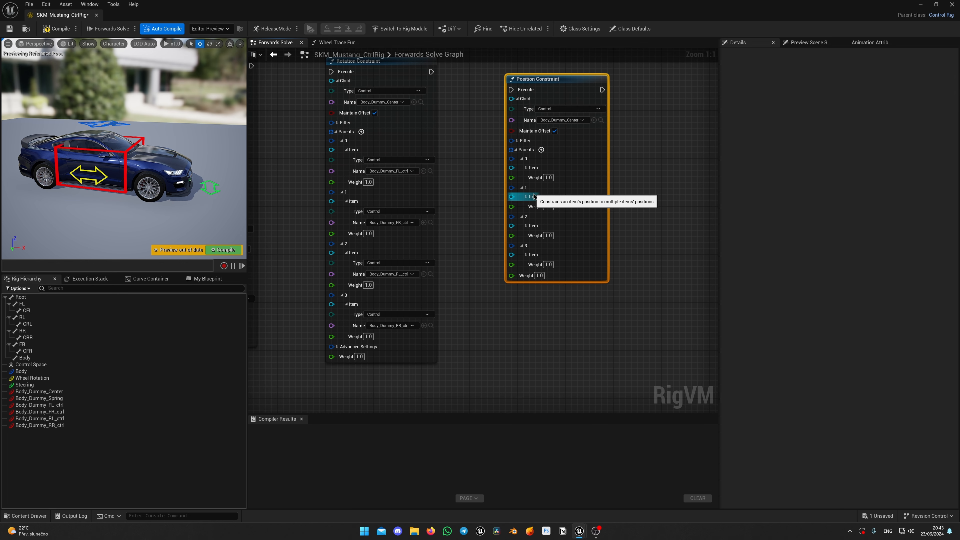
pyautogui.click(526, 168)
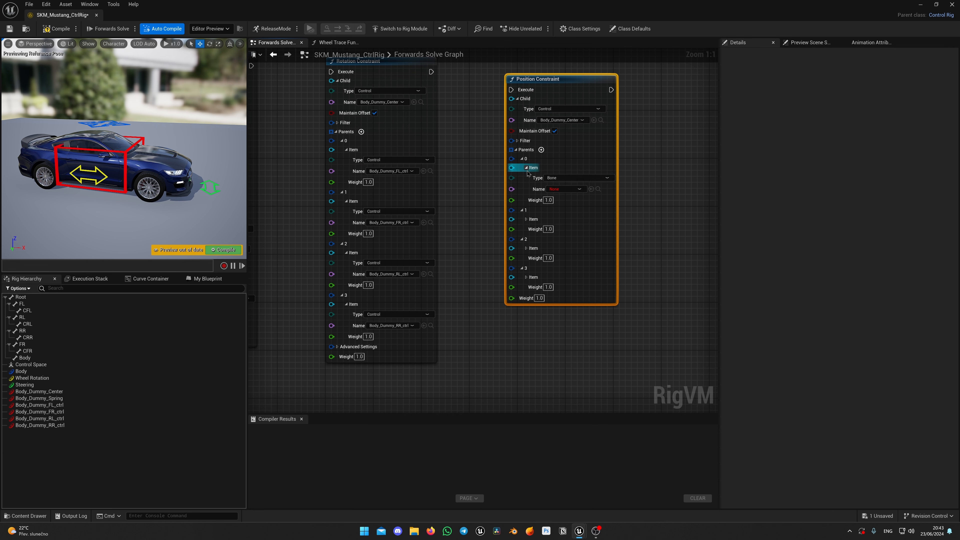
pyautogui.click(526, 219)
pyautogui.moveTo(514, 292); pyautogui.dragTo(507, 234, button='right')
pyautogui.click(519, 213)
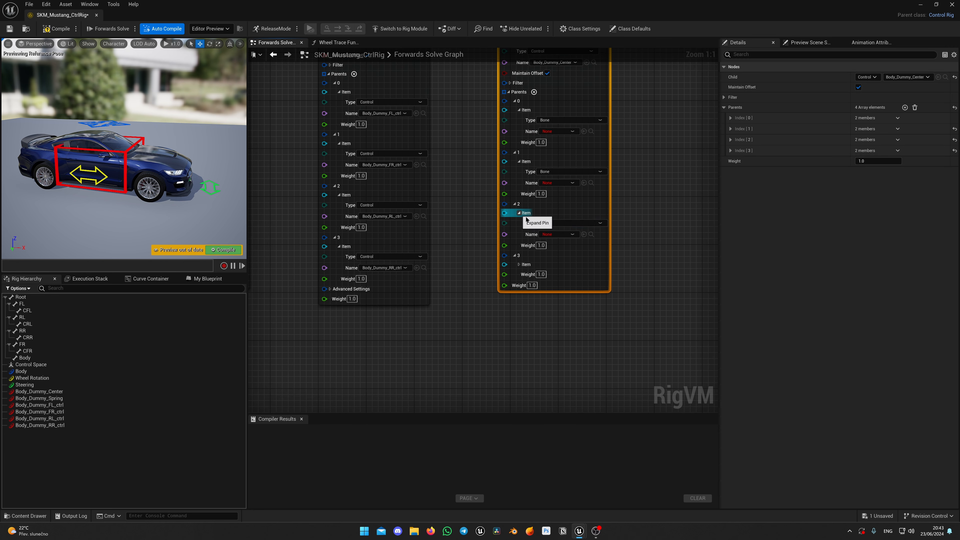
pyautogui.click(519, 264)
# - Set the Position Constraint's first parent bone to CFL and its second parent bone to CFR
pyautogui.moveTo(655, 181); pyautogui.dragTo(653, 236, button='right')
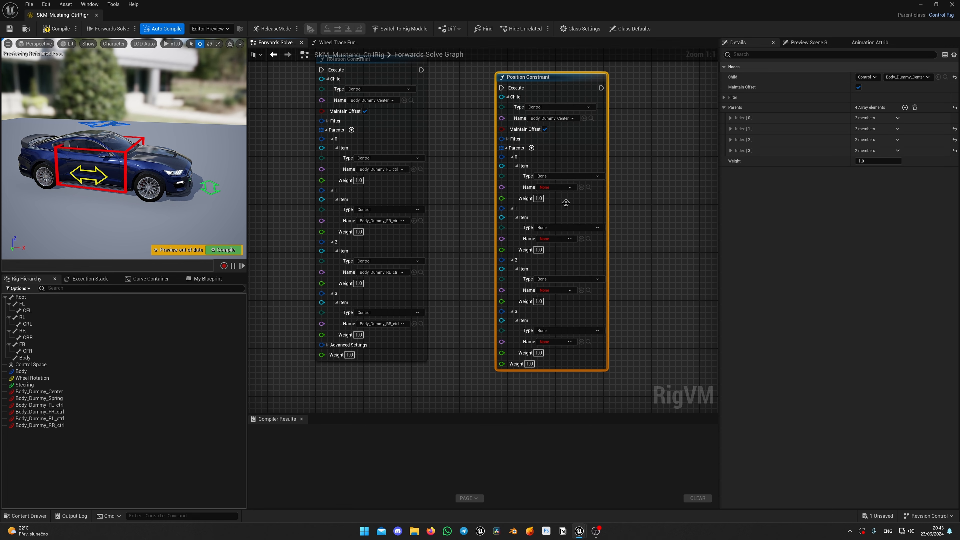
pyautogui.click(563, 187)
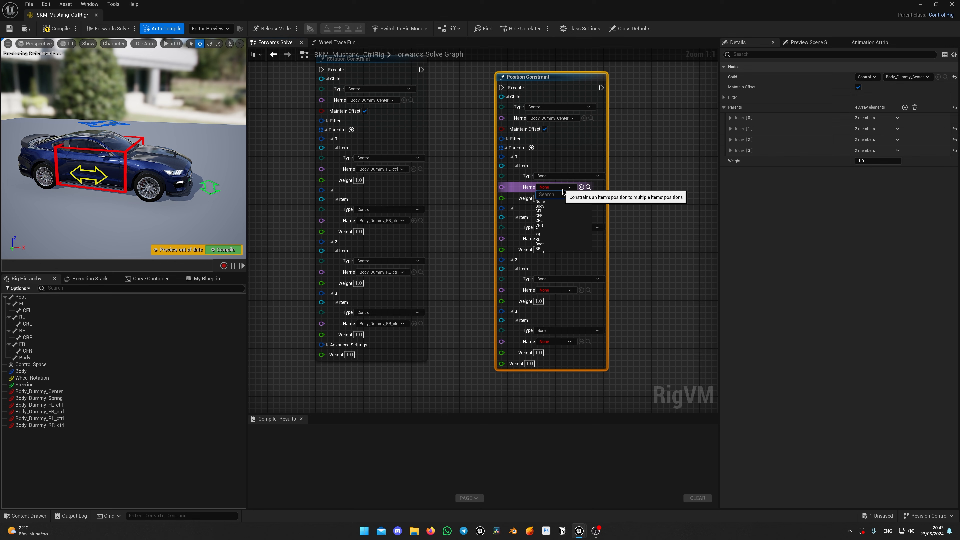
pyautogui.click(554, 212)
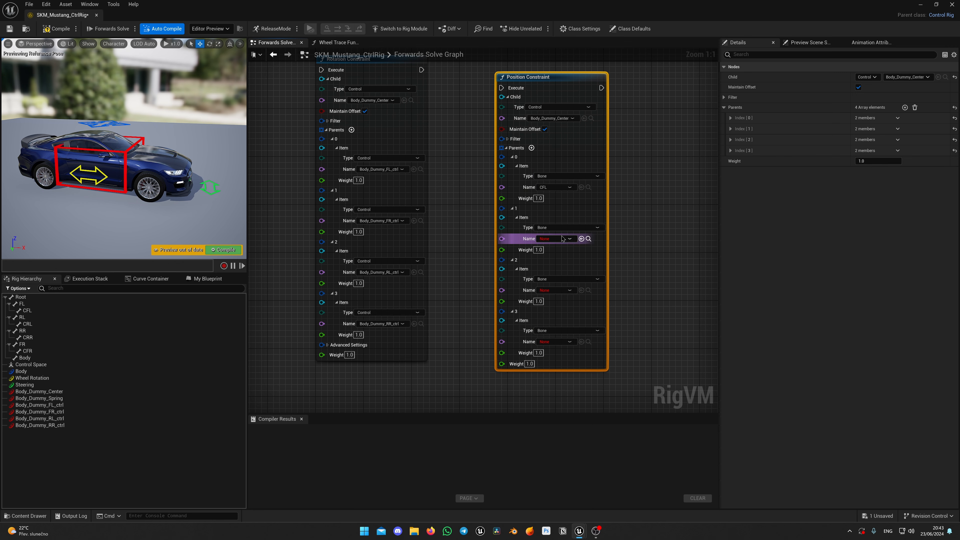
pyautogui.click(555, 239)
pyautogui.click(552, 268)
# - Set the Position Constraint's third parent bone to RL and open the bone choices for the fourth parent
pyautogui.moveTo(635, 247); pyautogui.dragTo(634, 179, button='right')
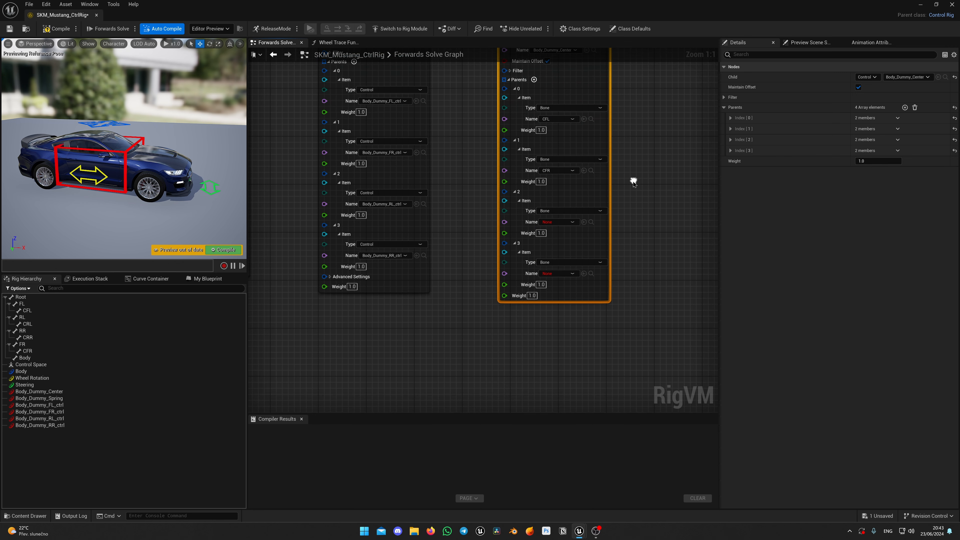
pyautogui.click(558, 223)
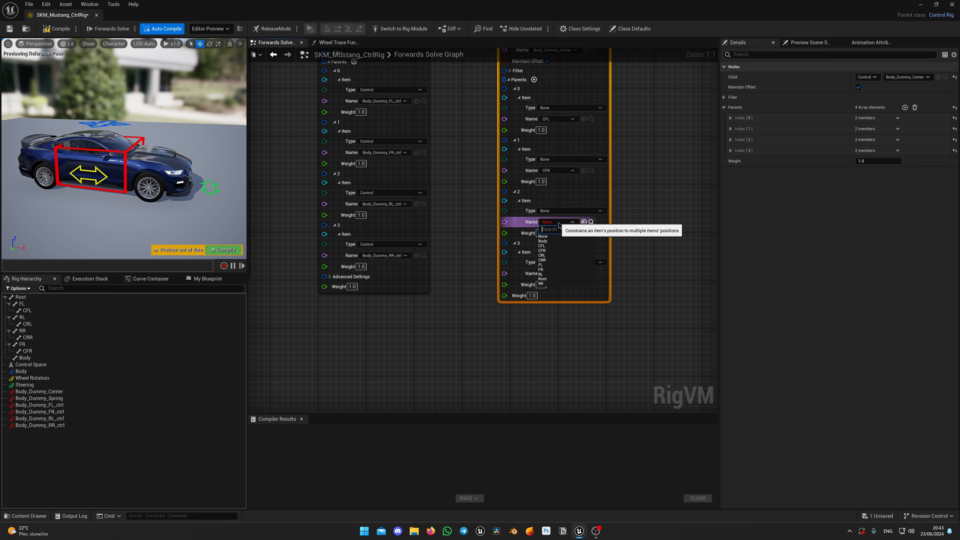
pyautogui.click(550, 274)
pyautogui.click(556, 274)
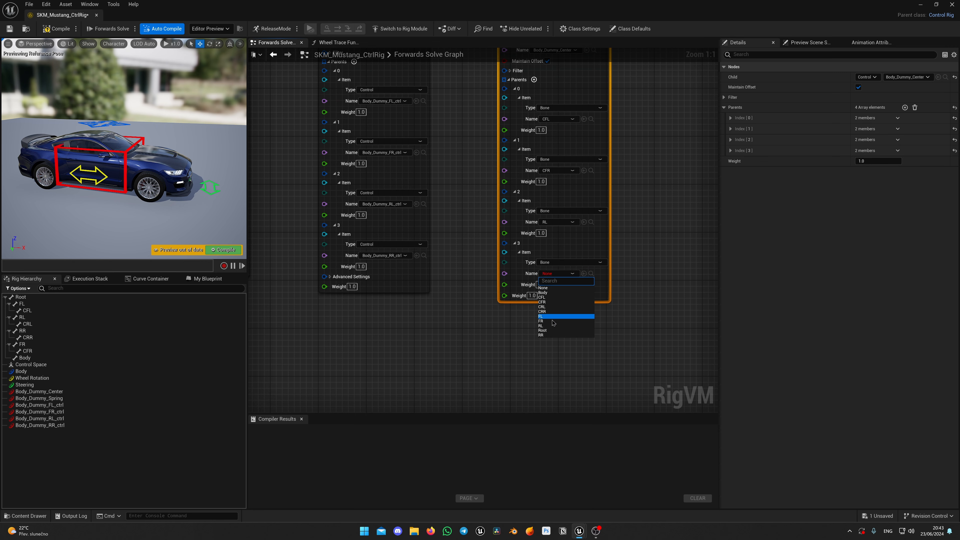
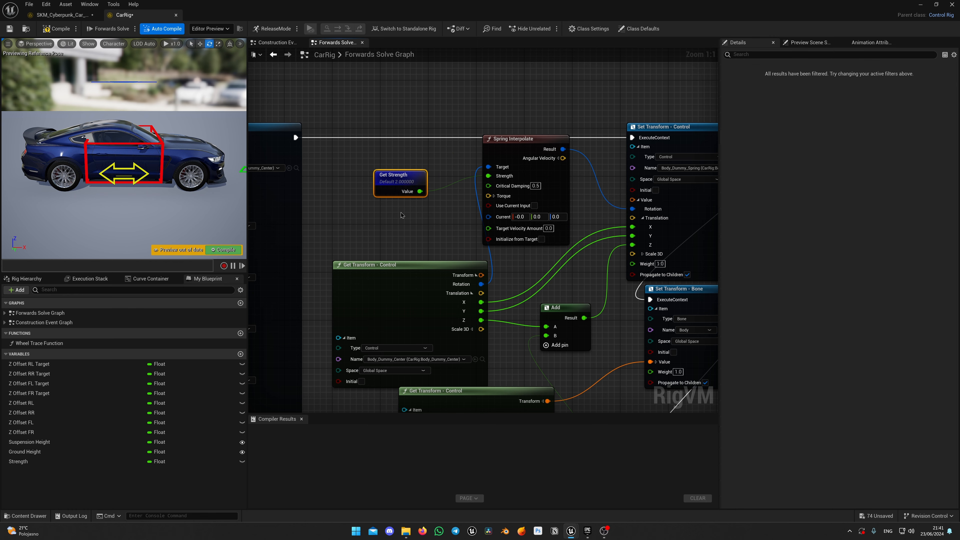
pyautogui.rightClick(516, 191)
pyautogui.click(548, 254)
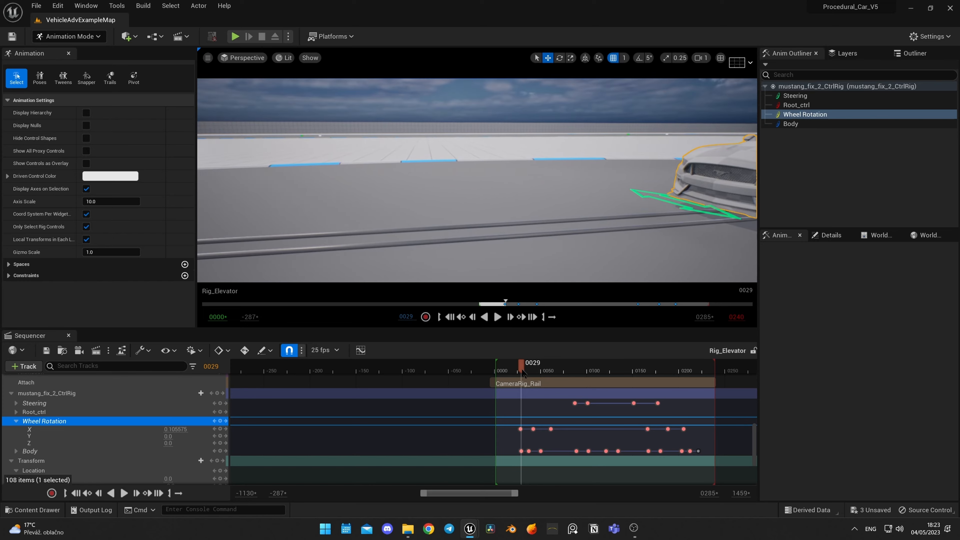
pyautogui.scroll(6, 541, 367)
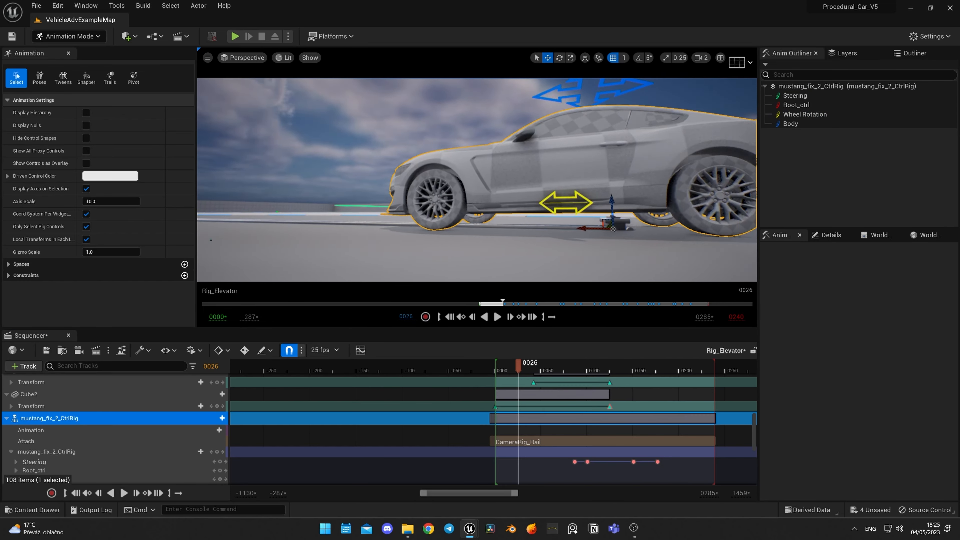
pyautogui.click(523, 364)
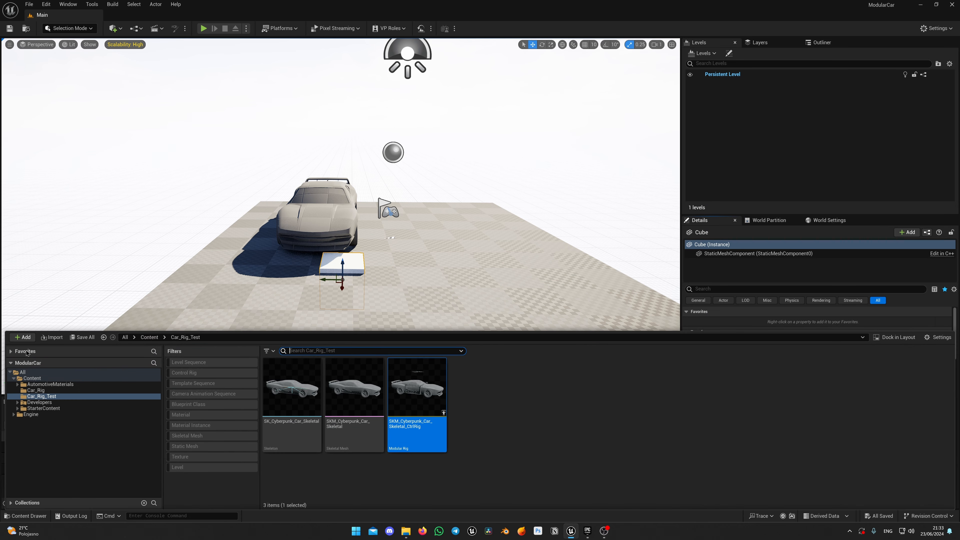
# - Add the Vehicle Blueprint feature pack to the ModularCar project and enable its missing plugins
pyautogui.click(24, 337)
pyautogui.click(102, 196)
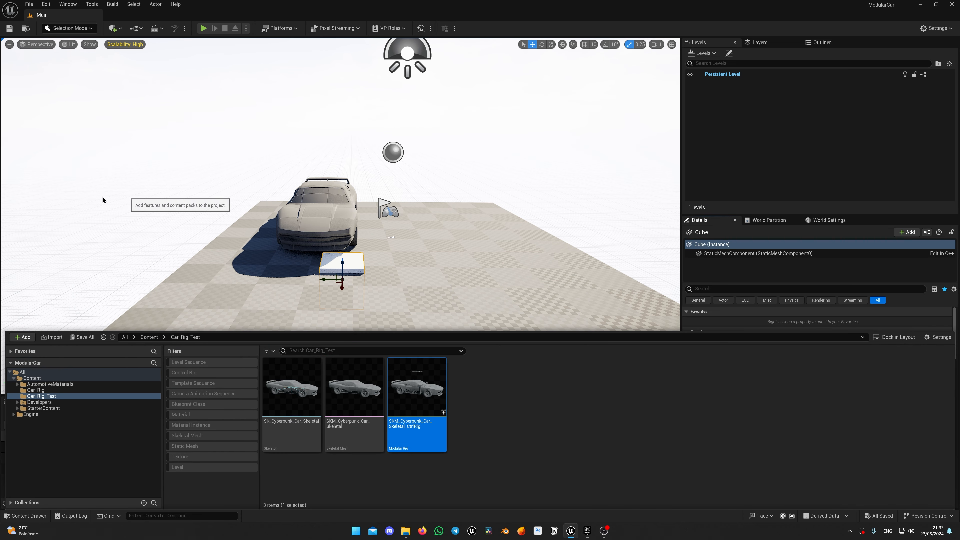
pyautogui.click(371, 279)
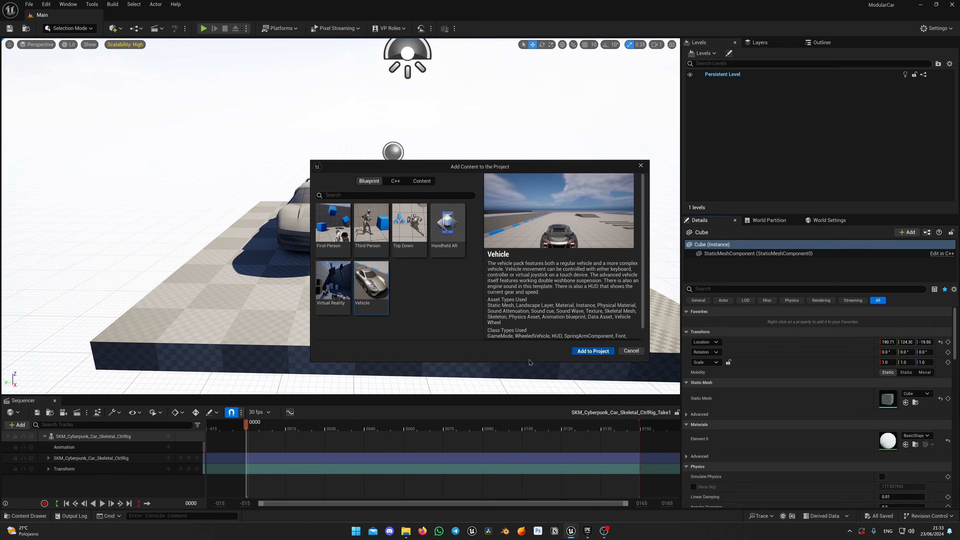
pyautogui.click(834, 503)
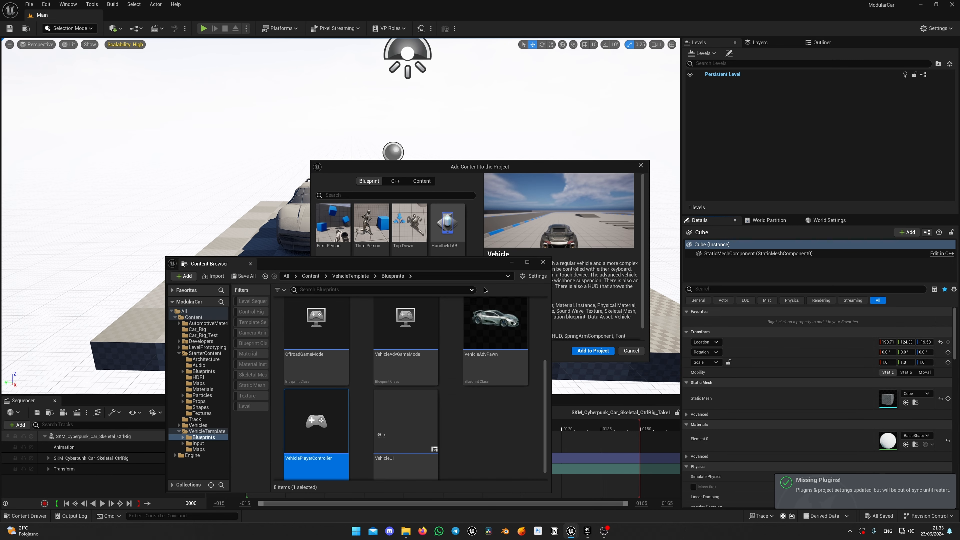
# - Open the VehicleOffroadExampleMap level from the VehicleTemplate Maps folder, postpone the restart and close the leftover windows
pyautogui.click(198, 449)
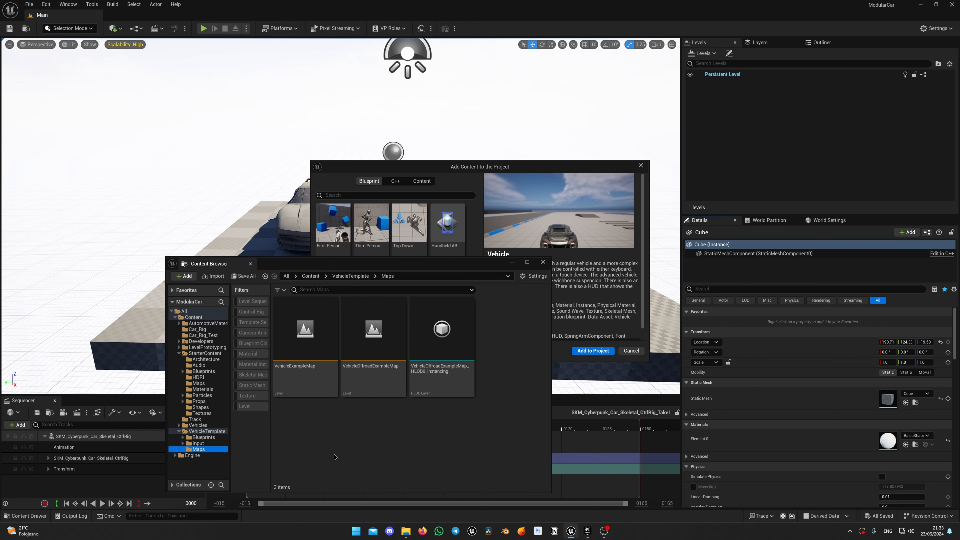
pyautogui.doubleClick(374, 341)
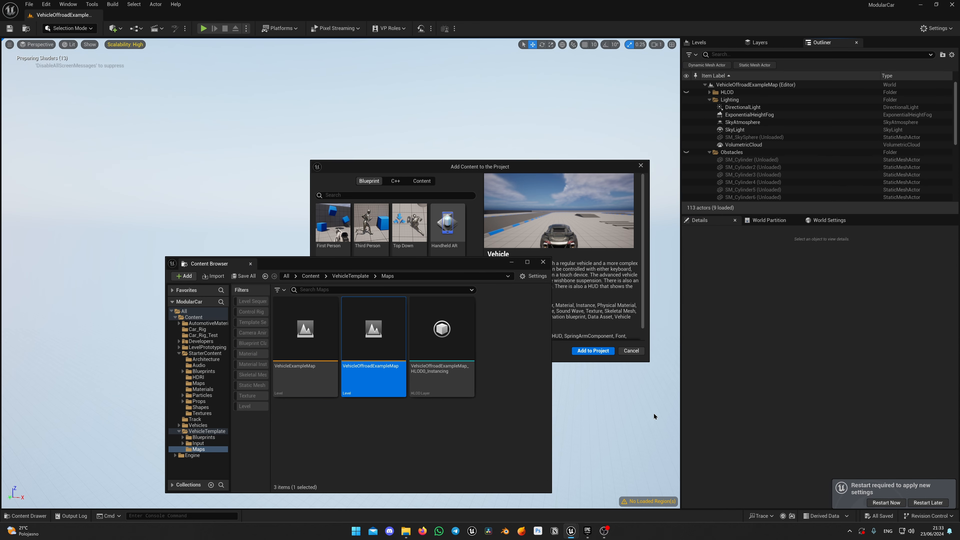
pyautogui.click(928, 501)
pyautogui.click(543, 262)
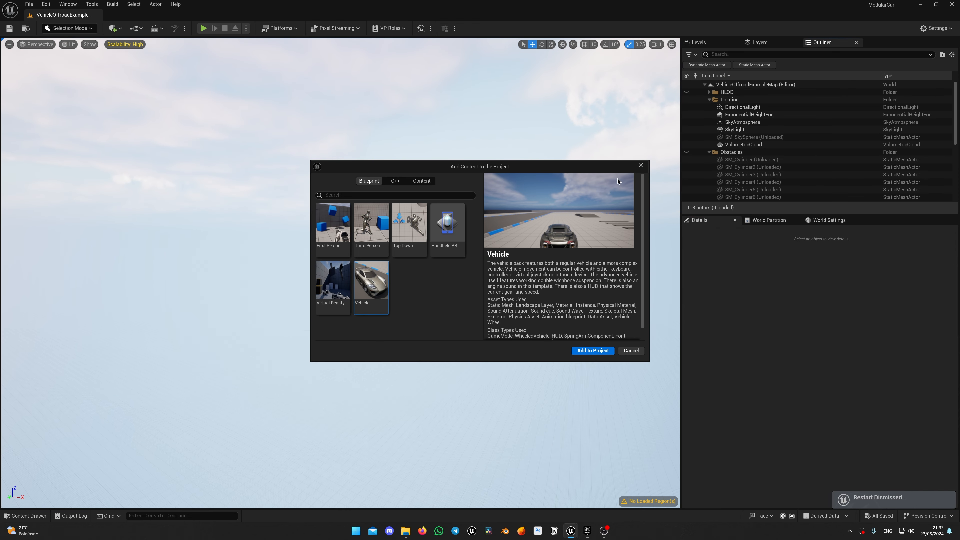
pyautogui.click(640, 165)
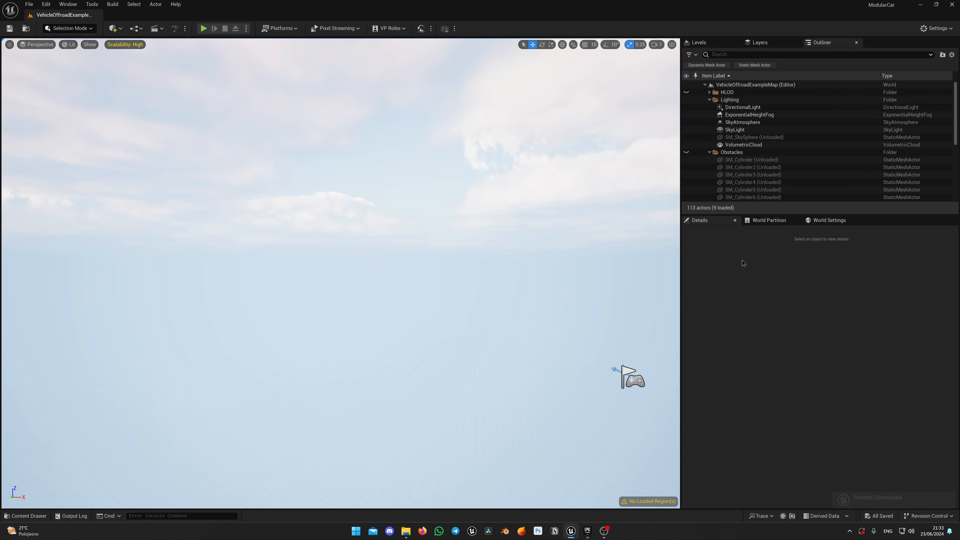
# - Load the region around the centre of the offroad map in World Partition and close the message window
pyautogui.click(767, 220)
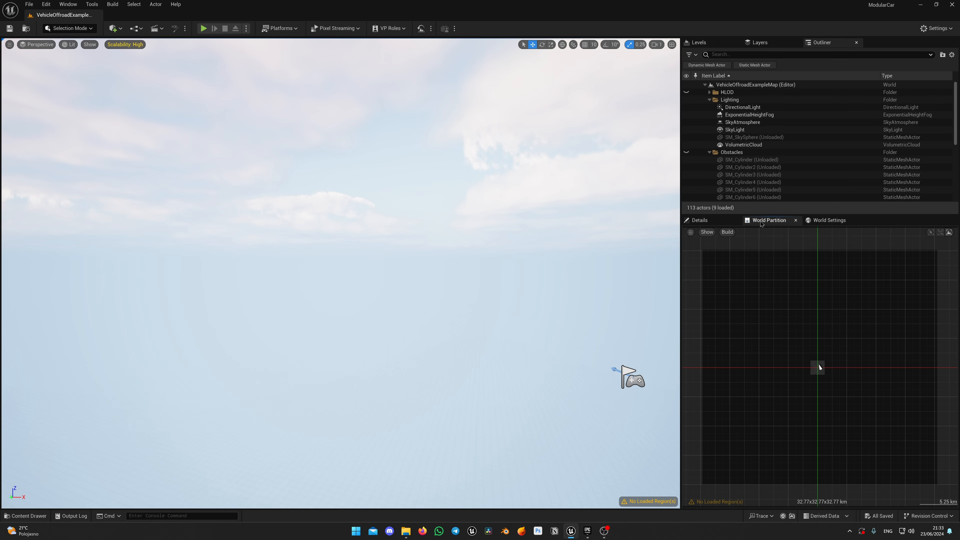
pyautogui.rightClick(815, 368)
pyautogui.click(838, 380)
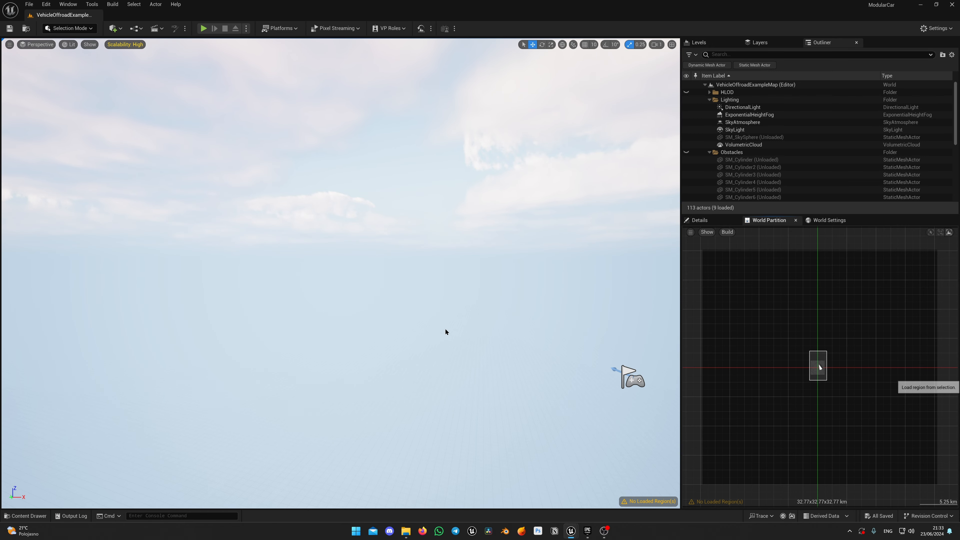
pyautogui.click(456, 239)
pyautogui.click(475, 57)
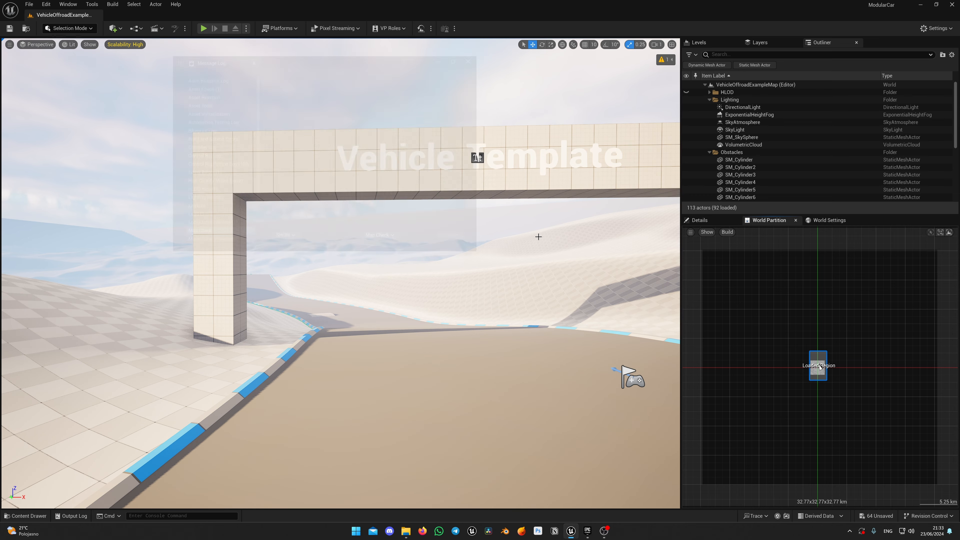
# - Add a Camera Rig Rail actor on the road beside the blue-and-white kerb of the offroad level
pyautogui.moveTo(539, 236); pyautogui.dragTo(476, 289, button='right')
pyautogui.scroll(2, 503, 288)
pyautogui.scroll(-1, 493, 274)
pyautogui.scroll(-1, 486, 284)
pyautogui.moveTo(595, 348); pyautogui.dragTo(595, 348, button='right')
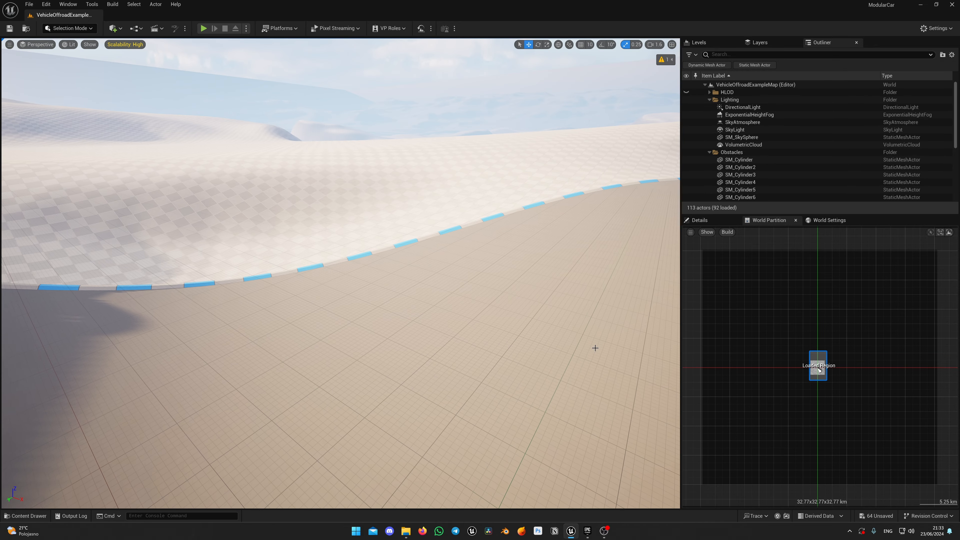
pyautogui.click(127, 28)
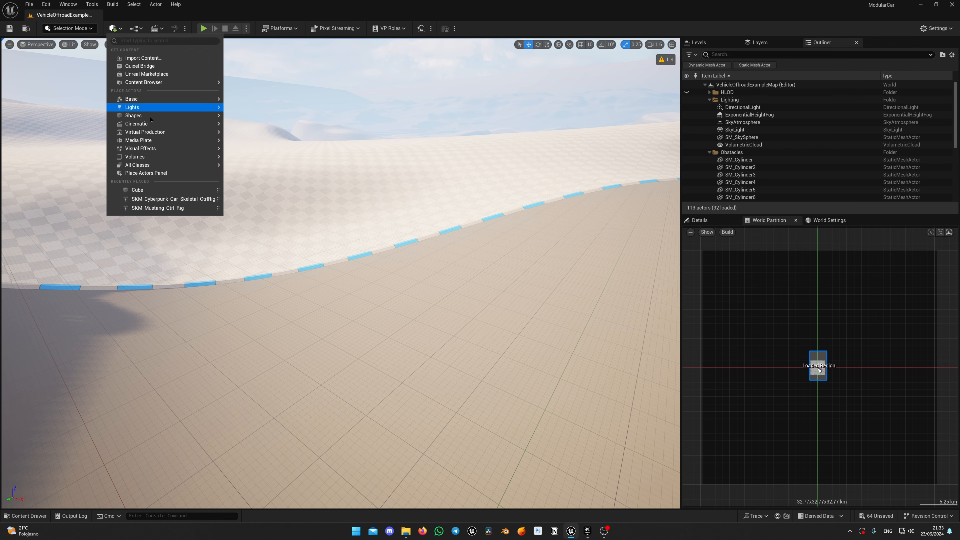
pyautogui.moveTo(196, 124)
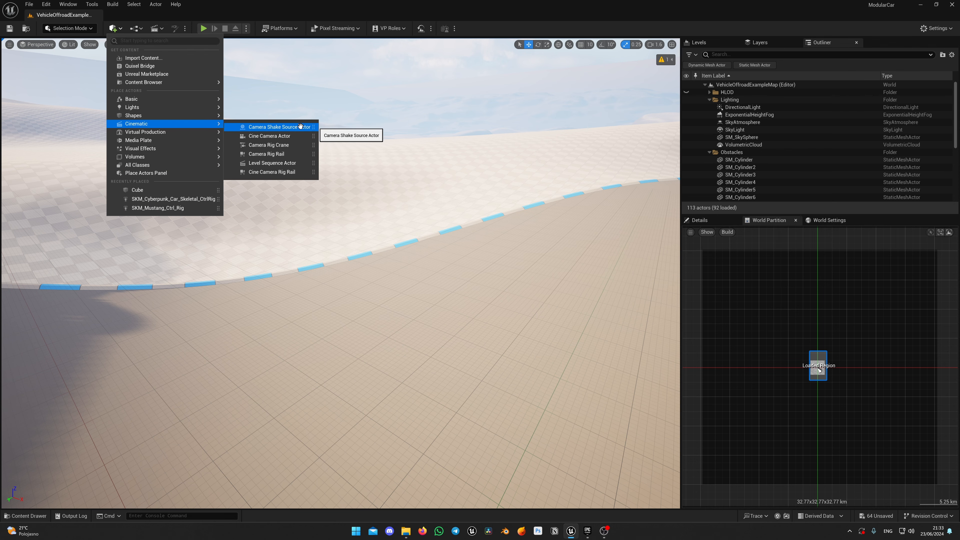
pyautogui.click(298, 155)
pyautogui.moveTo(399, 276); pyautogui.dragTo(399, 276, button='right')
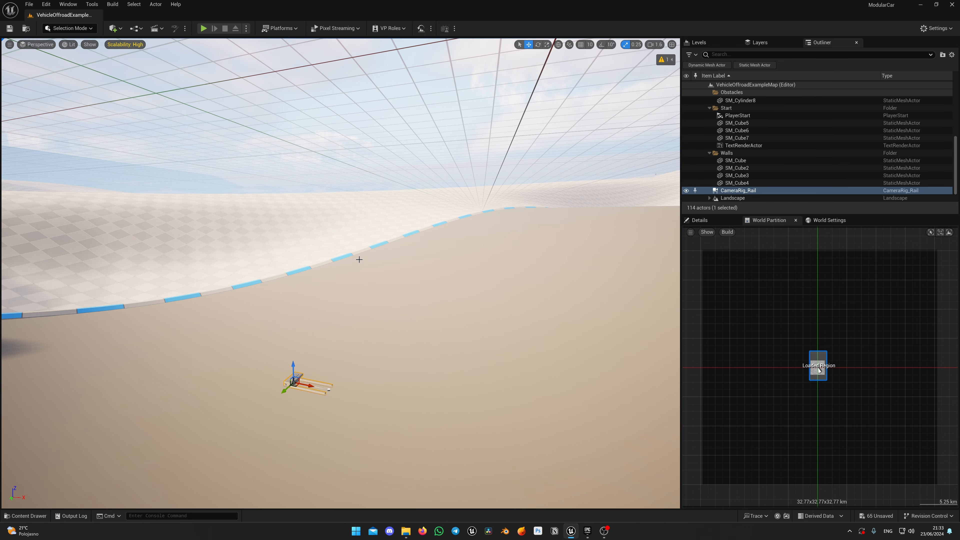
# - Rotate the camera rail to follow the road and extend its spline along the road surface with additional points
pyautogui.moveTo(345, 334); pyautogui.dragTo(345, 334, button='right')
pyautogui.scroll(-3, 281, 396)
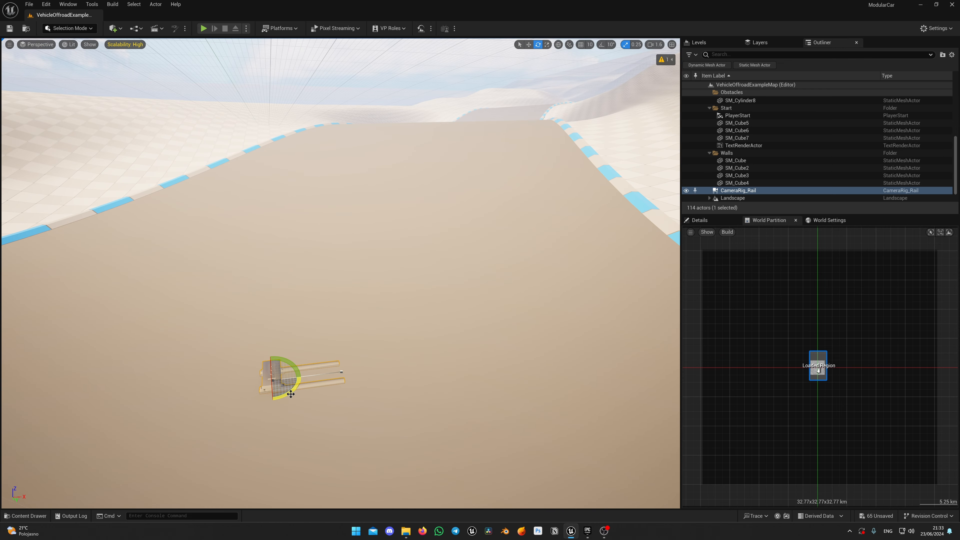
pyautogui.moveTo(280, 342); pyautogui.dragTo(281, 341, button='right')
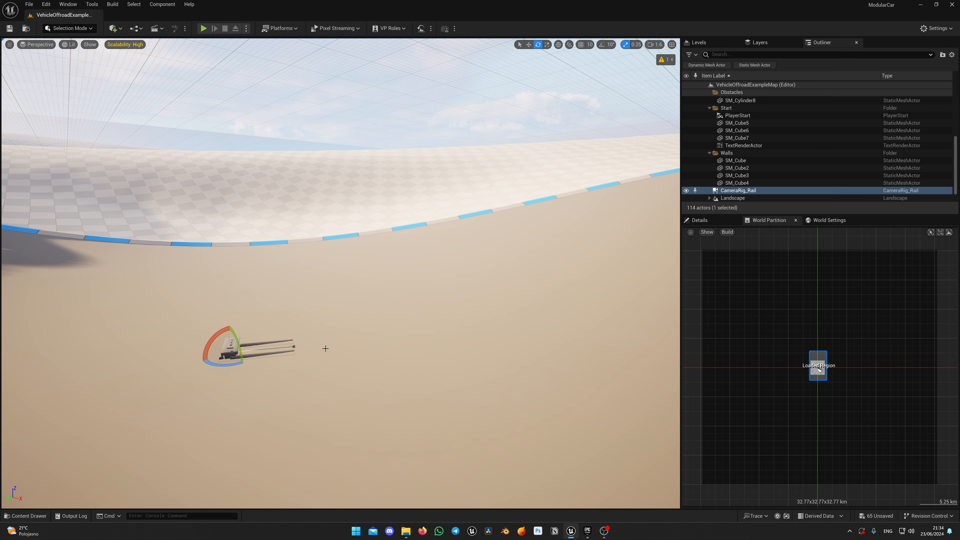
pyautogui.moveTo(513, 270); pyautogui.dragTo(513, 270, button='right')
pyautogui.moveTo(499, 214); pyautogui.dragTo(499, 214, button='right')
pyautogui.keyDown('alt'); pyautogui.moveTo(354, 278); pyautogui.dragTo(591, 222); pyautogui.keyUp('alt')
pyautogui.moveTo(580, 206); pyautogui.dragTo(581, 182)
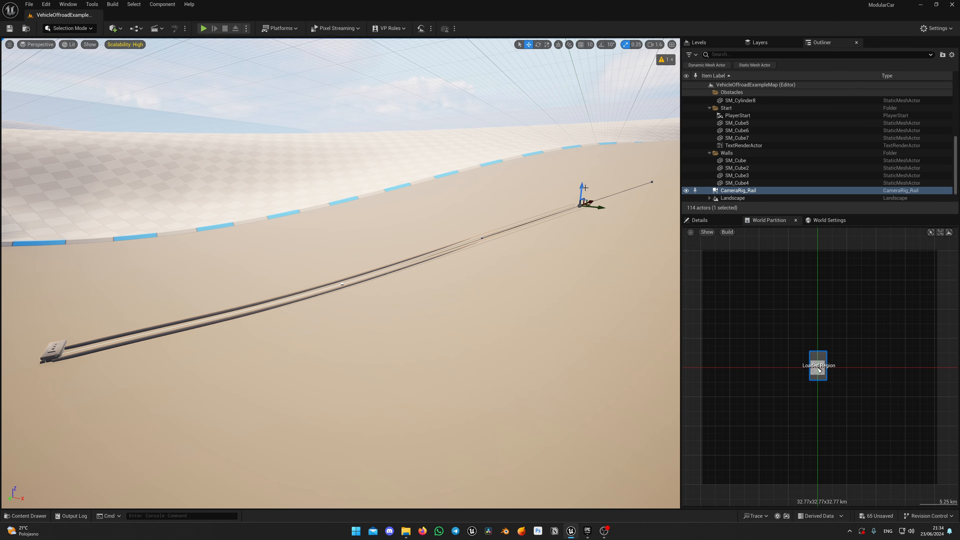
pyautogui.moveTo(583, 173); pyautogui.dragTo(582, 173, button='right')
pyautogui.moveTo(485, 227); pyautogui.dragTo(483, 216, button='right')
pyautogui.moveTo(397, 285); pyautogui.dragTo(397, 285, button='right')
pyautogui.moveTo(581, 313); pyautogui.dragTo(536, 391, button='right')
# - Place the SKM_Cyberpunk_Car_Skeletal_CtrlRig asset from the Car_Rig_Test folder on the road near the rail's start
pyautogui.hotkey('ctrl', 'space')
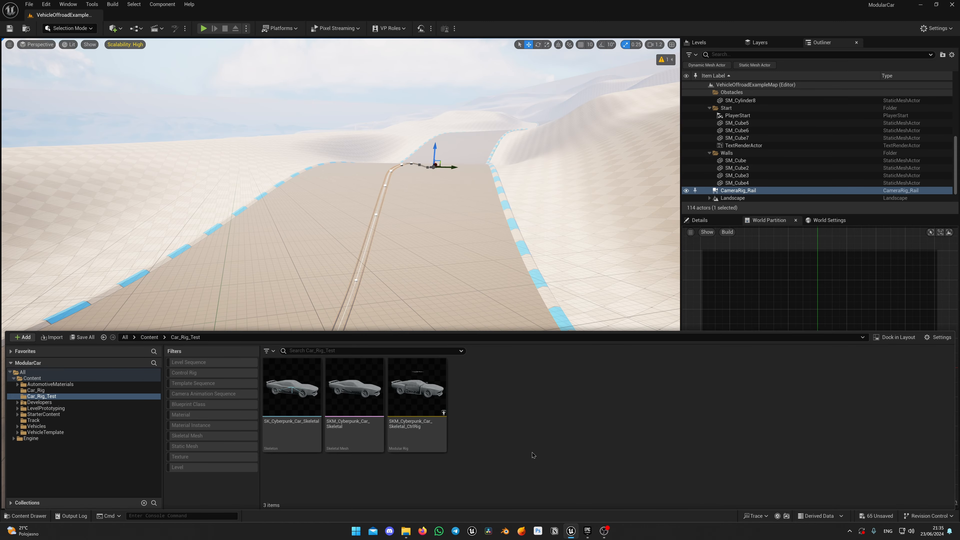
pyautogui.moveTo(417, 385)
pyautogui.mouseDown()
pyautogui.moveTo(416, 318)
pyautogui.moveTo(402, 379)
pyautogui.mouseUp()
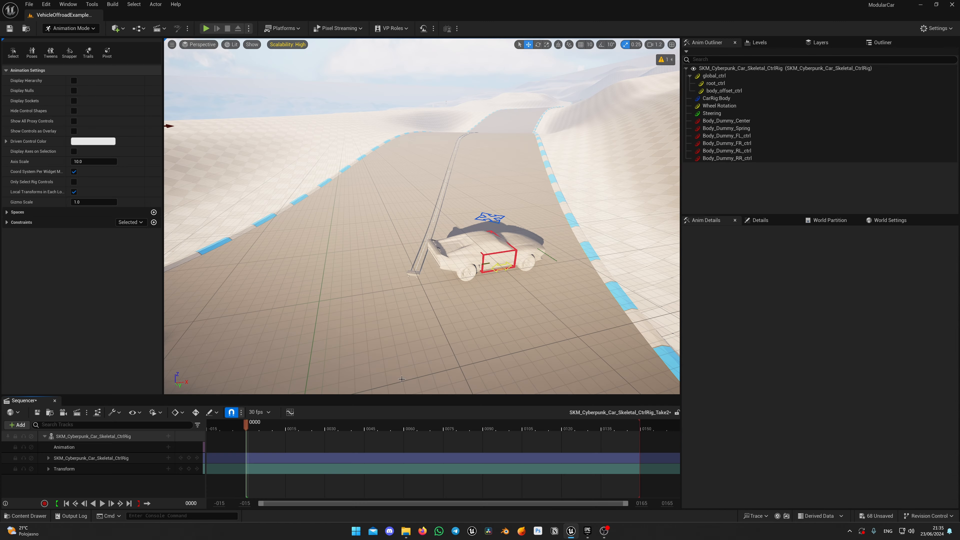
pyautogui.moveTo(419, 261); pyautogui.dragTo(419, 260, button='right')
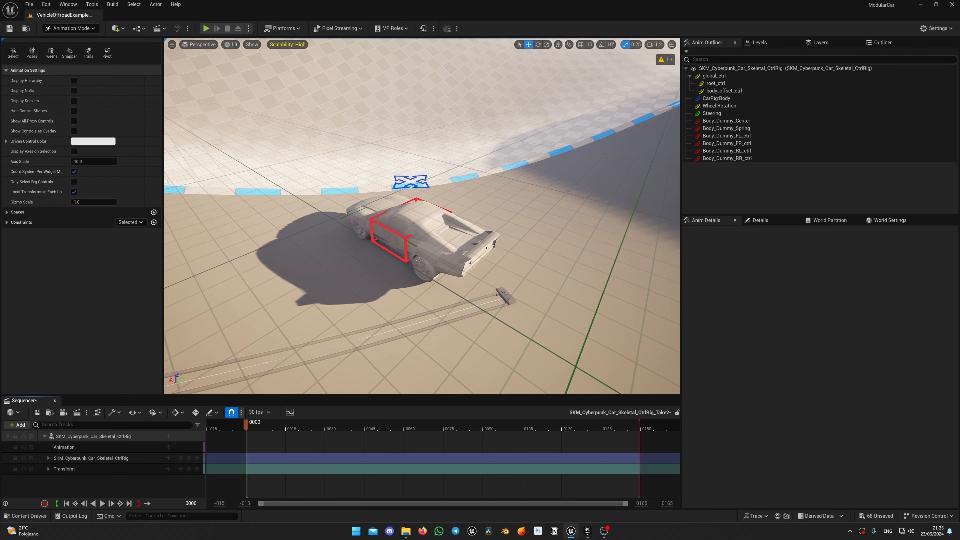
# - Add CameraRig_Rail to the sequence and attach the SKM_Cyberpunk_Car_Skeletal_CtrlRig track to it
pyautogui.click(15, 425)
pyautogui.moveTo(48, 292)
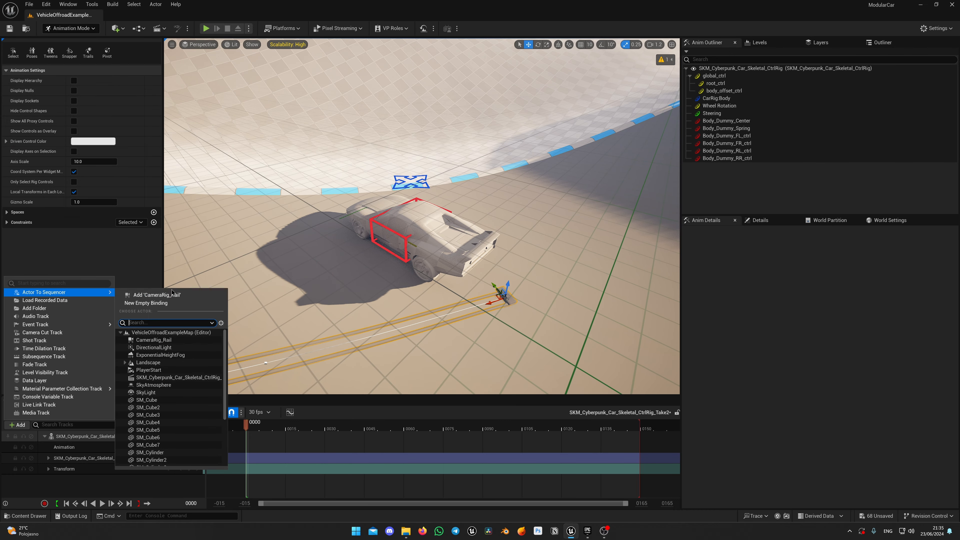
pyautogui.click(188, 298)
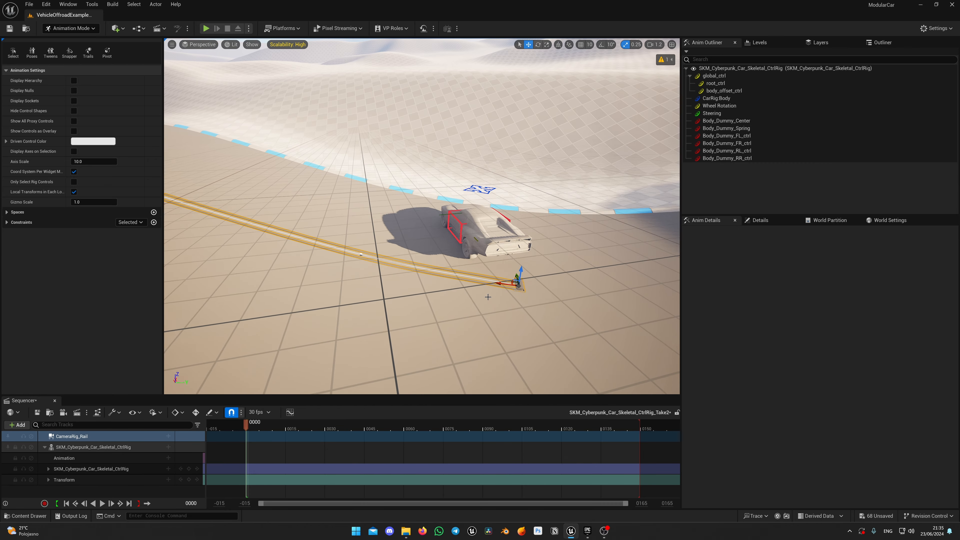
pyautogui.click(168, 448)
pyautogui.moveTo(204, 346)
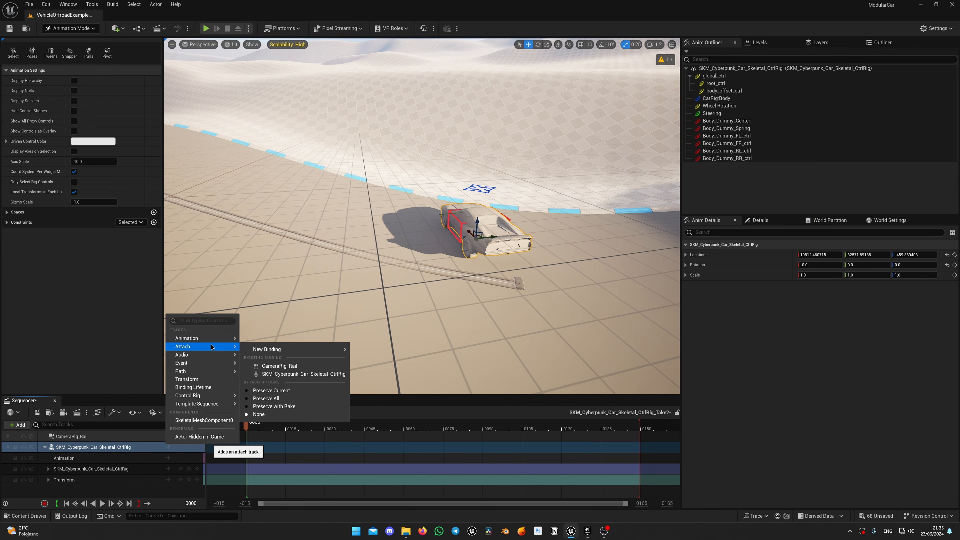
pyautogui.click(284, 366)
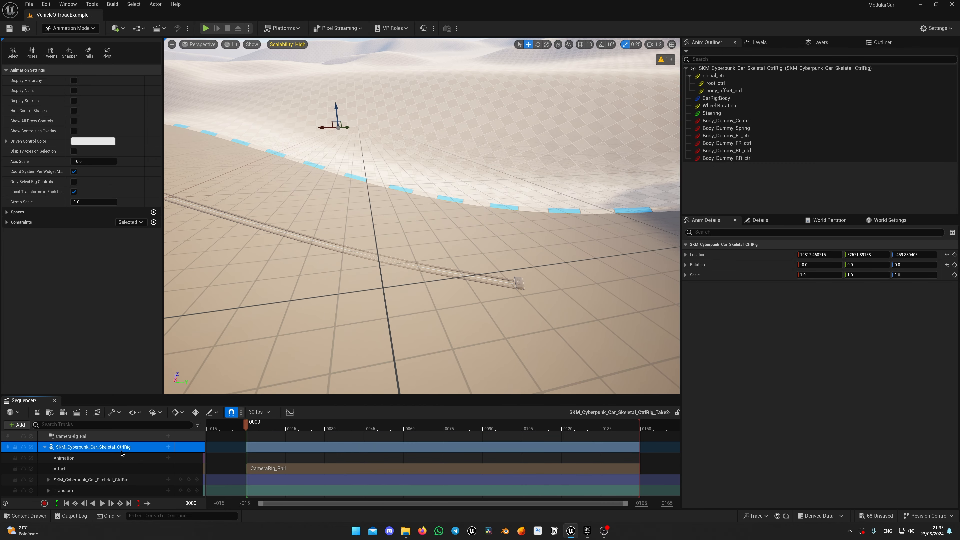
# - Reset the car rig's location to 0, 0, 0 relative to the rail it is attached to
pyautogui.click(766, 224)
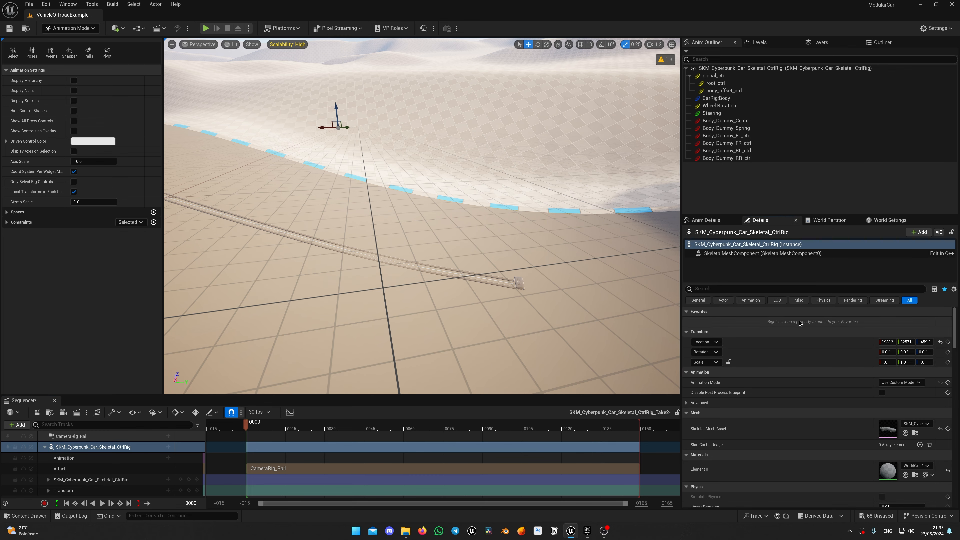
pyautogui.click(941, 342)
pyautogui.moveTo(487, 314); pyautogui.dragTo(485, 285, button='right')
pyautogui.press('w')
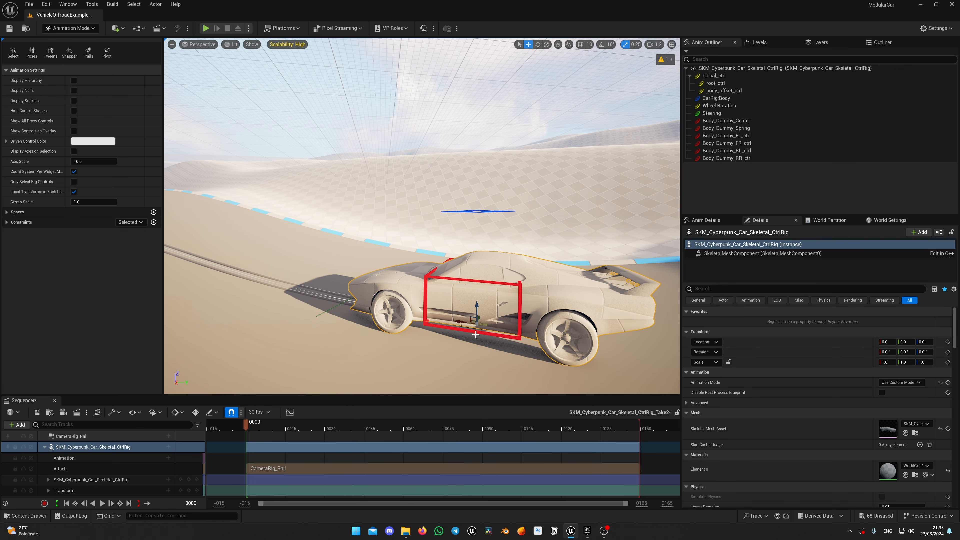
pyautogui.press('a')
pyautogui.moveTo(476, 335); pyautogui.dragTo(504, 337, button='right')
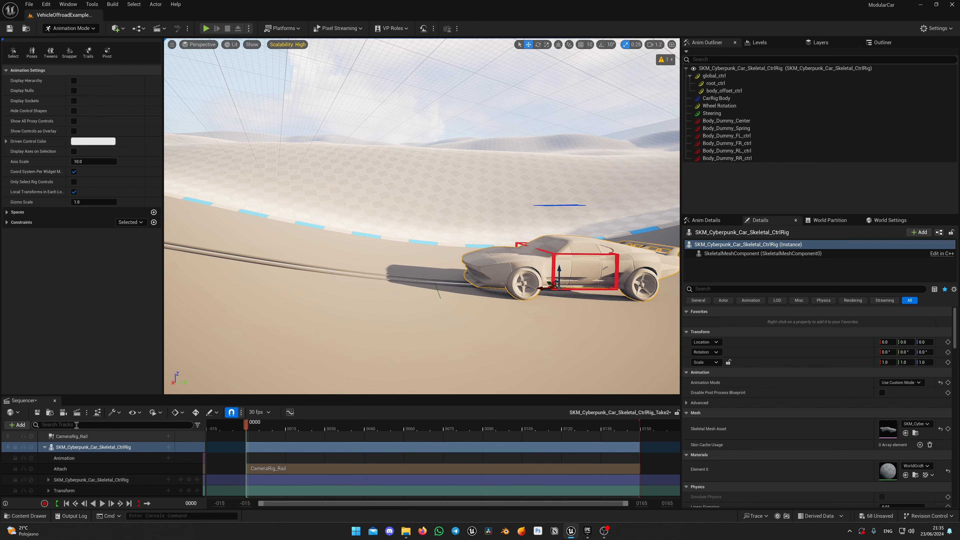
# - Add a Current Position on Rail track to CameraRig_Rail and key it at 0.0 on frame 0
pyautogui.click(76, 436)
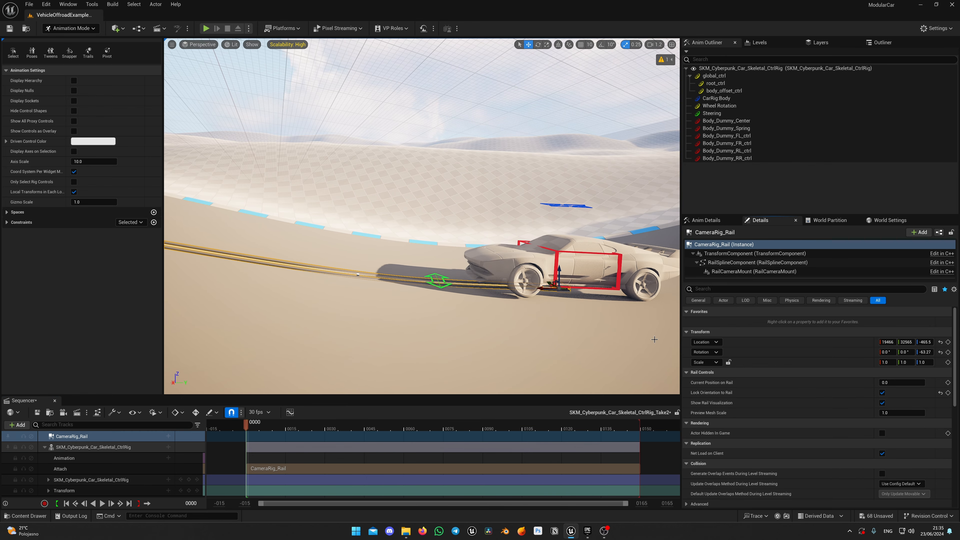
pyautogui.press('d')
pyautogui.moveTo(655, 339); pyautogui.dragTo(656, 333, button='right')
pyautogui.scroll(-4, 660, 335)
pyautogui.press('w')
pyautogui.press('q')
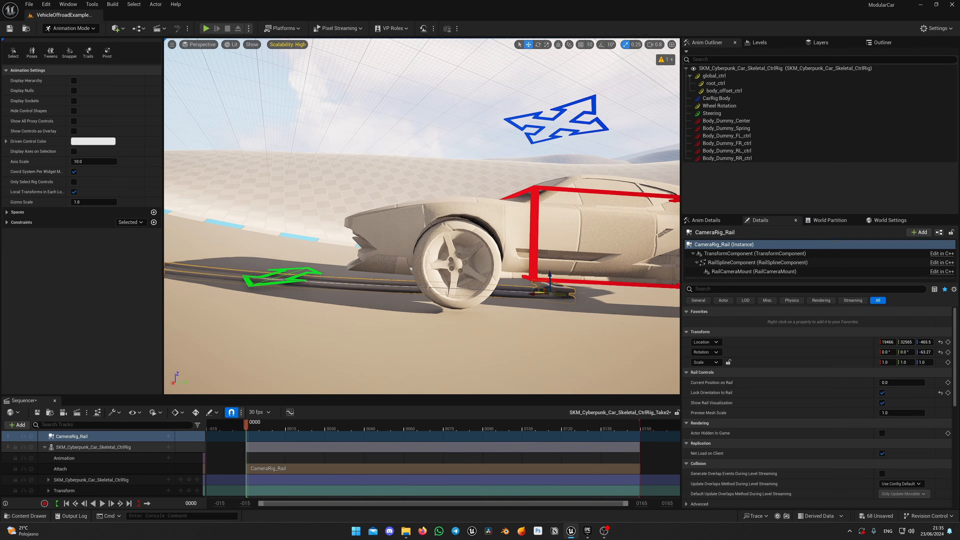
pyautogui.press('s')
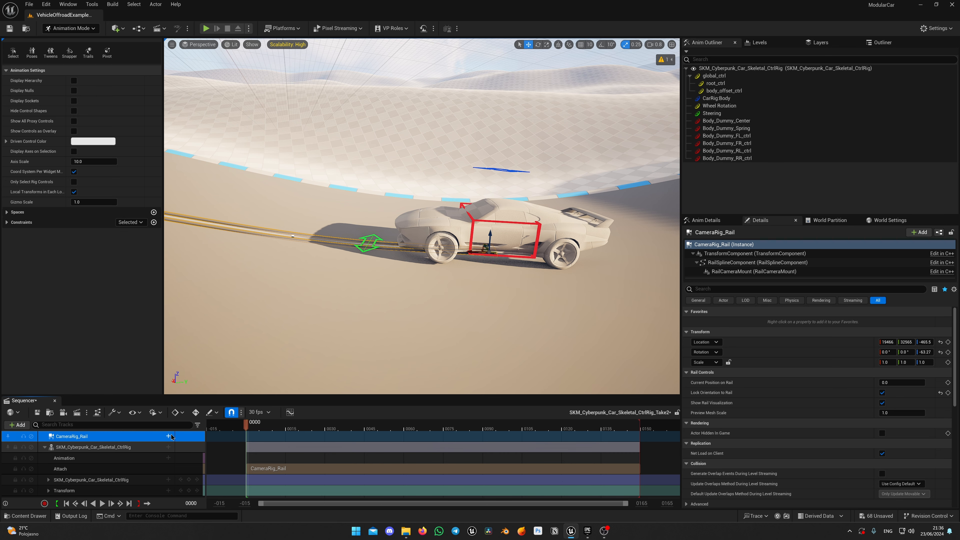
pyautogui.click(169, 436)
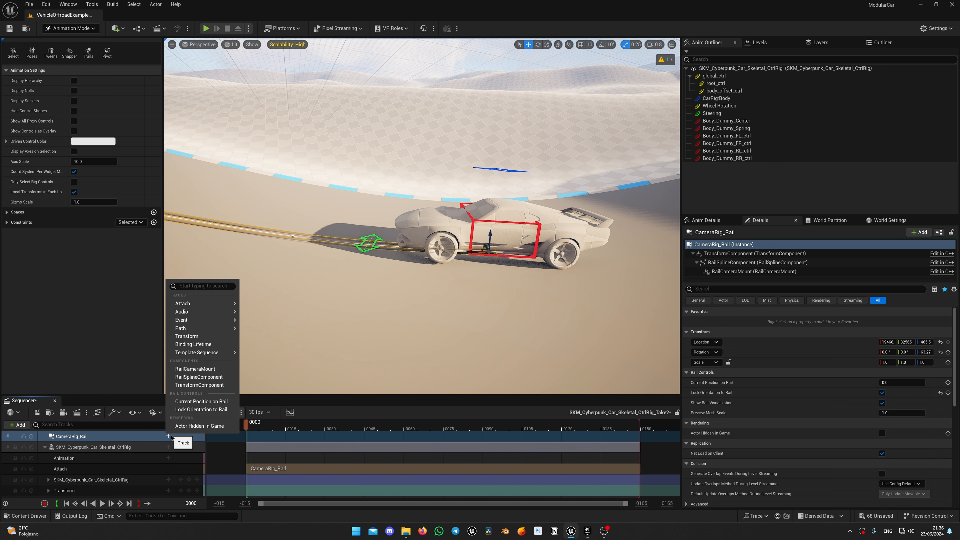
pyautogui.click(215, 401)
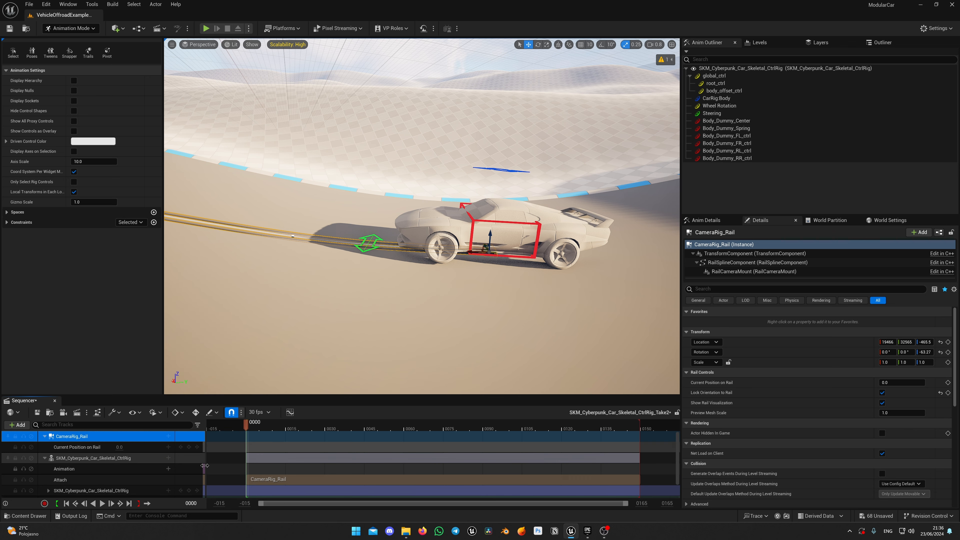
pyautogui.click(189, 447)
pyautogui.click(246, 447)
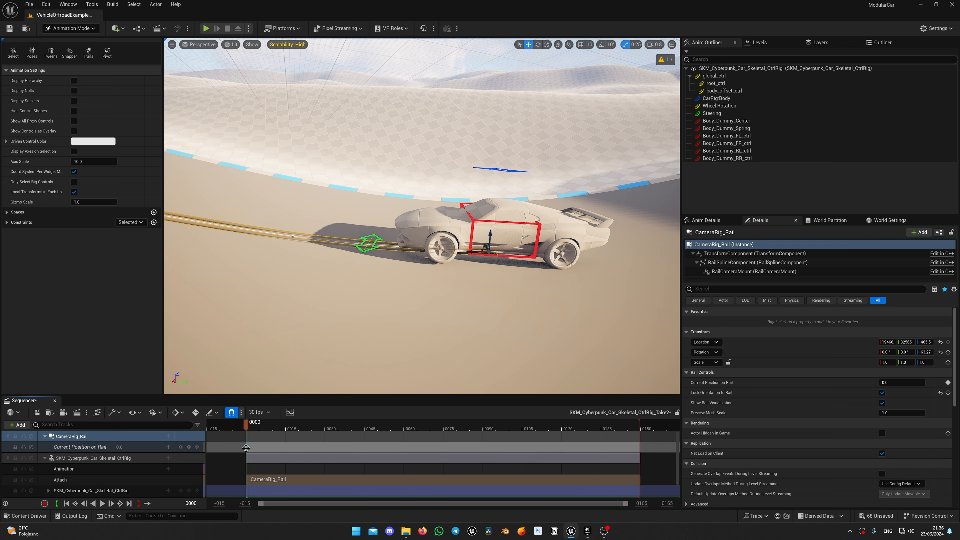
pyautogui.rightClick(245, 447)
pyautogui.click(302, 377)
# - Key the rail's Current Position on Rail at 1.0 near the end of the sequence, around frame 149
pyautogui.moveTo(609, 424); pyautogui.dragTo(640, 423)
pyautogui.moveTo(537, 321); pyautogui.dragTo(598, 301, button='right')
pyautogui.press('w')
pyautogui.scroll(4, 477, 310)
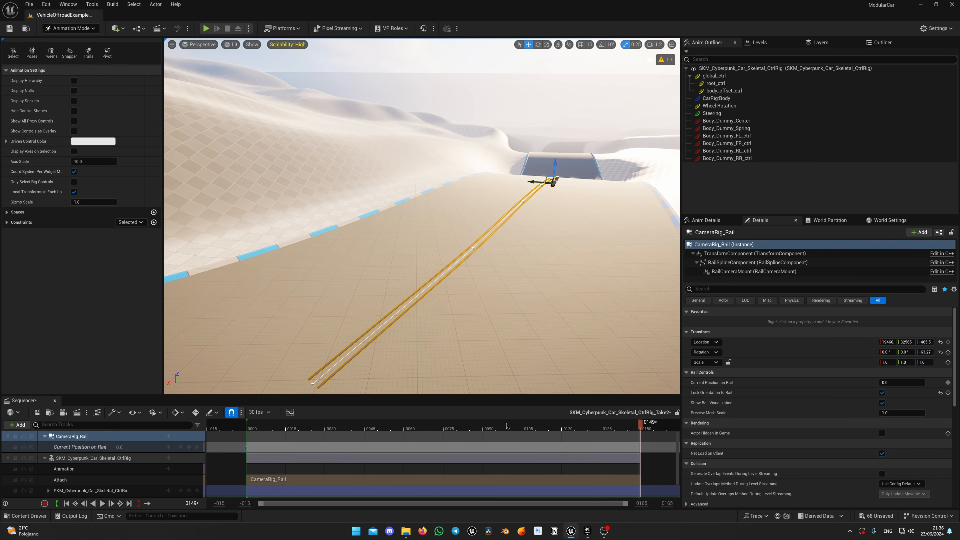
pyautogui.click(189, 448)
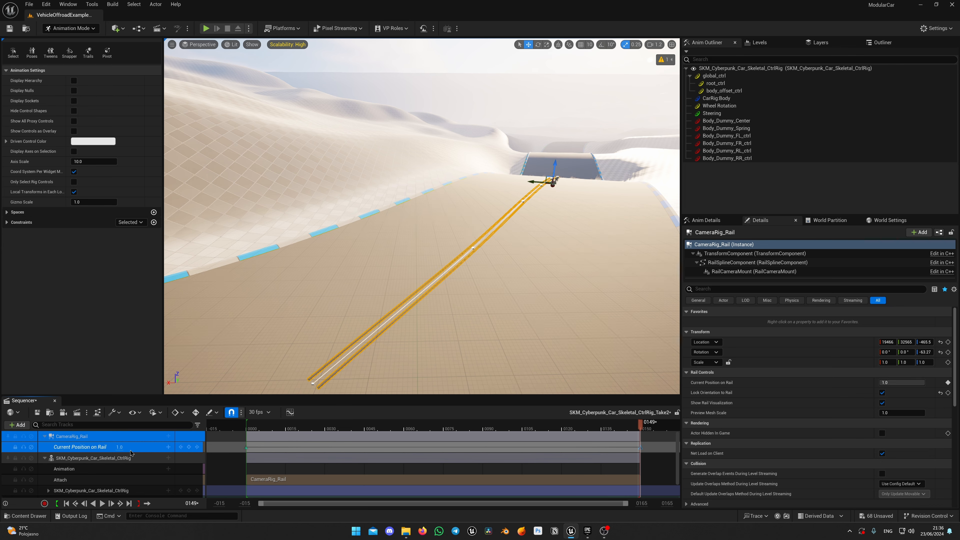
# - Check the car's travel along the rail by scrubbing the timeline and viewing it from behind
pyautogui.click(325, 295)
pyautogui.press('s')
pyautogui.moveTo(325, 295); pyautogui.dragTo(363, 282, button='right')
pyautogui.moveTo(250, 426); pyautogui.dragTo(253, 427)
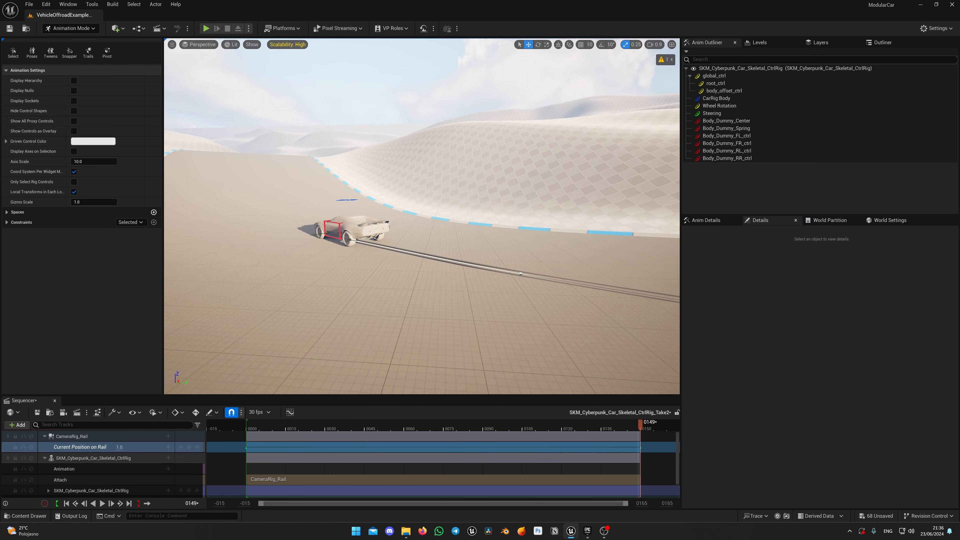
pyautogui.press('w')
pyautogui.moveTo(398, 345); pyautogui.dragTo(398, 345, button='right')
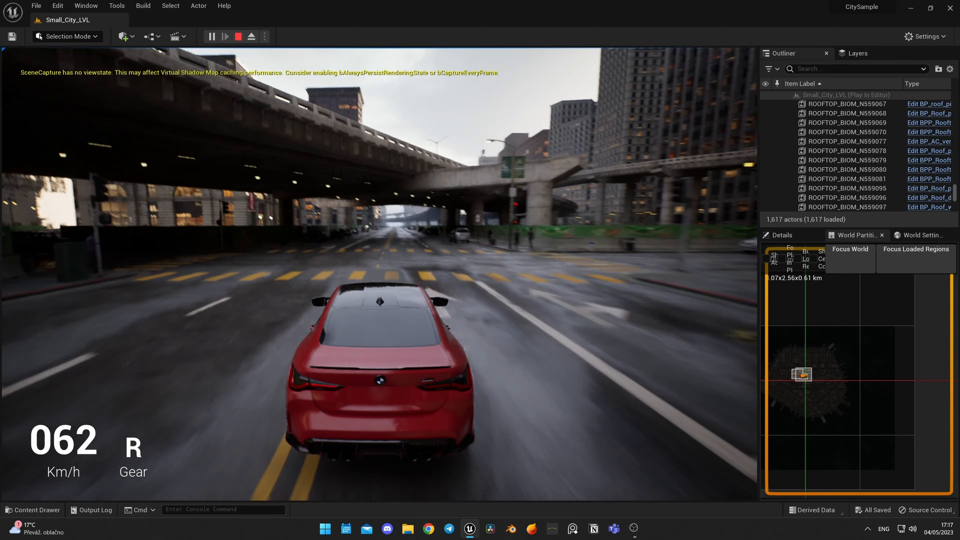
pyautogui.press('a')
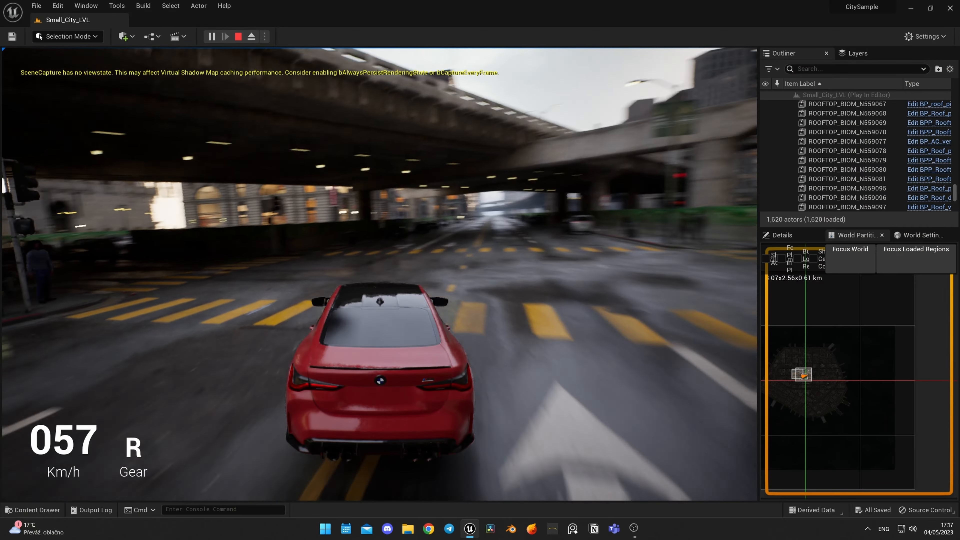
pyautogui.press('s')
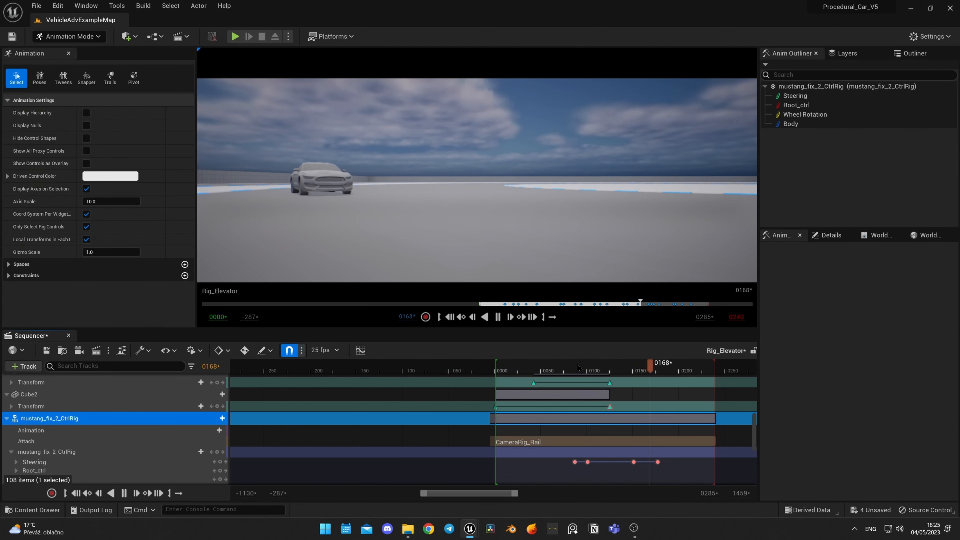
pyautogui.press('space')
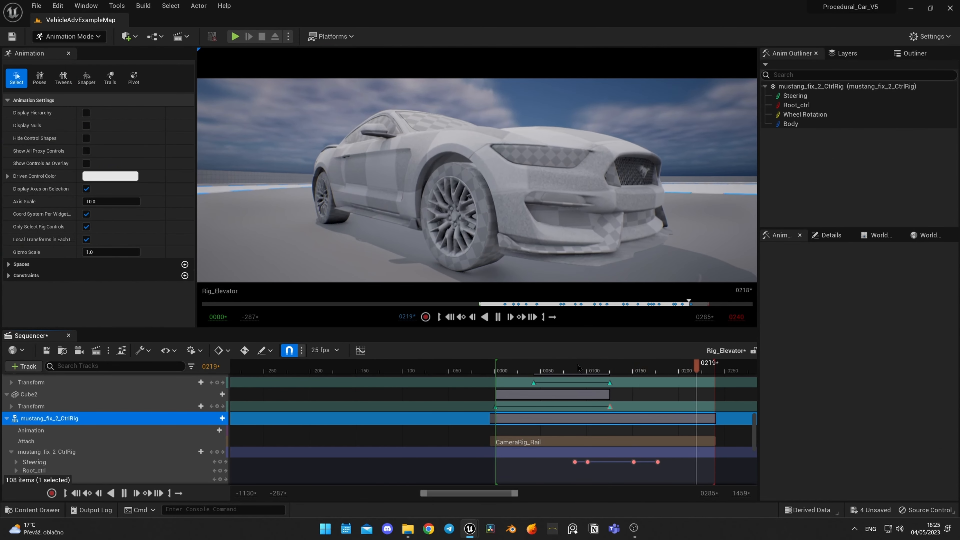
pyautogui.moveTo(602, 369); pyautogui.dragTo(618, 372)
pyautogui.press('space')
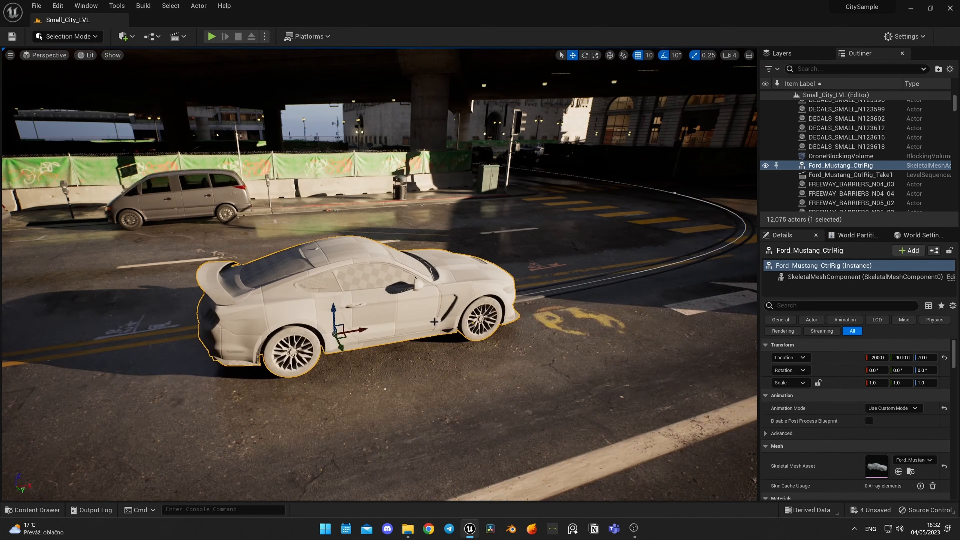
pyautogui.hotkey('ctrl', 'space')
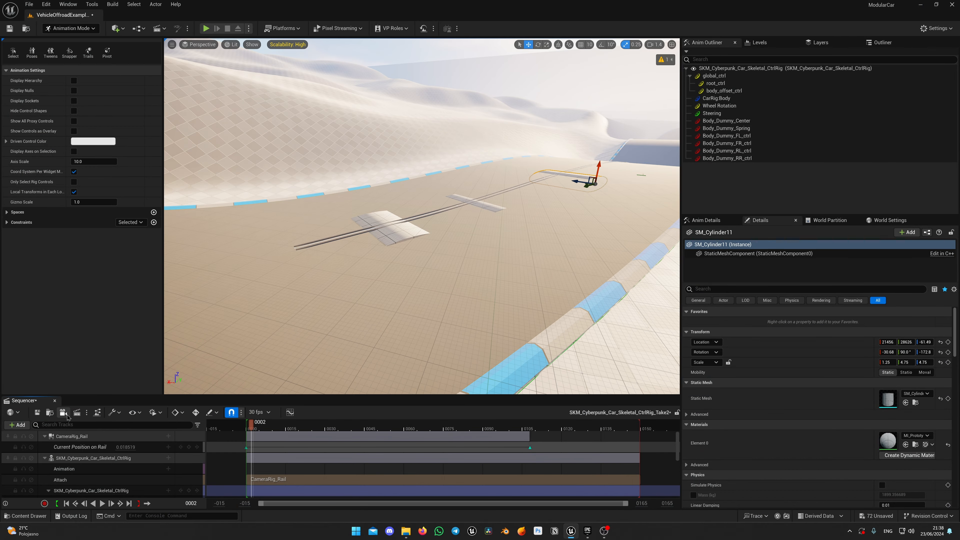
# - Create a Cine Camera Actor in the sequence and attach it to the car rig's Root bone
pyautogui.click(67, 415)
pyautogui.click(169, 453)
pyautogui.click(285, 465)
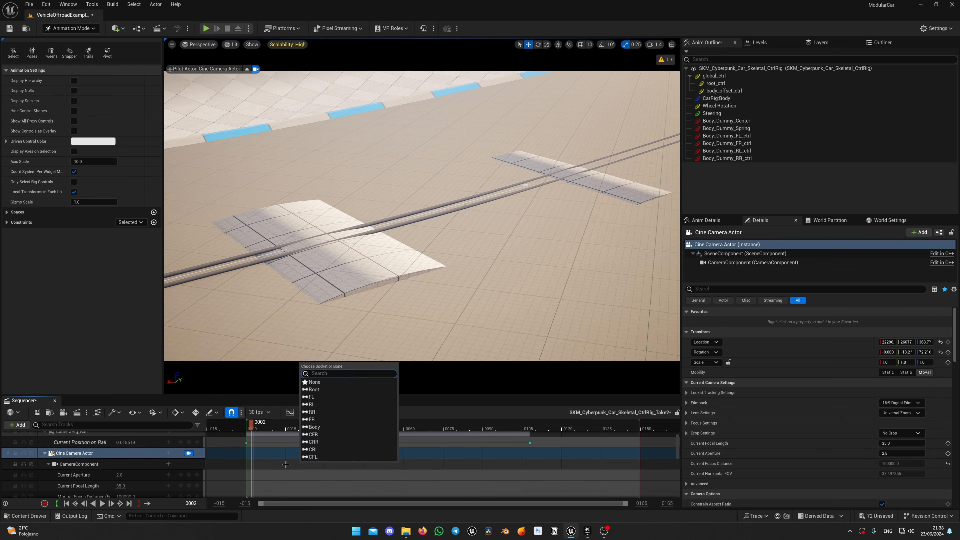
pyautogui.click(314, 389)
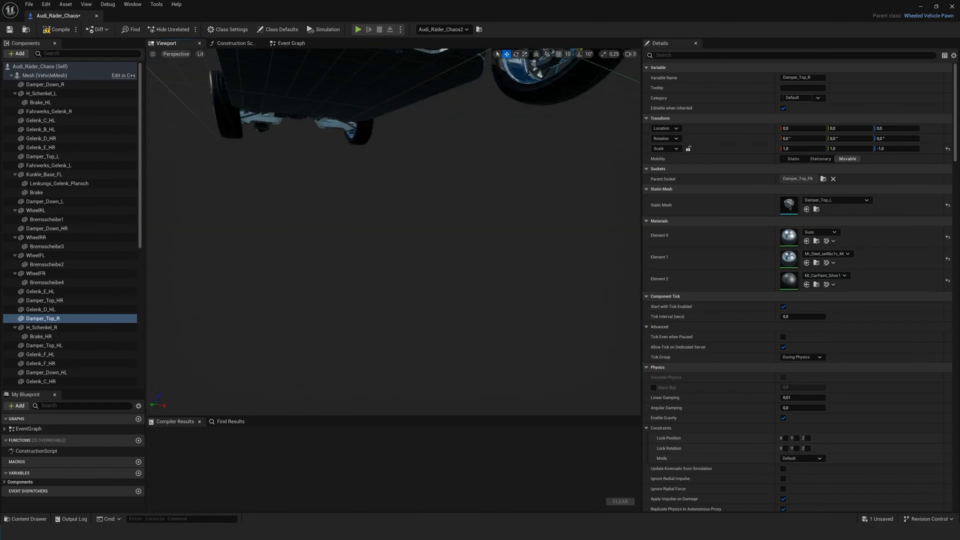
# - Compile the Audi_Räder_Chaos vehicle Blueprint and select its Mesh component
pyautogui.moveTo(243, 116); pyautogui.dragTo(244, 118, button='right')
pyautogui.click(57, 30)
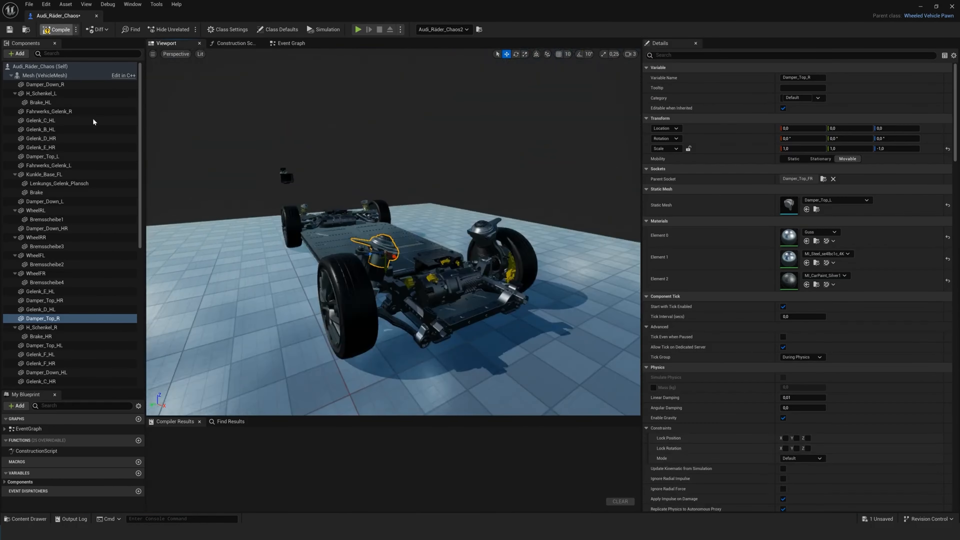
pyautogui.click(63, 76)
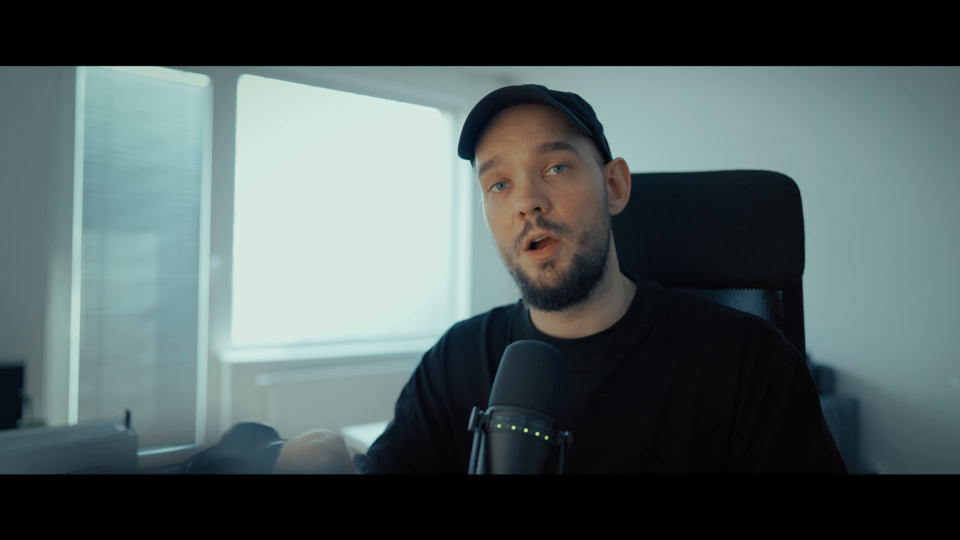